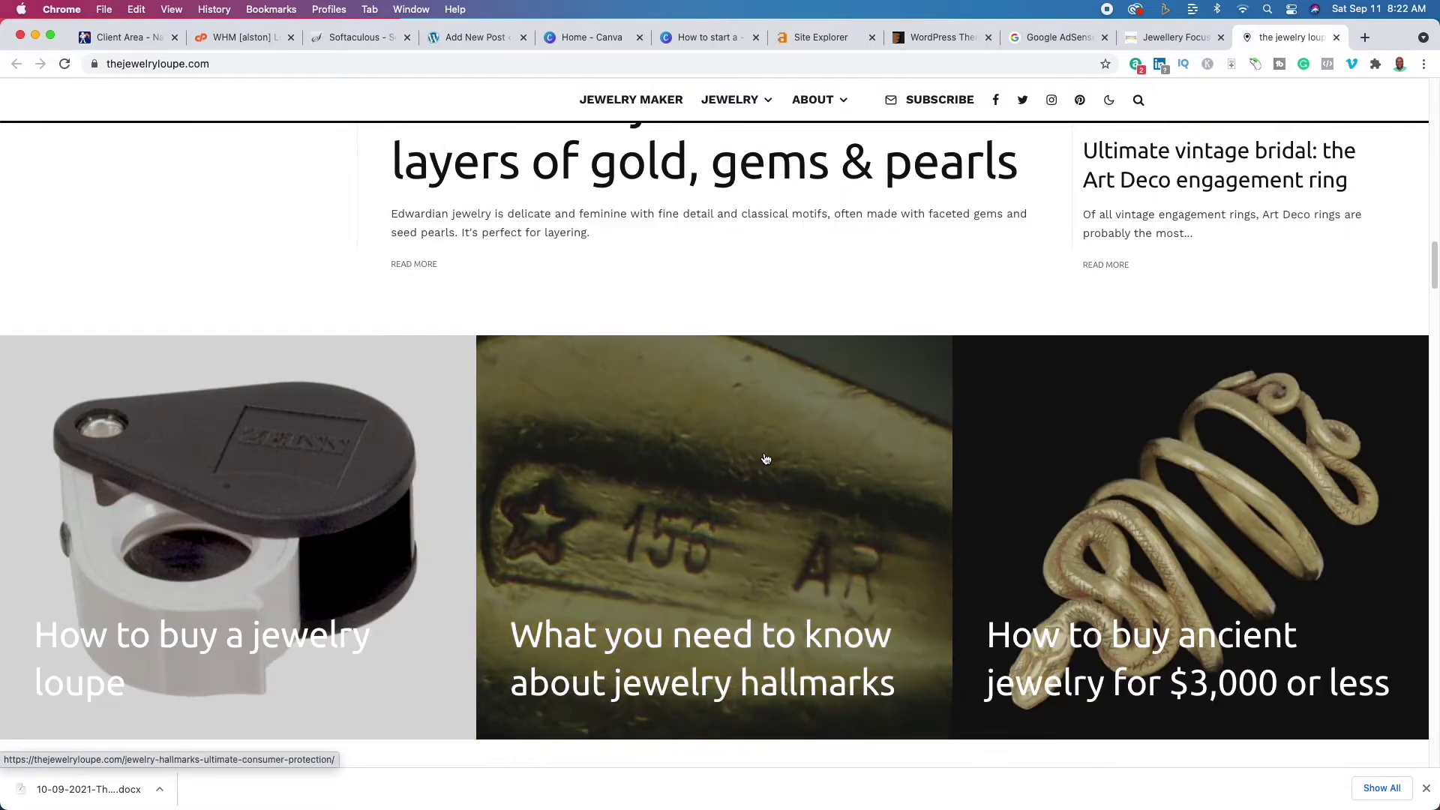
# - Copy the address thejewelryloupe.com from the jewelry blog and look it up in Ahrefs Site Explorer
pyautogui.scroll(-5, 765, 459)
pyautogui.scroll(-5, 797, 476)
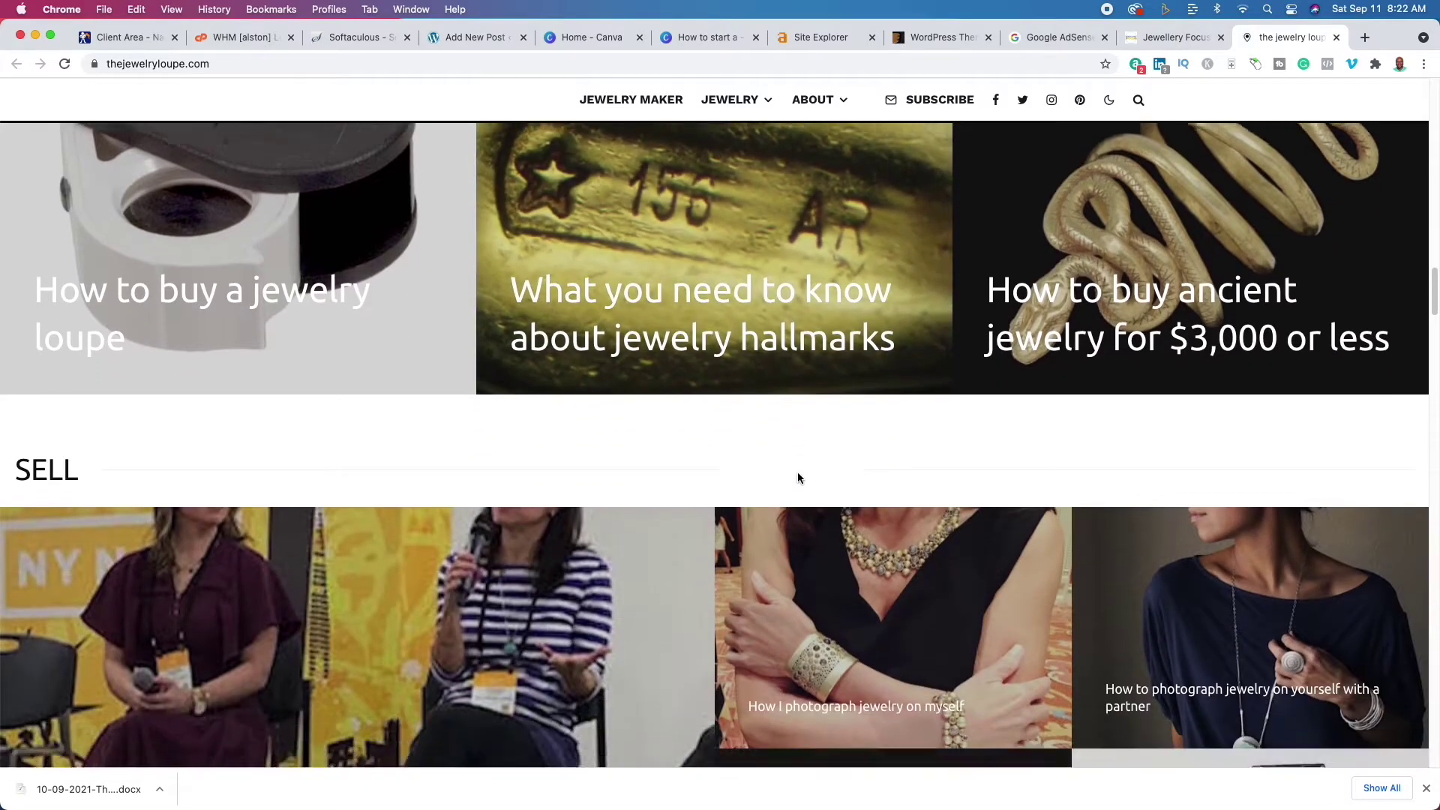
pyautogui.scroll(20, 800, 480)
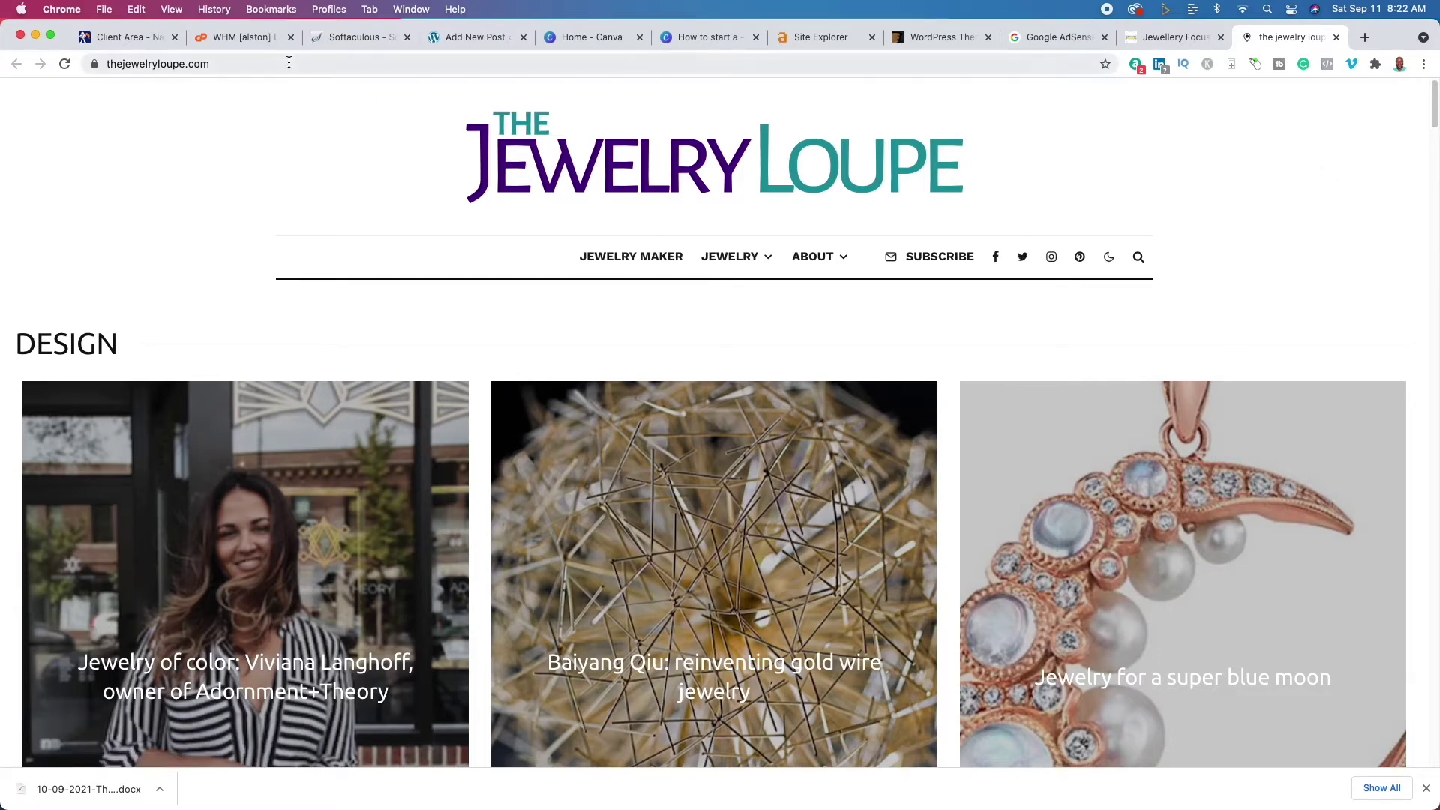
pyautogui.click(313, 64)
pyautogui.press('super+c')
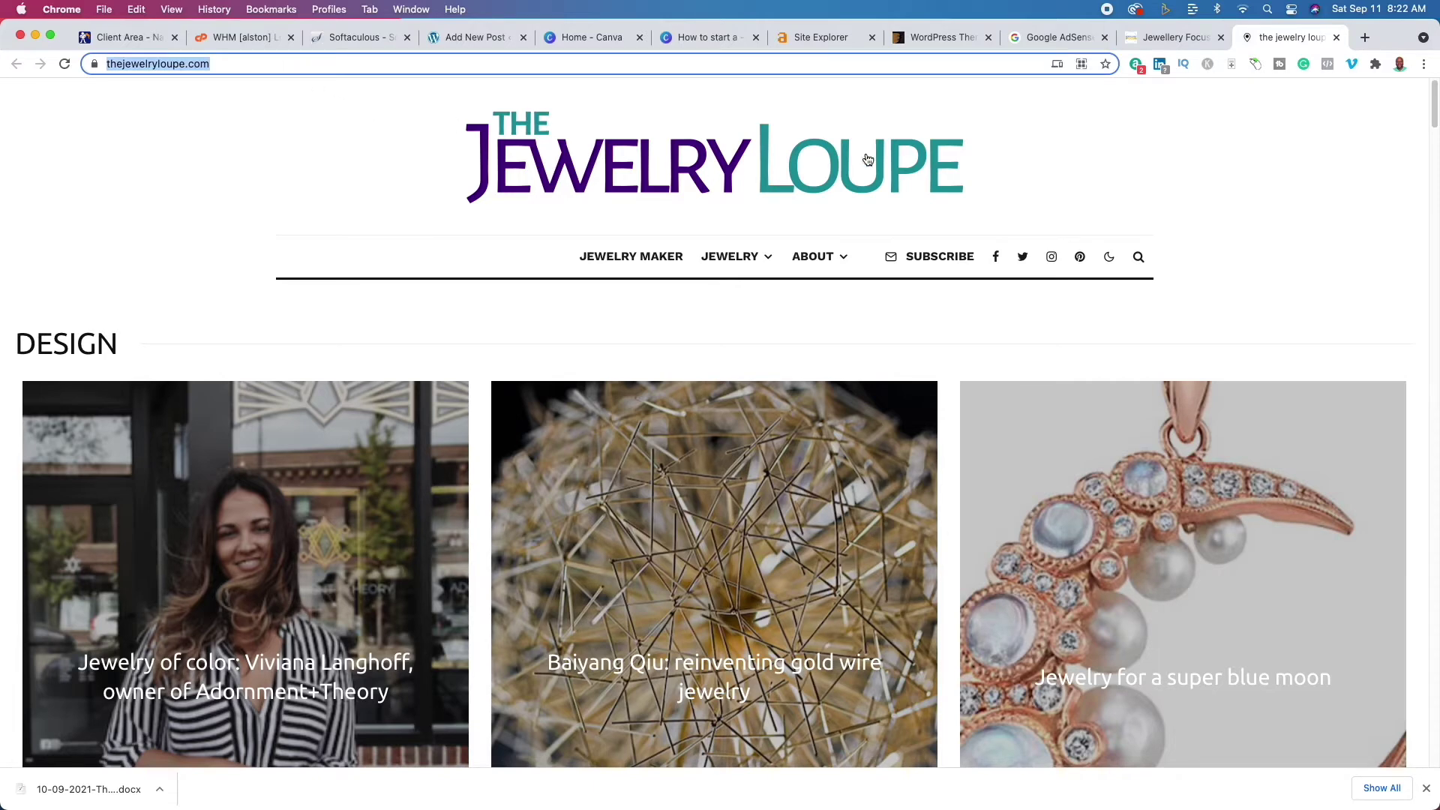
pyautogui.click(810, 39)
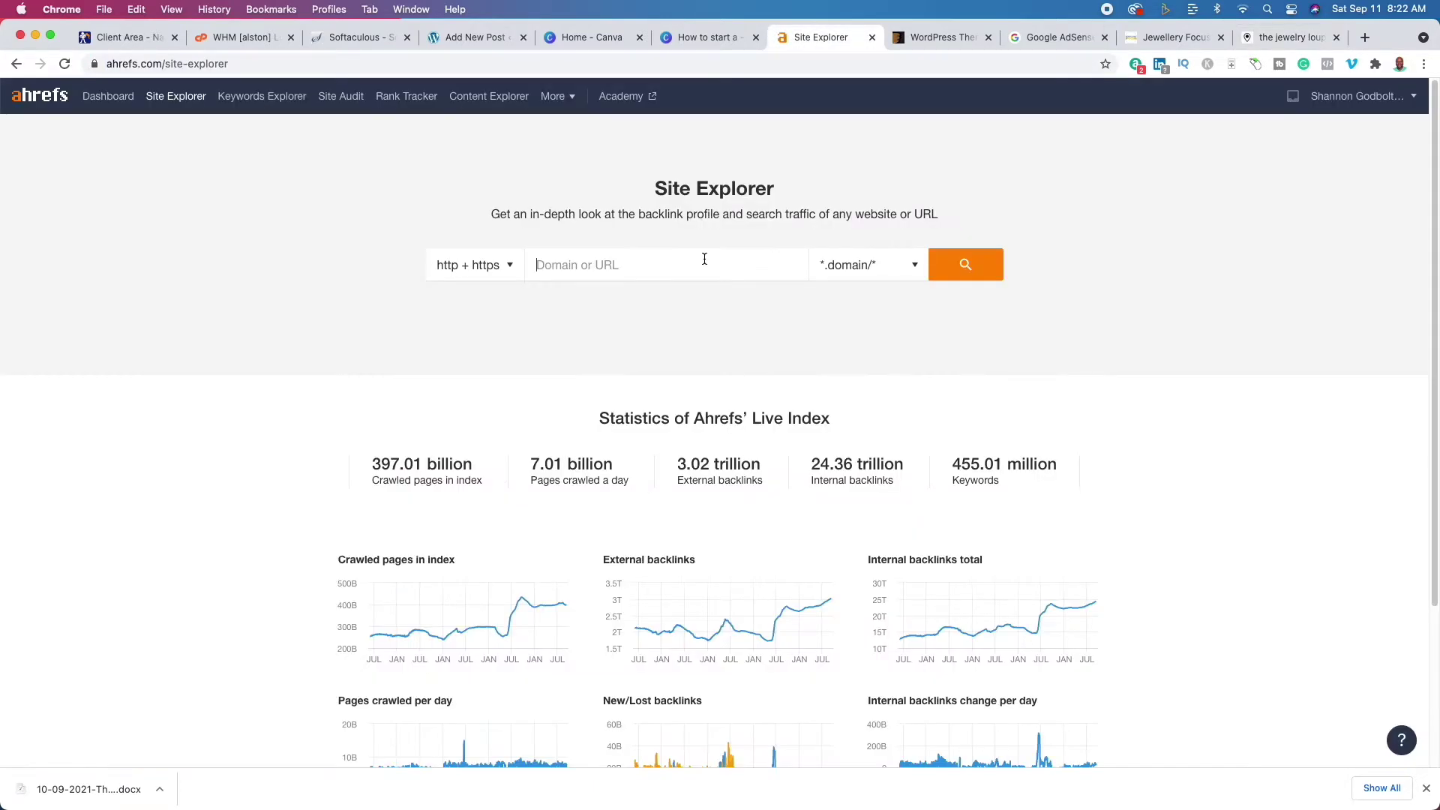
pyautogui.click(705, 259)
pyautogui.press('super+v')
pyautogui.press('Return')
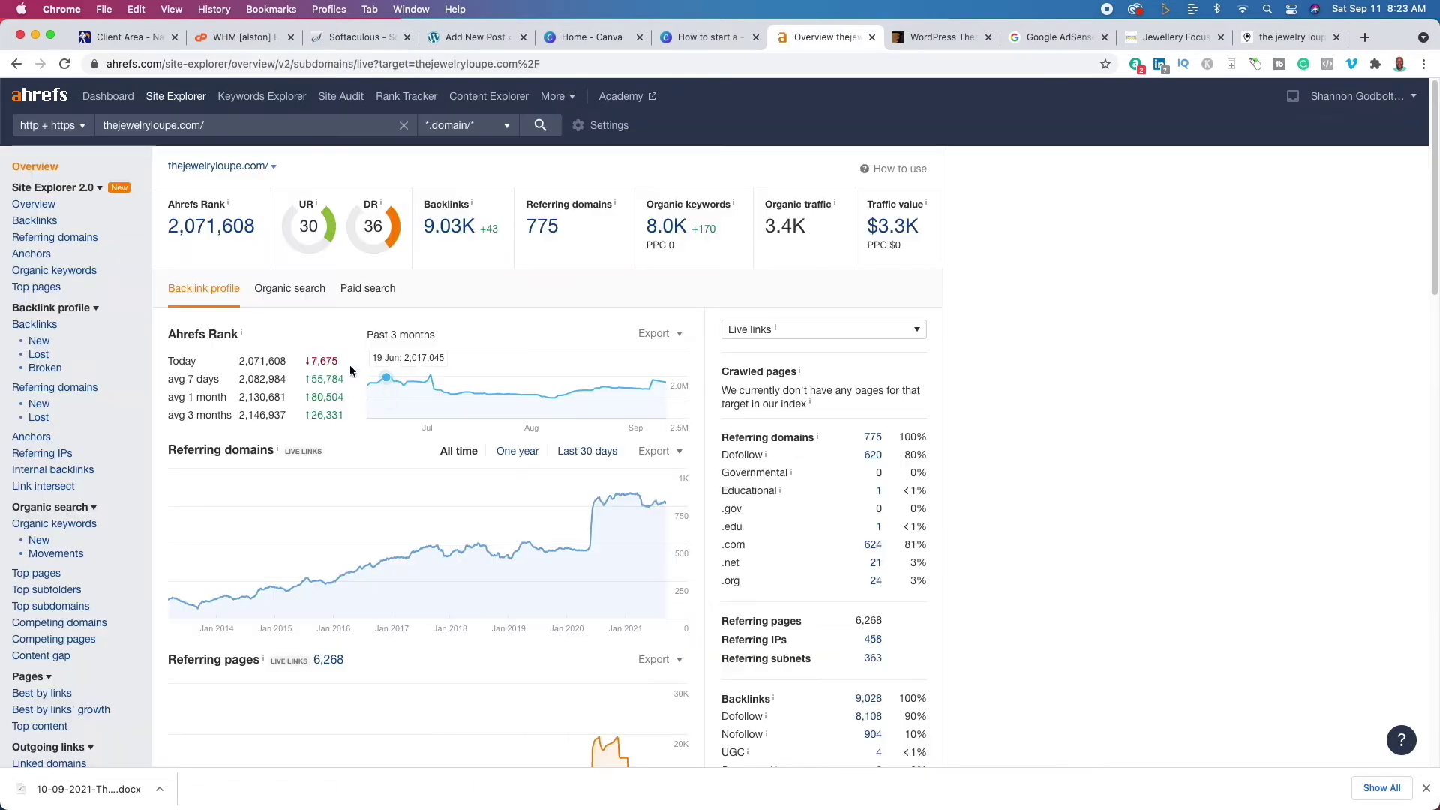
# - Open the organic keywords report for the domain and look over the keywords it ranks for
pyautogui.click(667, 238)
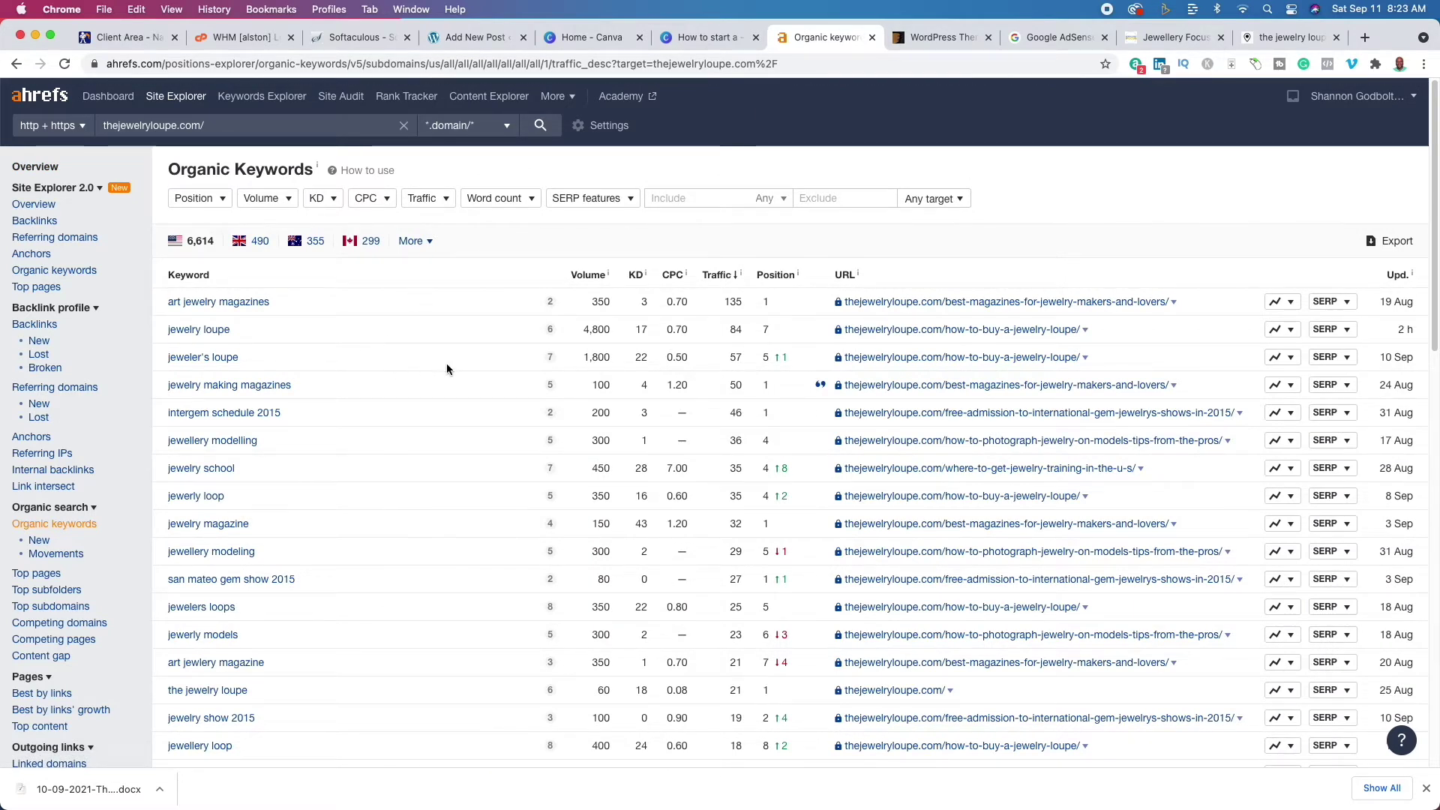
pyautogui.scroll(-3, 438, 373)
pyautogui.scroll(-3, 438, 373)
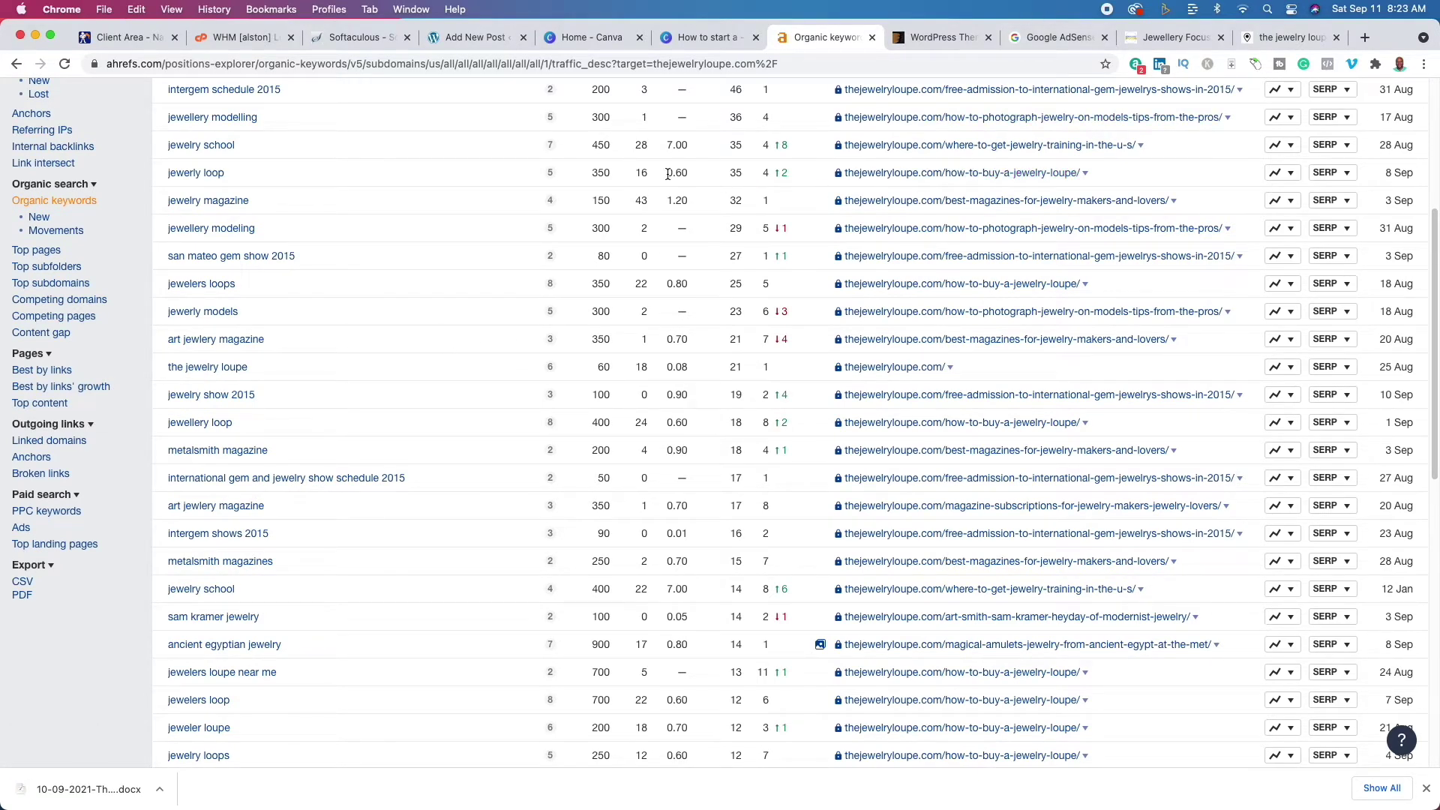
pyautogui.scroll(5, 440, 211)
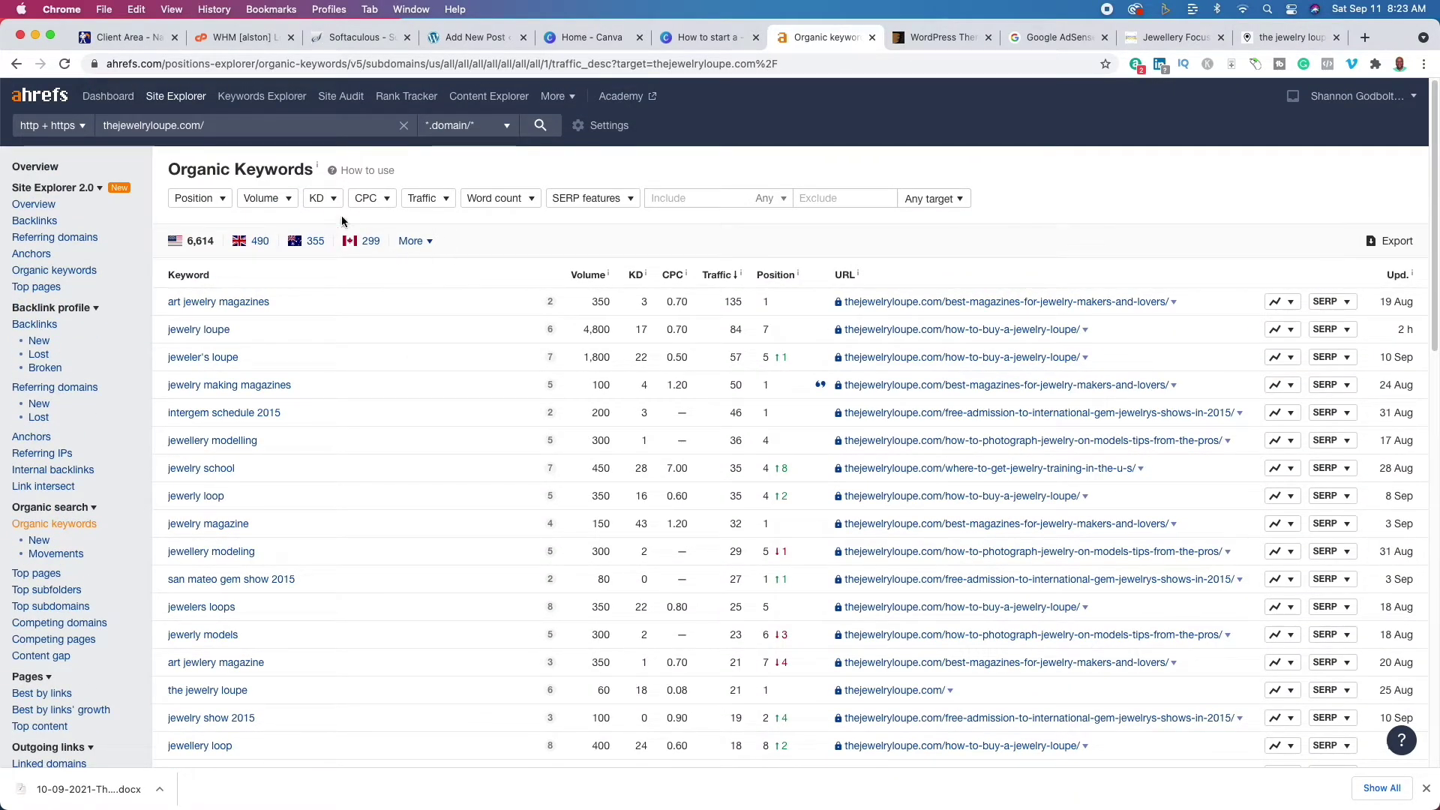
# - Filter the organic keywords to a maximum keyword difficulty (KD) of 5
pyautogui.click(323, 199)
pyautogui.click(388, 254)
pyautogui.write('5')
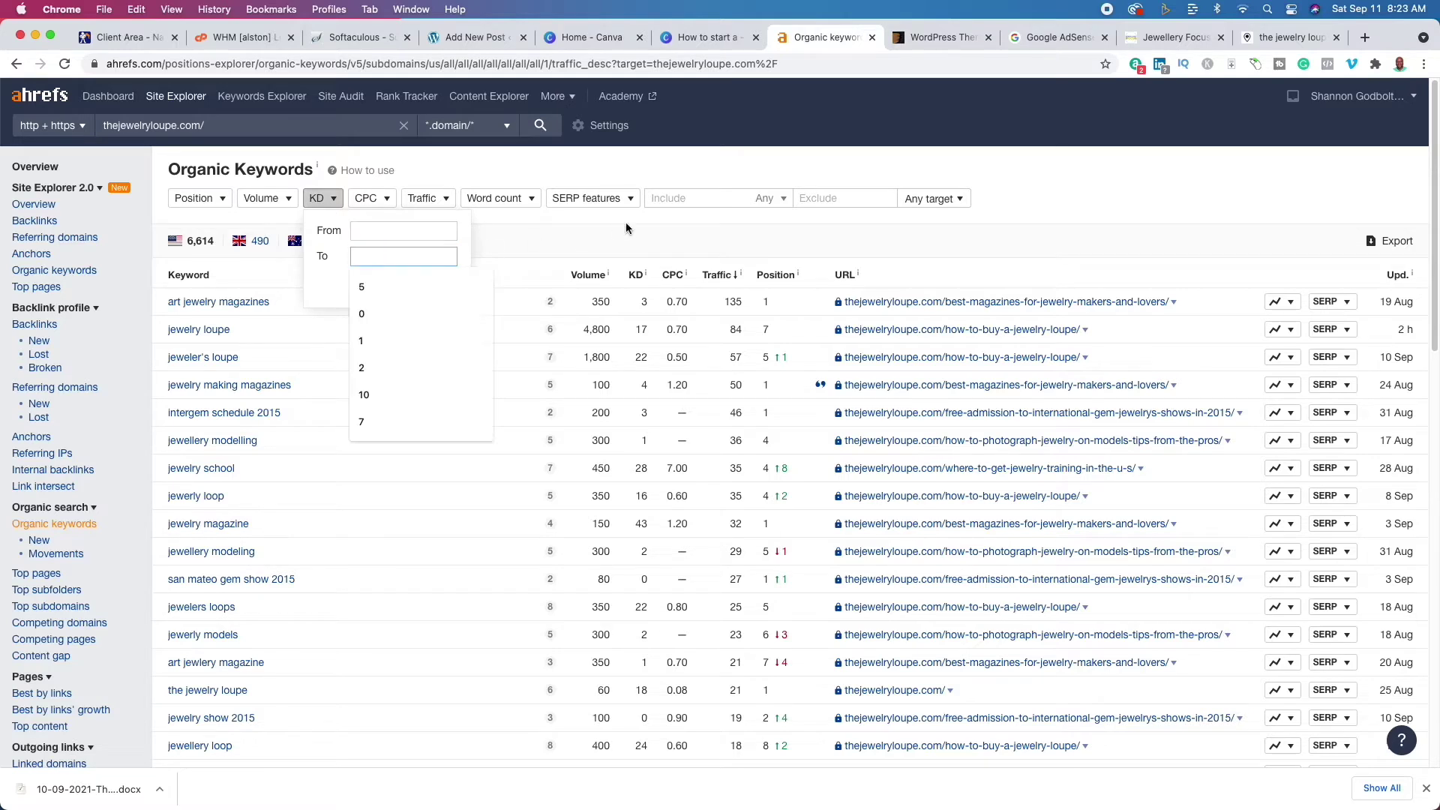
pyautogui.press('Return')
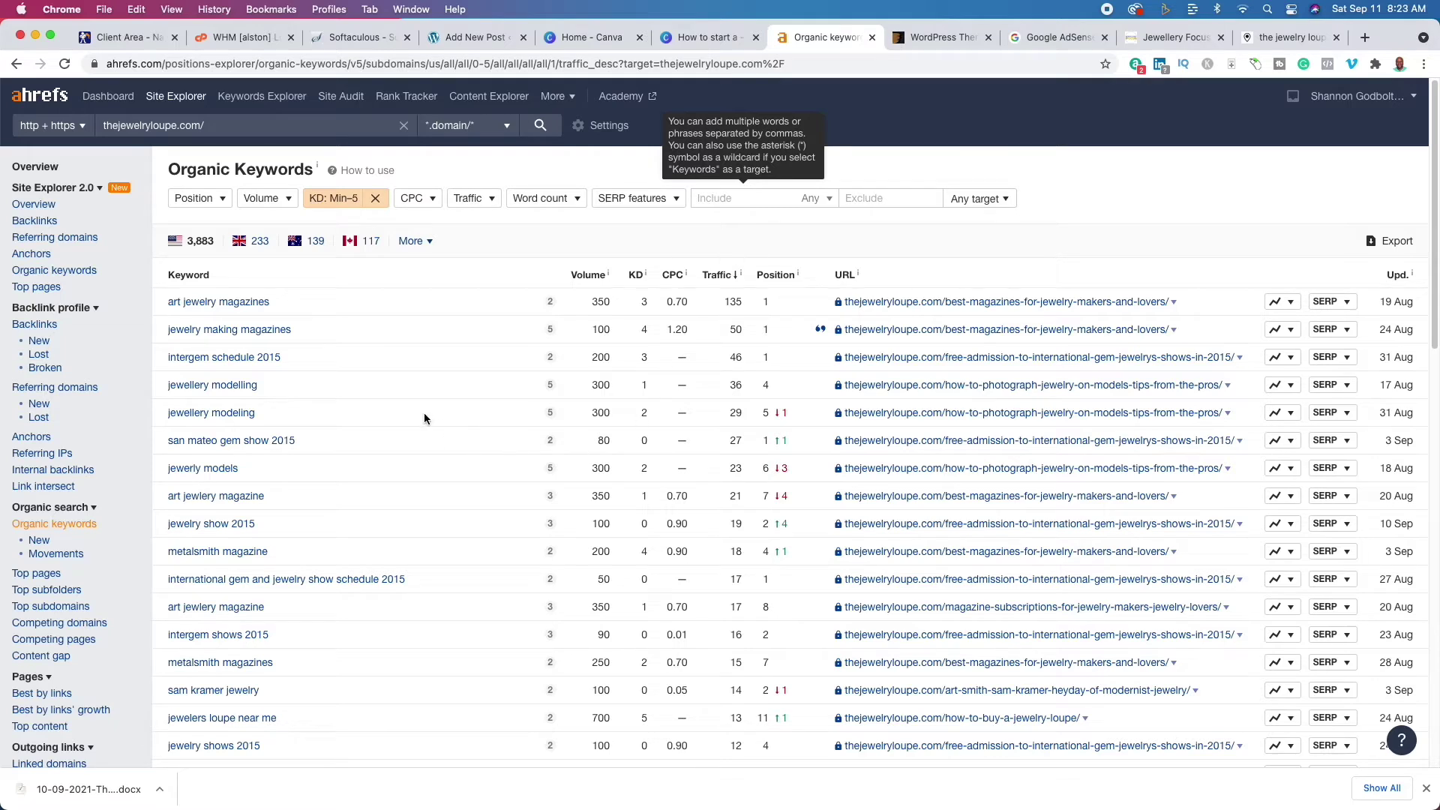
# - Examine the filtered low-difficulty keywords, their volumes, positions and ranking pages, down to the end of the first results page
pyautogui.scroll(-2, 426, 417)
pyautogui.scroll(-2, 425, 418)
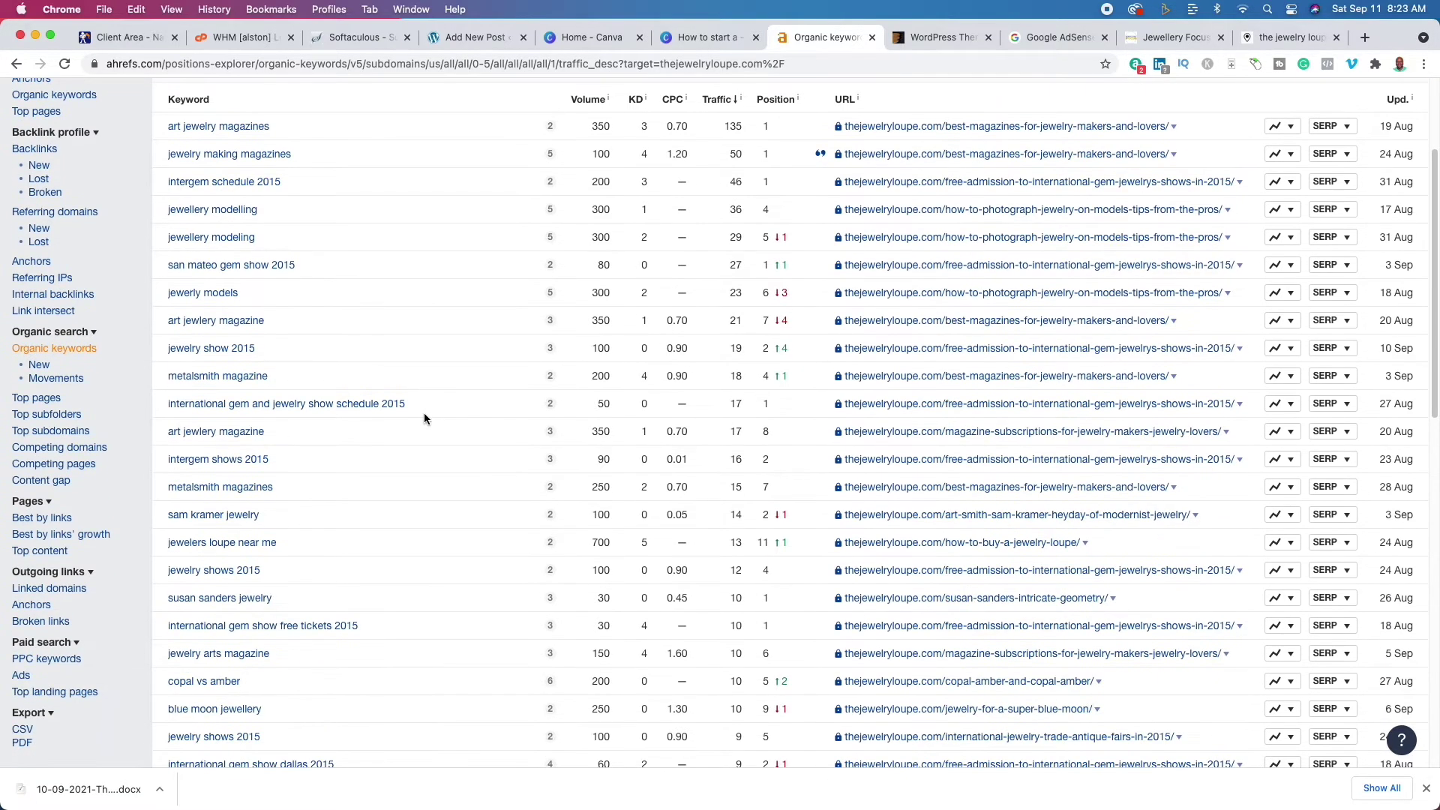
pyautogui.scroll(-3, 489, 454)
pyautogui.scroll(-1, 495, 456)
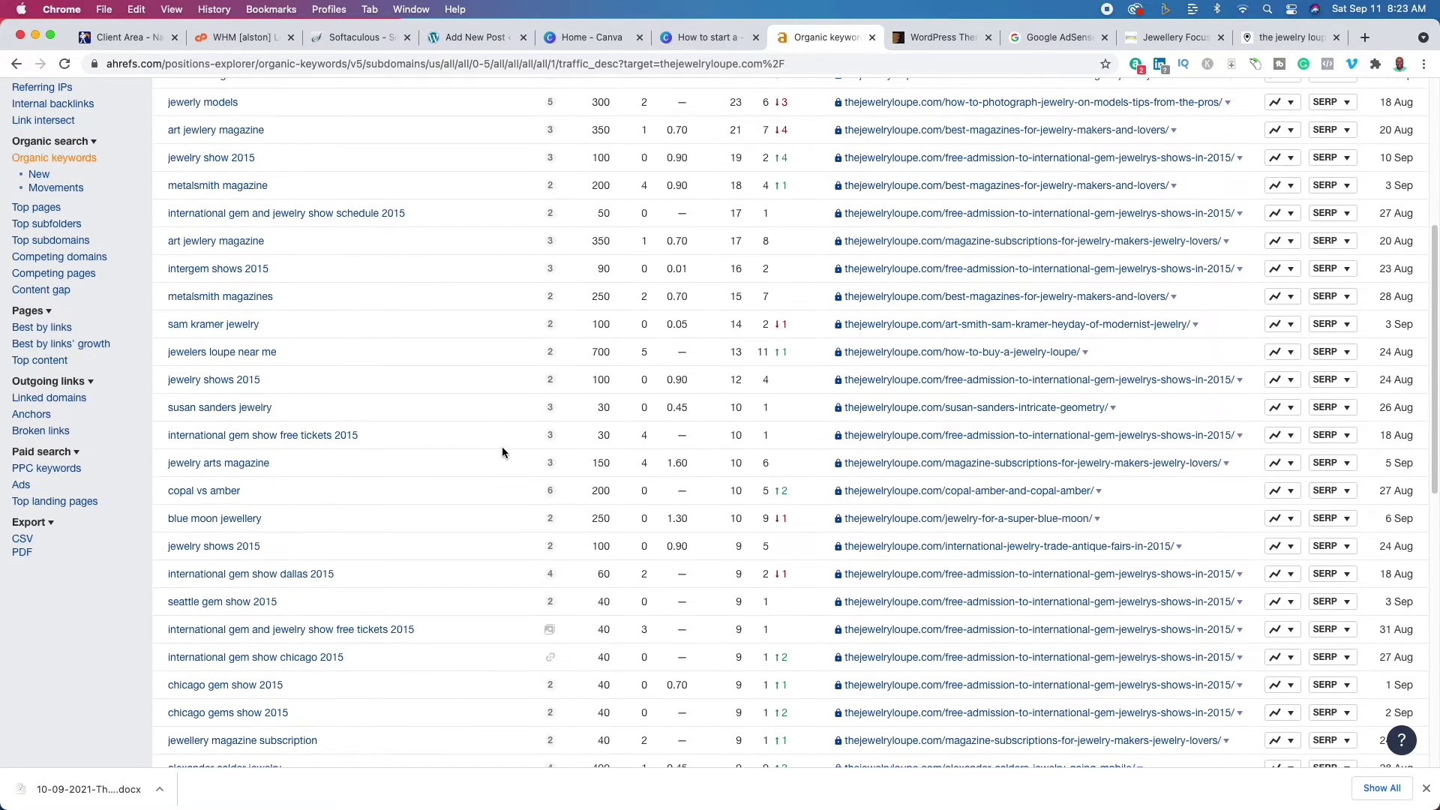
pyautogui.scroll(-2, 502, 446)
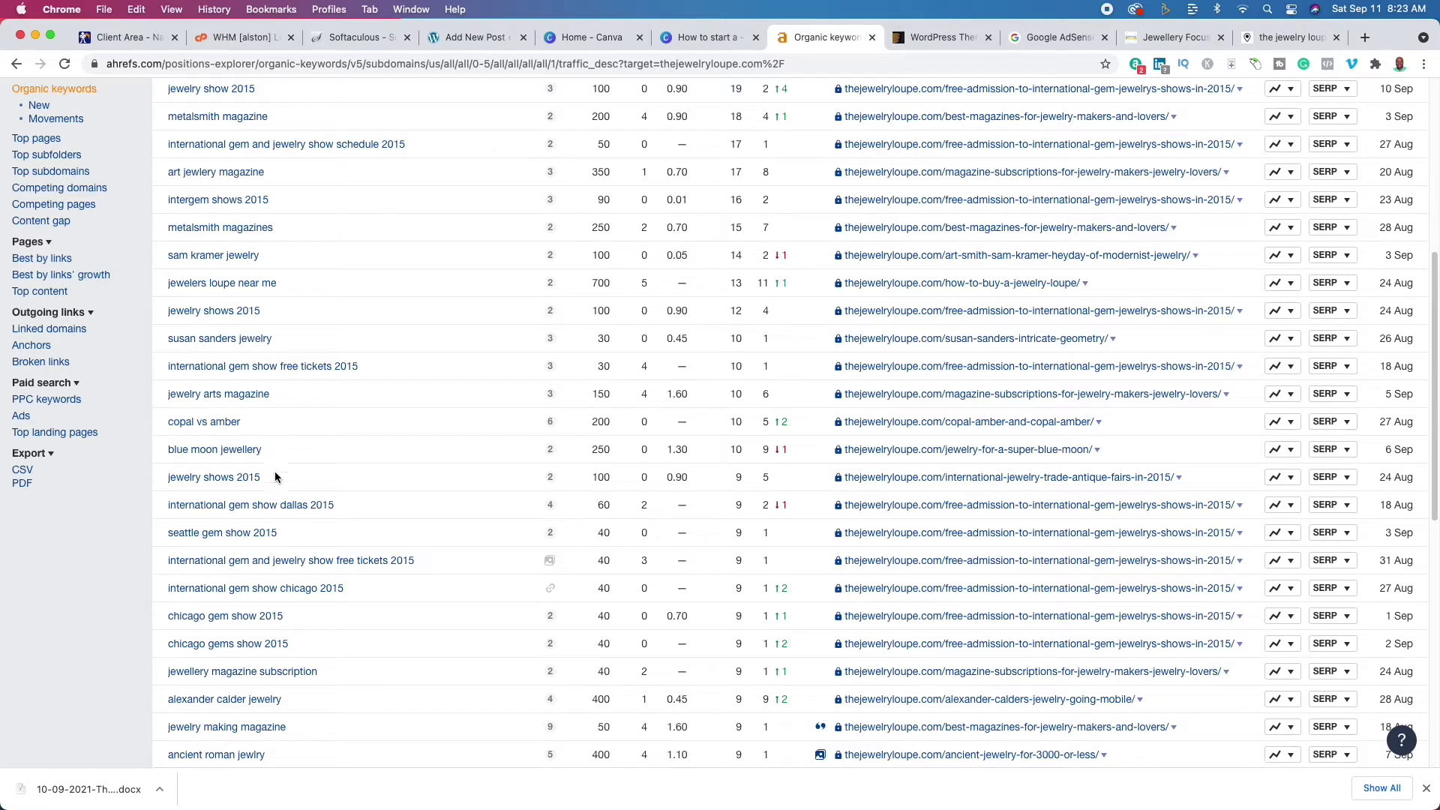
pyautogui.scroll(-15, 293, 486)
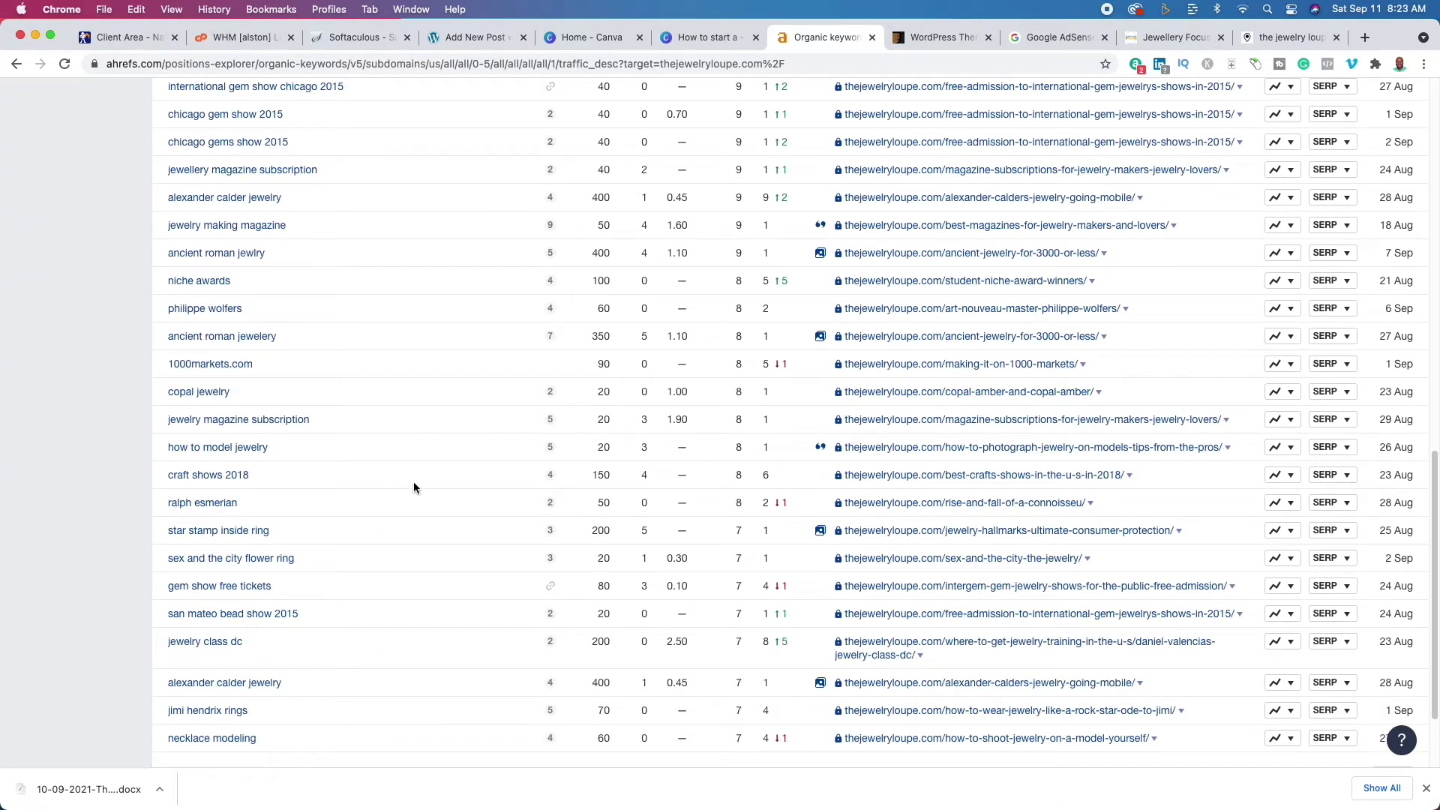
pyautogui.scroll(-3, 348, 542)
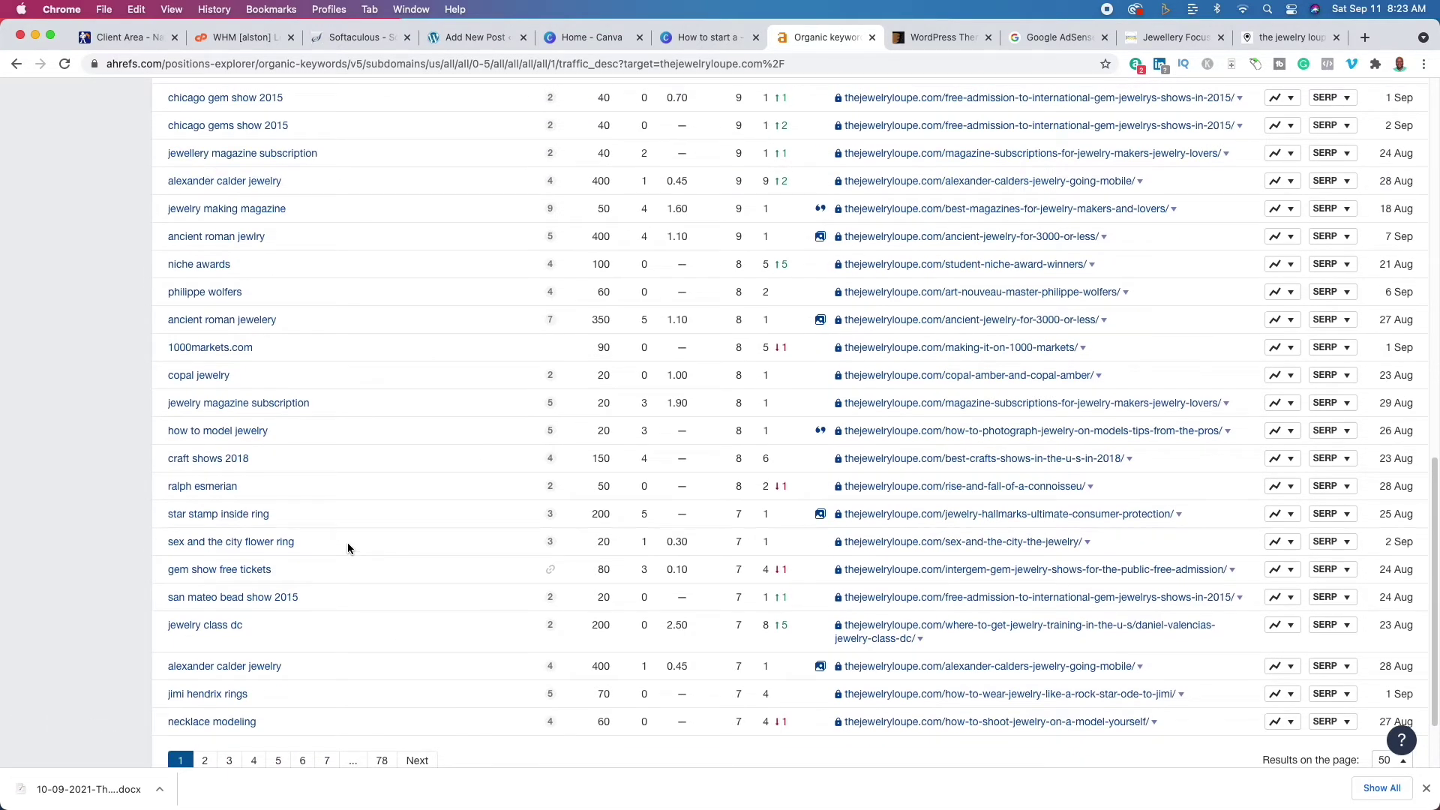
# - Check the Steps slide in the Canva presentation and browse the article sections on The Jewelry Loupe homepage
pyautogui.click(708, 34)
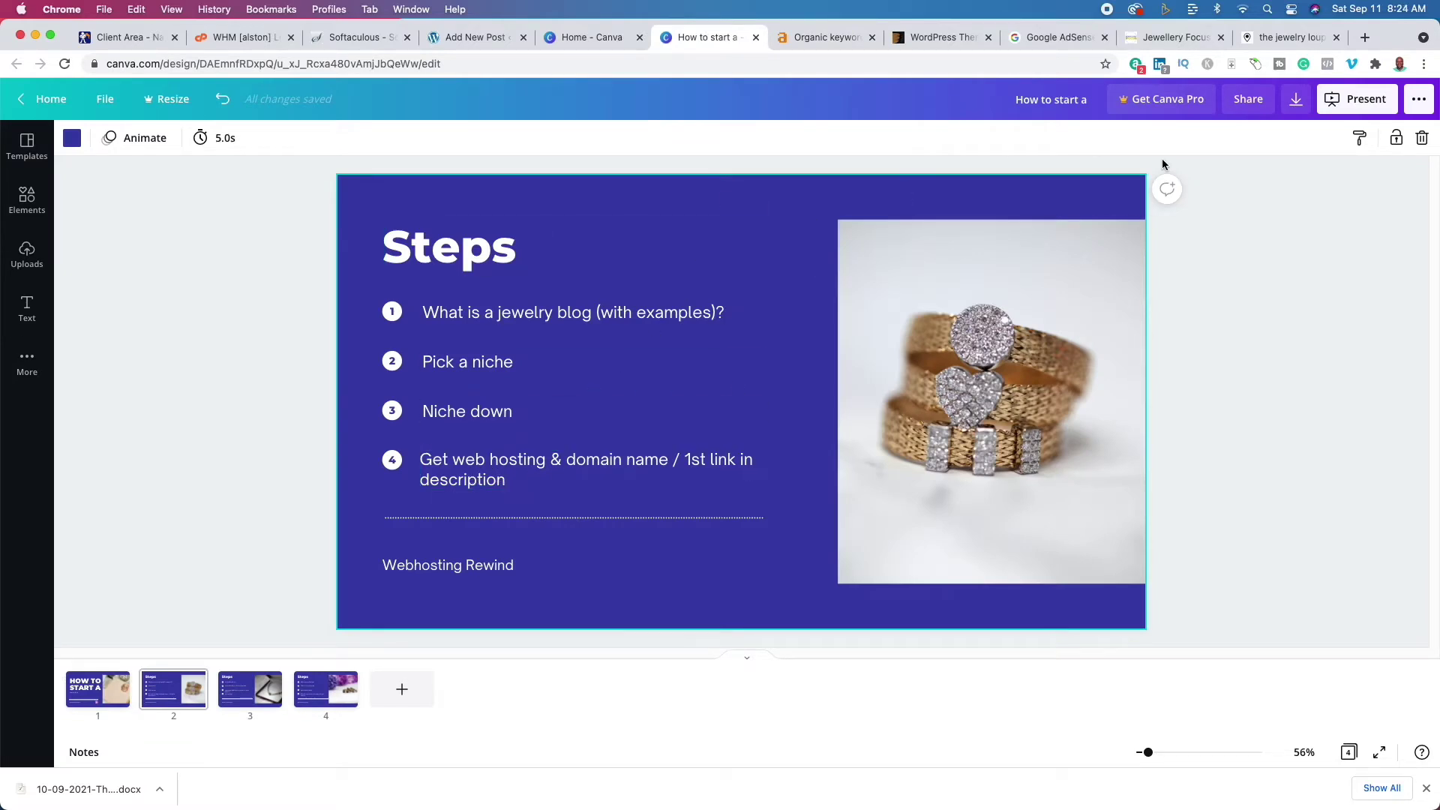
pyautogui.click(1267, 38)
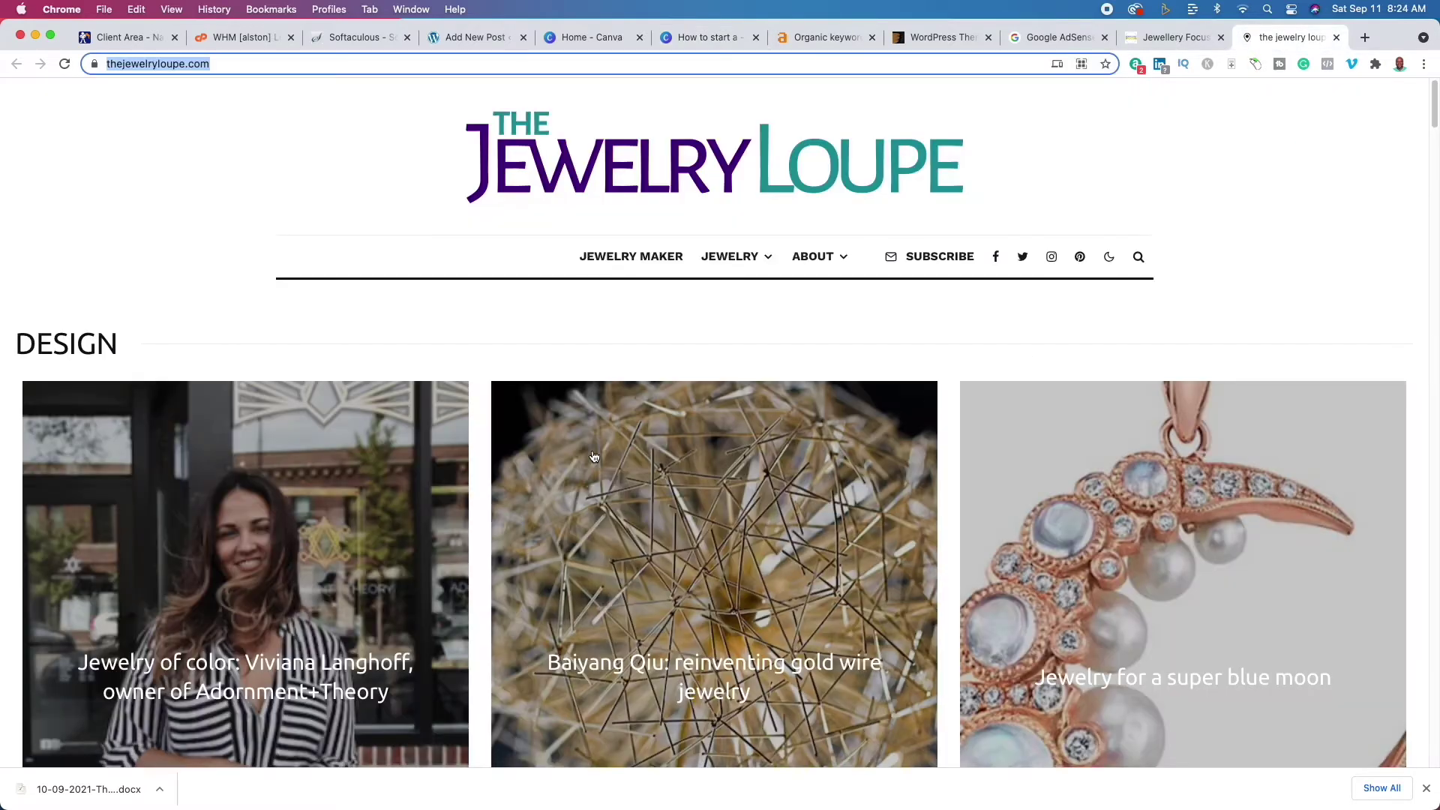
pyautogui.scroll(-4, 592, 454)
pyautogui.scroll(-3, 593, 454)
pyautogui.scroll(-4, 593, 465)
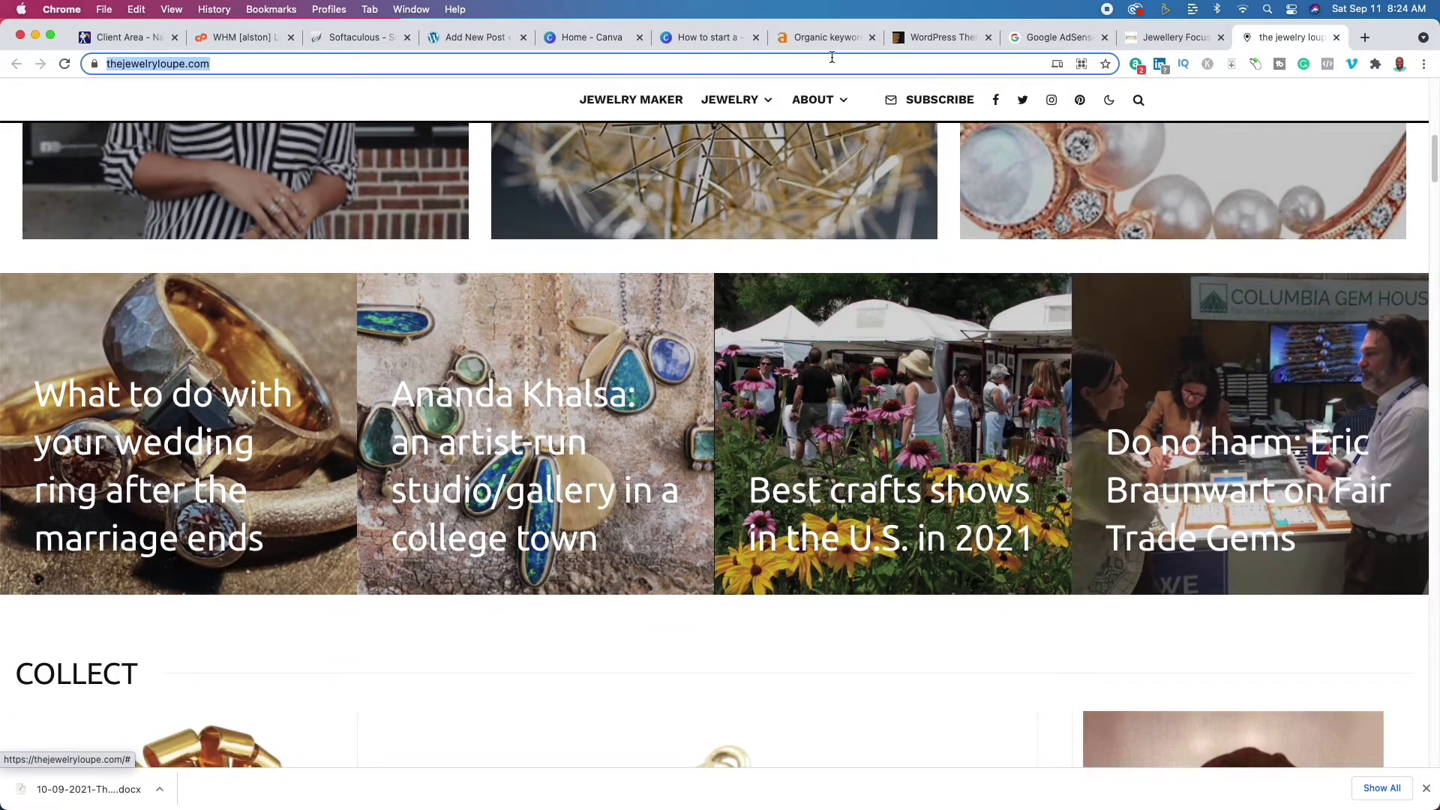
# - Highlight the domain name thejewelryloupe.com in the jewelry blog's full web address
pyautogui.click(707, 37)
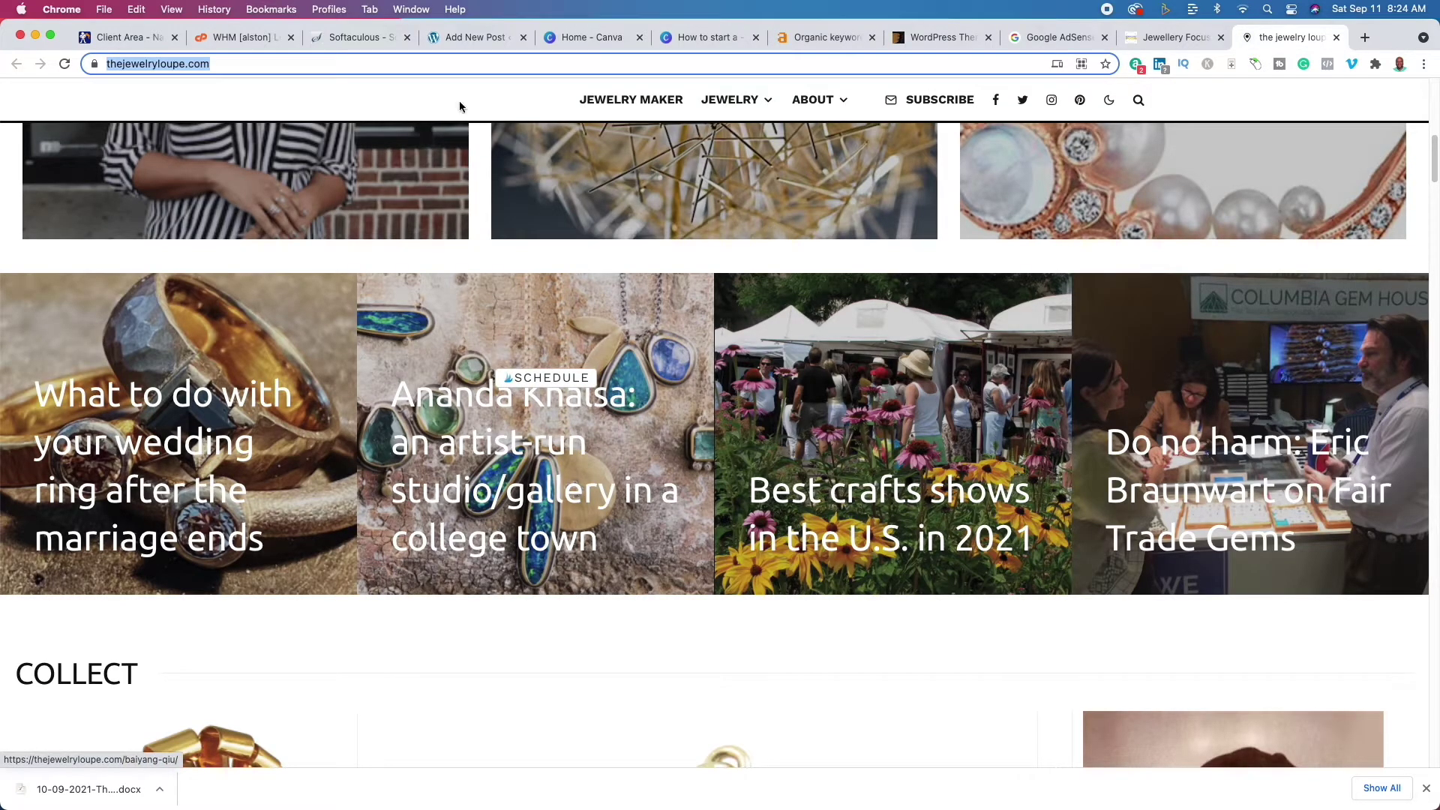
pyautogui.click(298, 63)
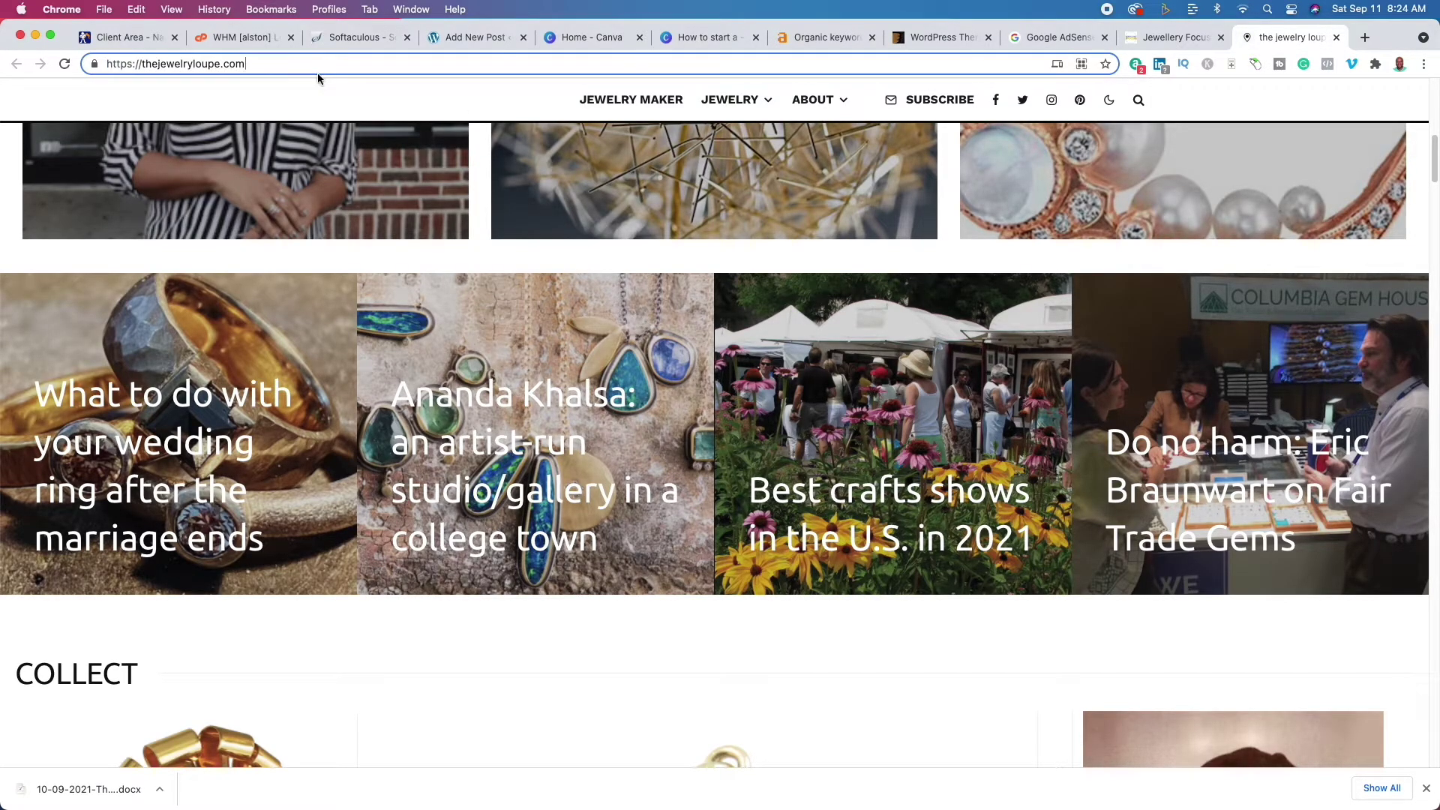
pyautogui.moveTo(141, 64); pyautogui.dragTo(245, 66)
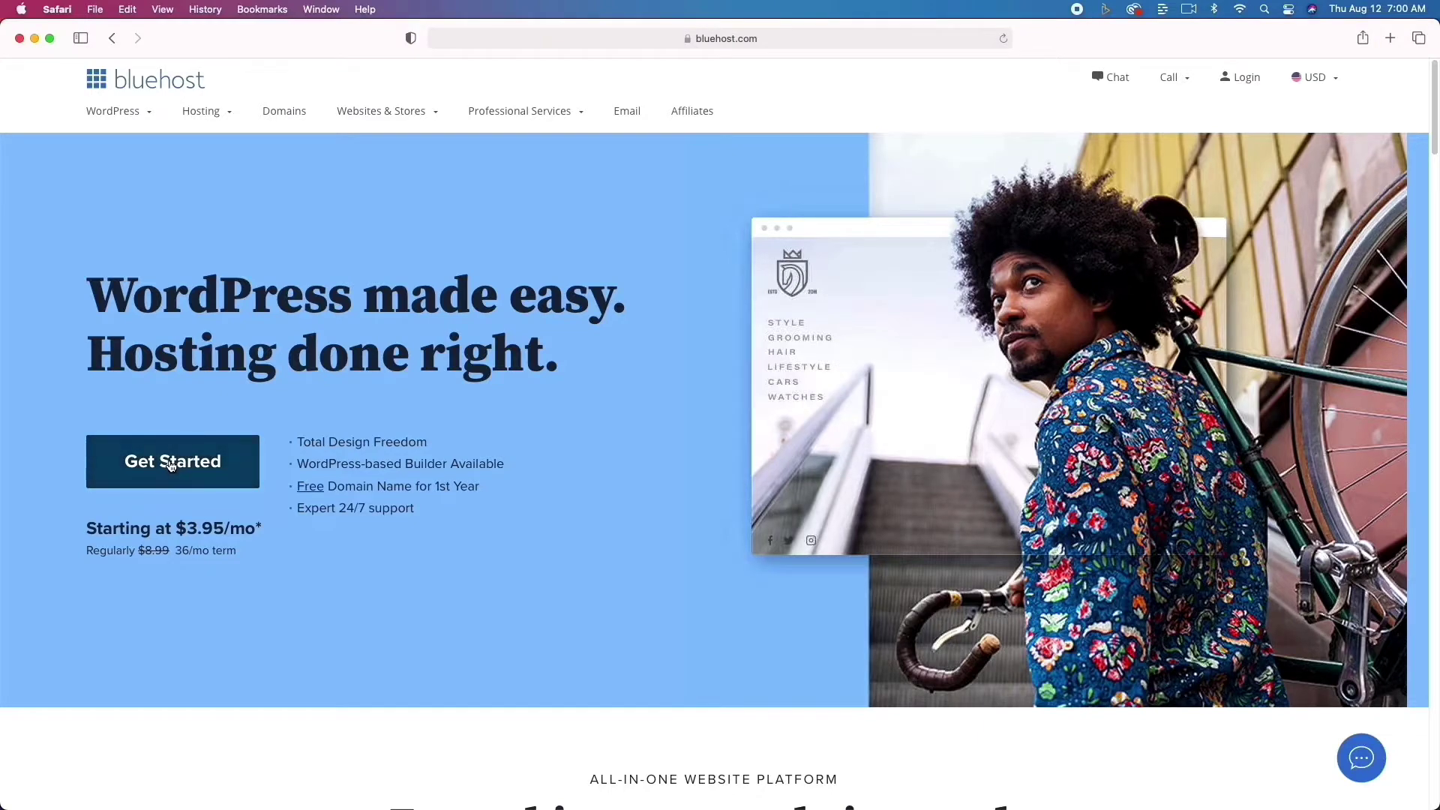
# - Start a hosting sign-up on the Bluehost site, compare the plans and select the Basic plan at $3.95/mo
pyautogui.click(170, 464)
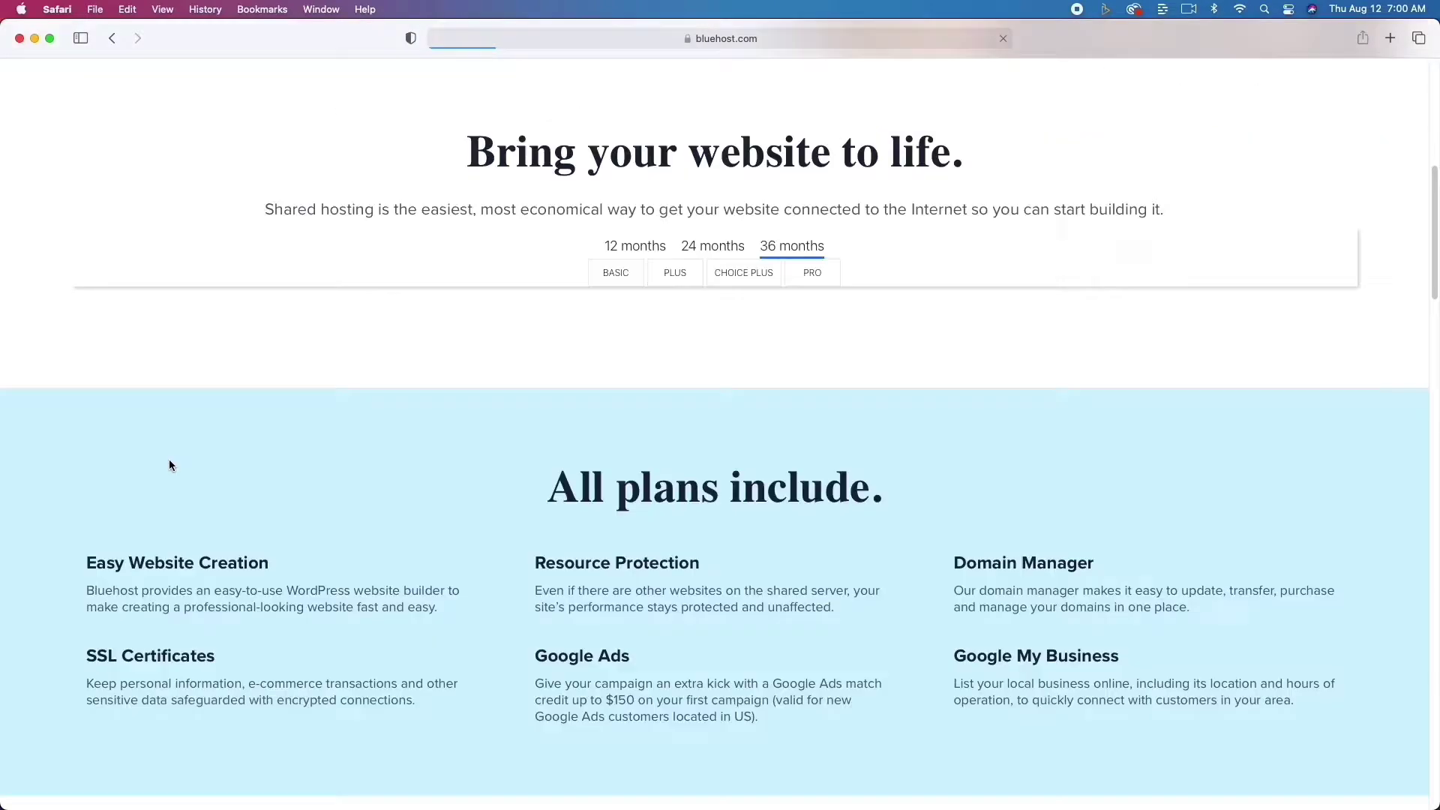
pyautogui.scroll(-3, 170, 466)
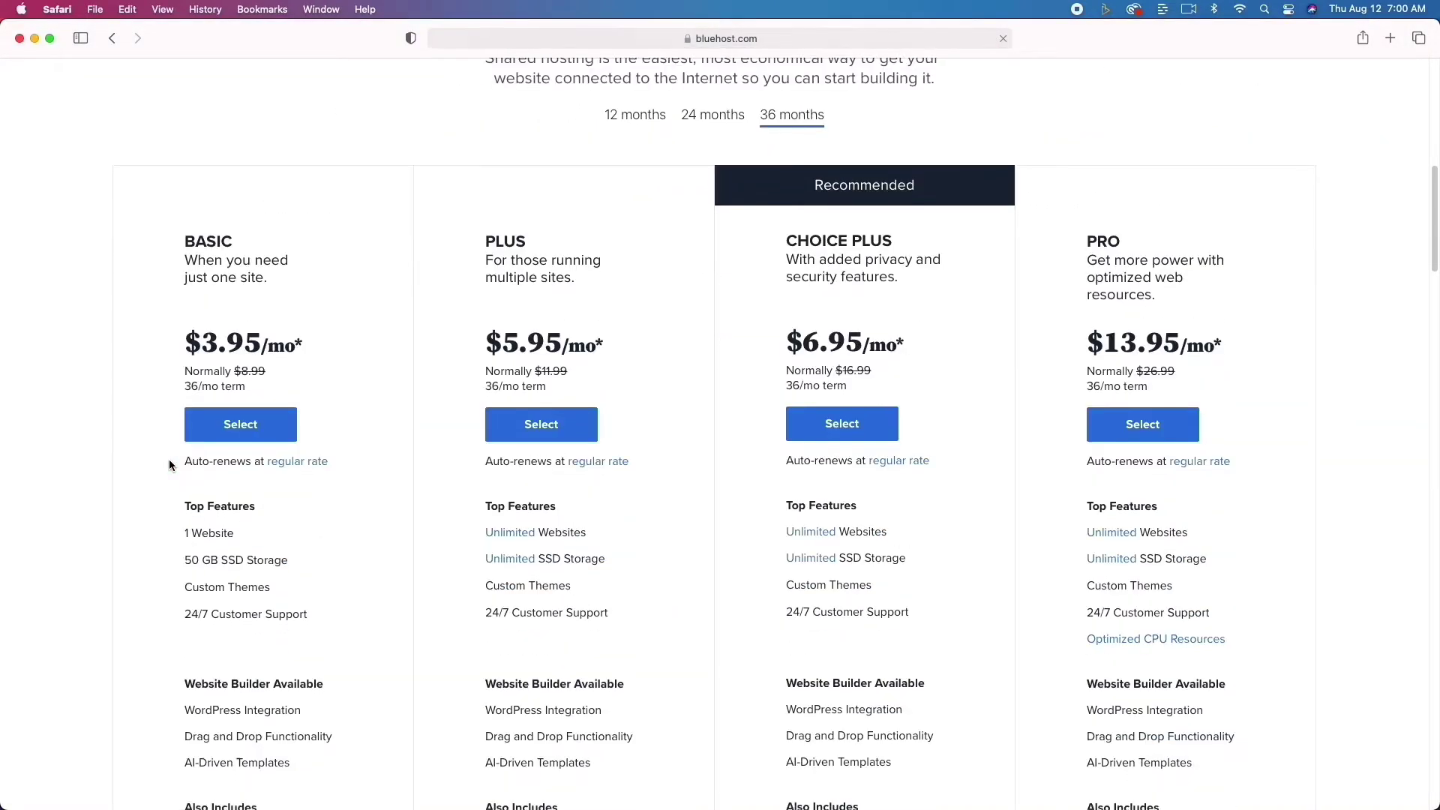
pyautogui.scroll(-5, 171, 466)
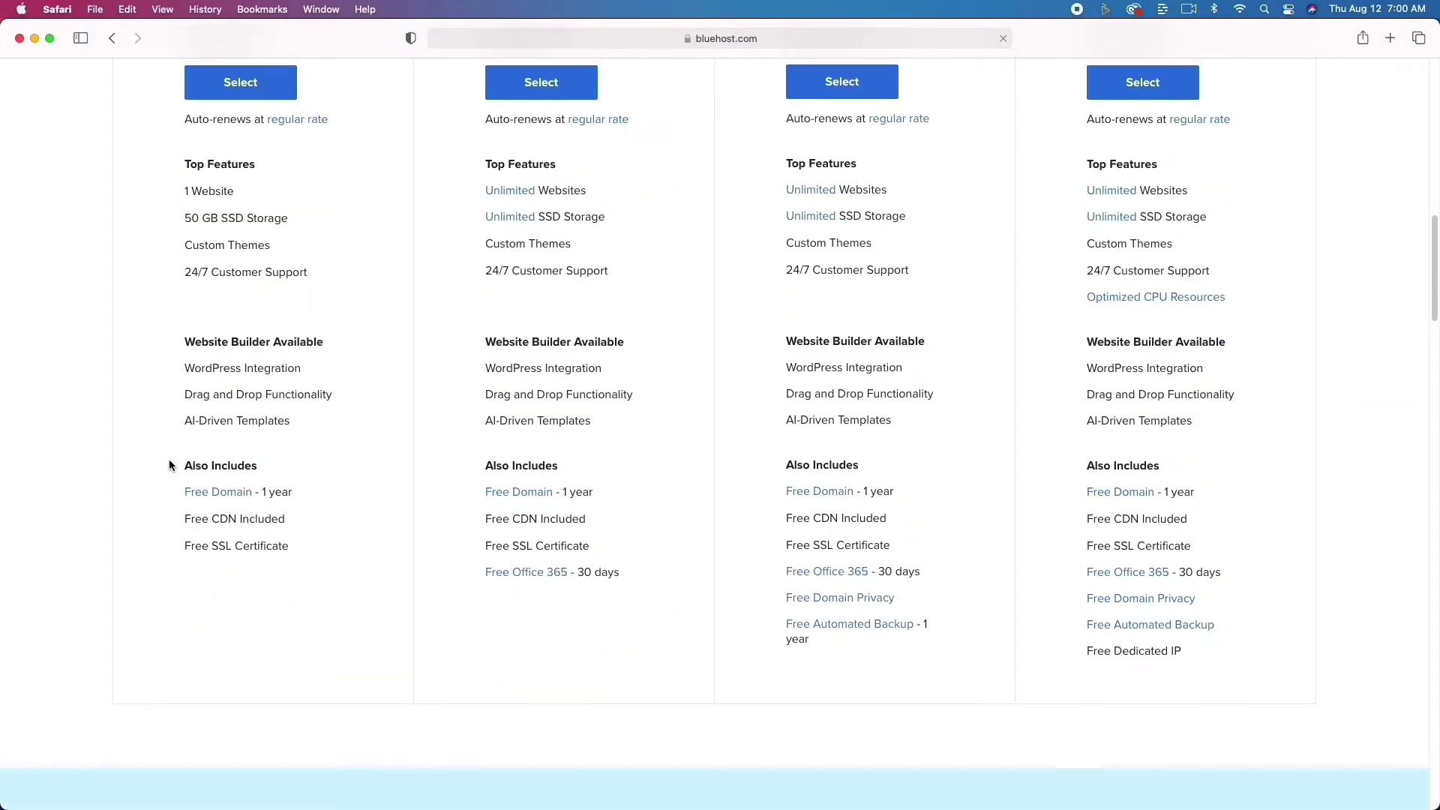
pyautogui.scroll(3, 170, 465)
pyautogui.scroll(2, 171, 465)
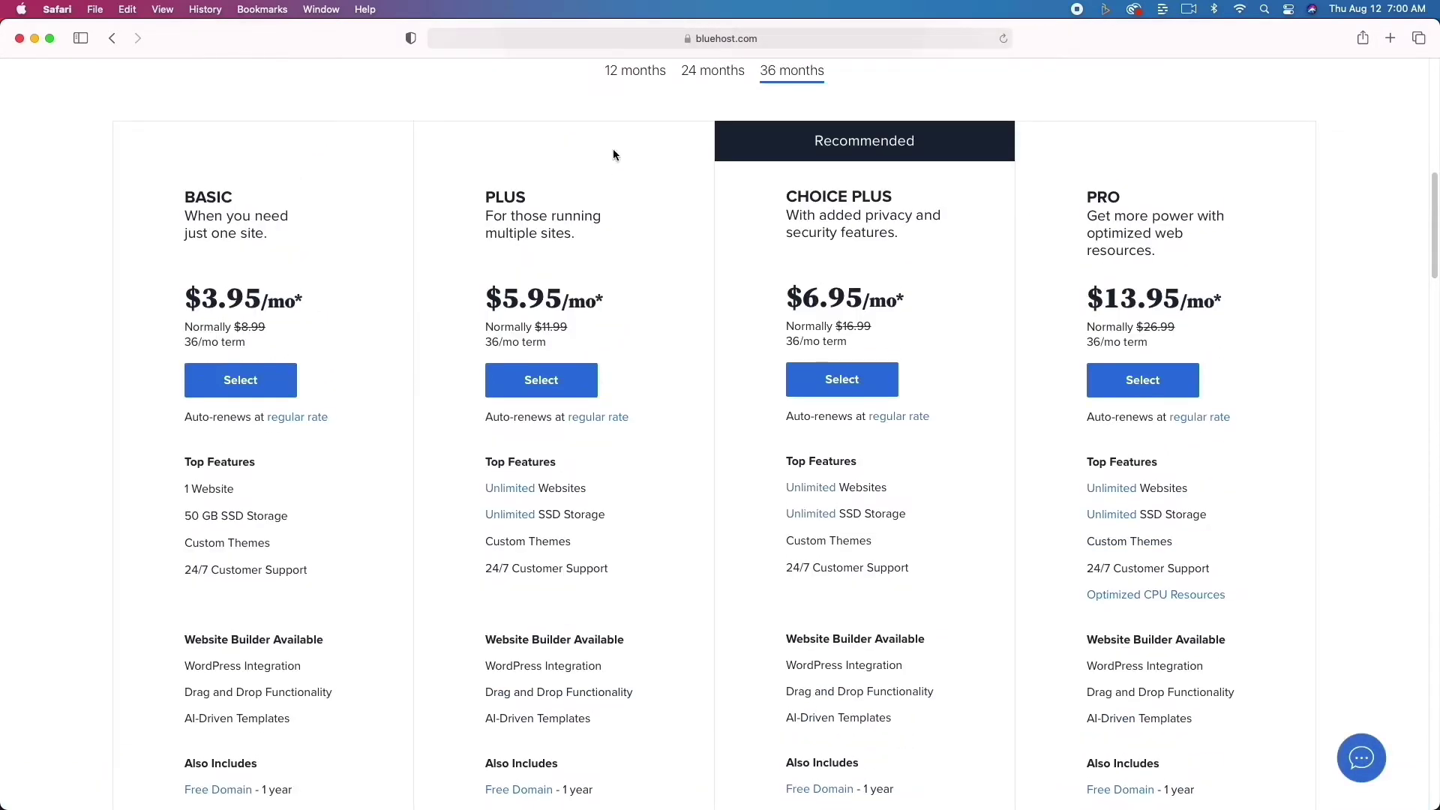
pyautogui.click(267, 375)
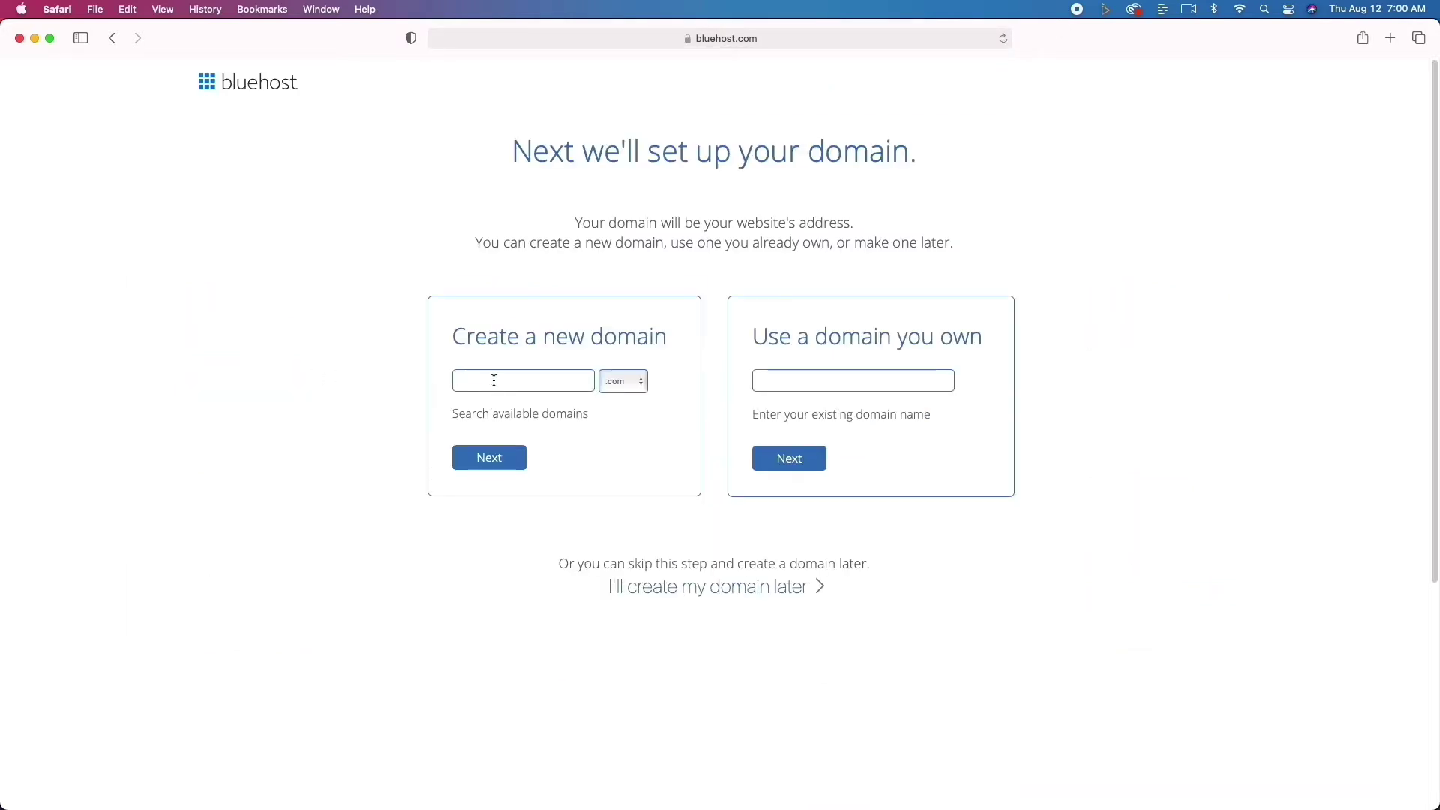
# - Try webhostingreview.com as the new domain and replace it with webhostingrewinds.com to continue the sign-up
pyautogui.write('webhostingreview')
pyautogui.click(517, 458)
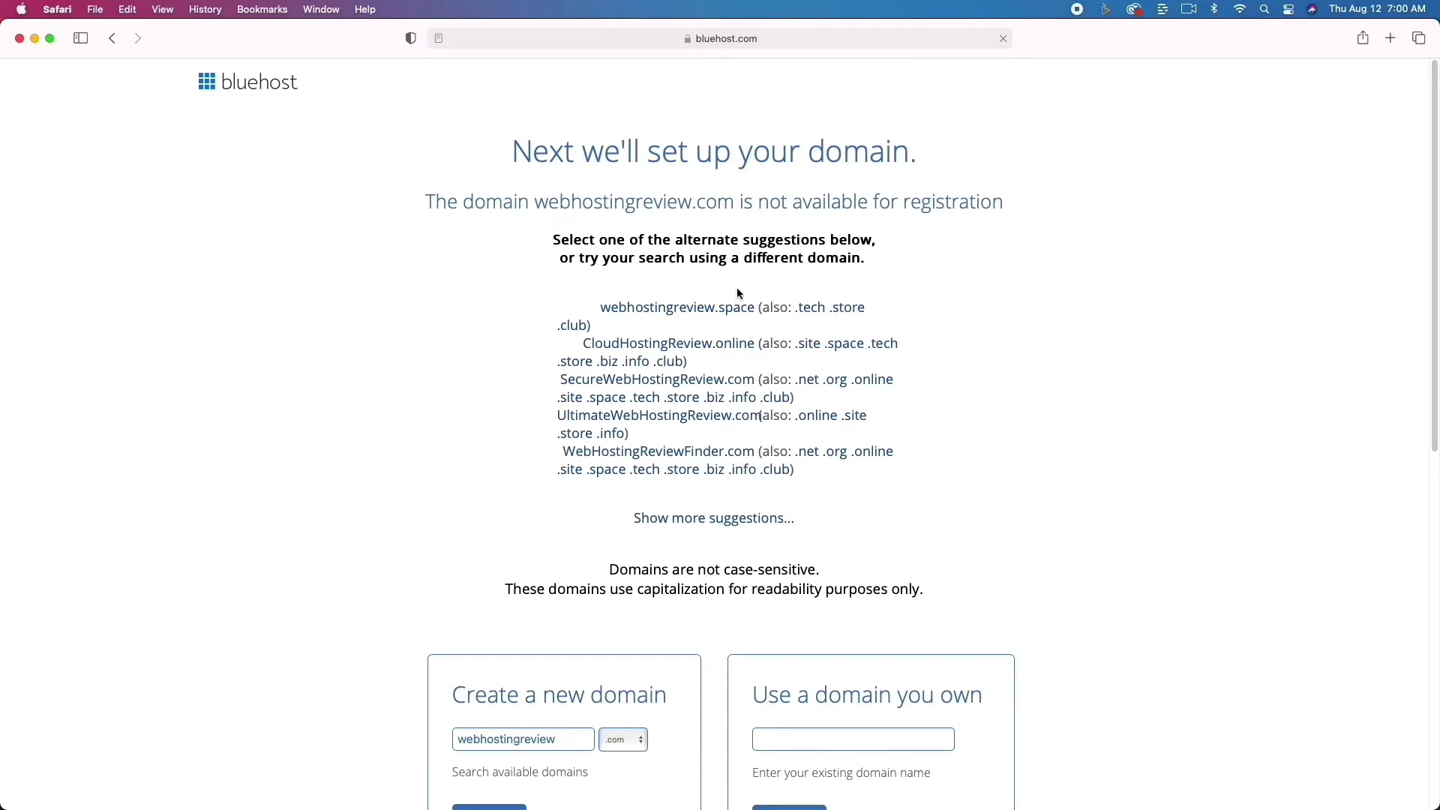
pyautogui.scroll(-4, 716, 426)
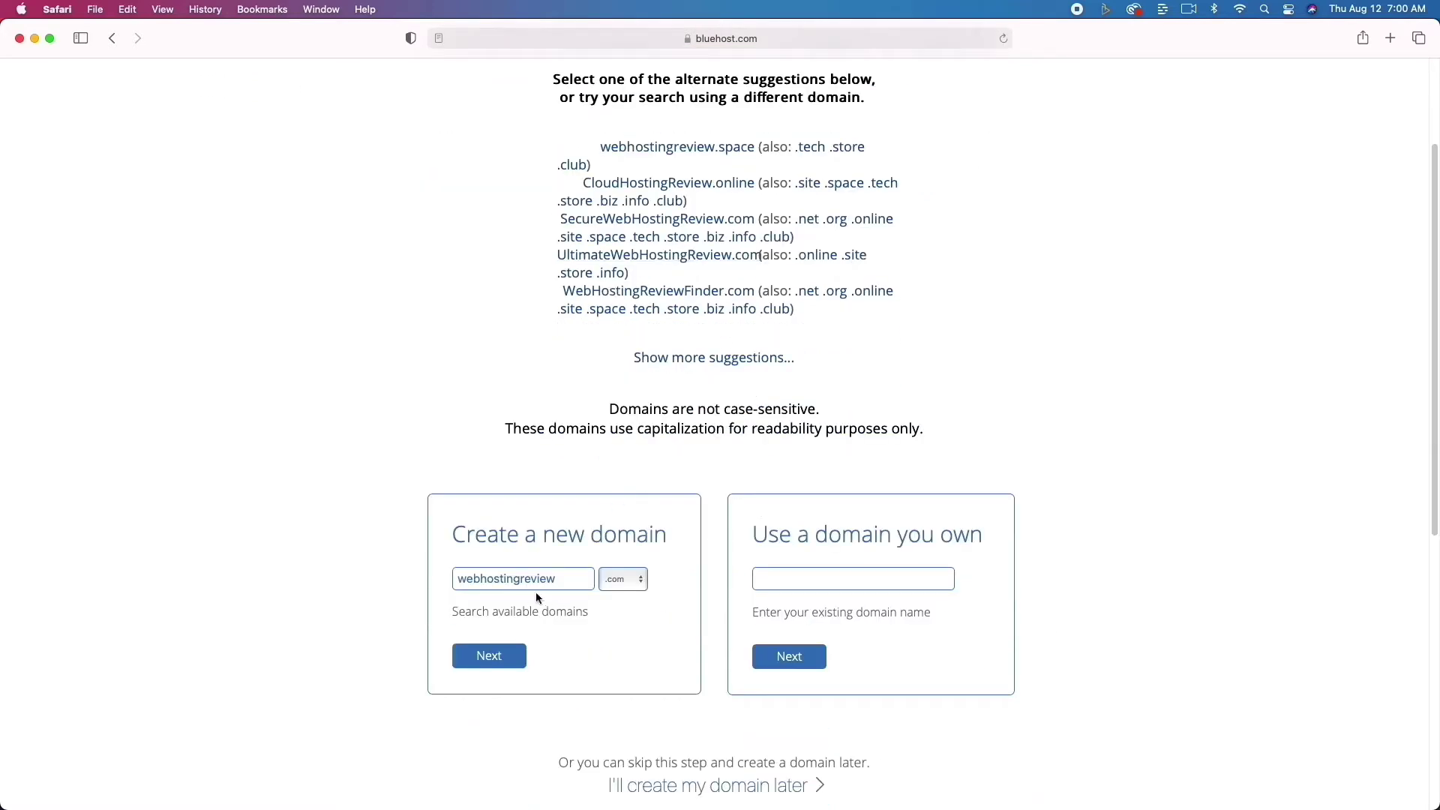
pyautogui.moveTo(534, 579); pyautogui.dragTo(564, 581)
pyautogui.write('winds')
pyautogui.press('Return')
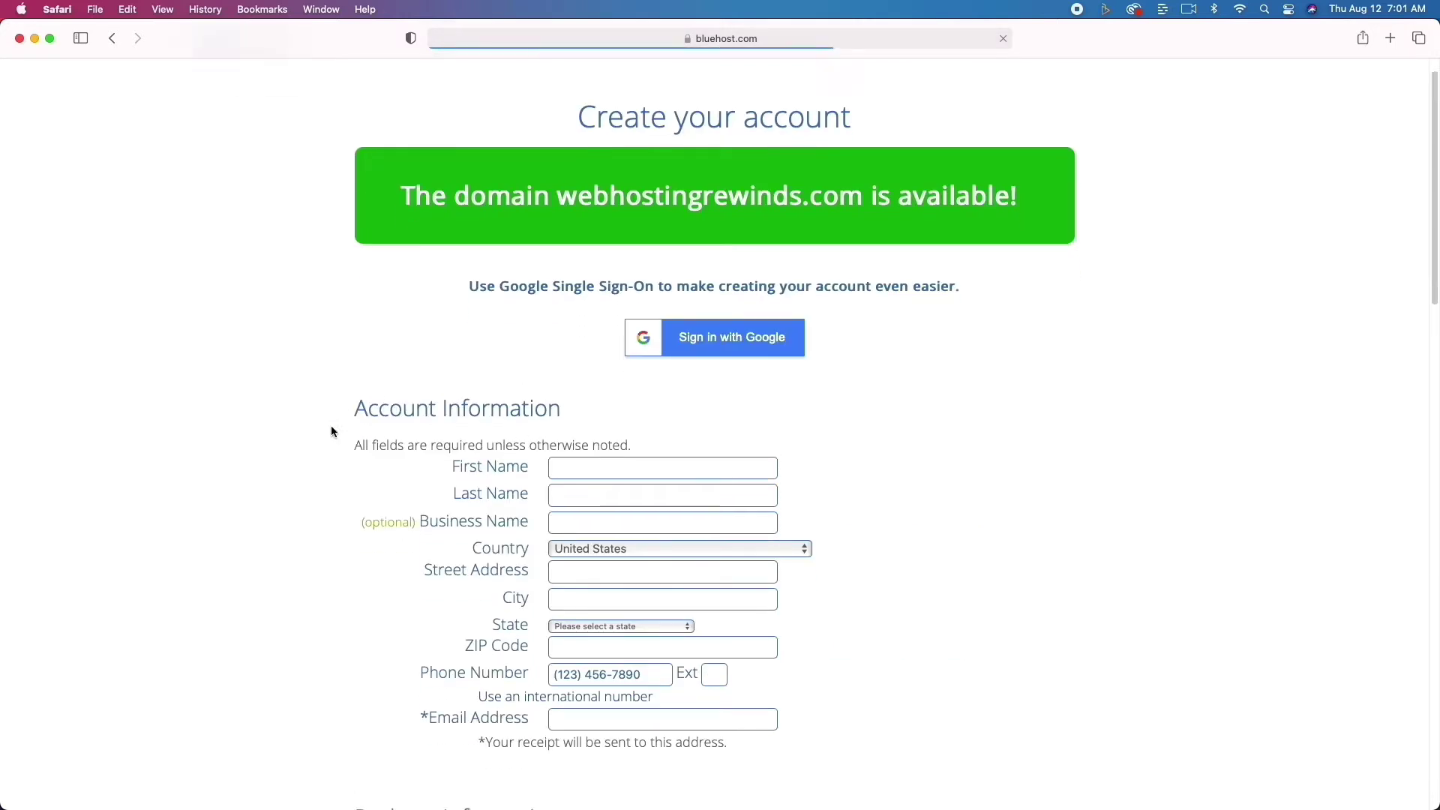
# - Review the account creation form's account information, package information, package extras, payment fields and renewal terms
pyautogui.scroll(-5, 332, 428)
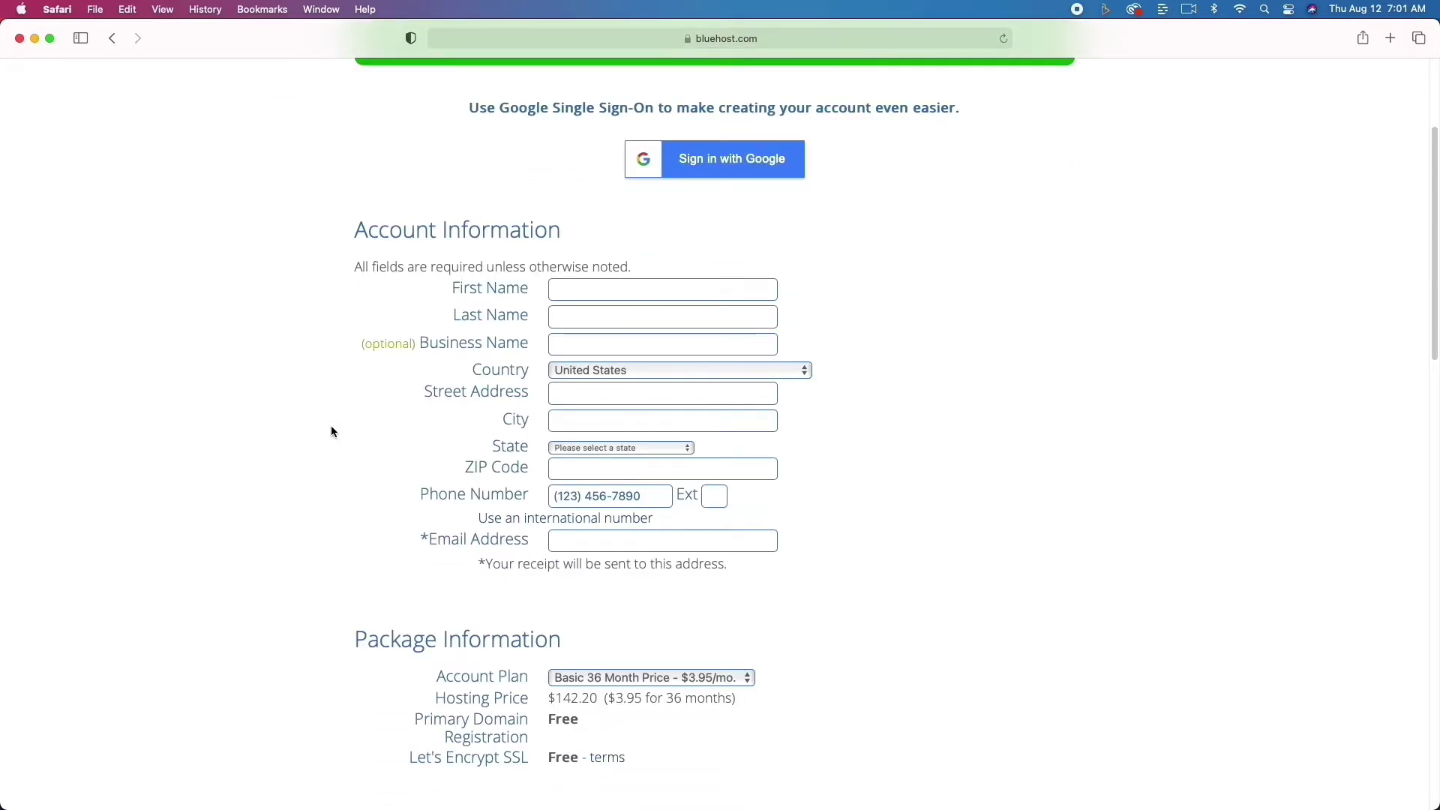
pyautogui.scroll(-1, 332, 431)
pyautogui.scroll(-7, 331, 432)
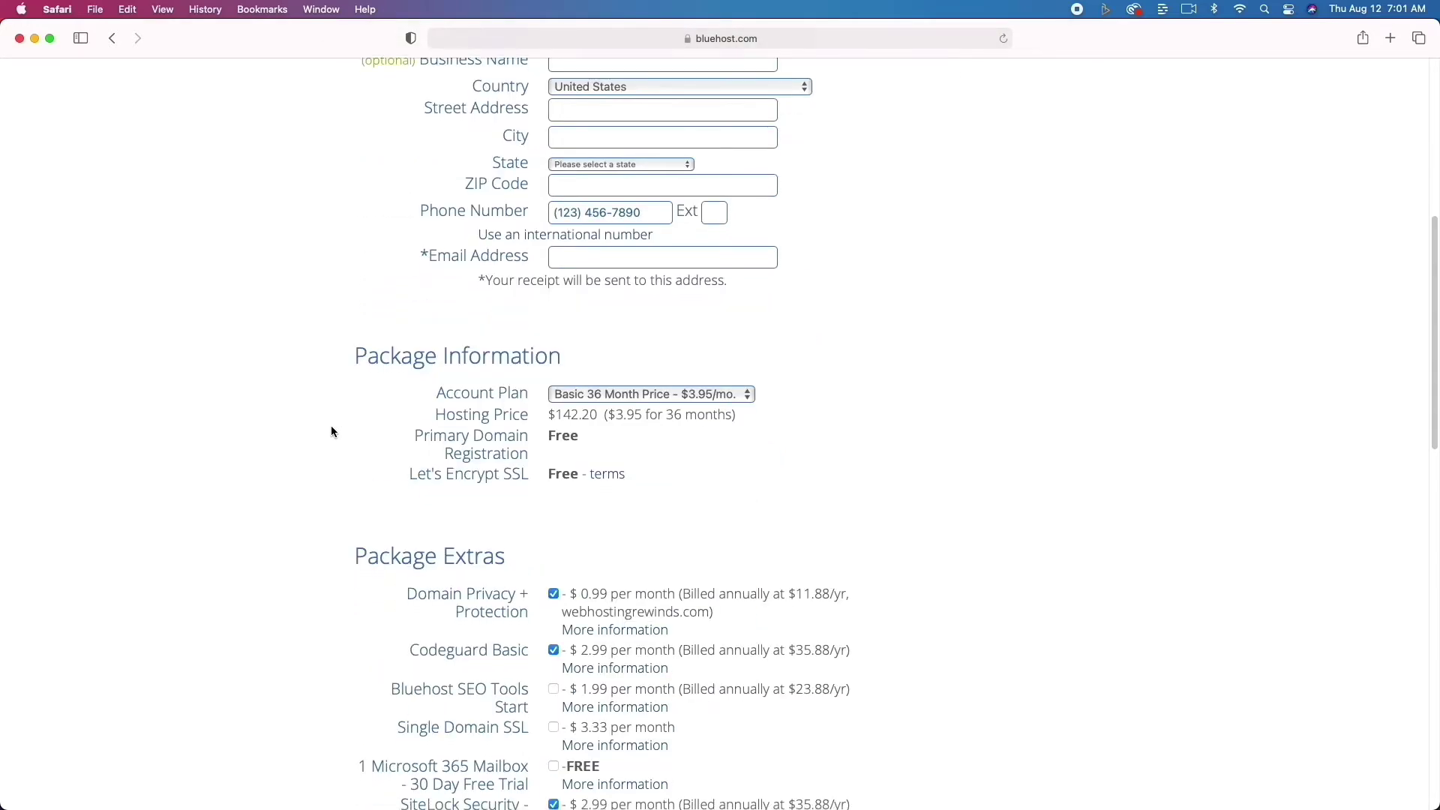
pyautogui.scroll(-6, 332, 432)
pyautogui.scroll(20, 332, 431)
pyautogui.scroll(-5, 332, 431)
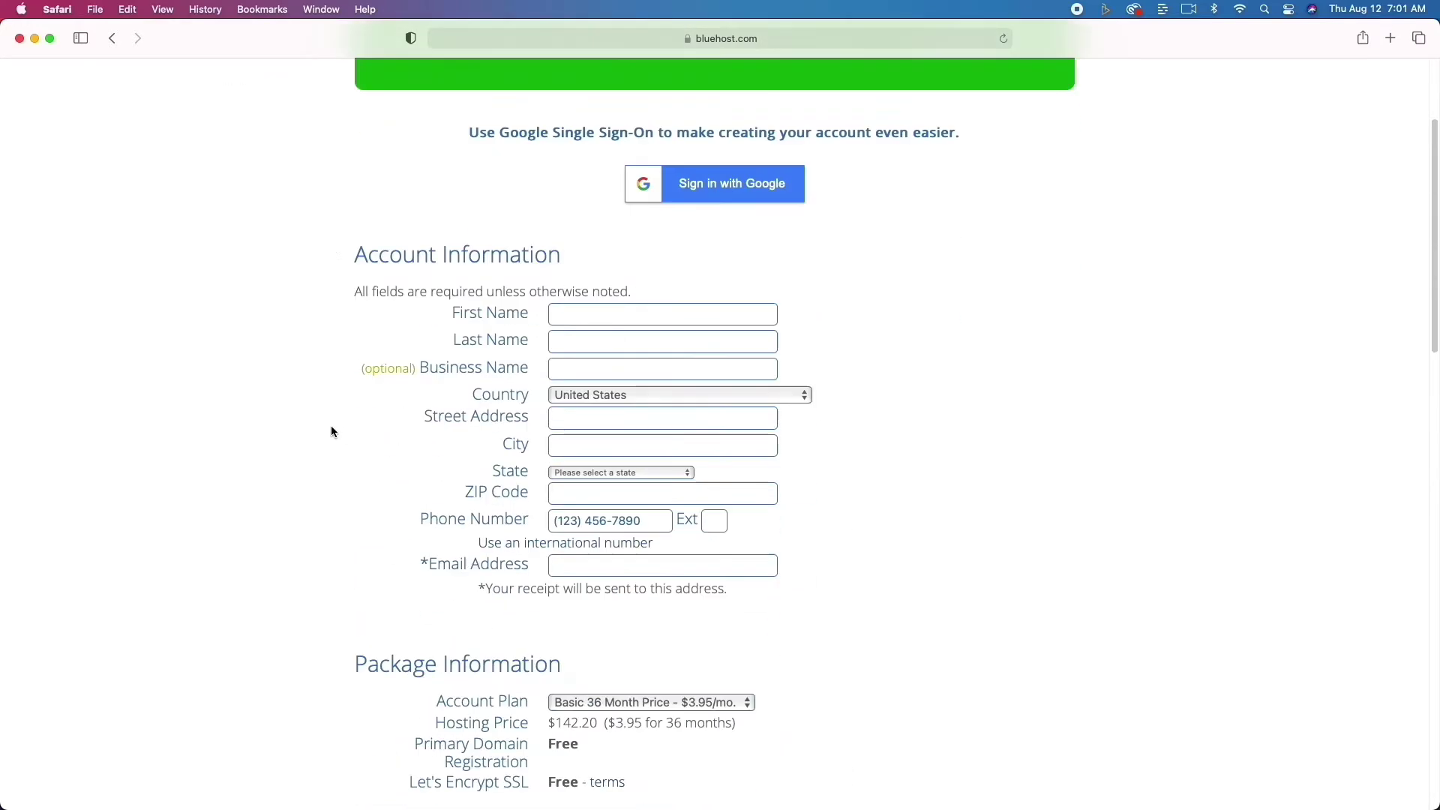
pyautogui.scroll(-10, 861, 519)
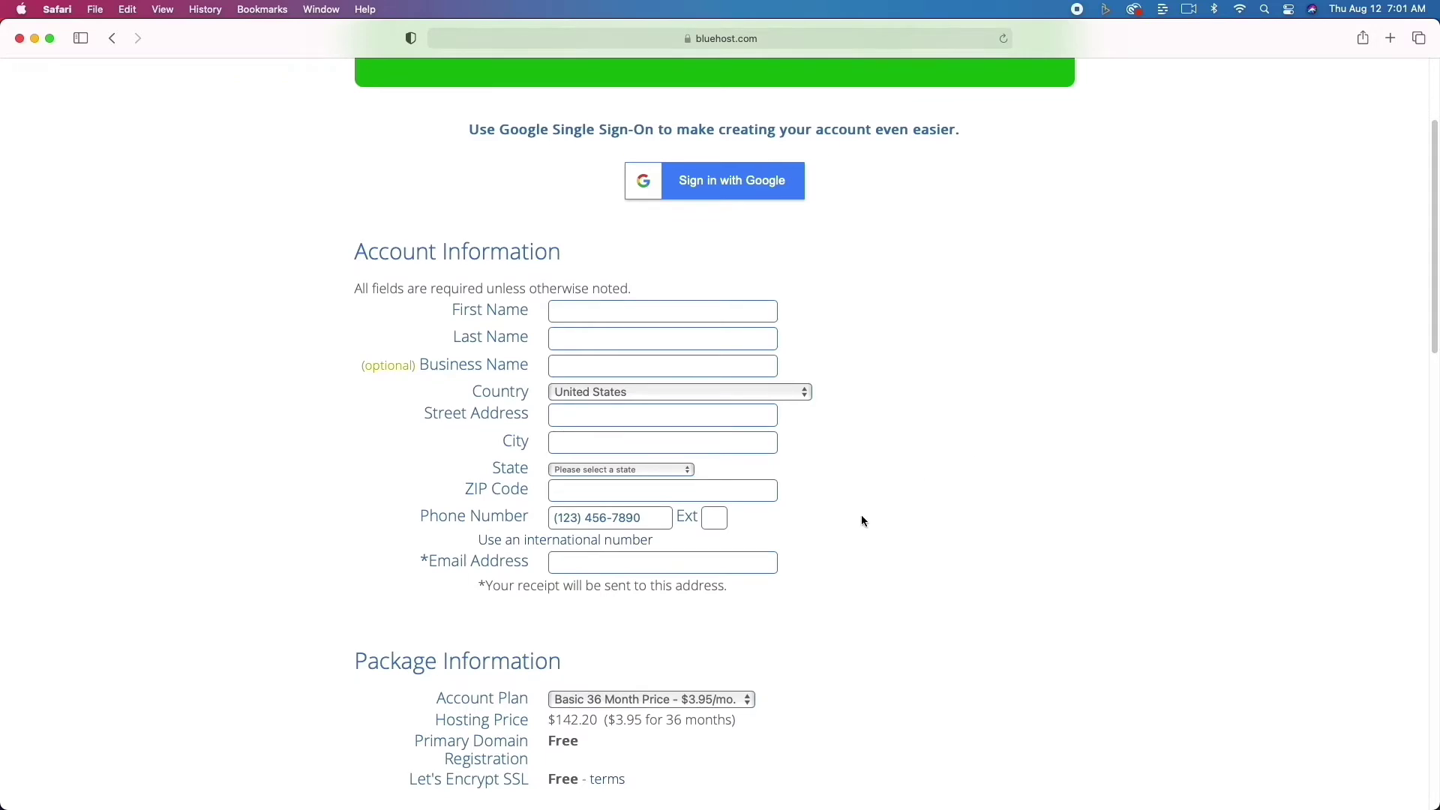
pyautogui.scroll(-5, 861, 519)
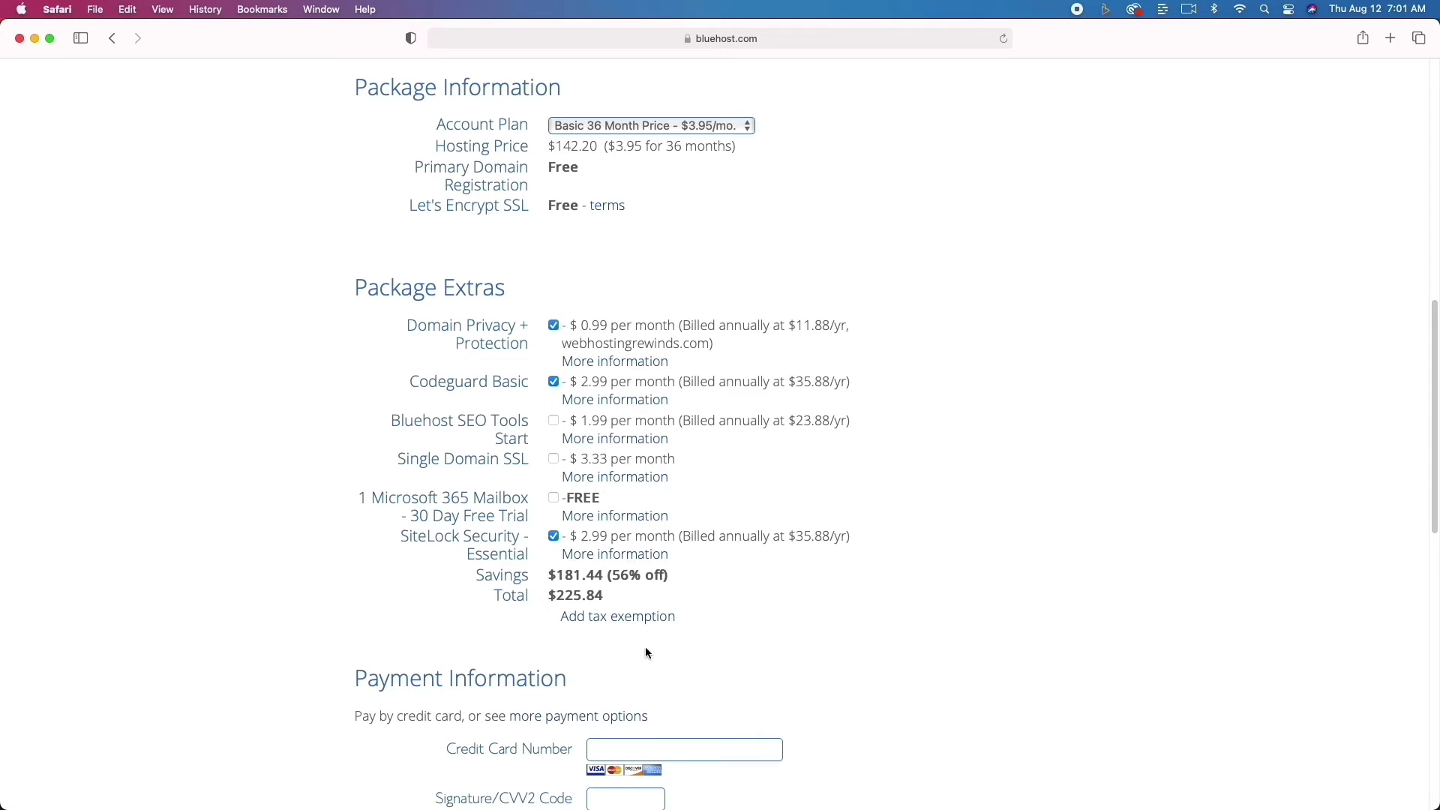
pyautogui.scroll(-6, 642, 659)
pyautogui.scroll(-6, 642, 658)
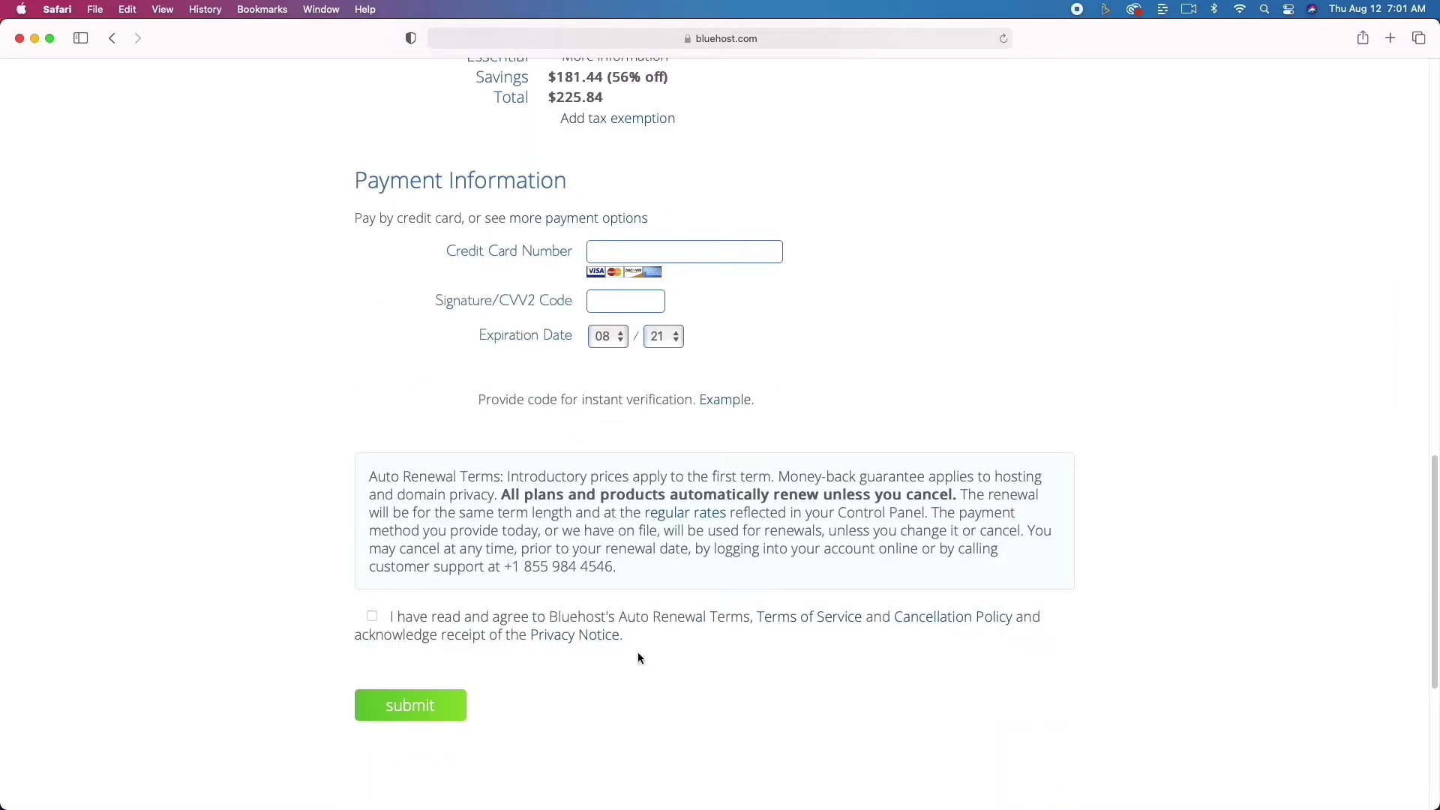
pyautogui.scroll(20, 639, 658)
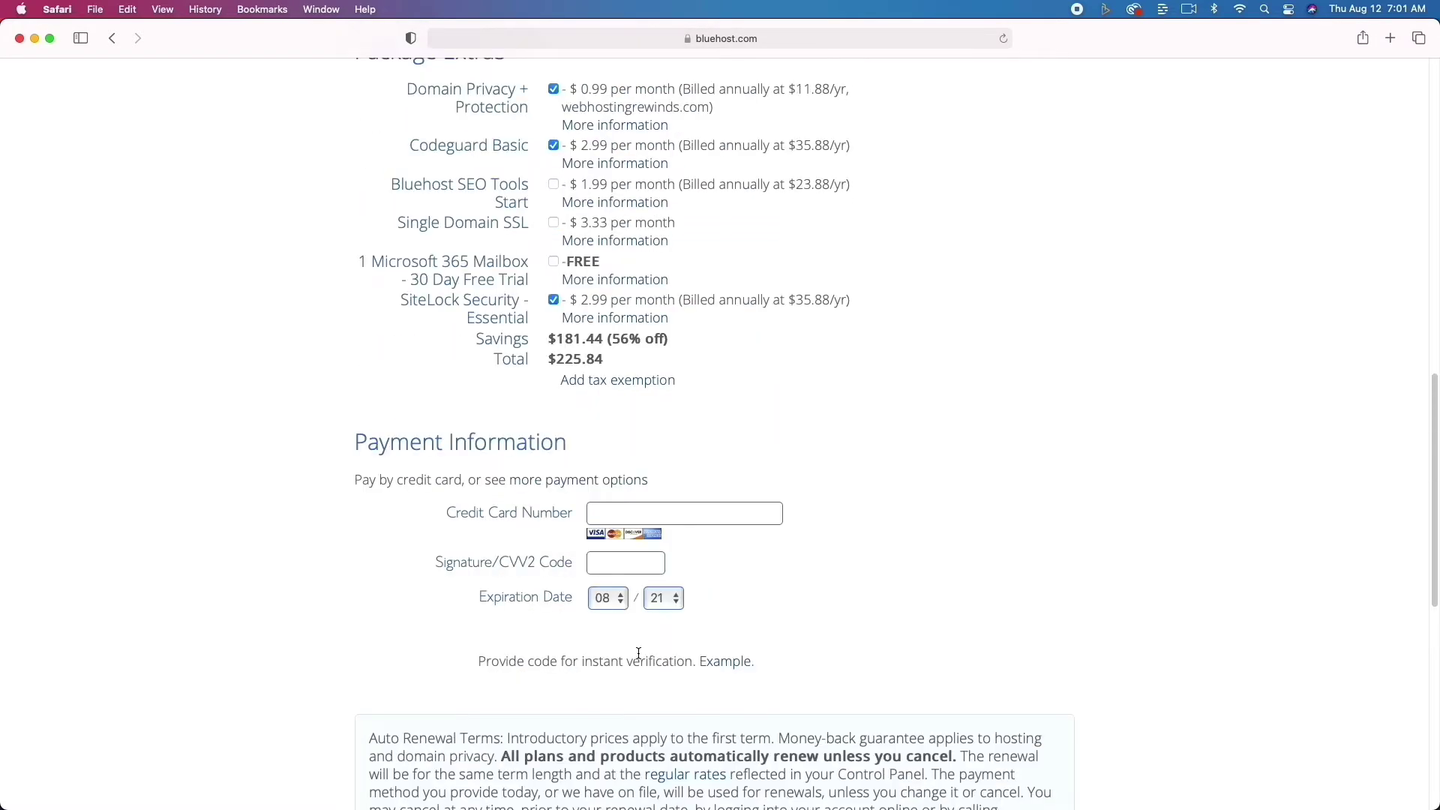
pyautogui.scroll(5, 639, 658)
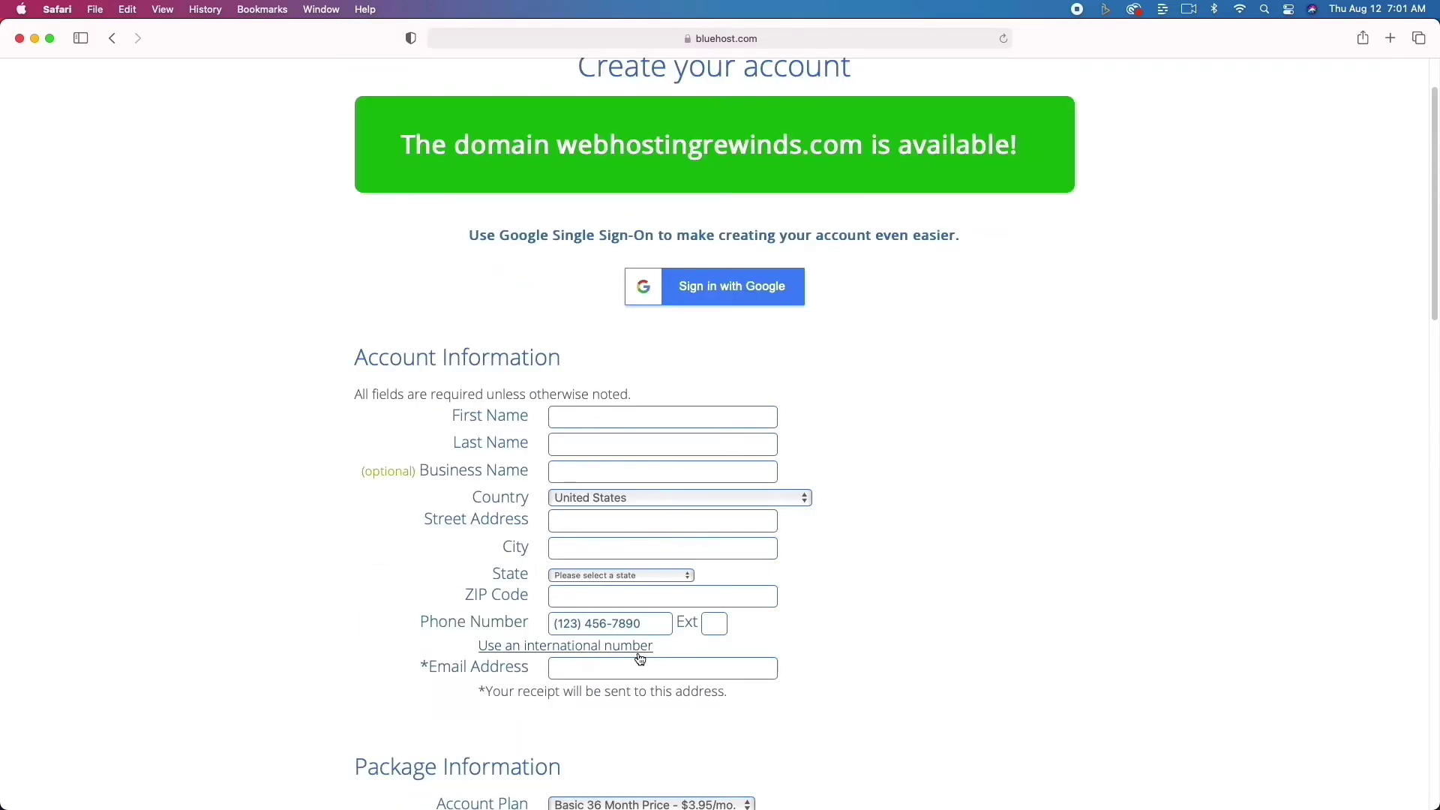
pyautogui.scroll(2, 640, 659)
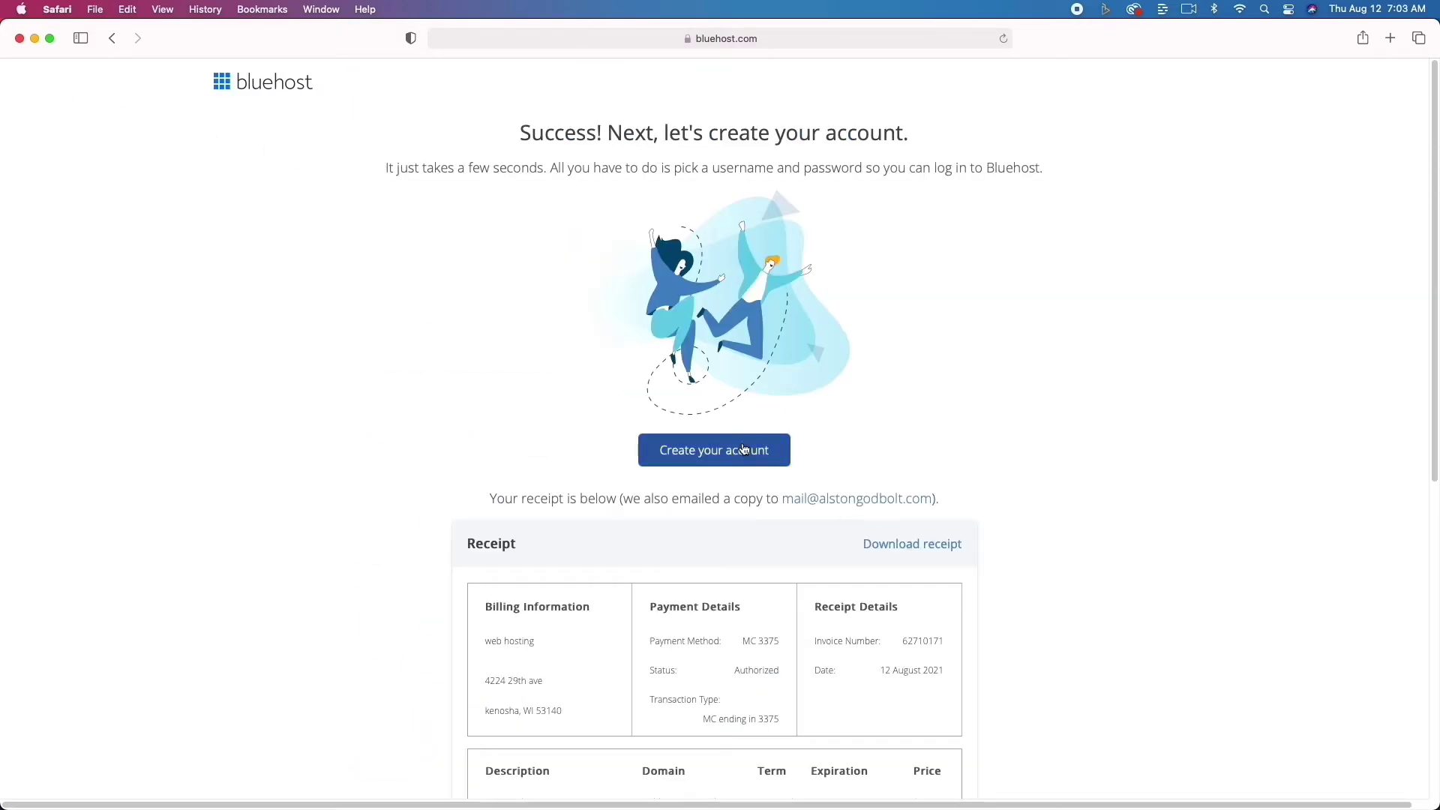
# - Create the hosting account for webhostingrewinds.com by entering and retyping the account password and agreeing to the Privacy Policy and Terms of Service
pyautogui.click(744, 449)
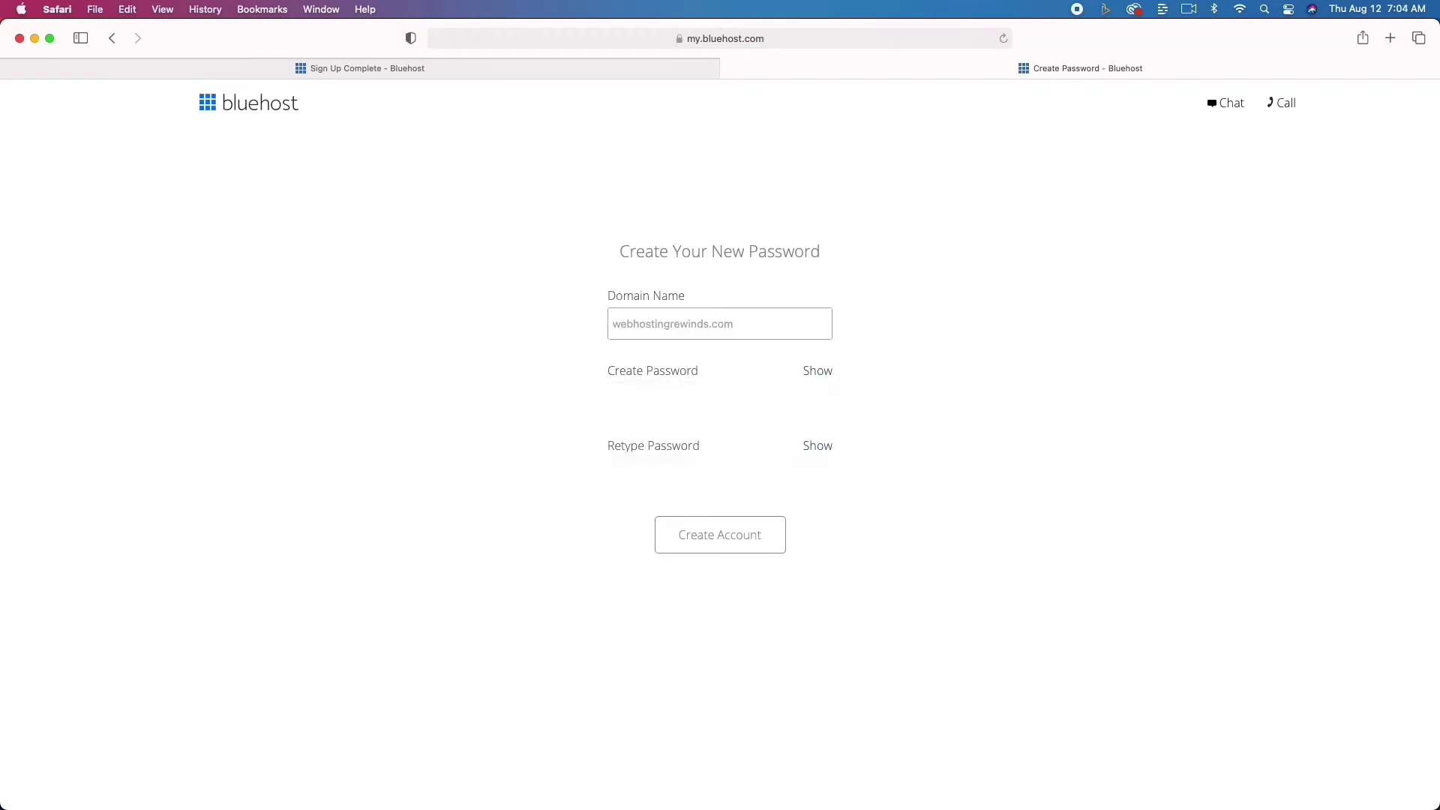
pyautogui.click(698, 399)
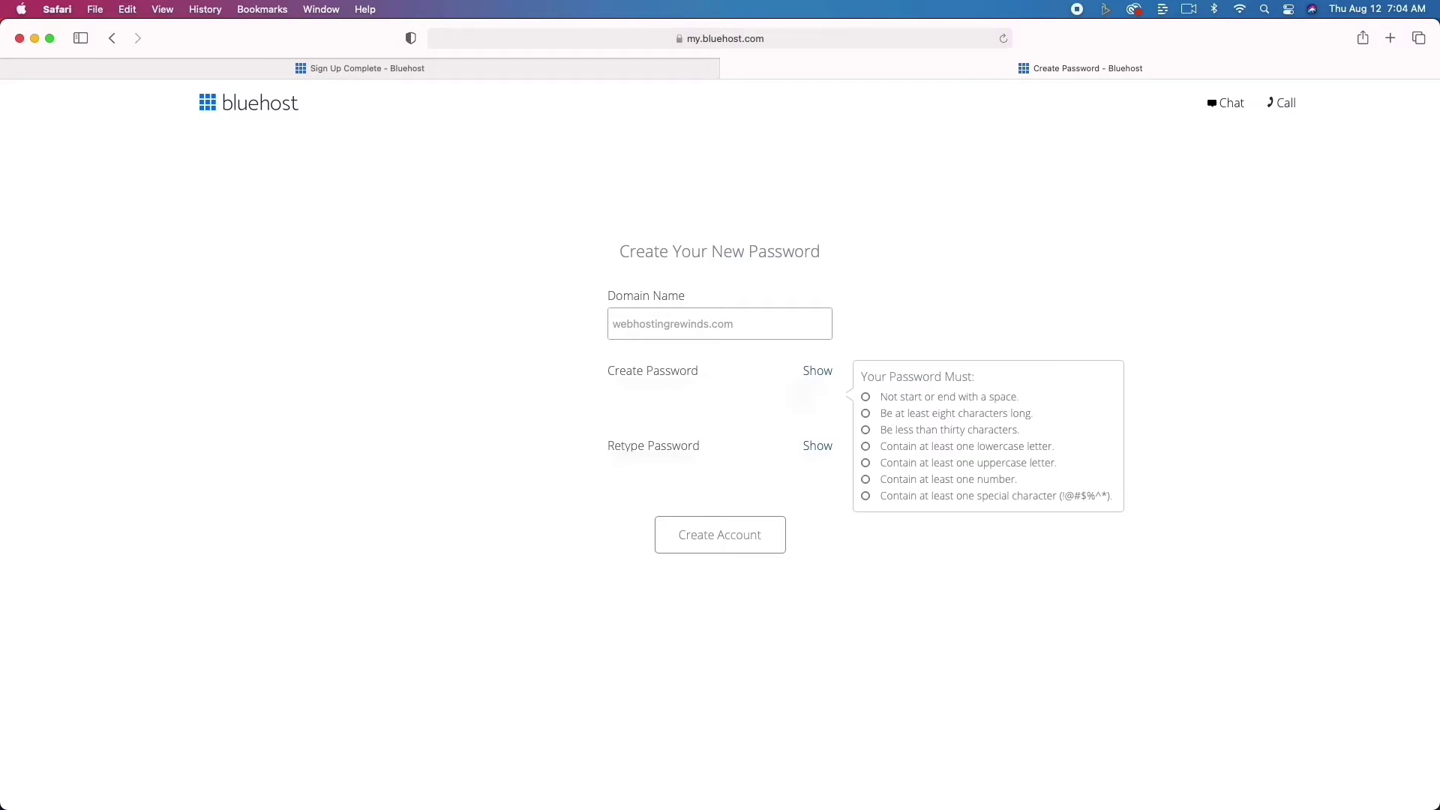
pyautogui.write('••••••••')
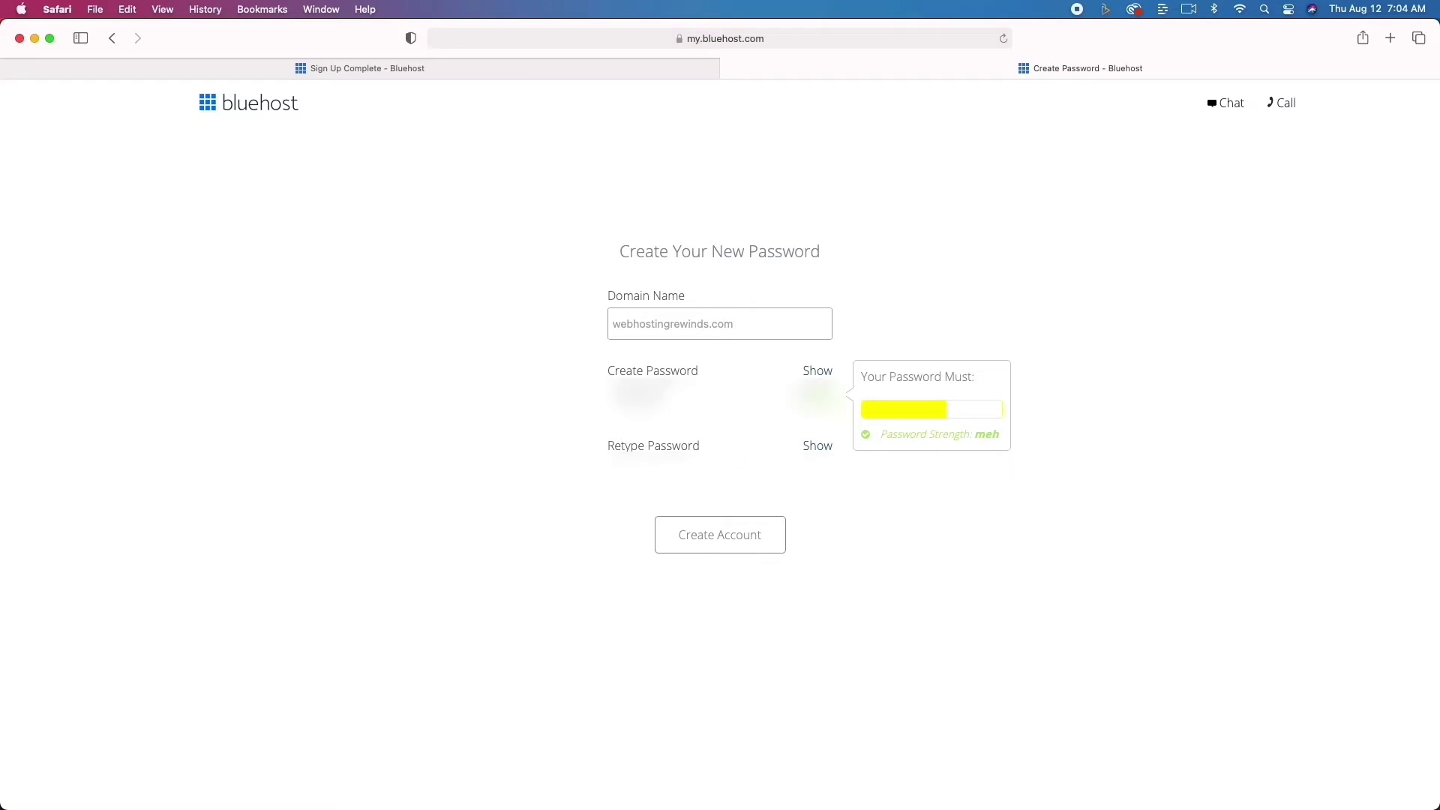
pyautogui.press('Tab')
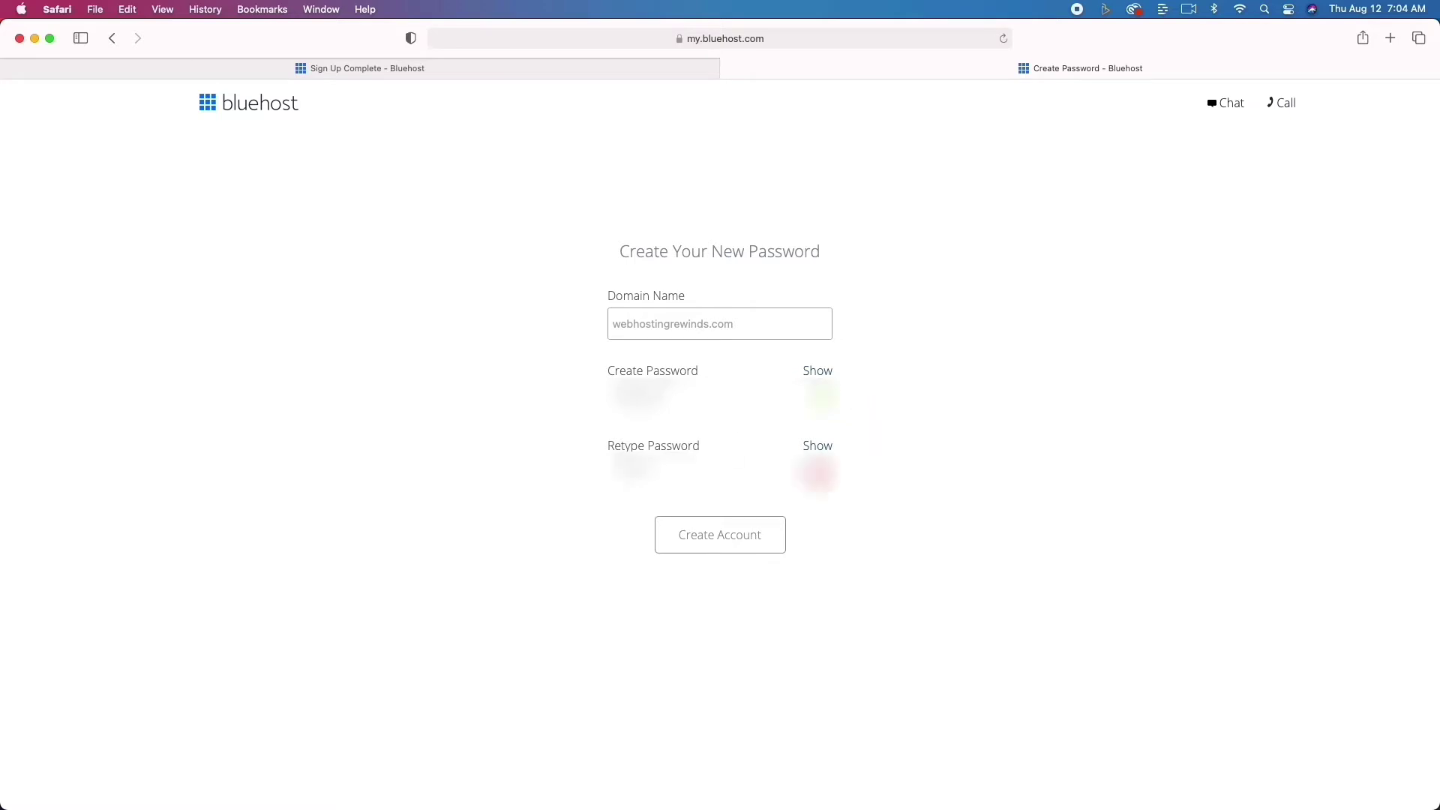
pyautogui.write('•••')
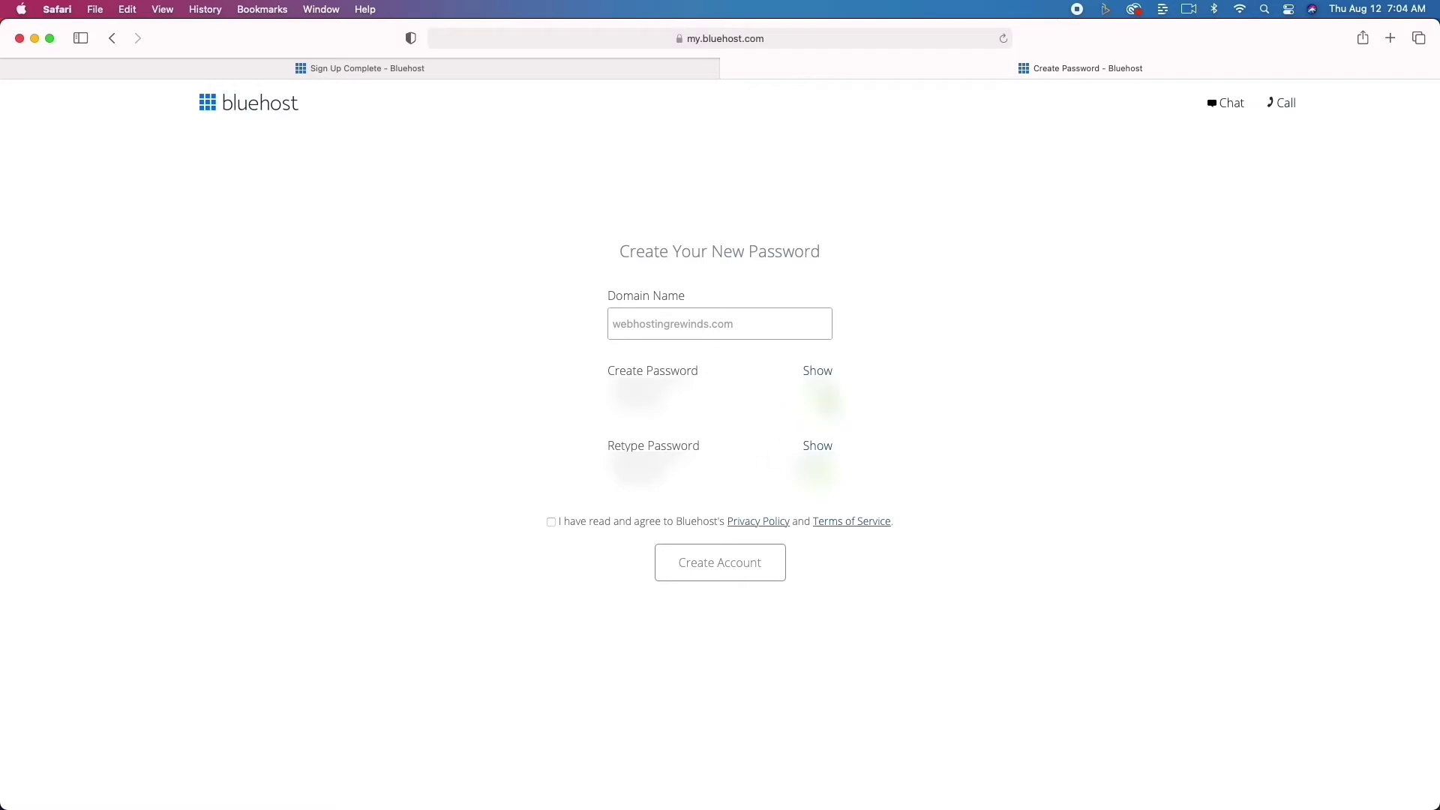
pyautogui.click(551, 522)
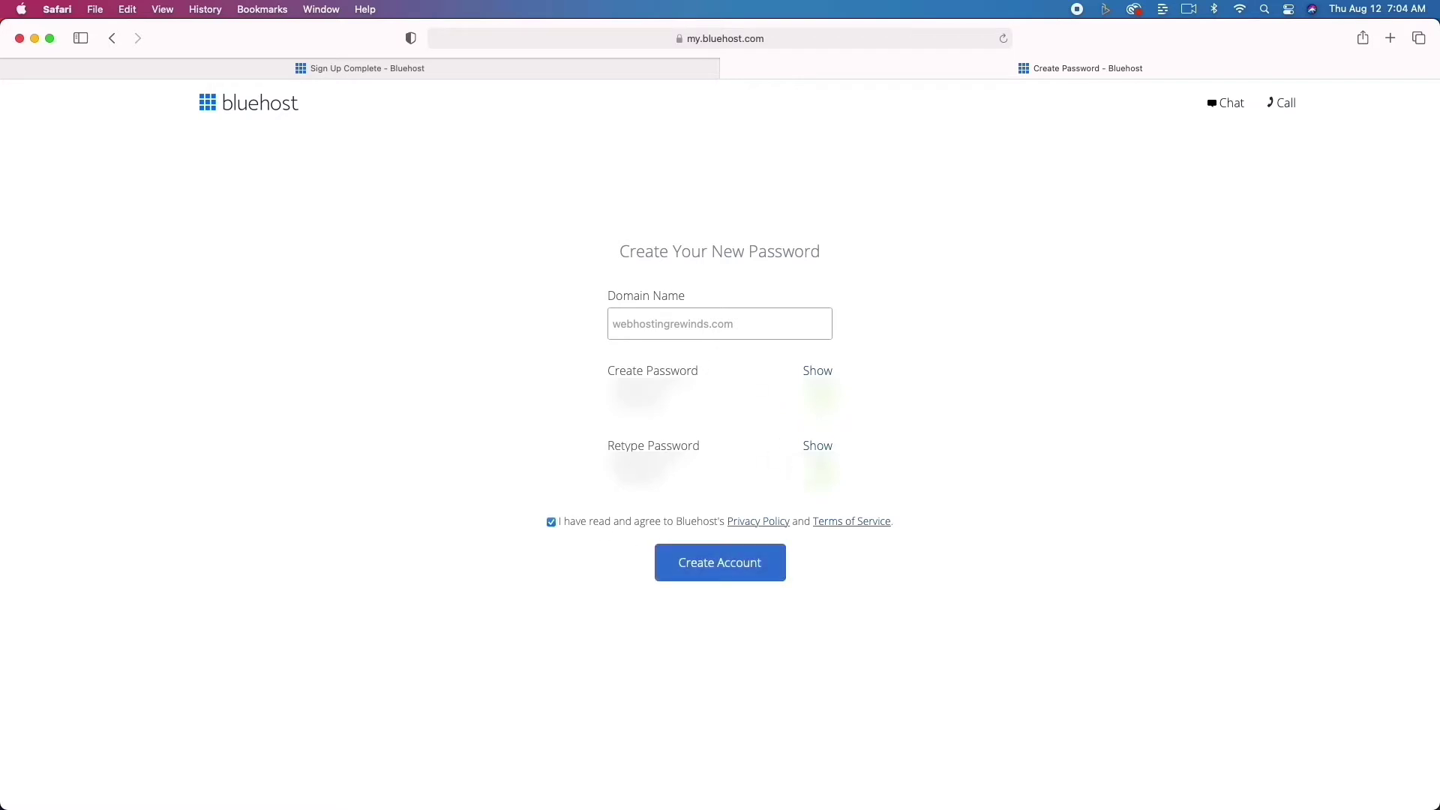
pyautogui.click(721, 578)
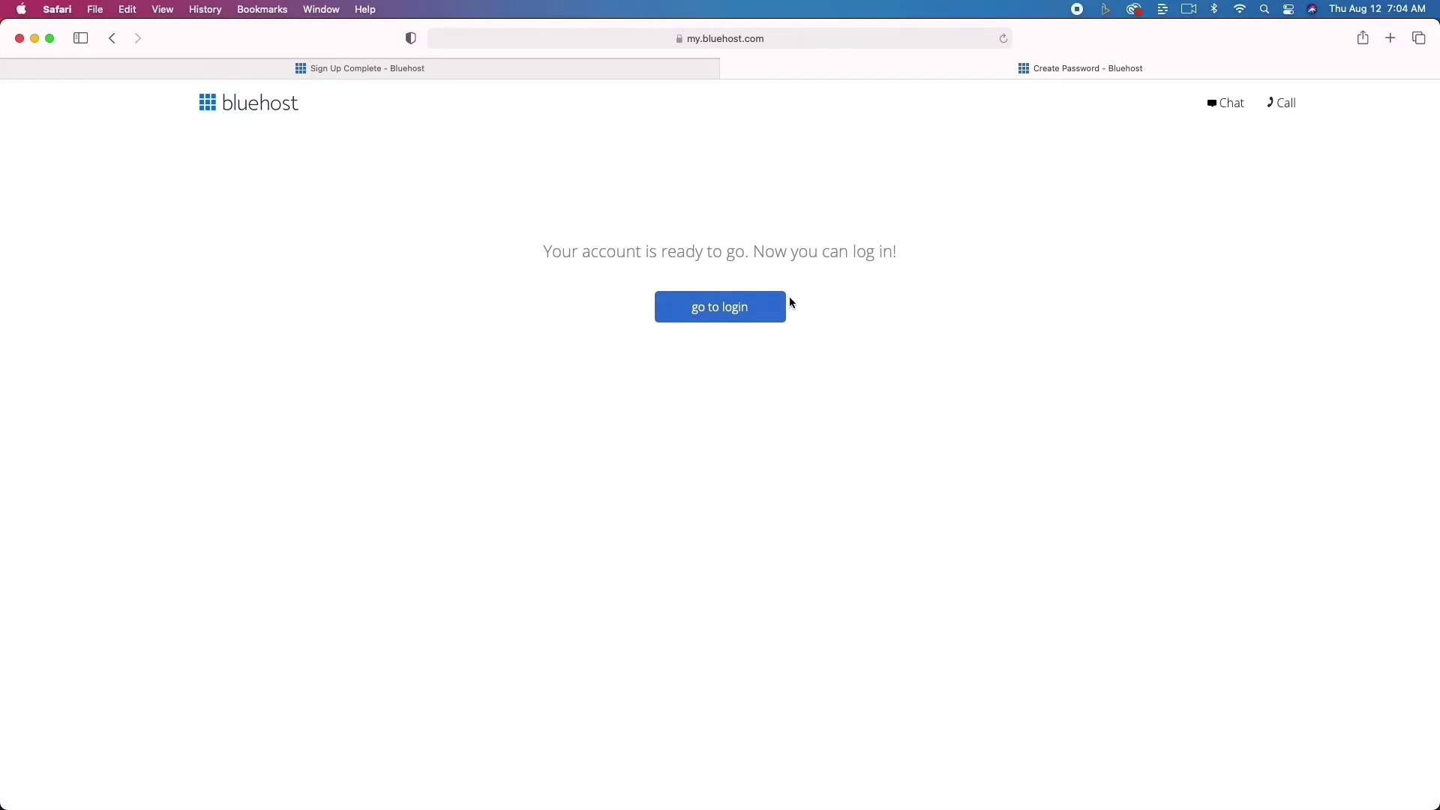
# - Log in to the hosting account for webhostingrewinds.com with the account password, declining to save the password in the browser
pyautogui.click(722, 308)
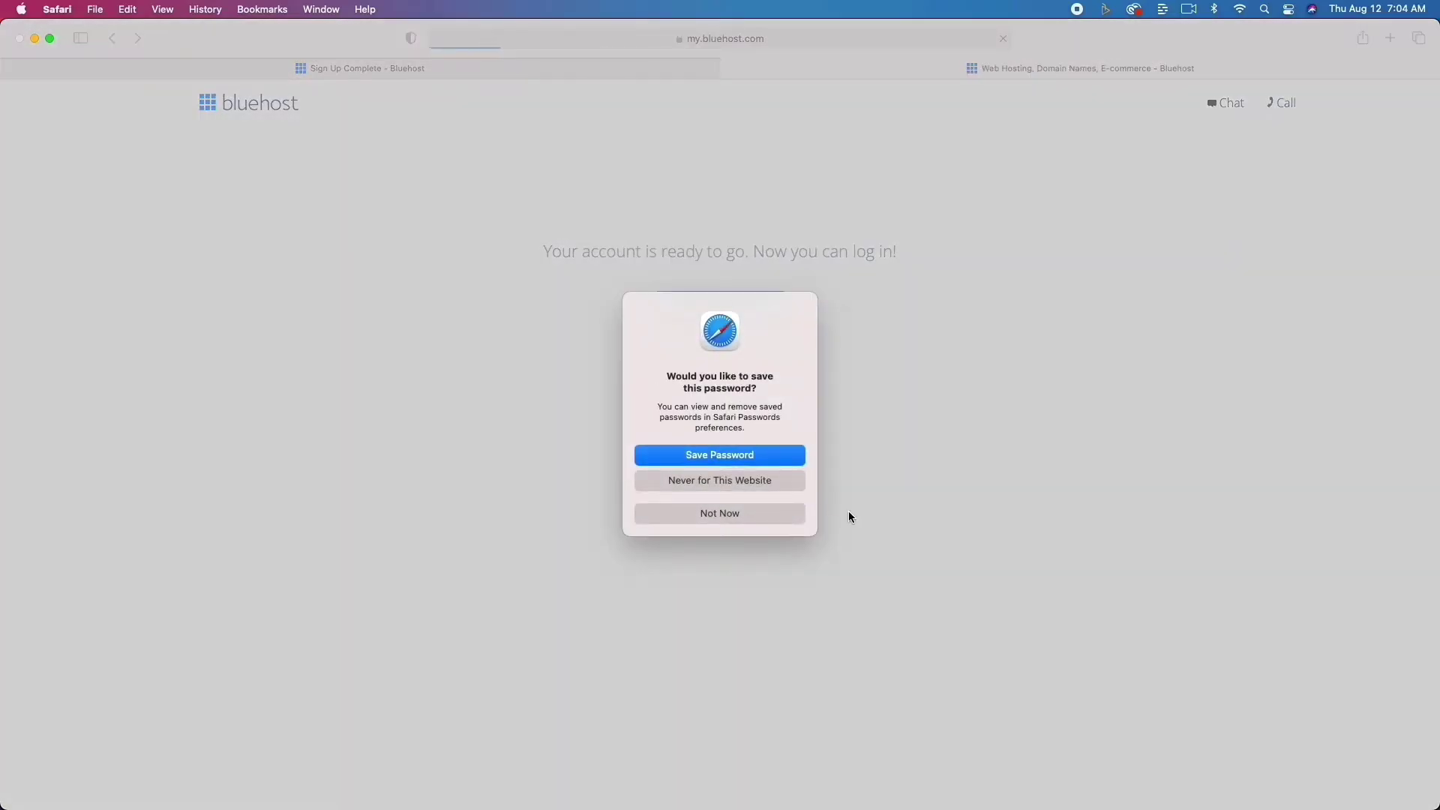
pyautogui.click(742, 513)
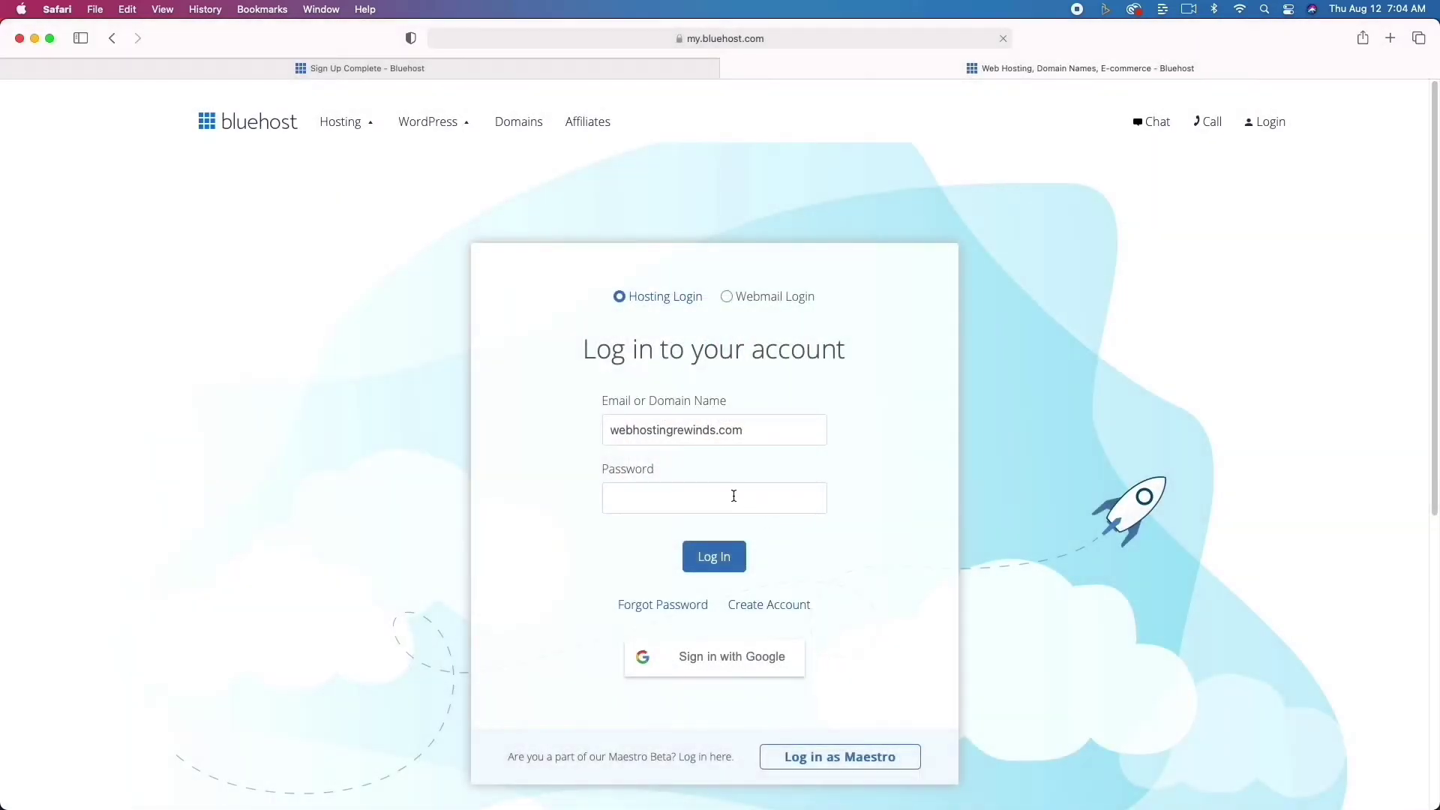
pyautogui.click(734, 496)
pyautogui.write('********')
pyautogui.click(715, 557)
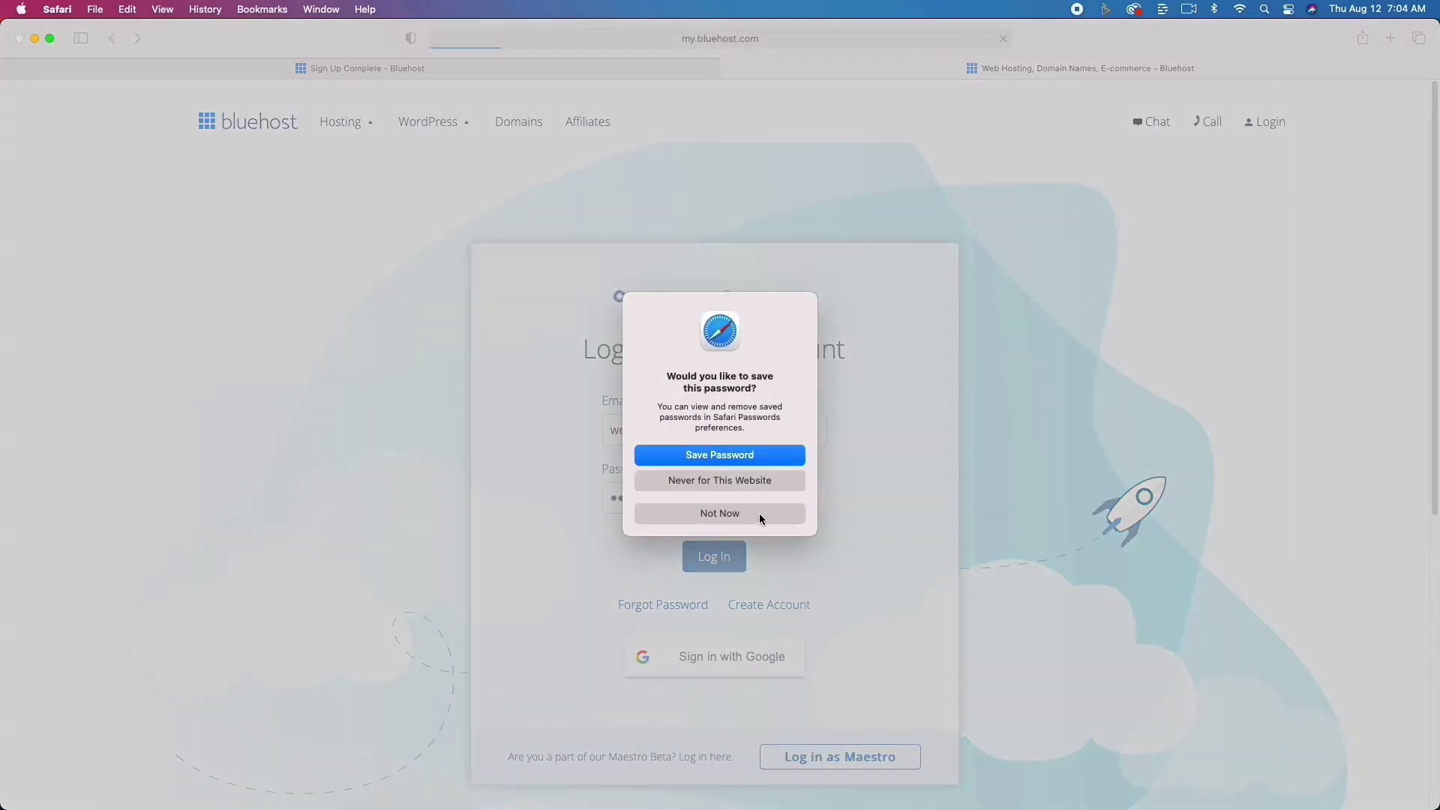
pyautogui.click(759, 515)
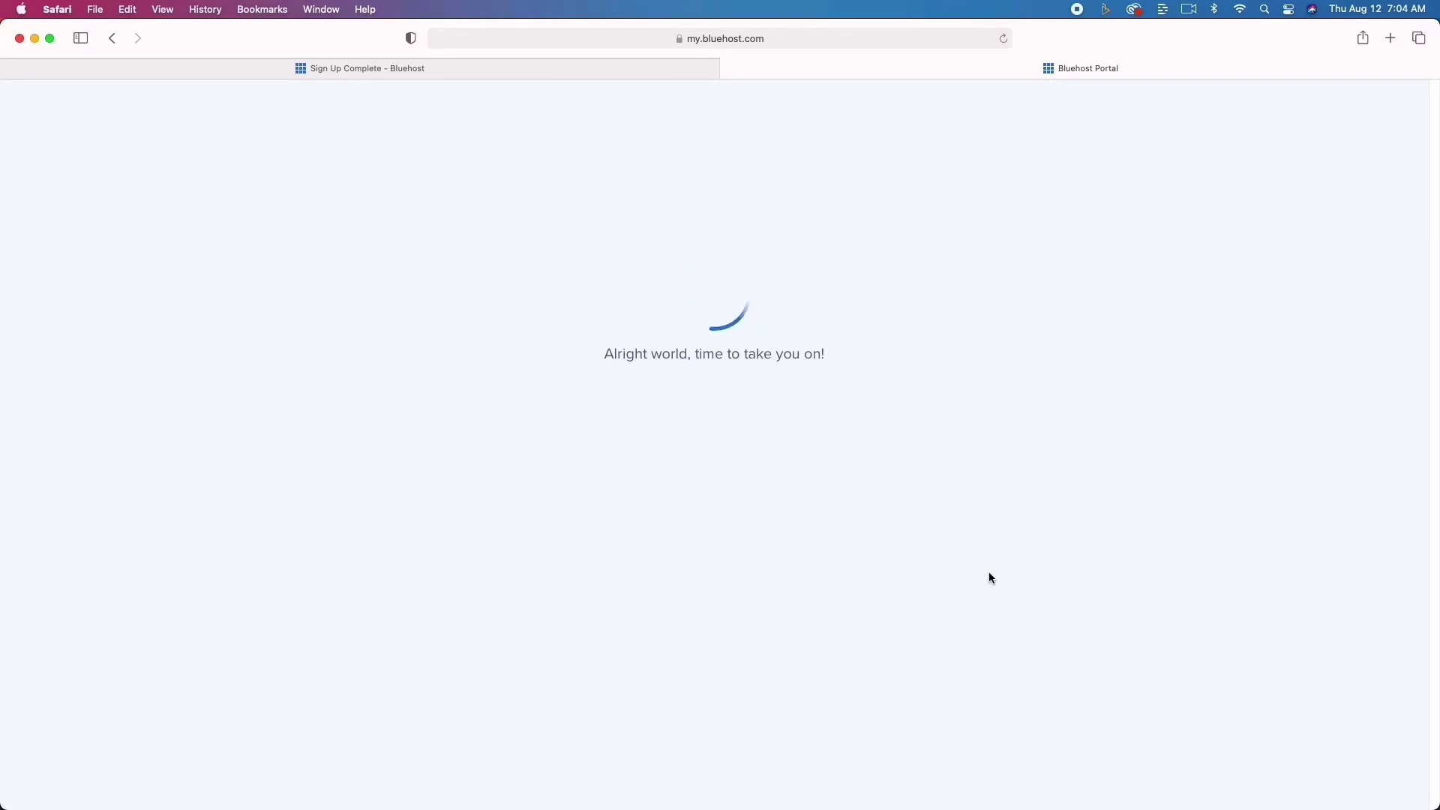
# - Choose No help needed, skip the site type and website experience questions, and get started with the WordPress limitless customization option
pyautogui.click(727, 620)
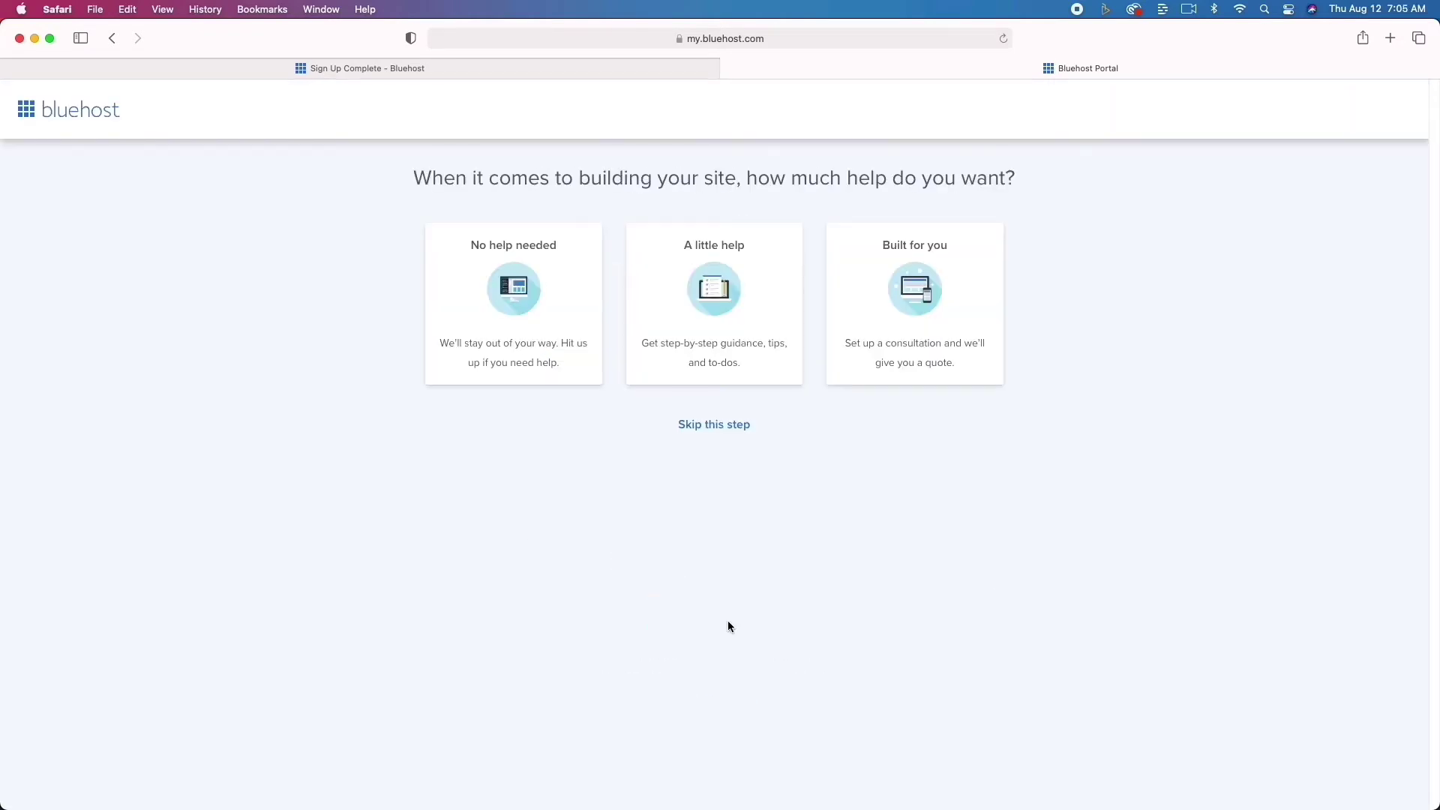
pyautogui.click(511, 301)
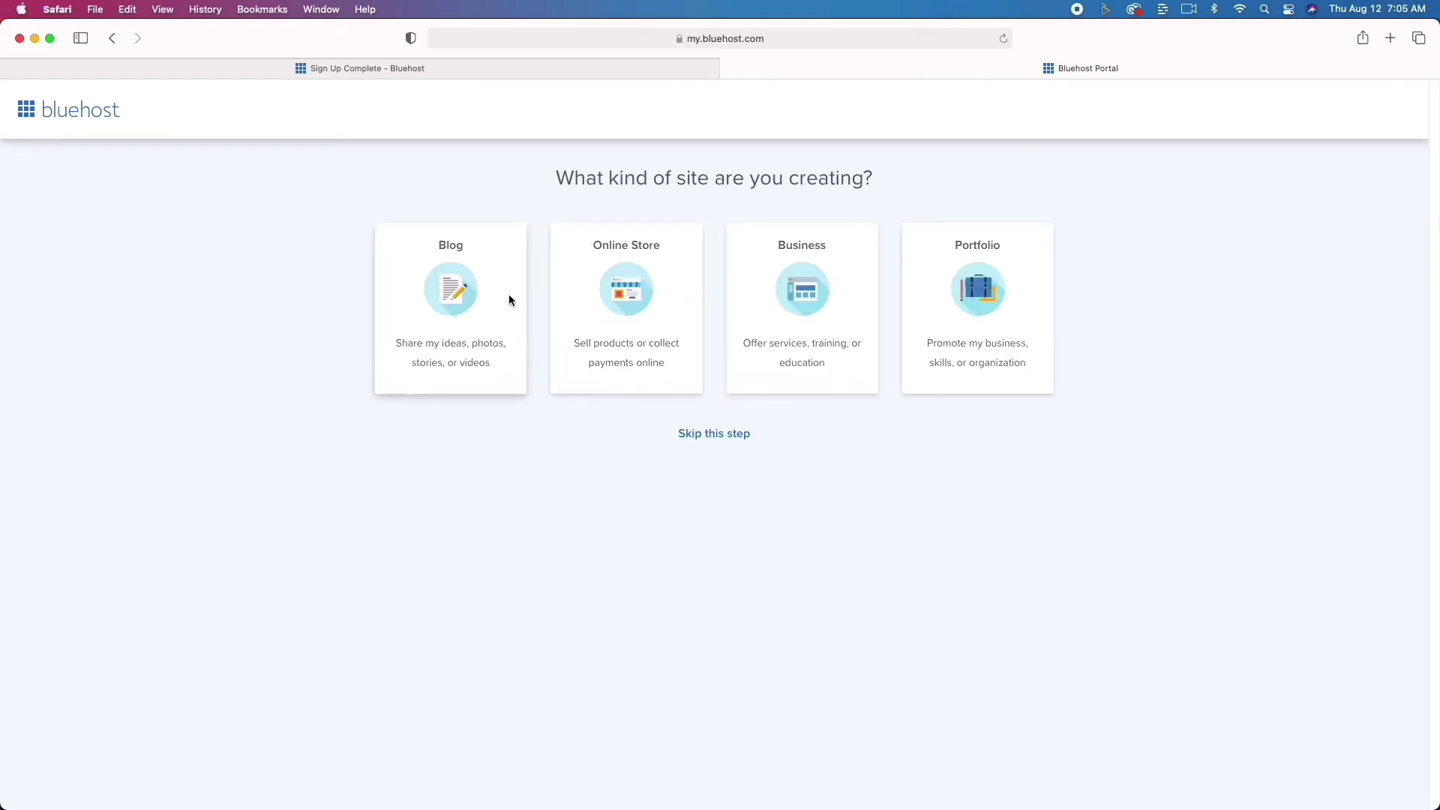
pyautogui.click(707, 435)
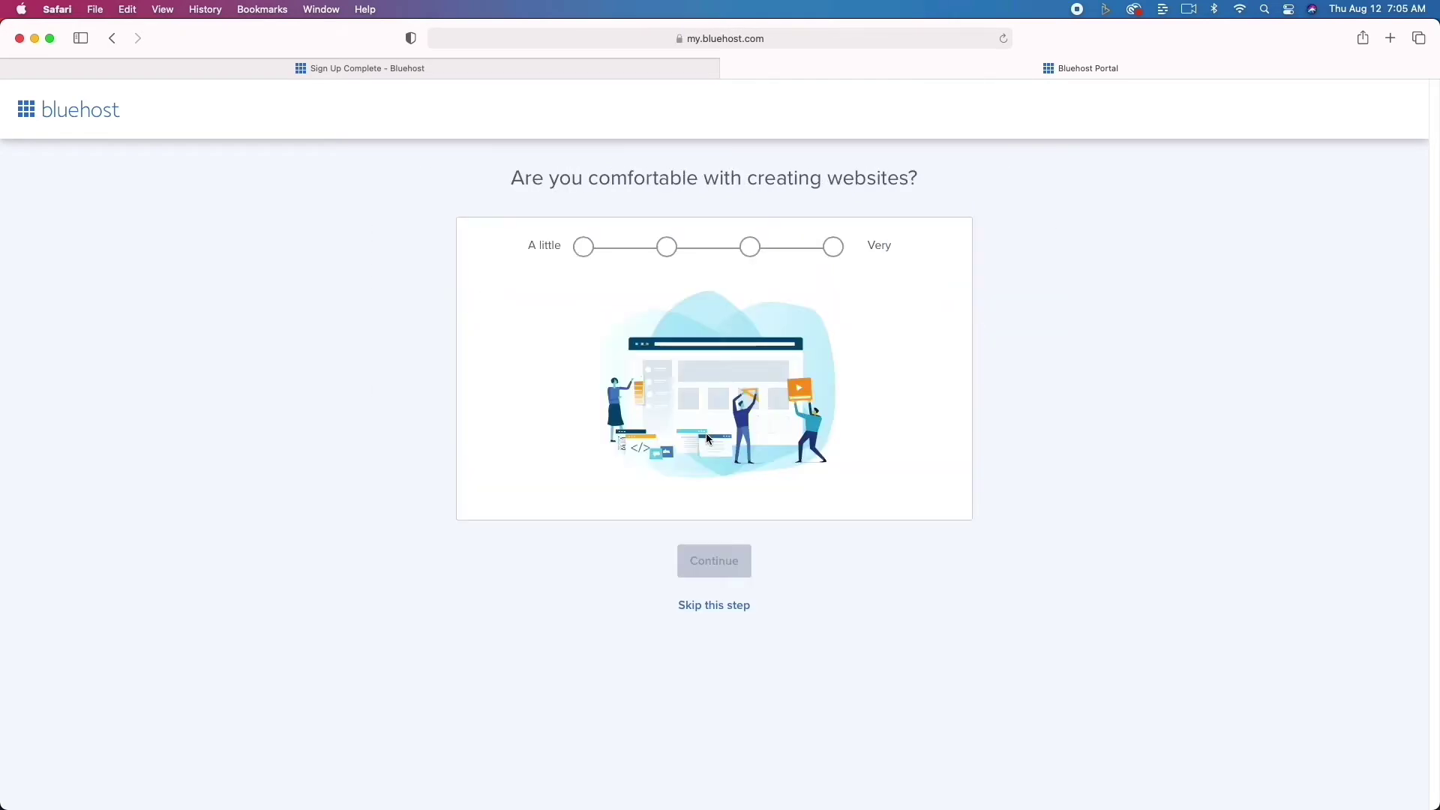
pyautogui.click(733, 607)
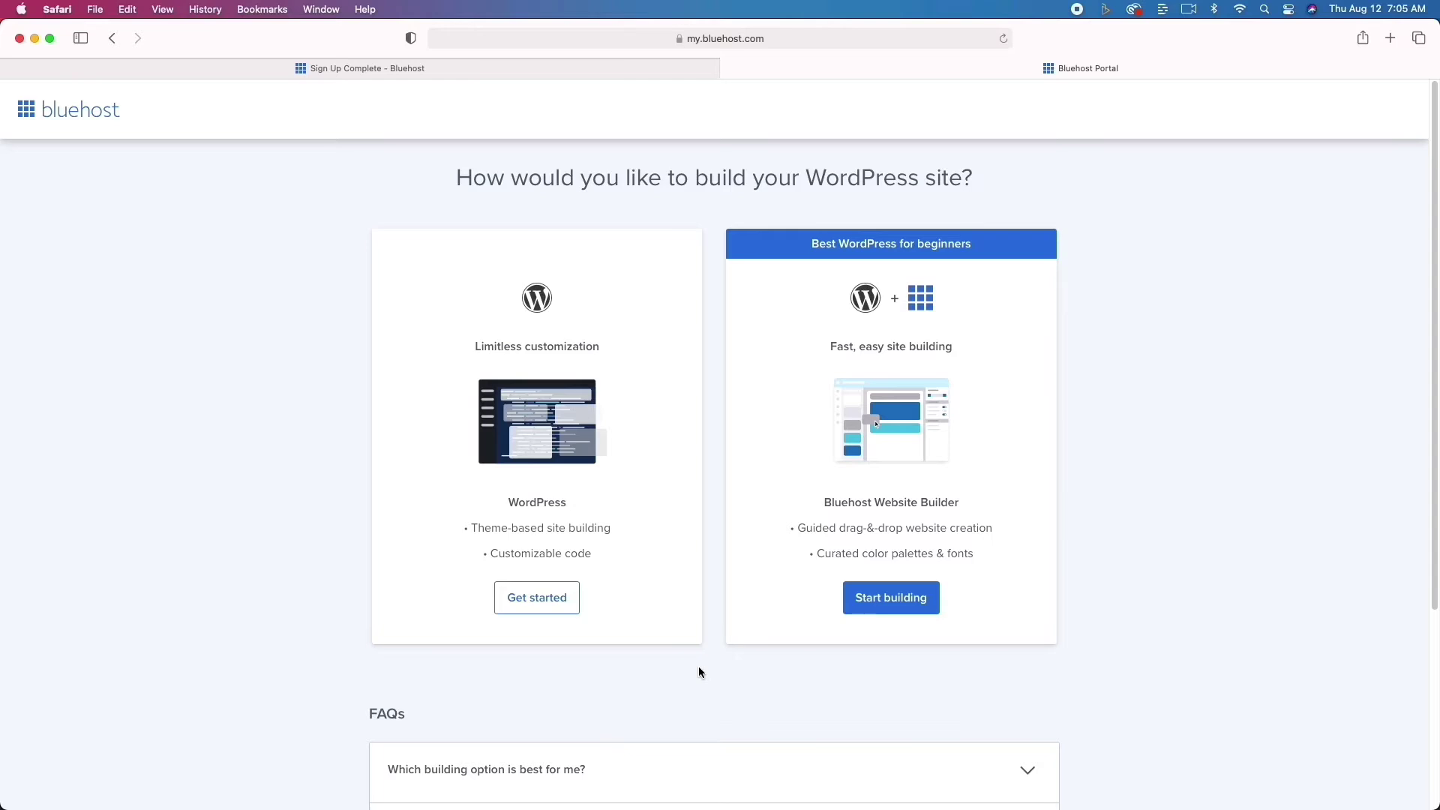
pyautogui.scroll(-2, 700, 673)
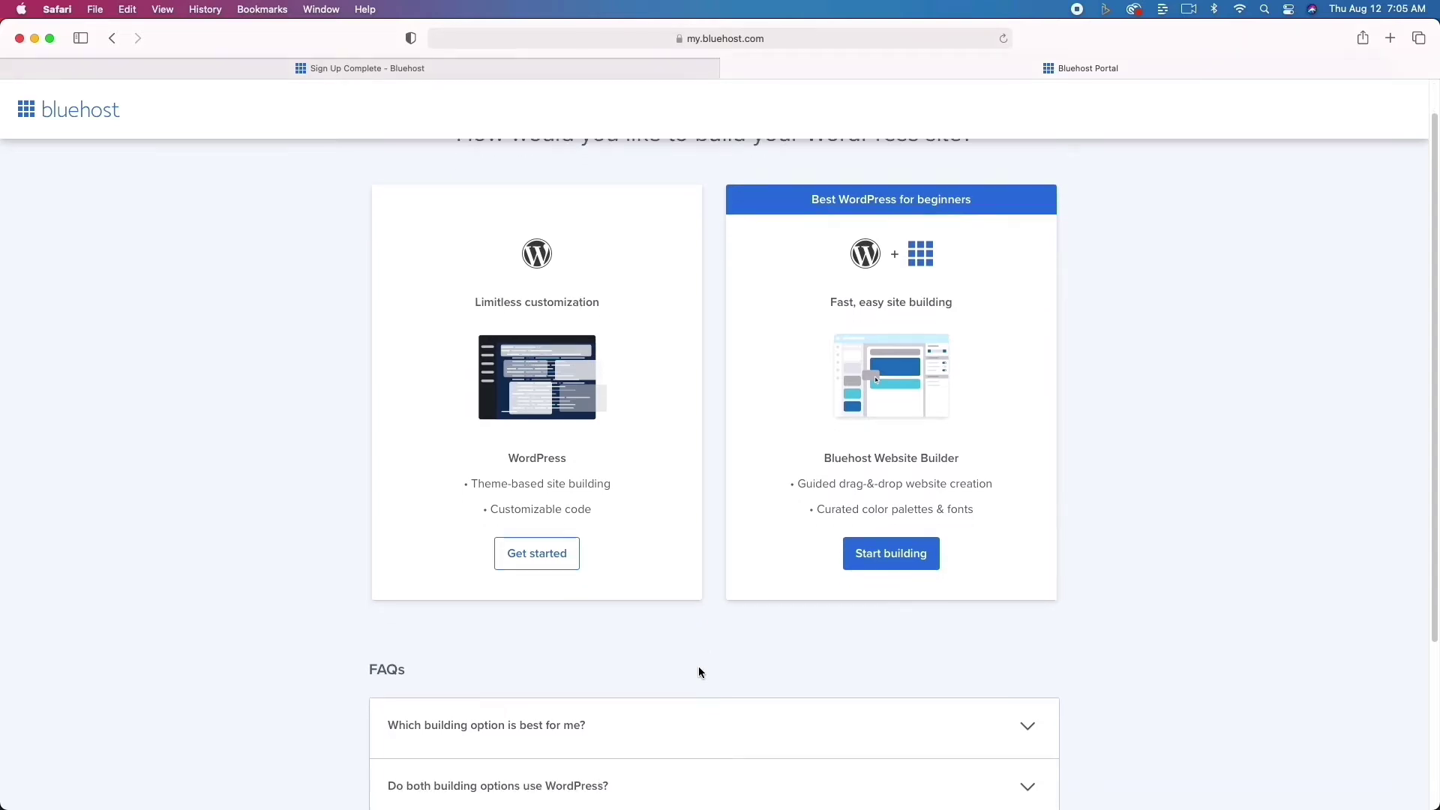
pyautogui.click(544, 553)
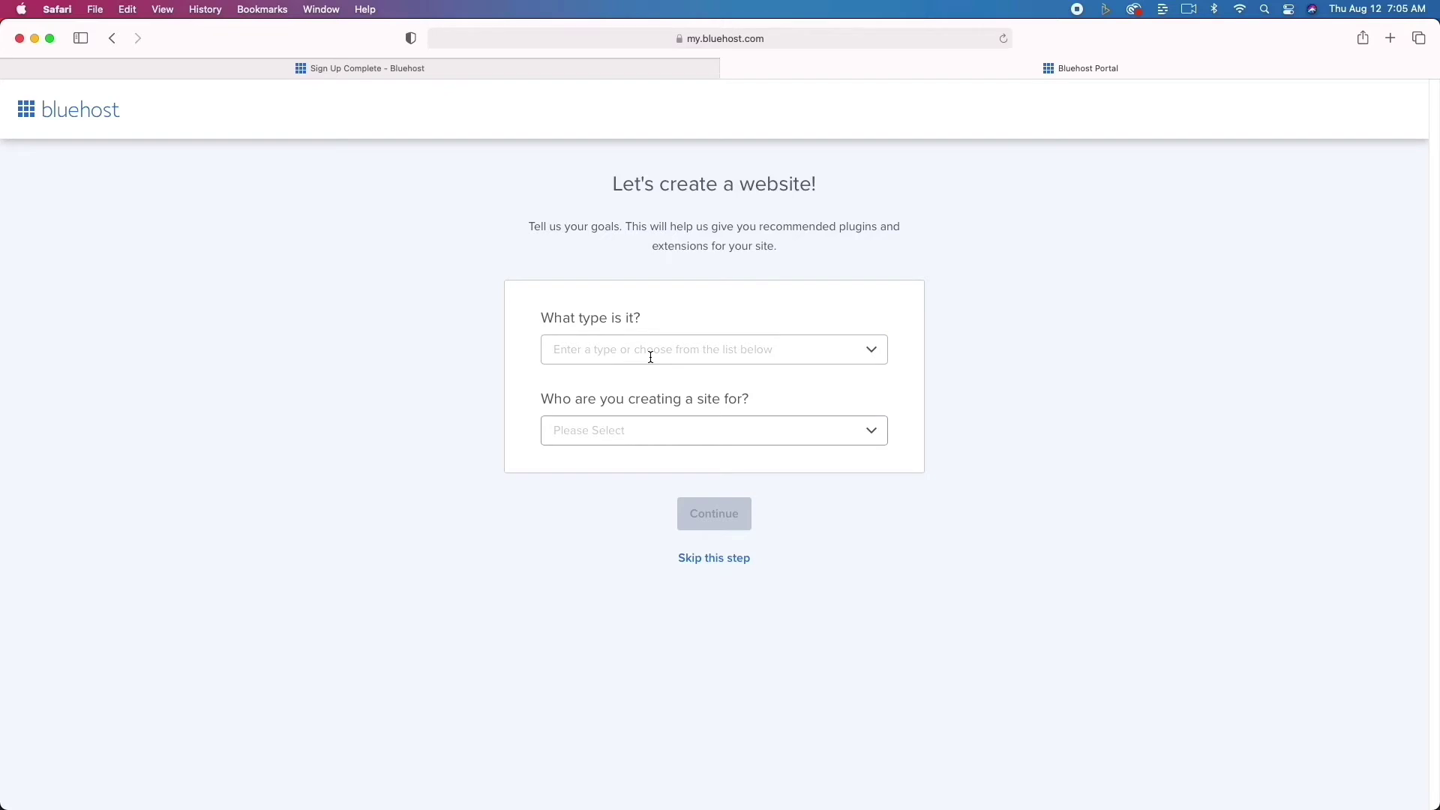
# - Skip the website goals and the site name and tagline questions, and use the free Sinatra theme
pyautogui.click(734, 562)
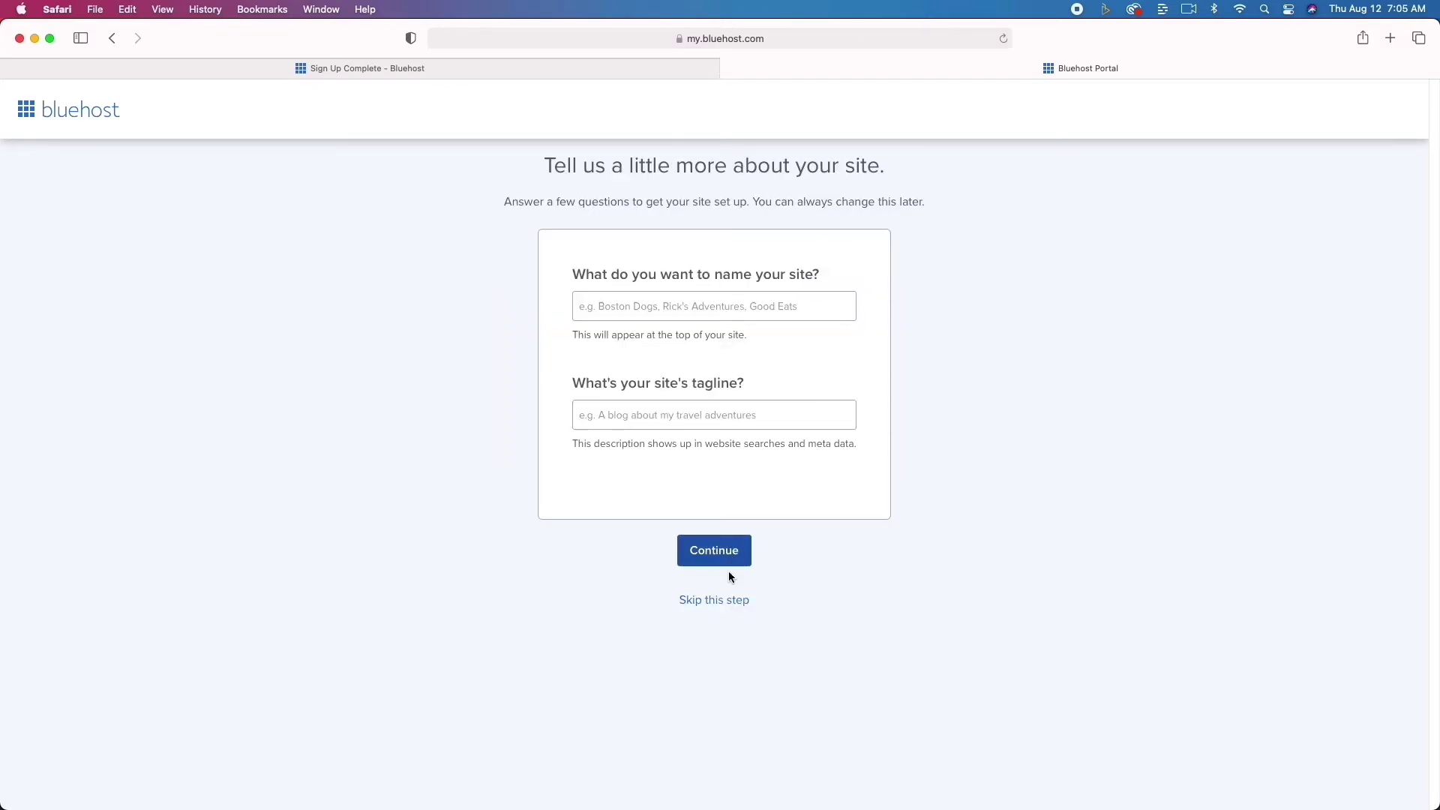
pyautogui.click(722, 600)
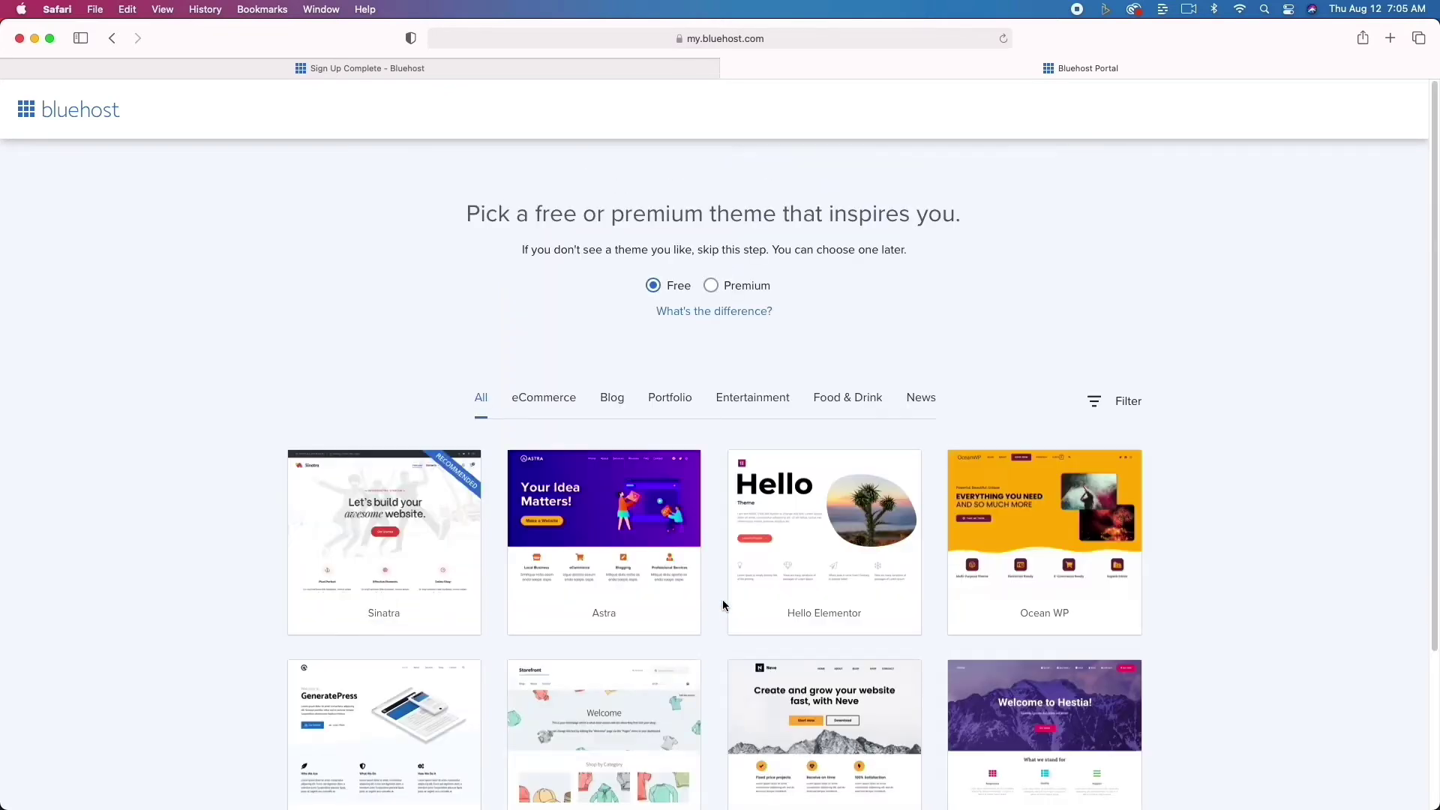
pyautogui.scroll(-5, 643, 615)
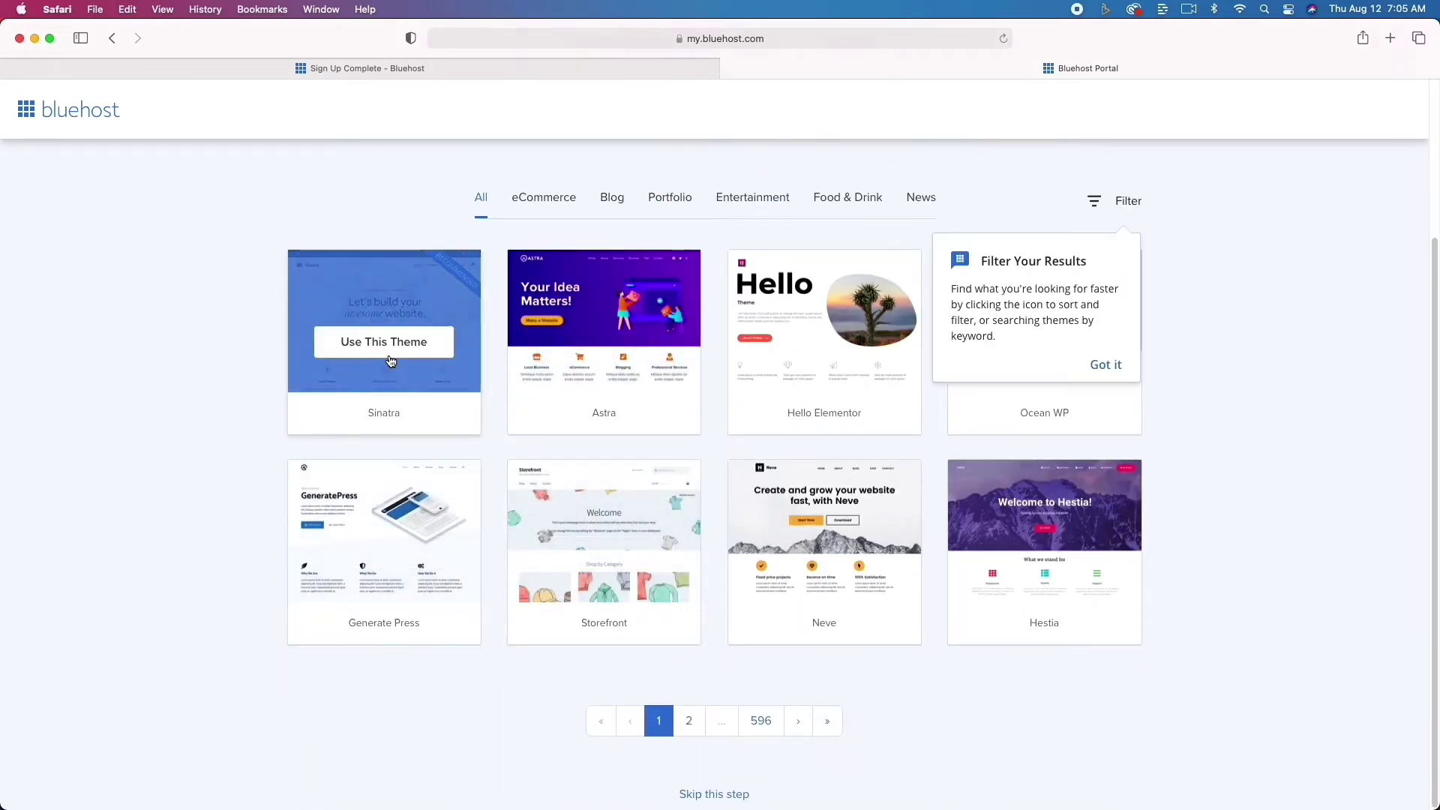
pyautogui.click(391, 342)
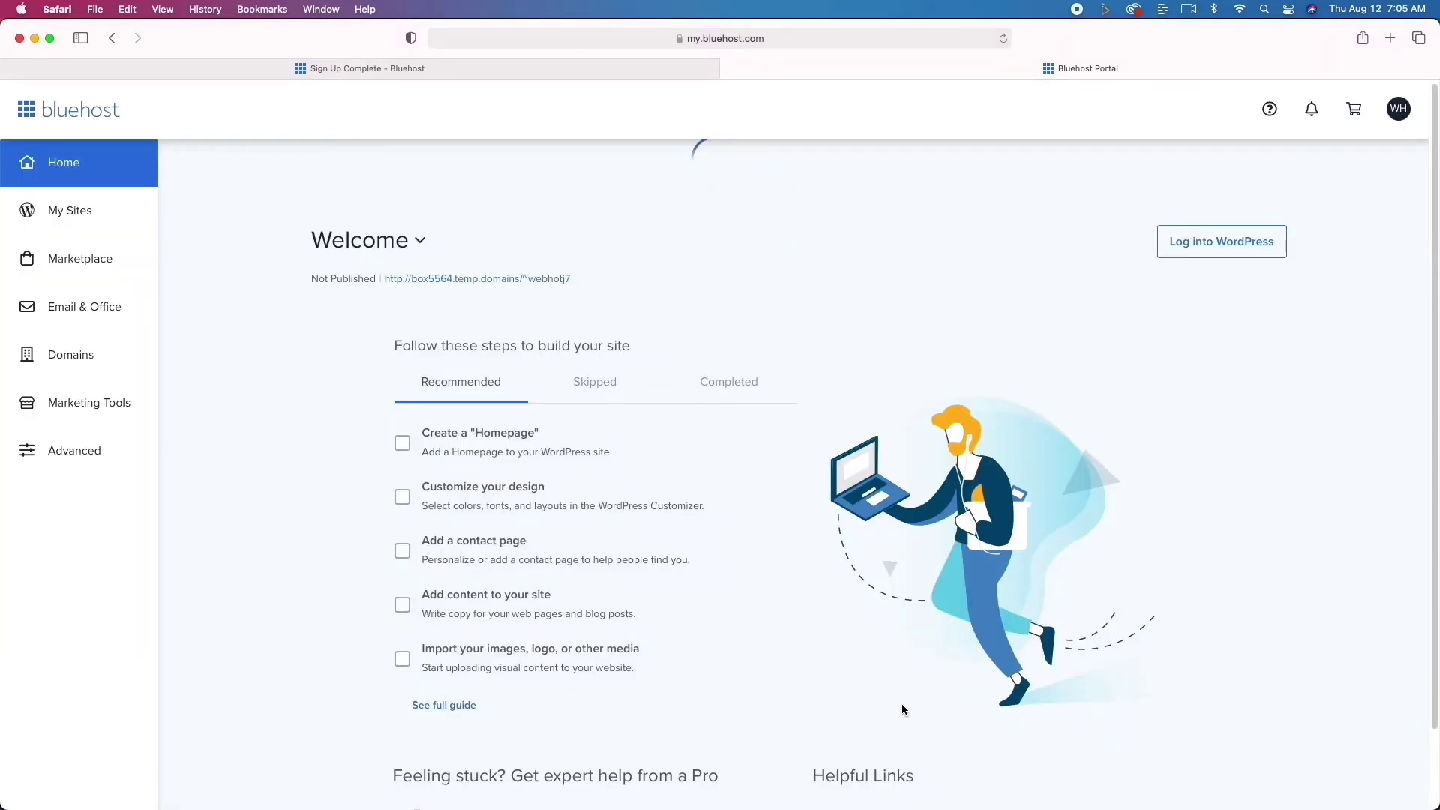
# - Look over the site-building checklist on the hosting home page and log into WordPress
pyautogui.scroll(-2, 902, 709)
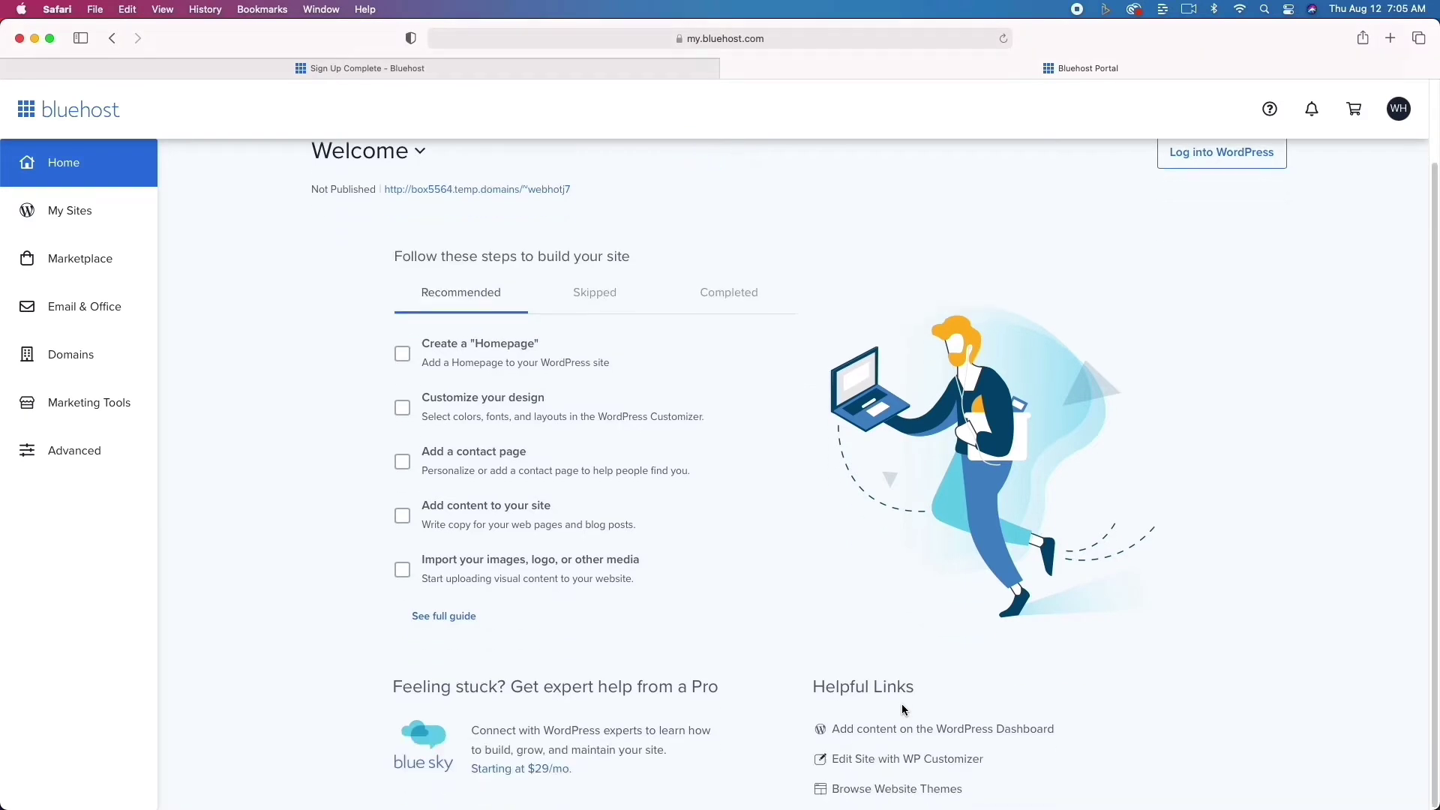
pyautogui.scroll(2, 902, 709)
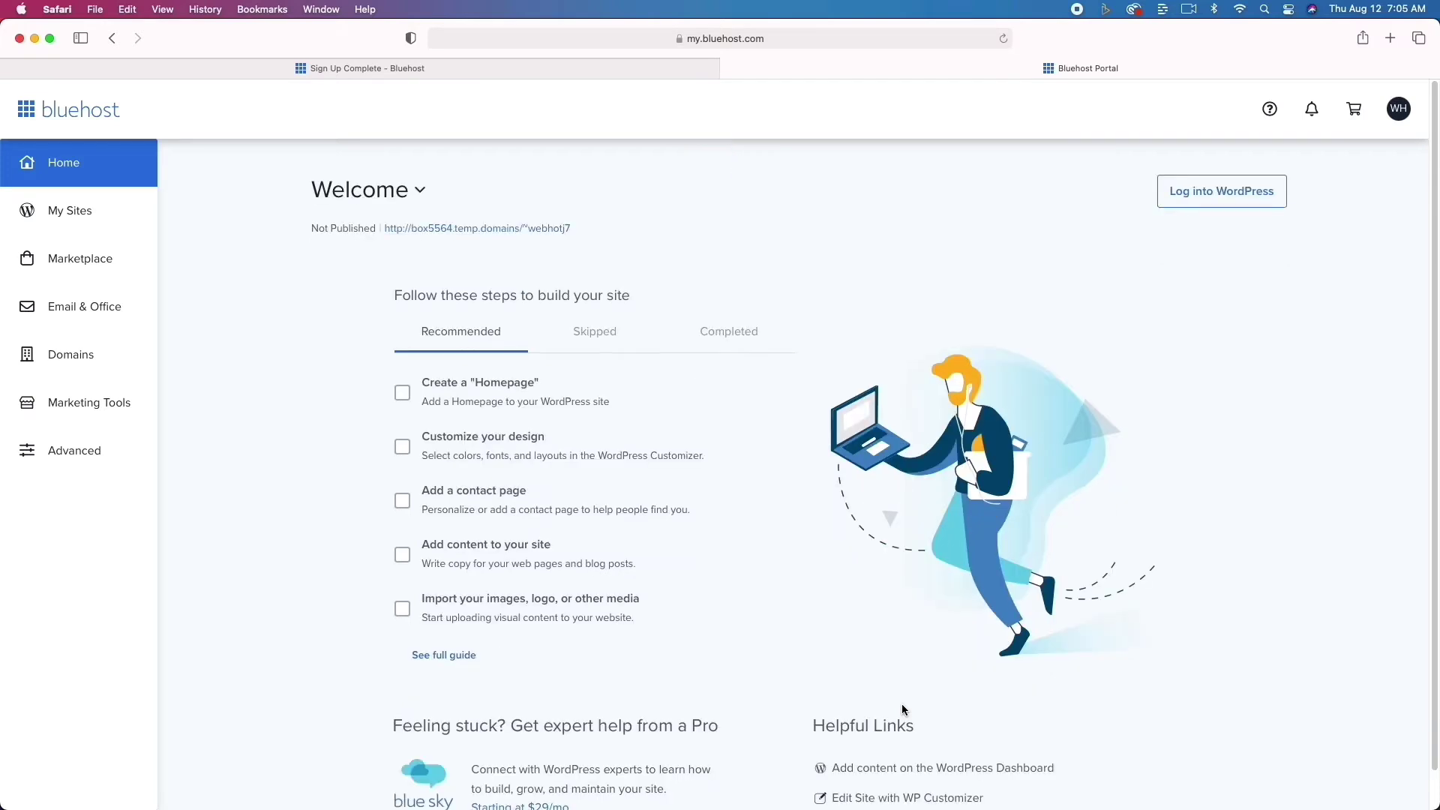
pyautogui.click(1240, 191)
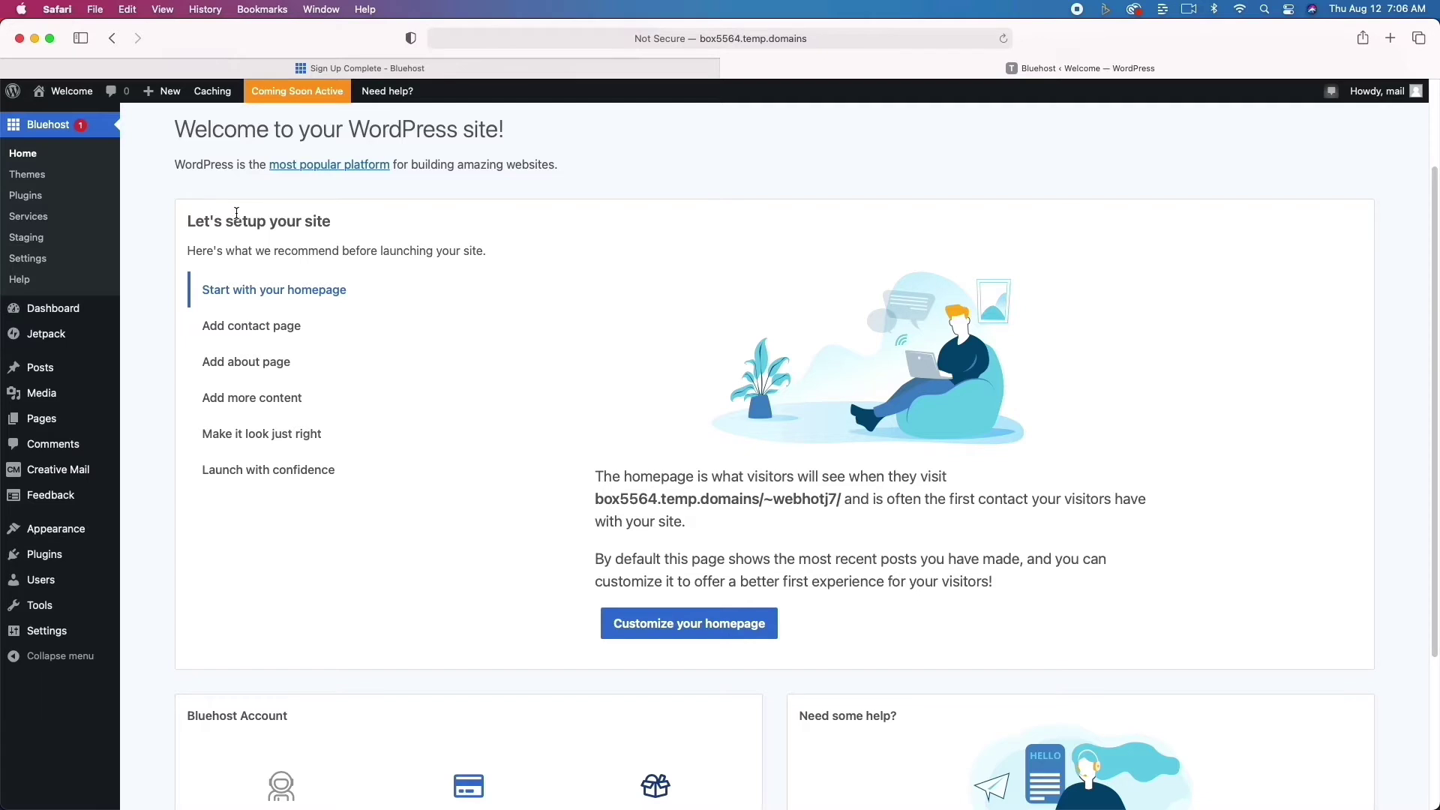
# - Visit the new site's front page, return to the WordPress admin, and view the Staging page
pyautogui.click(65, 98)
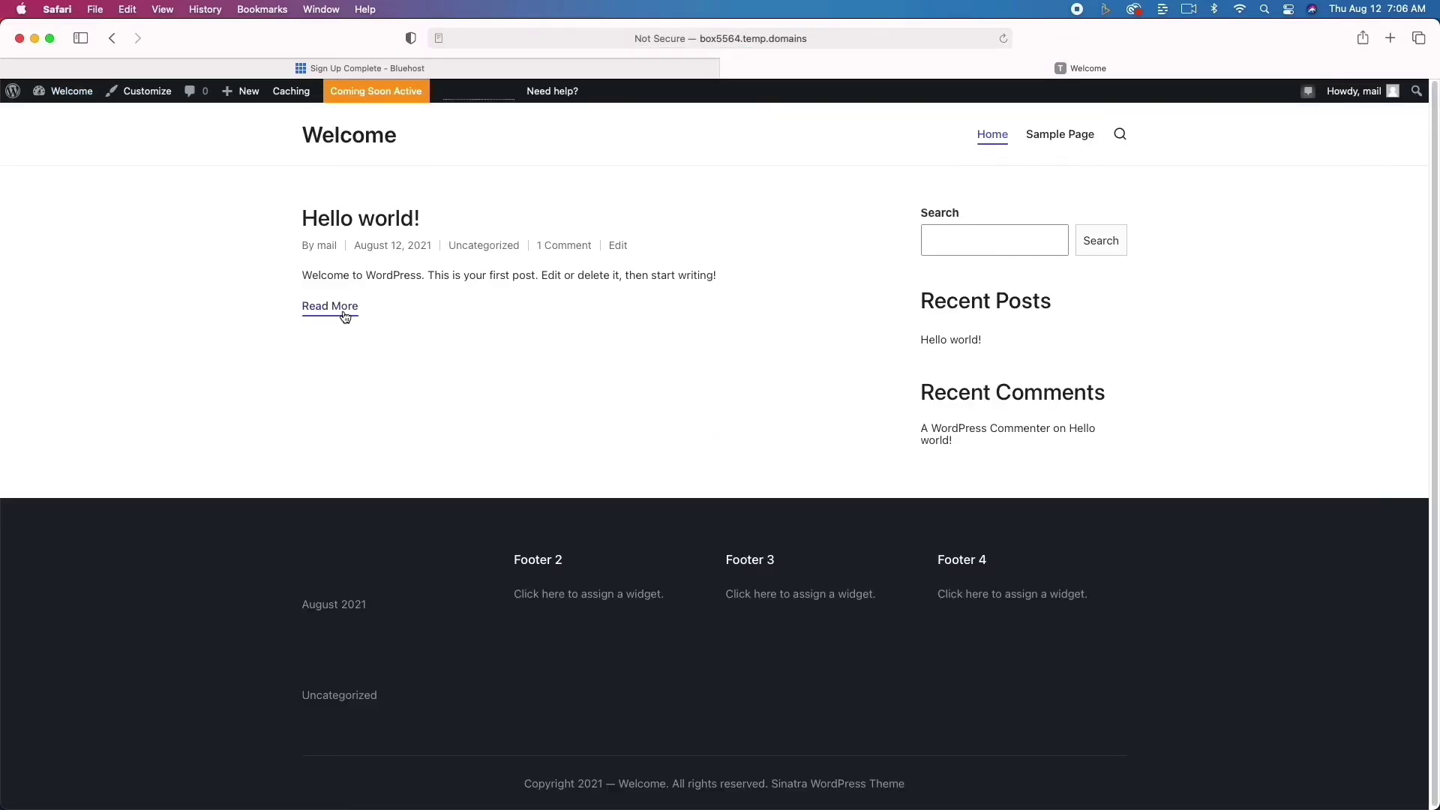
pyautogui.click(112, 38)
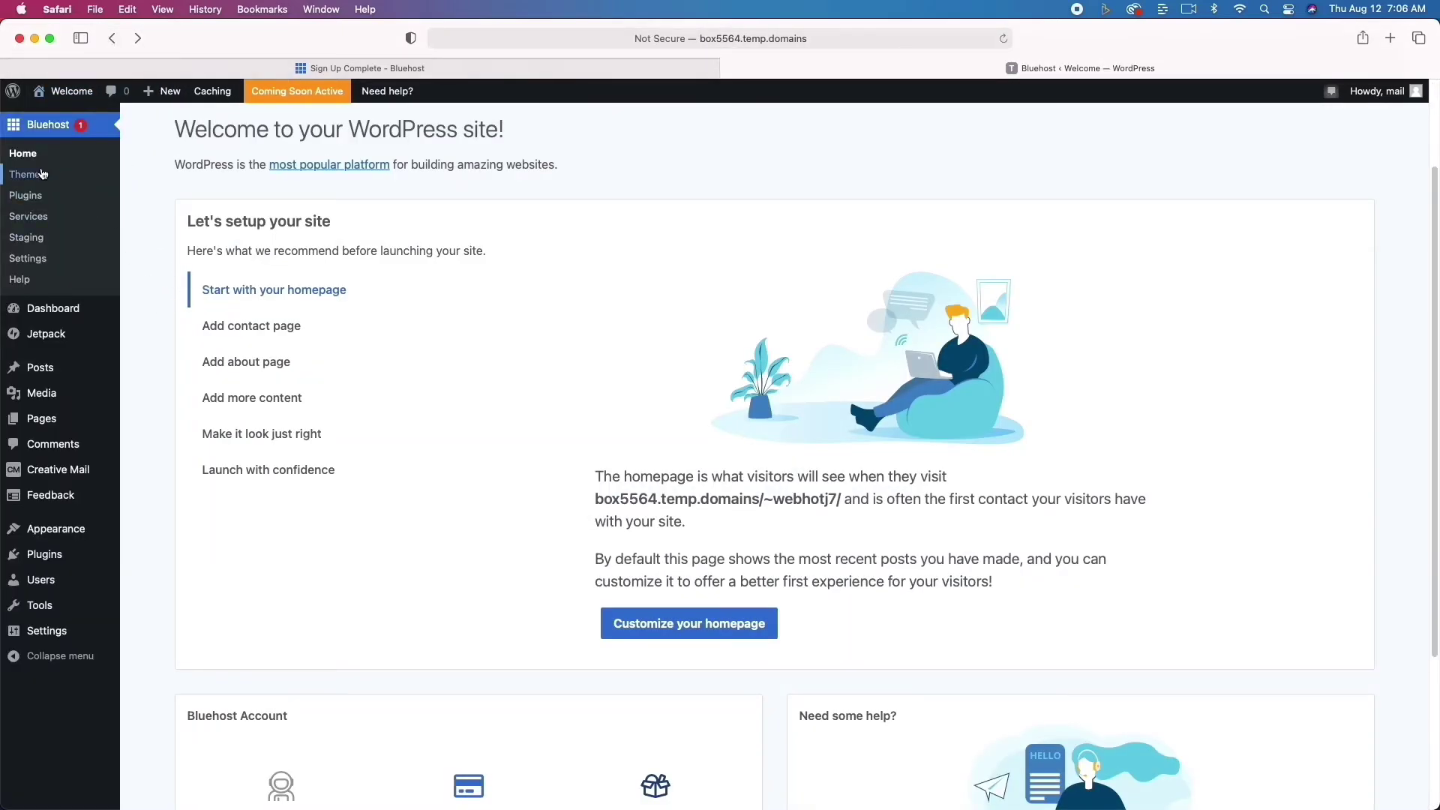
pyautogui.click(27, 237)
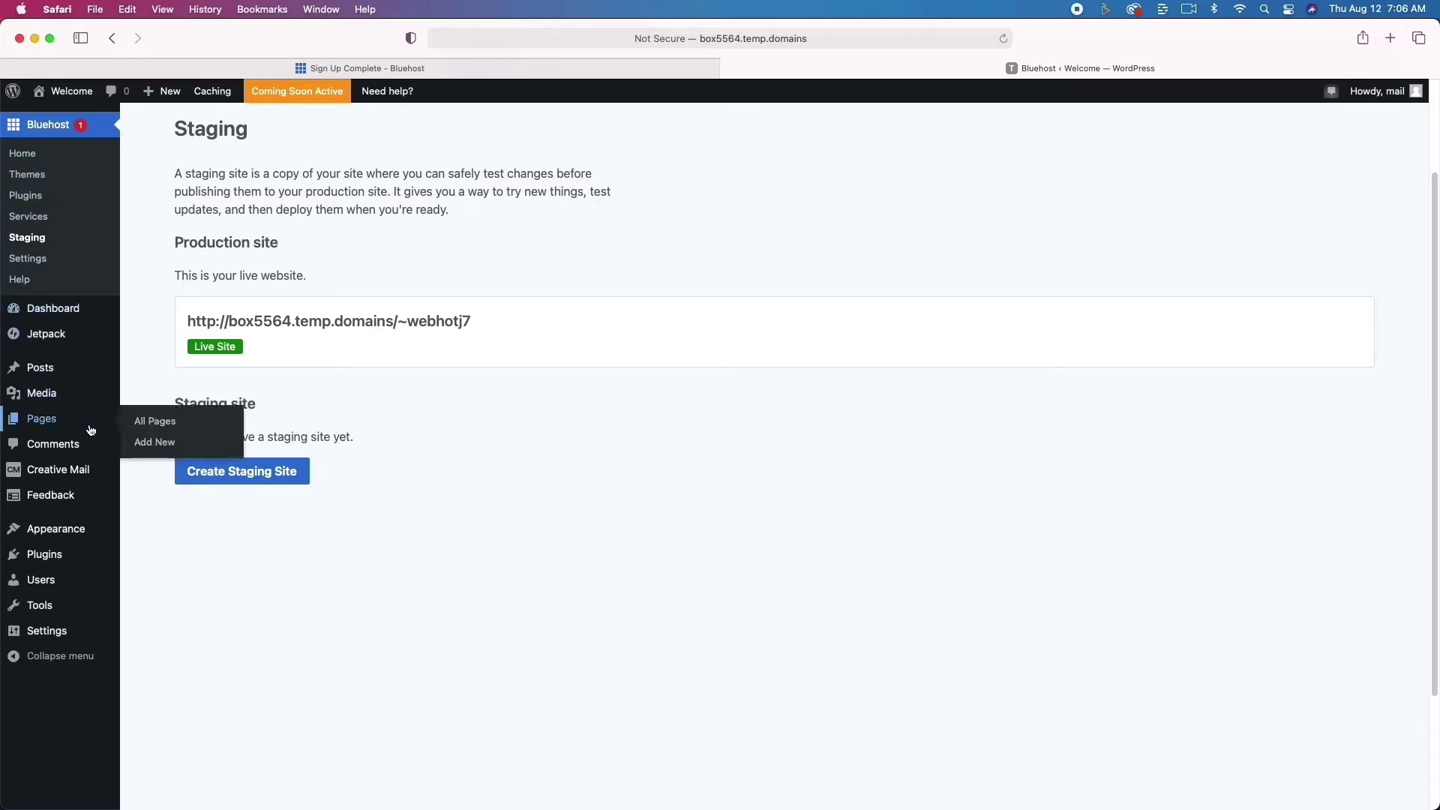
# - Deactivate the Bluehost and Creative Mail by Constant Contact plugins together in the installed plugins list
pyautogui.click(42, 562)
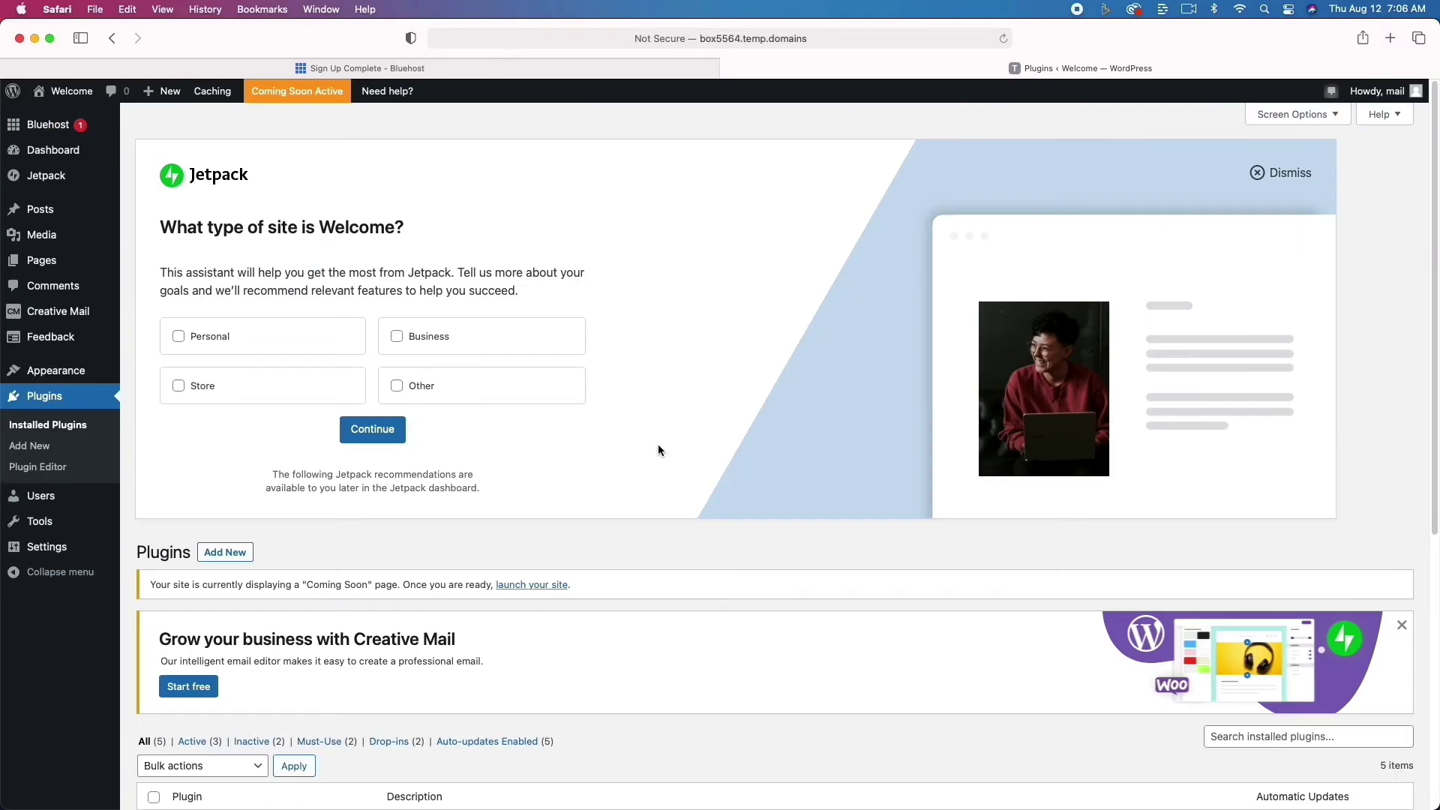
pyautogui.scroll(-8, 578, 518)
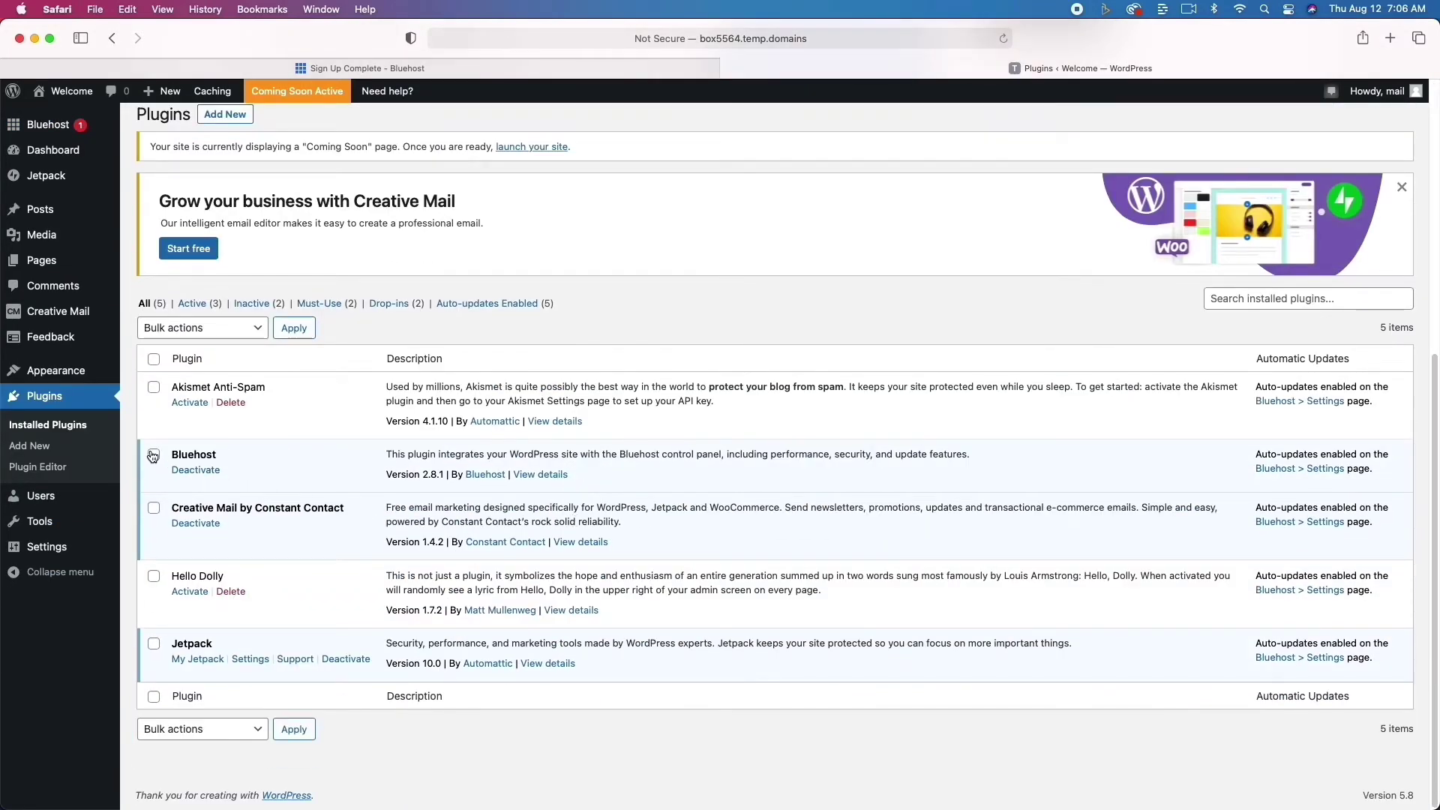
pyautogui.click(154, 510)
pyautogui.click(226, 328)
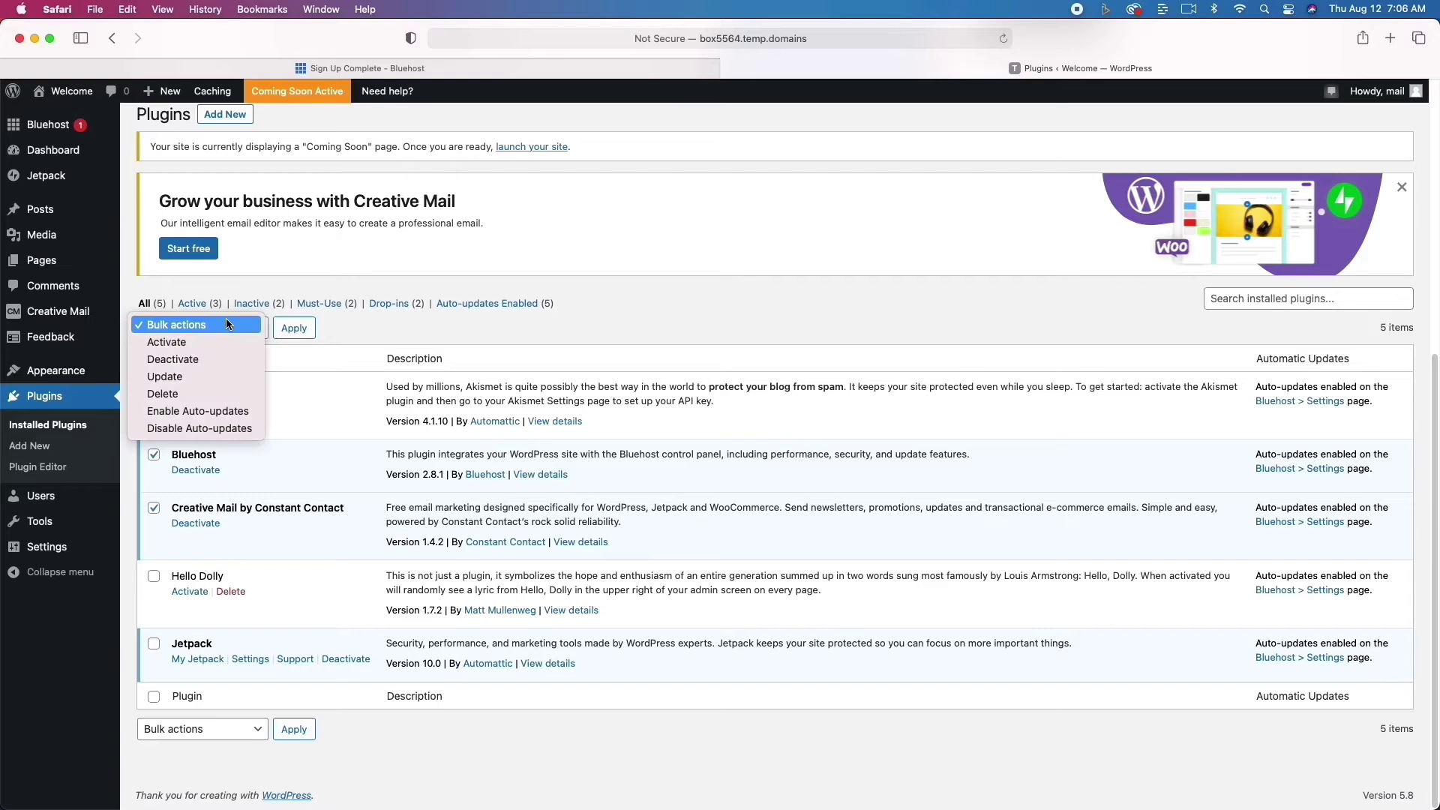
pyautogui.click(223, 361)
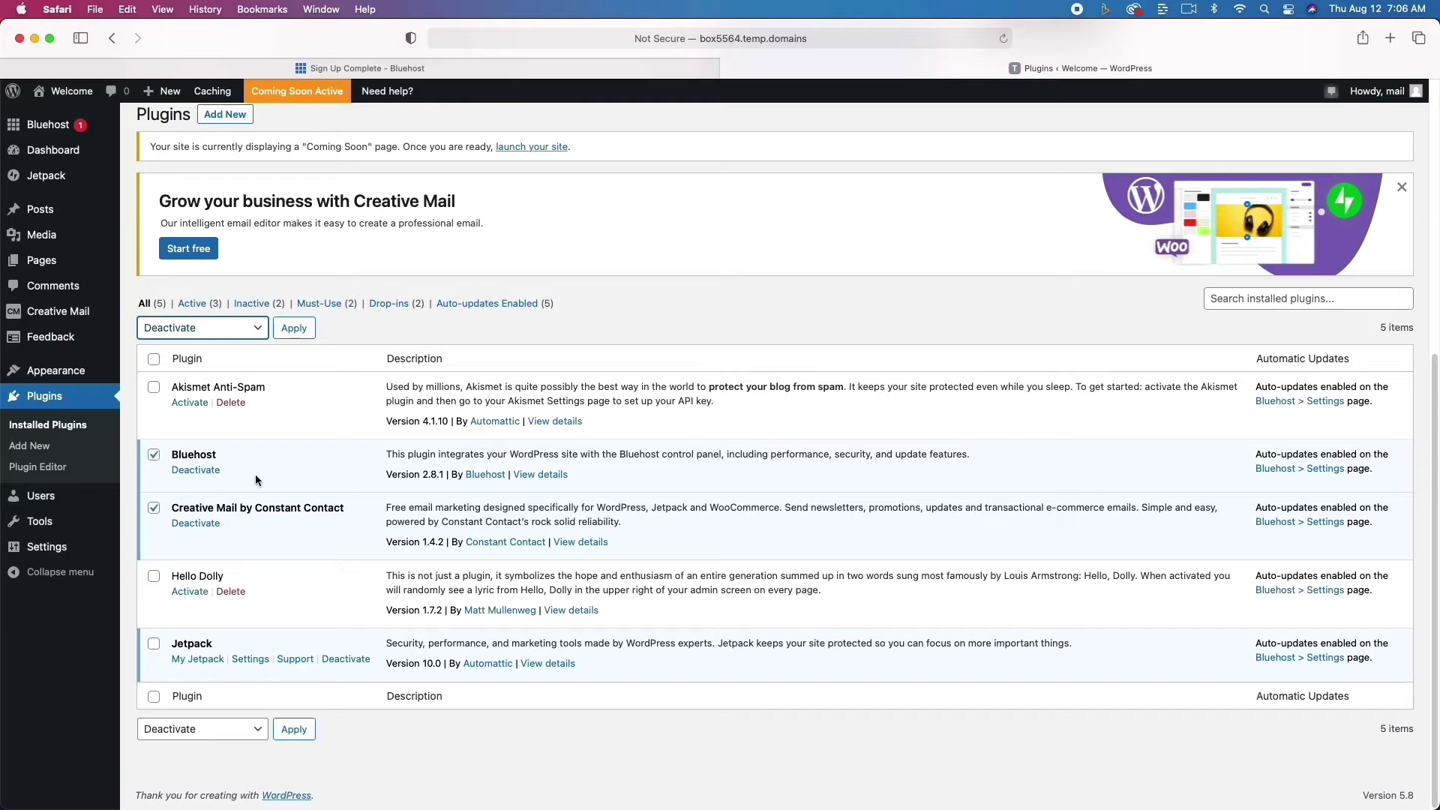
pyautogui.click(294, 328)
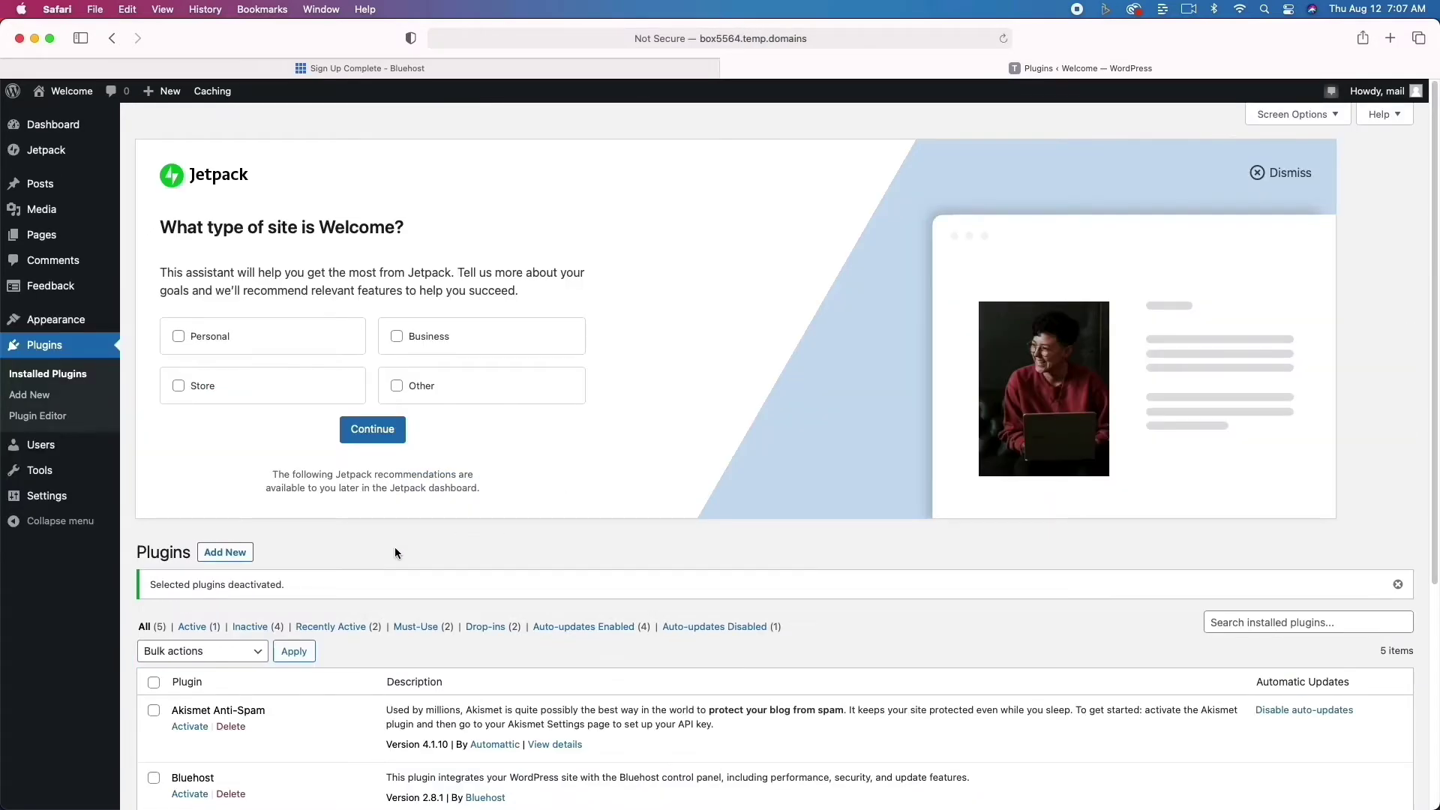
# - Delete the Akismet Anti-Spam, Bluehost, Creative Mail by Constant Contact and Hello Dolly plugins
pyautogui.scroll(-5, 396, 552)
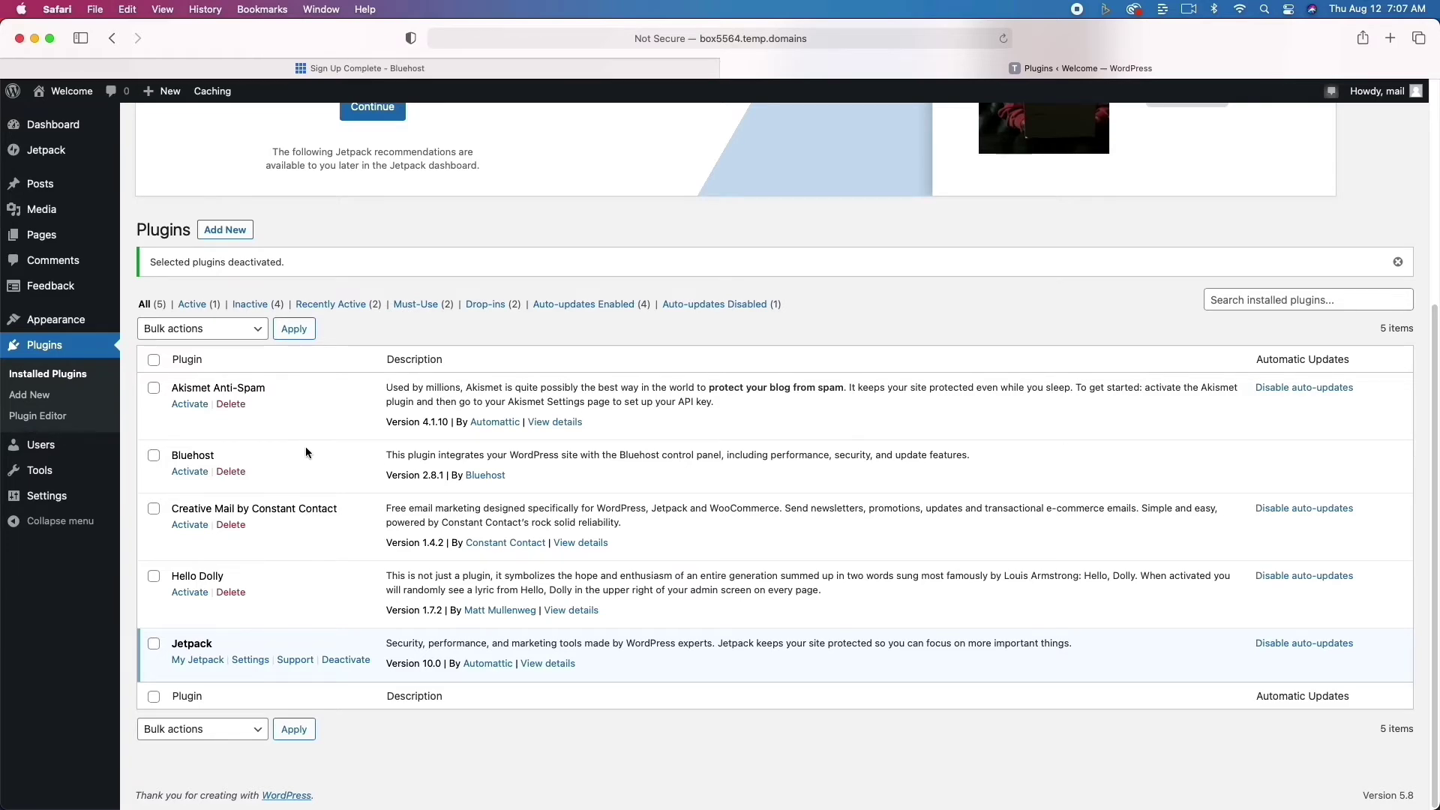
pyautogui.click(228, 405)
pyautogui.click(859, 437)
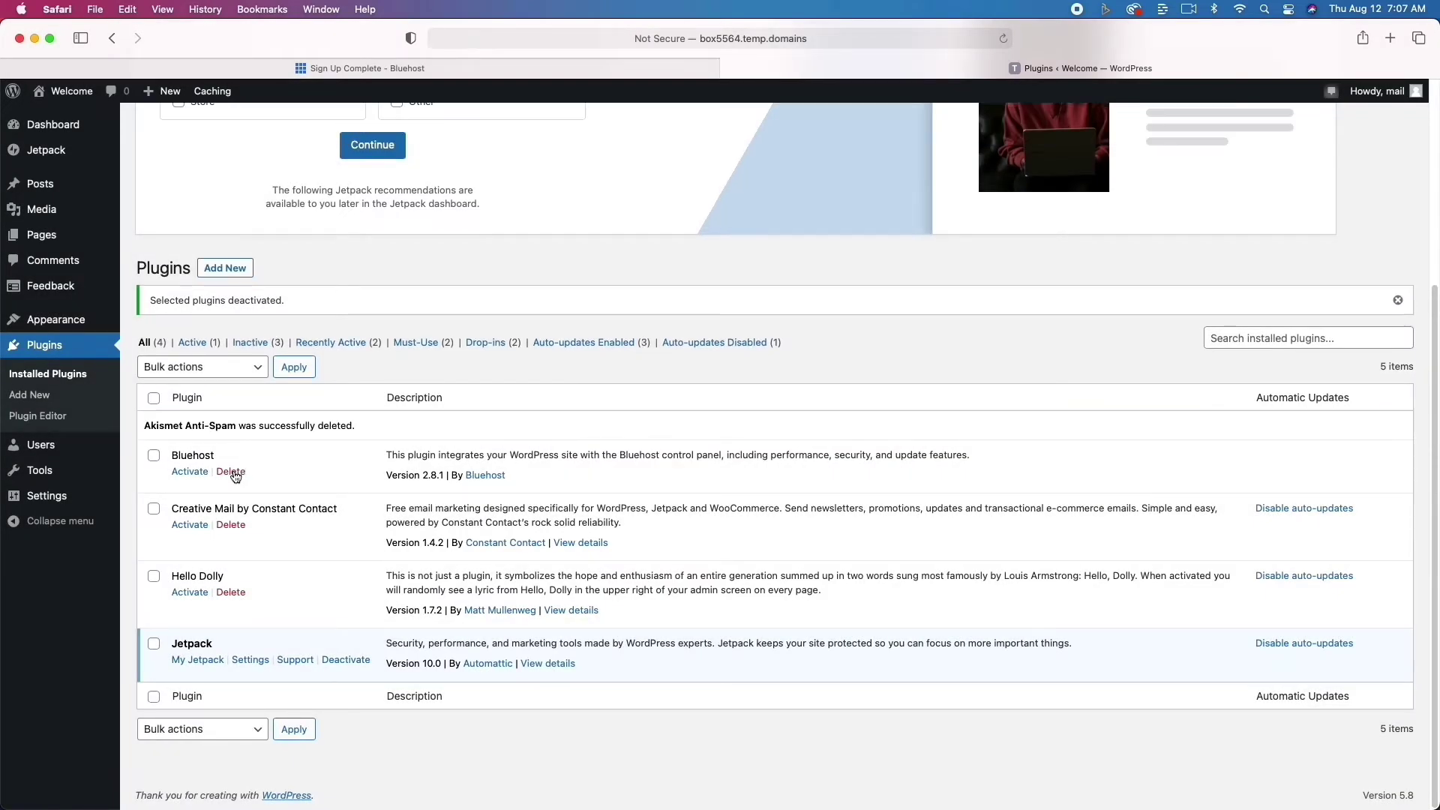
pyautogui.click(230, 471)
pyautogui.click(858, 437)
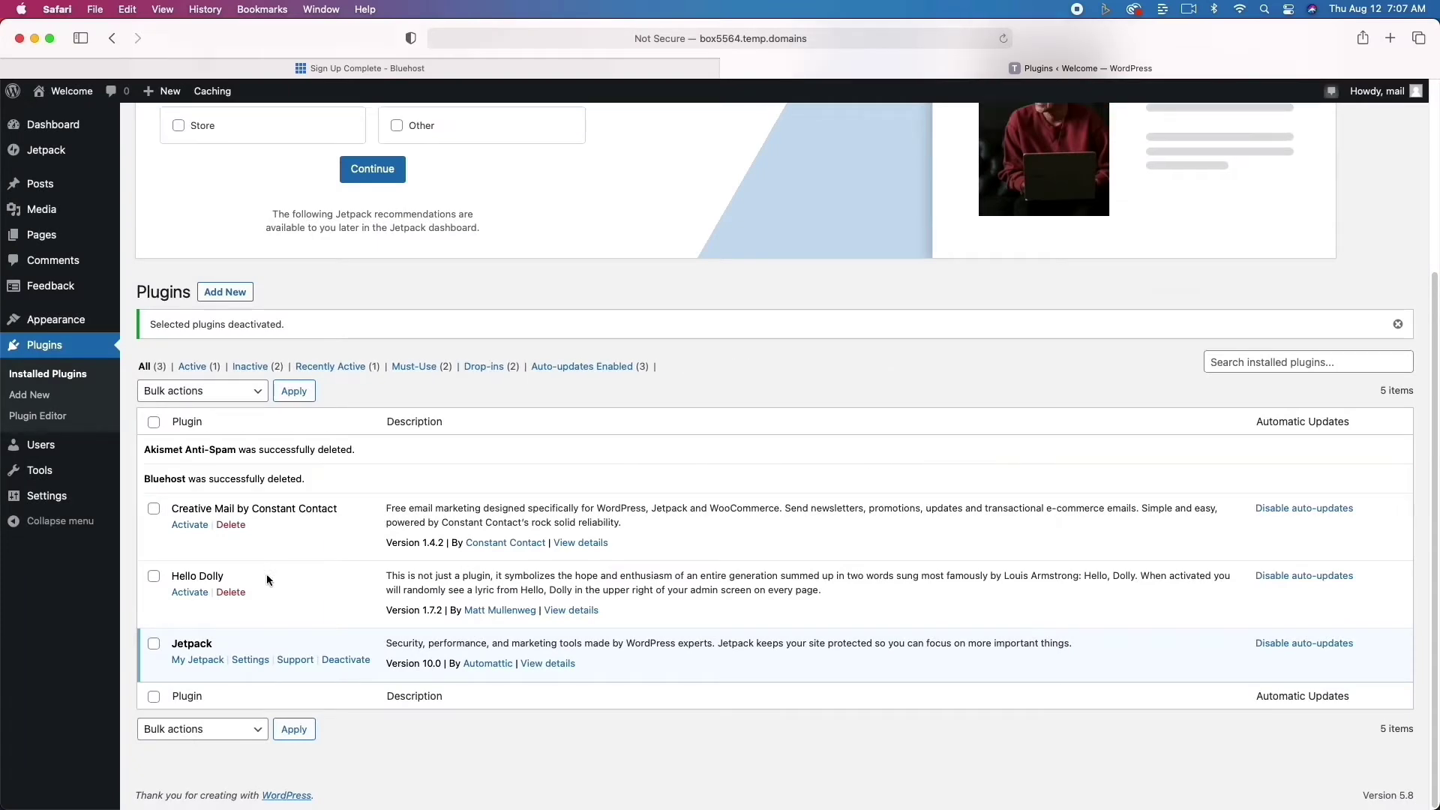
pyautogui.click(231, 525)
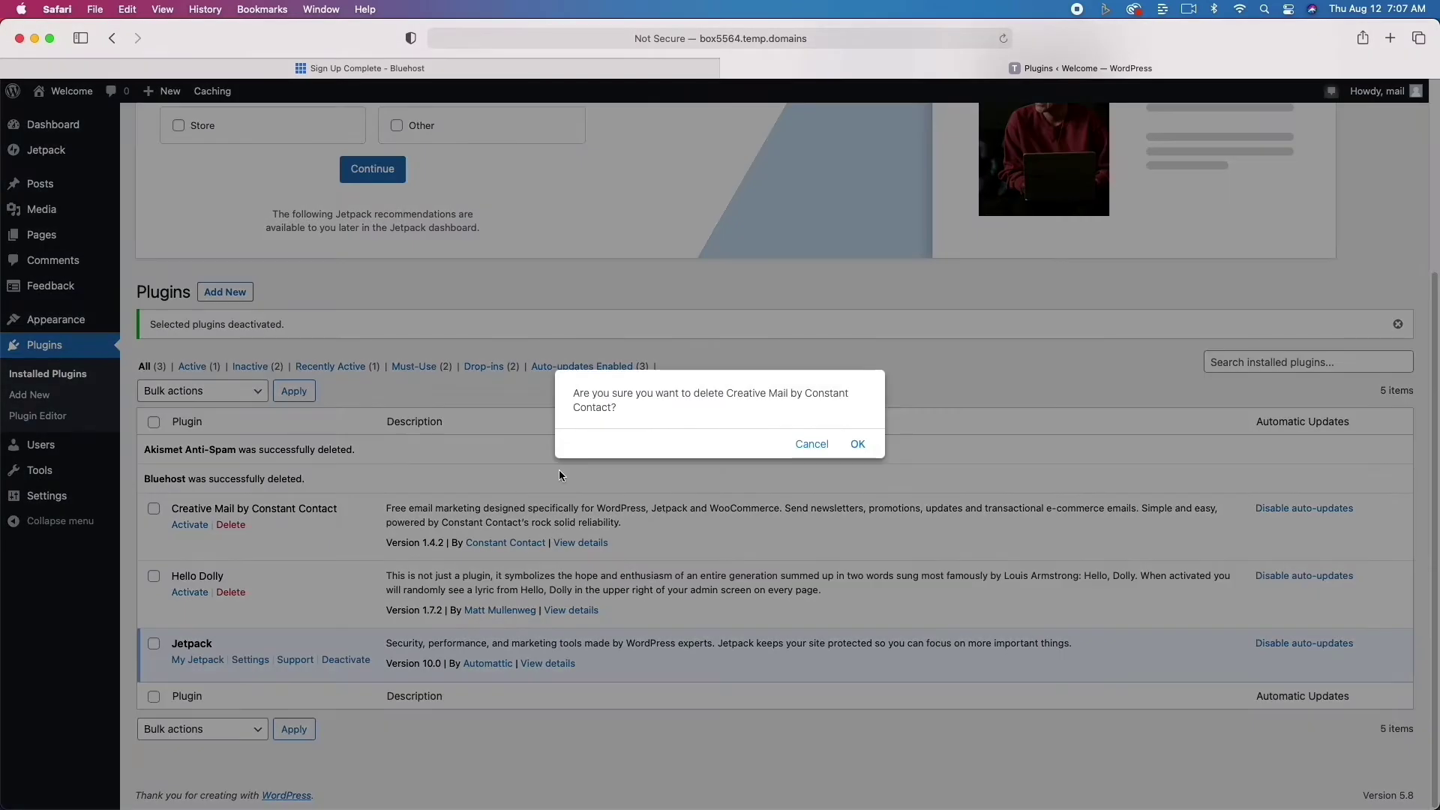
pyautogui.click(859, 441)
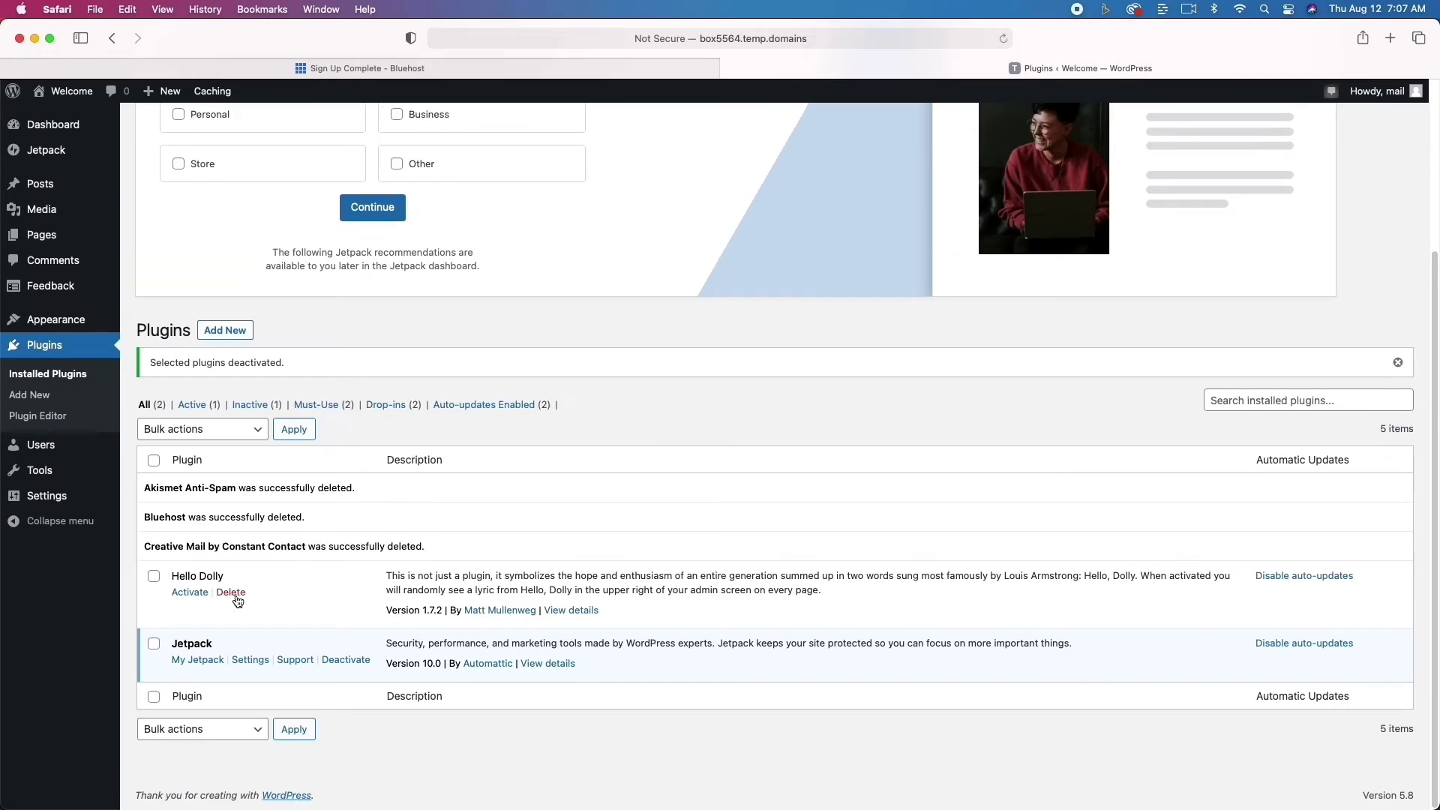
pyautogui.click(233, 594)
pyautogui.click(859, 436)
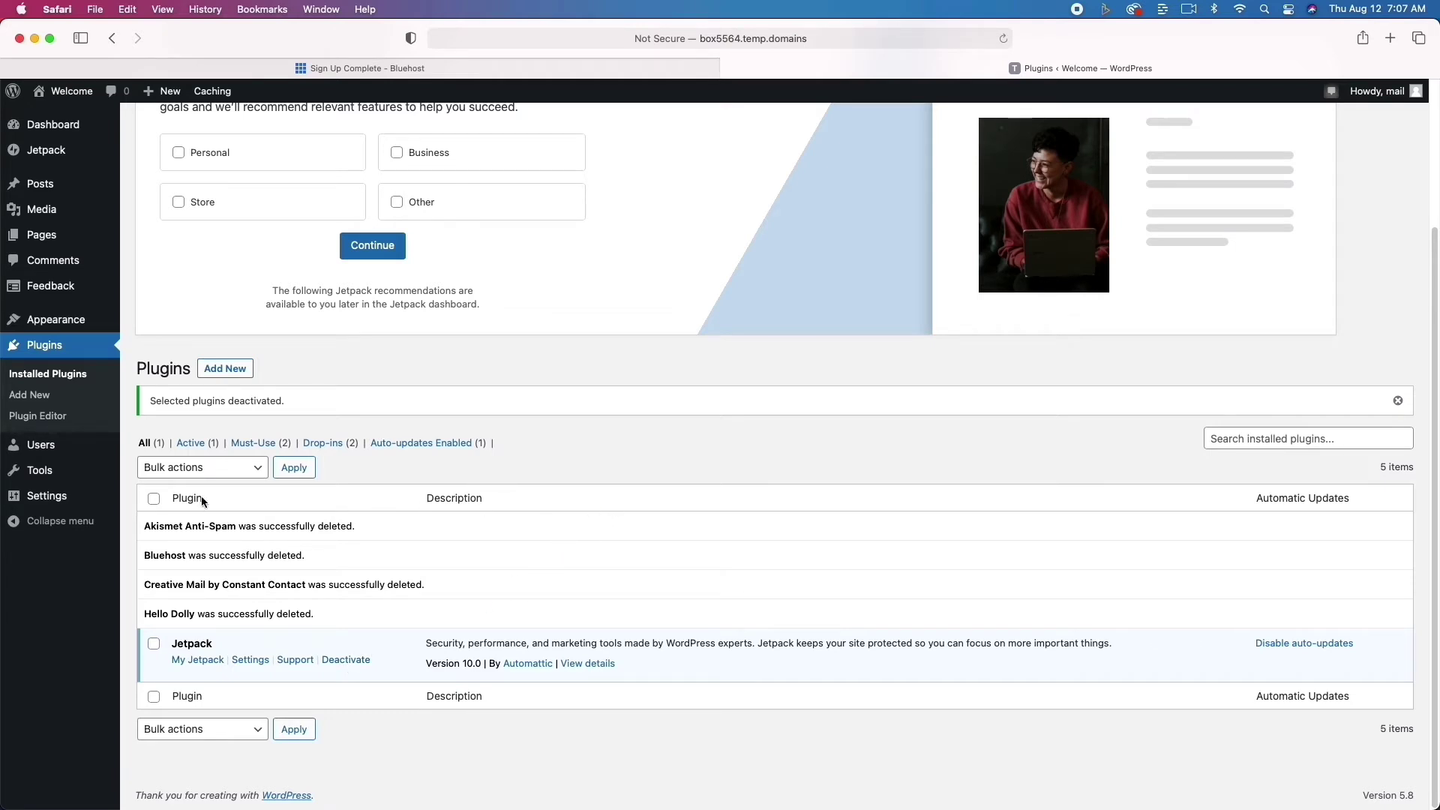
# - Review the General Settings page through to the week start option, look through the timezone choices, and save the page
pyautogui.moveTo(61, 502)
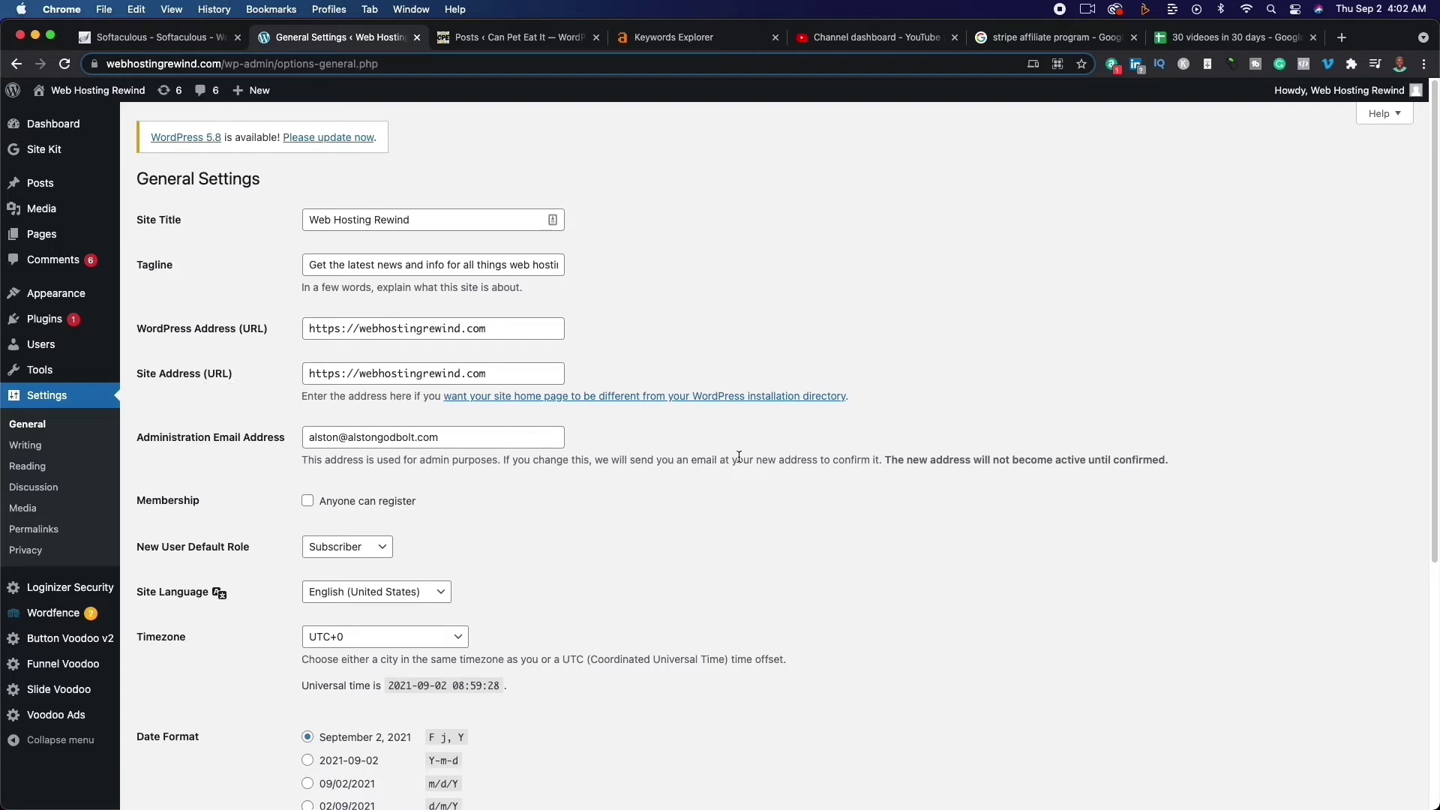
pyautogui.scroll(-3, 740, 486)
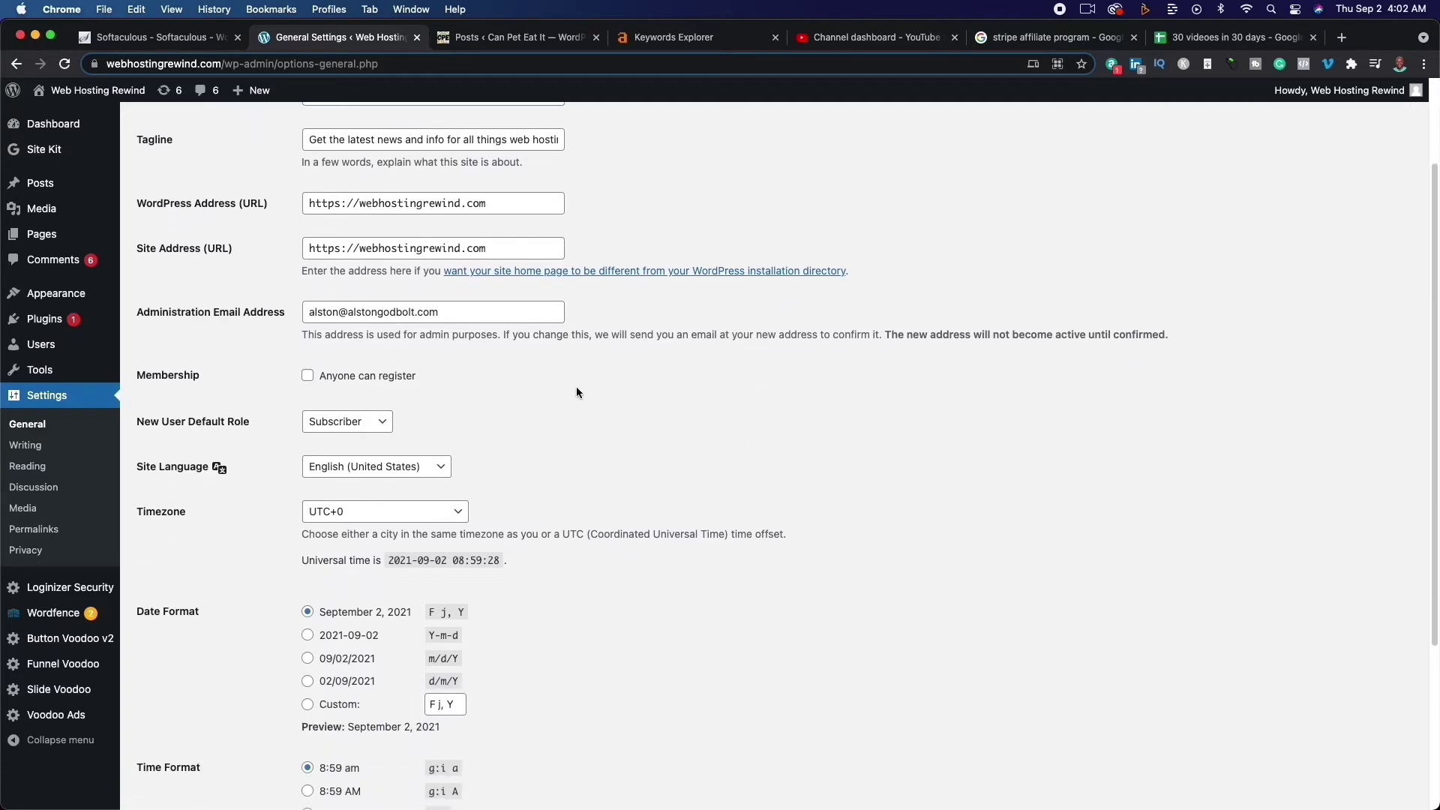
pyautogui.scroll(-2, 648, 407)
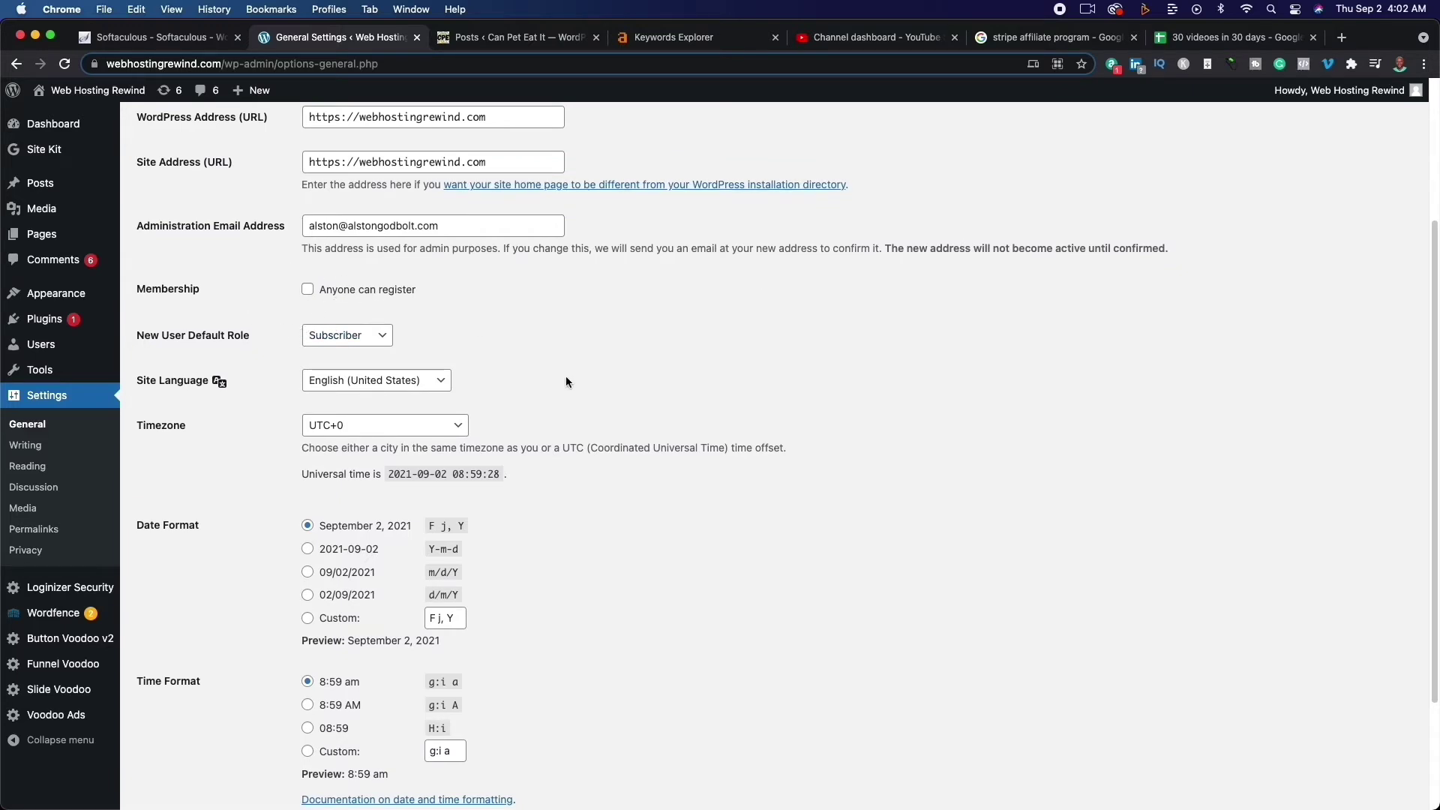
pyautogui.scroll(-2, 566, 375)
pyautogui.click(381, 362)
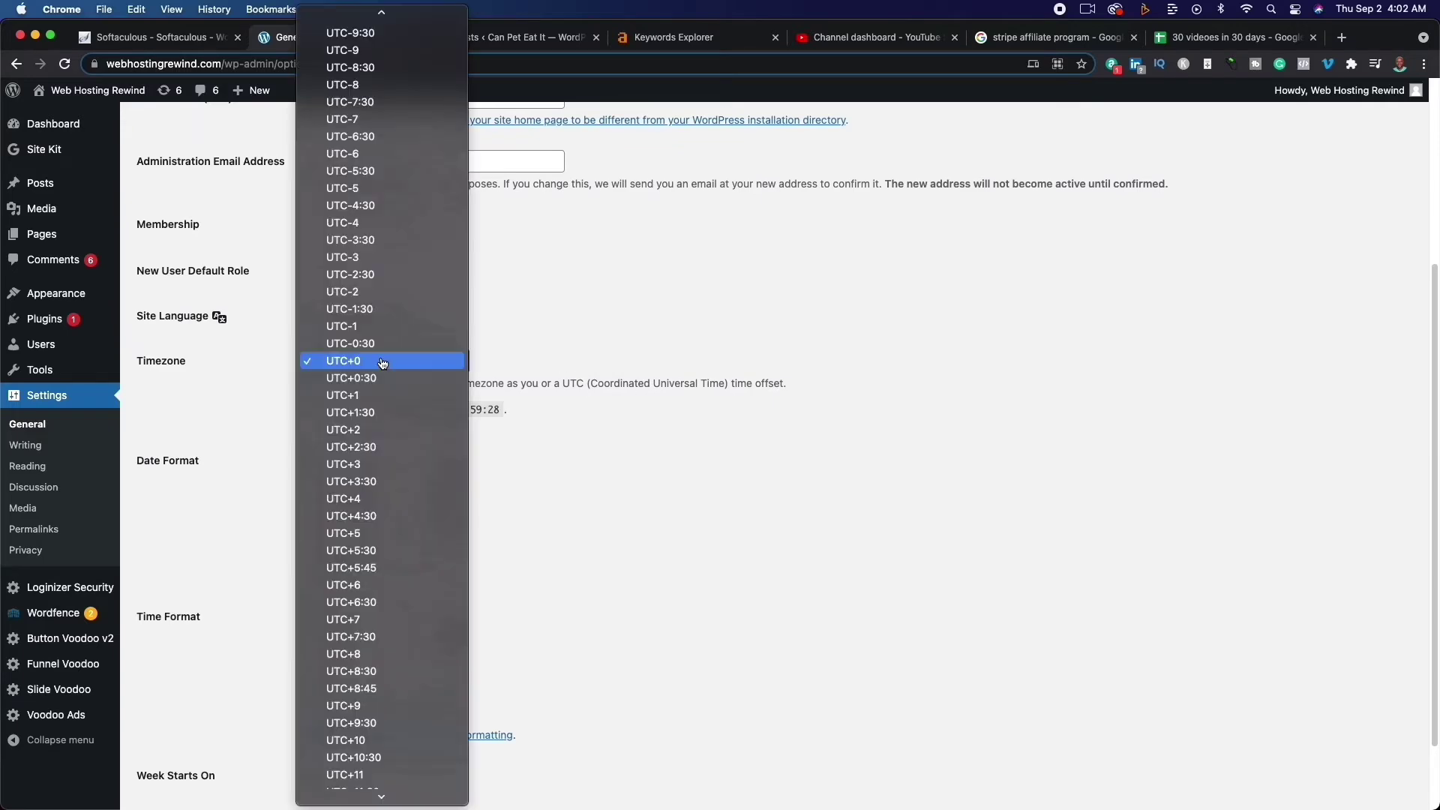
pyautogui.scroll(20, 420, 458)
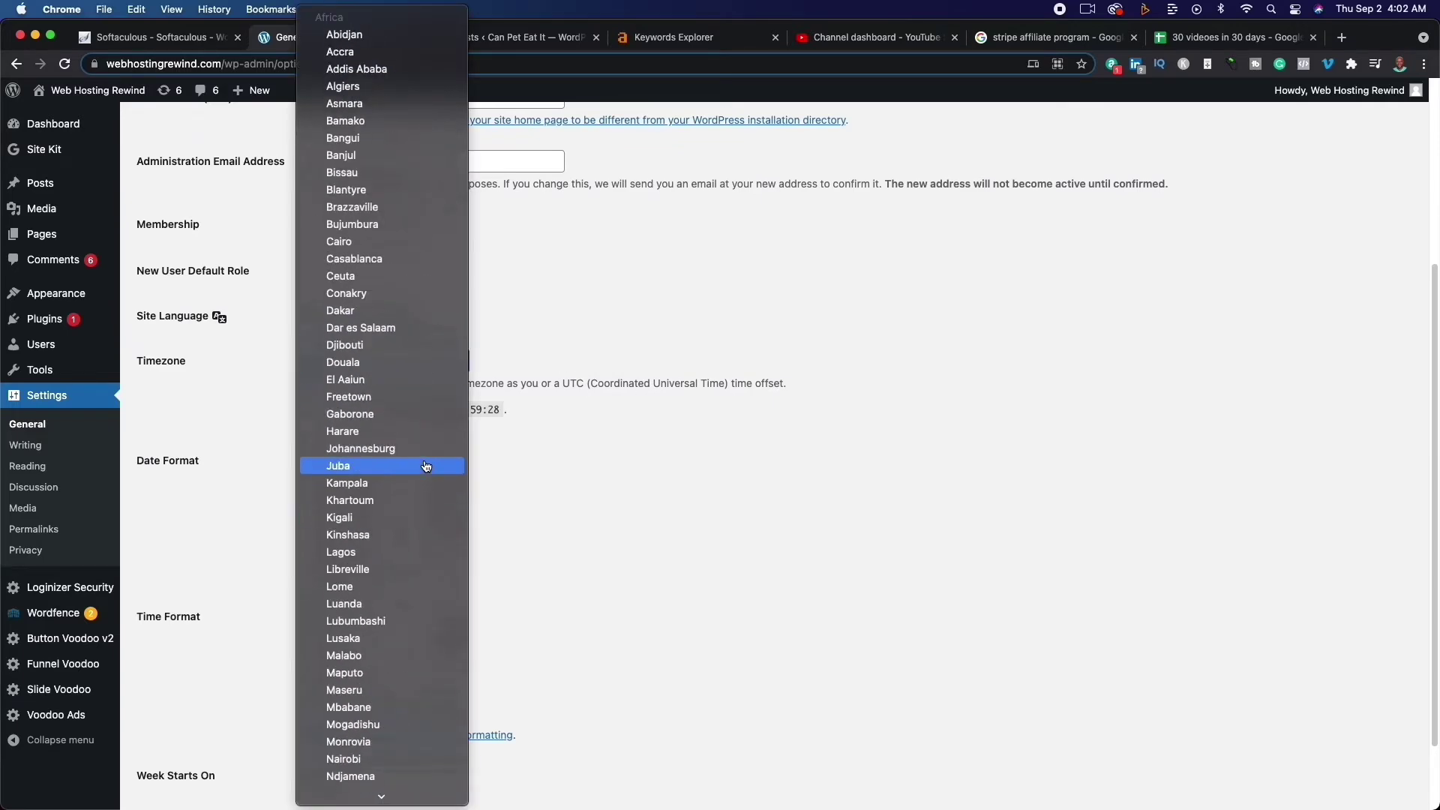
pyautogui.scroll(-1, 421, 458)
pyautogui.click(724, 508)
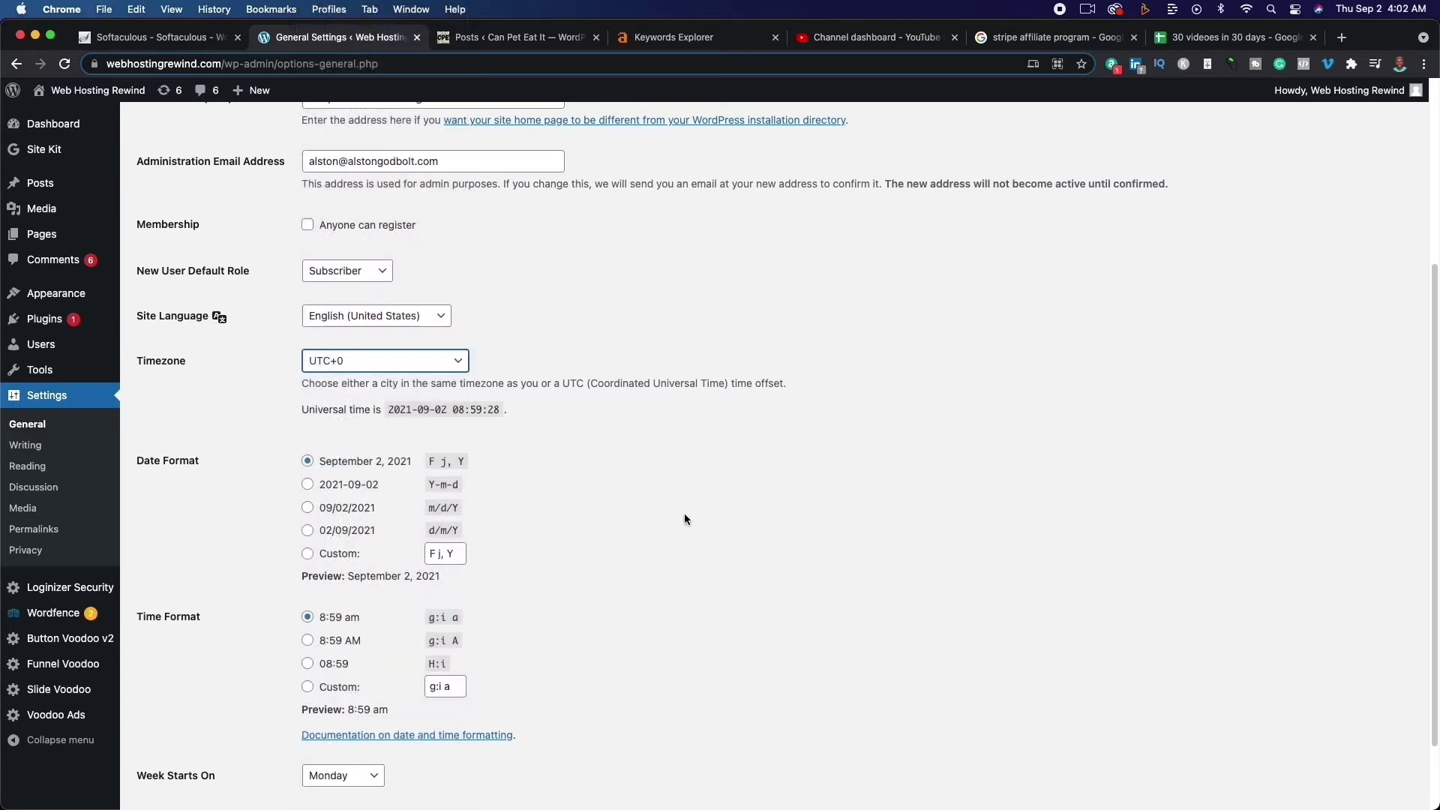
pyautogui.scroll(-1, 684, 518)
pyautogui.scroll(-2, 684, 523)
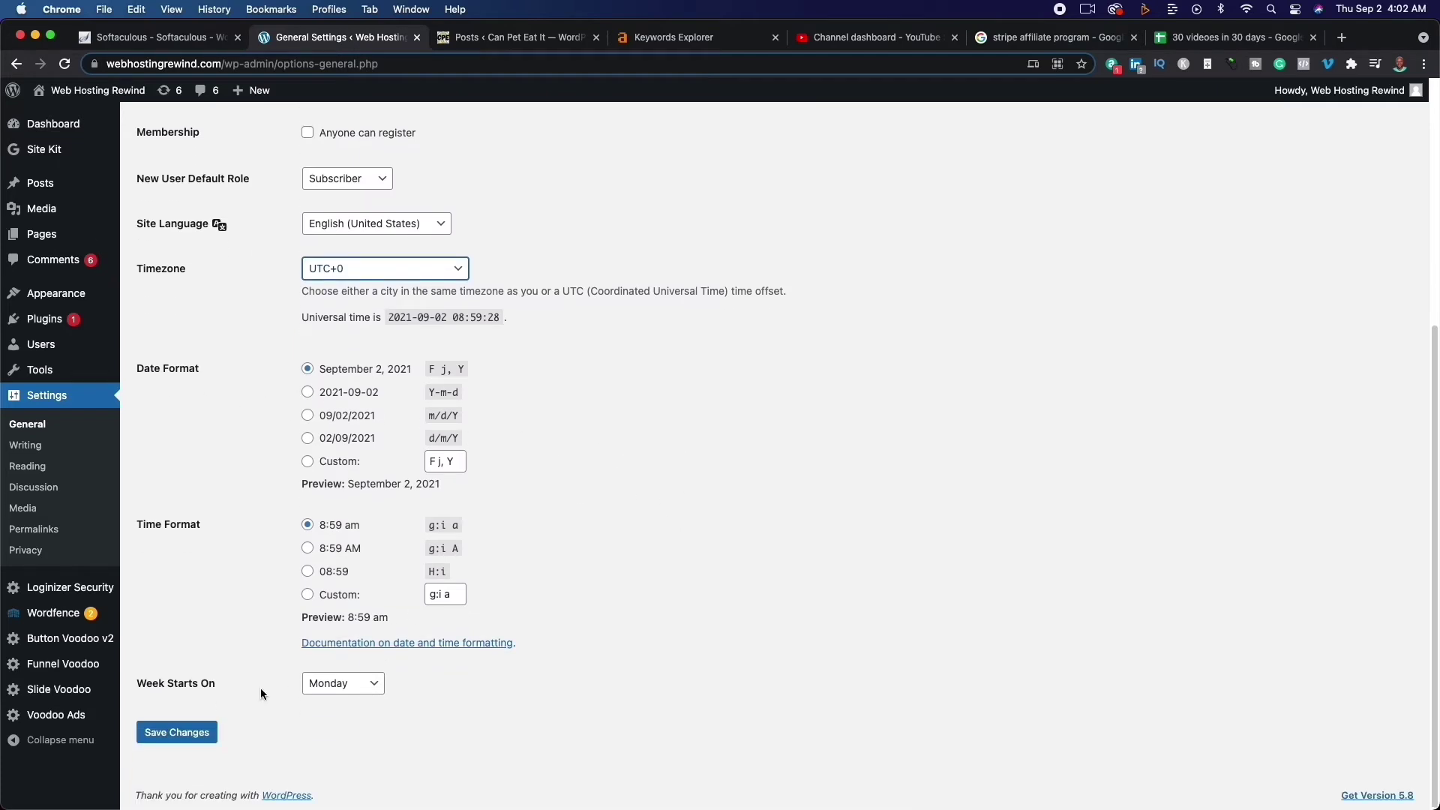
pyautogui.click(202, 735)
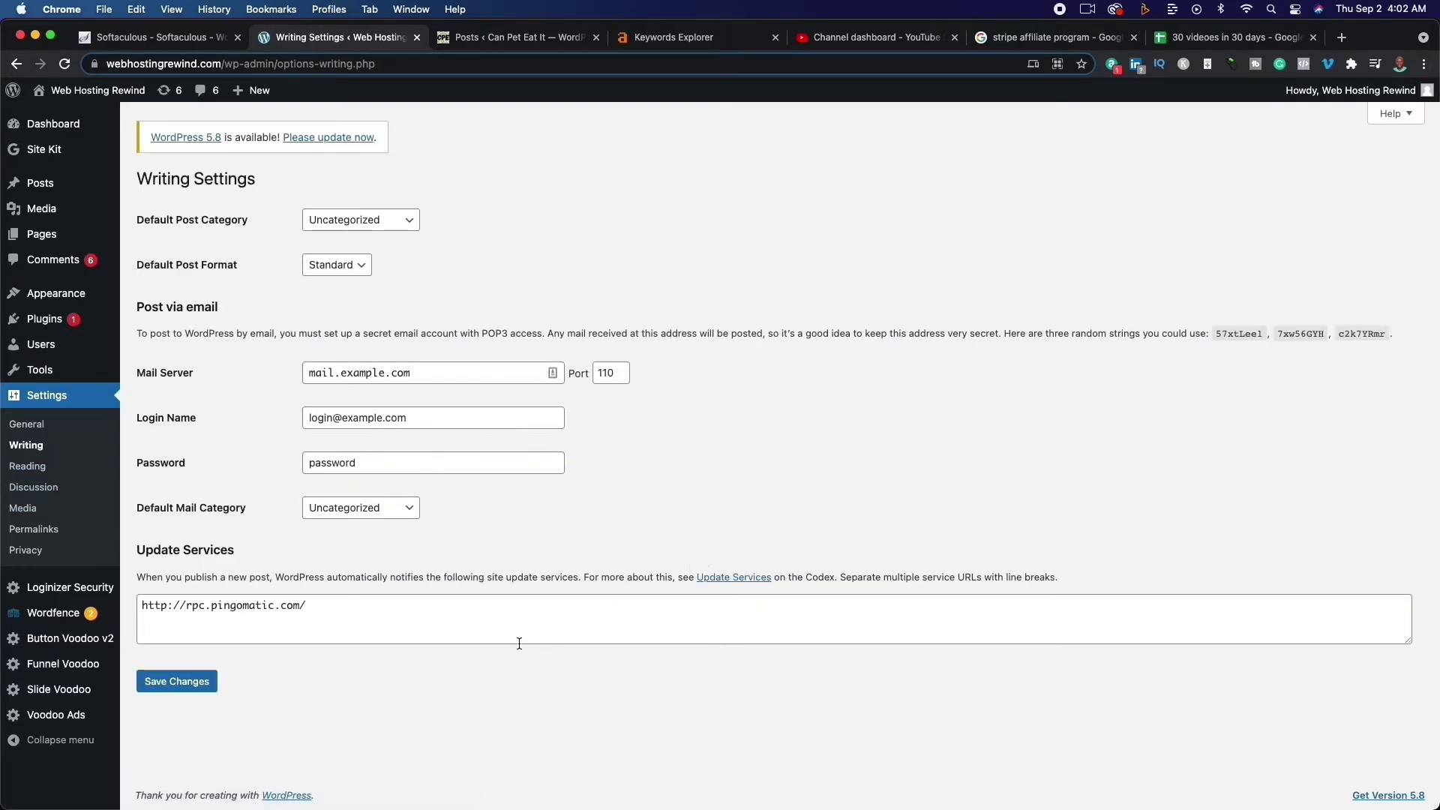
# - Review the search engine visibility option in Reading Settings, then look over the Discussion and Media Settings
pyautogui.click(19, 466)
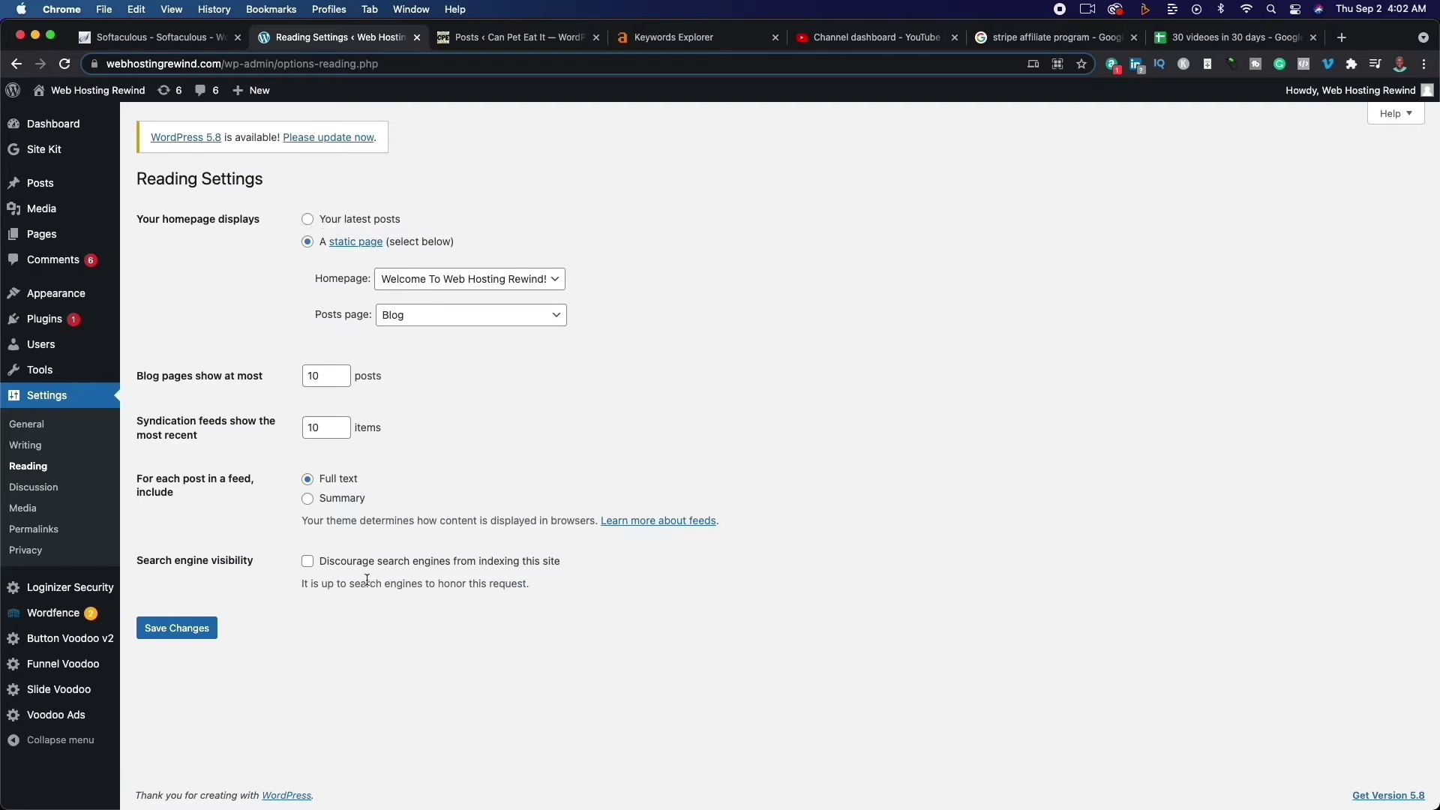
pyautogui.moveTo(140, 561); pyautogui.dragTo(245, 559)
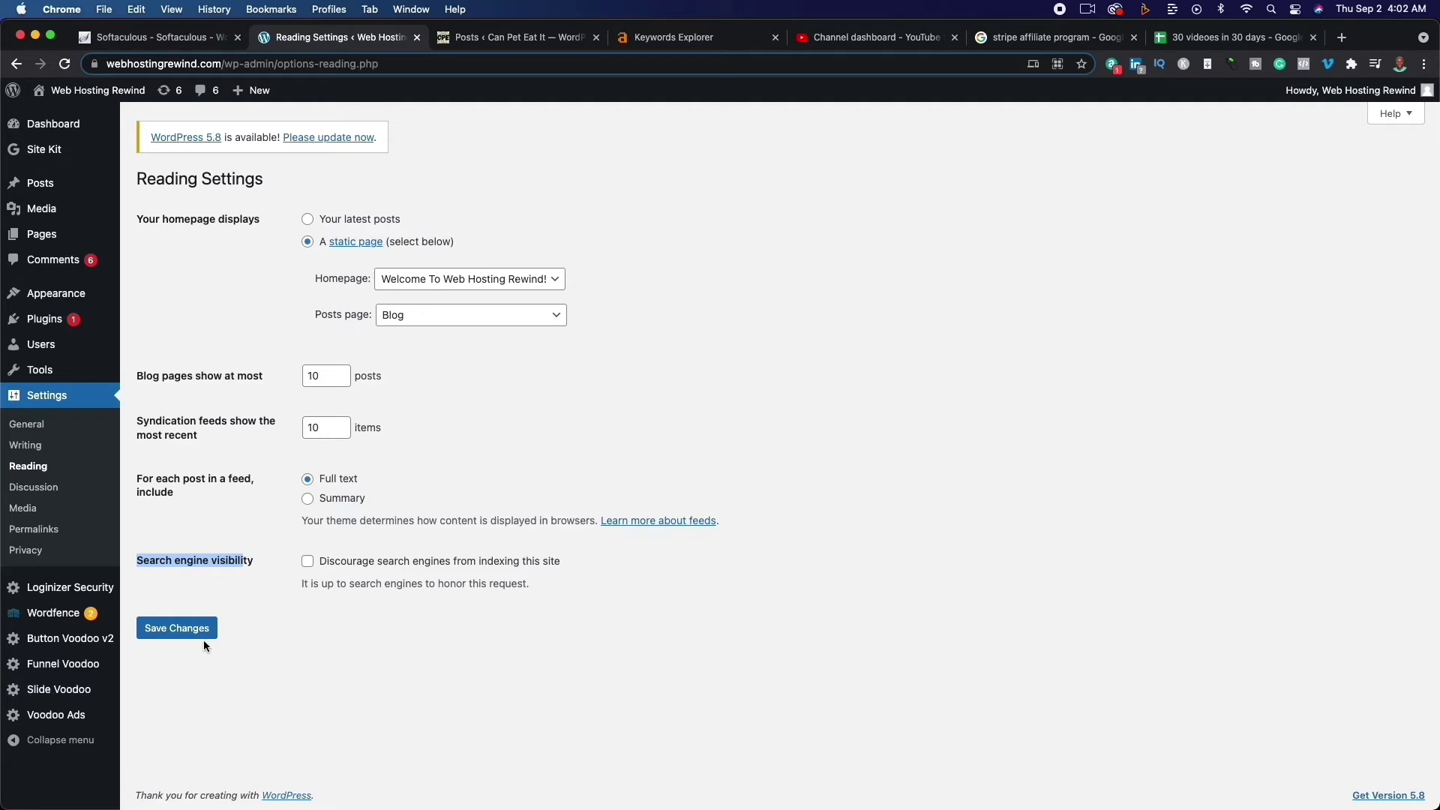
pyautogui.click(21, 488)
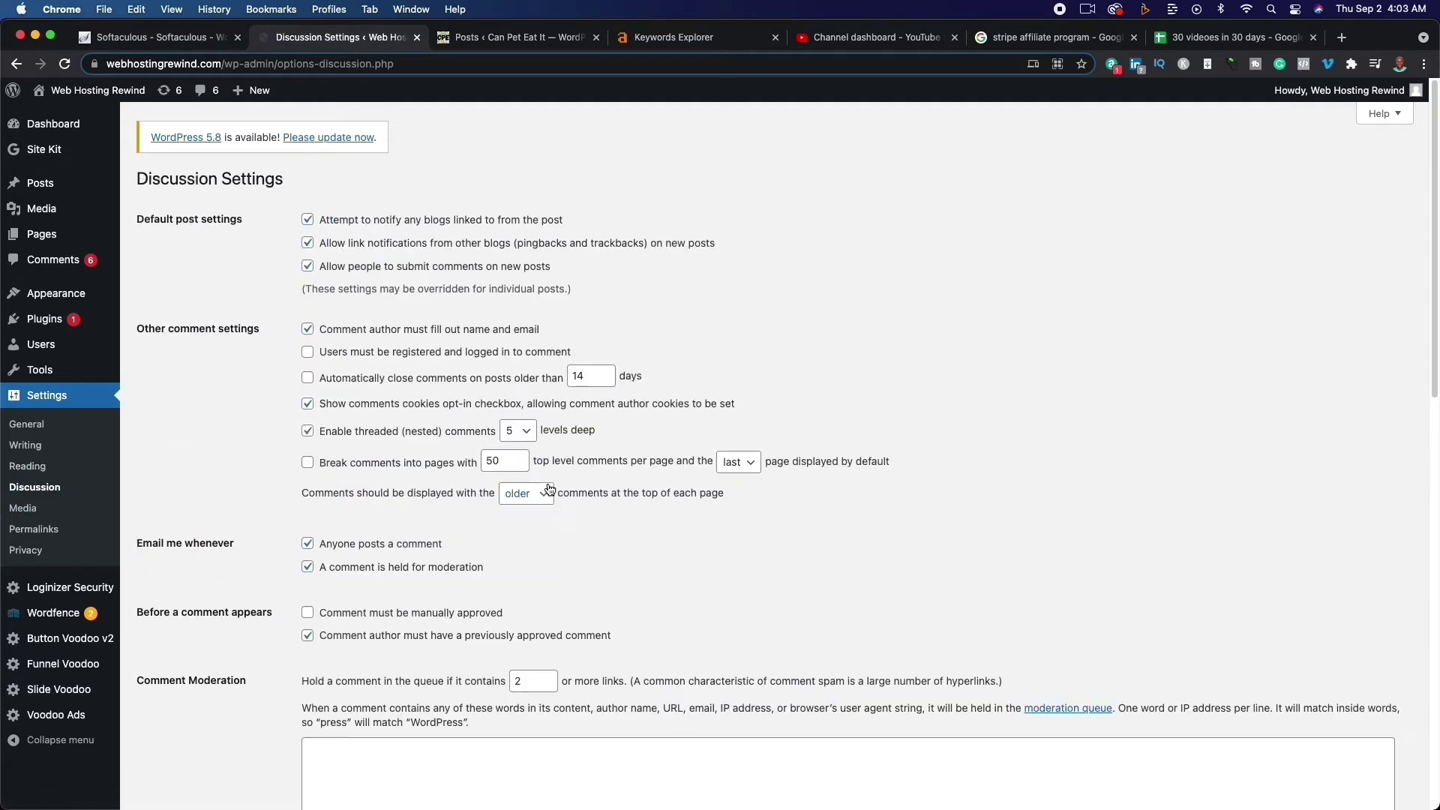
pyautogui.scroll(-5, 554, 598)
pyautogui.scroll(5, 557, 602)
pyautogui.click(28, 508)
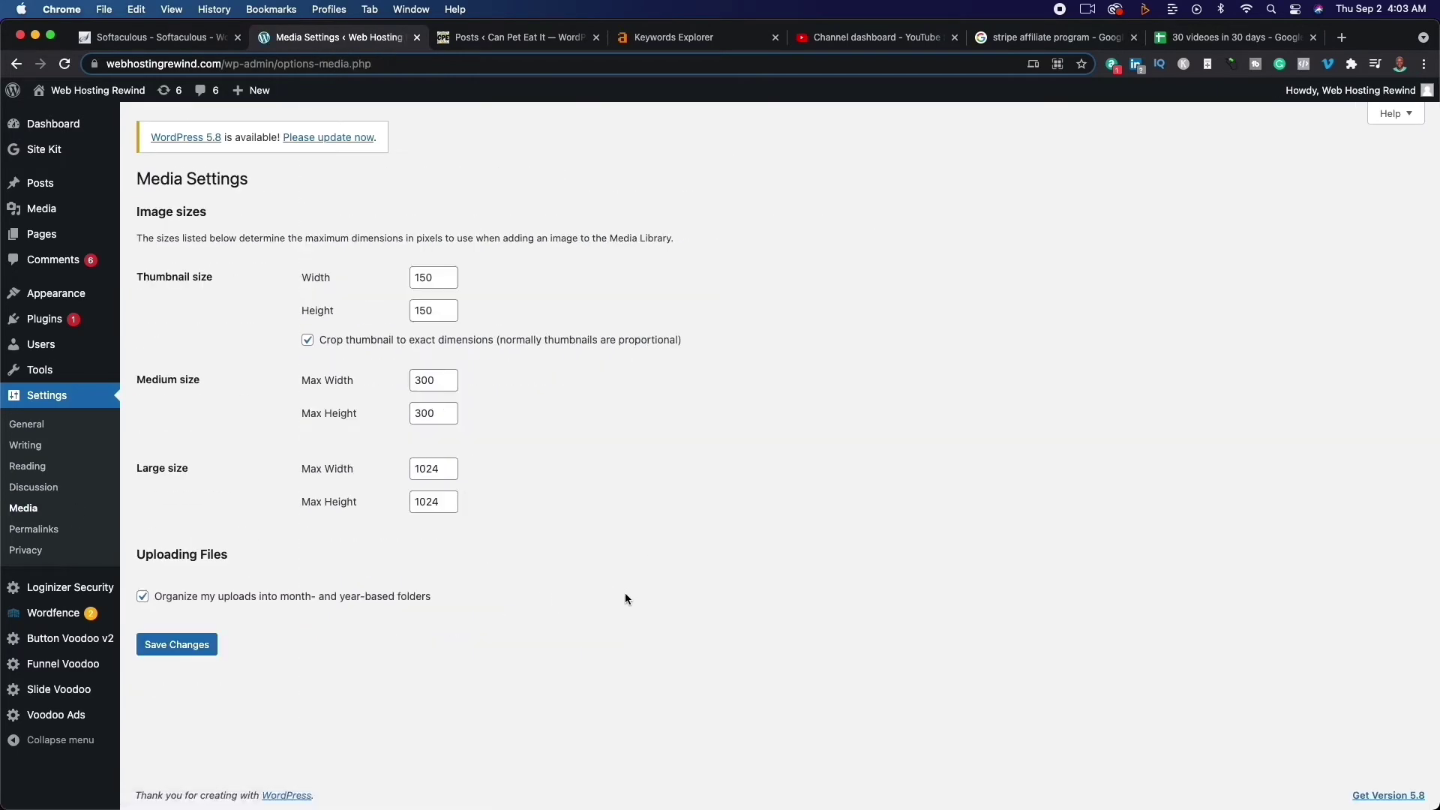
# - Examine the Permalink Settings, focusing on the sample-post part of the Post name URL structure
pyautogui.click(35, 531)
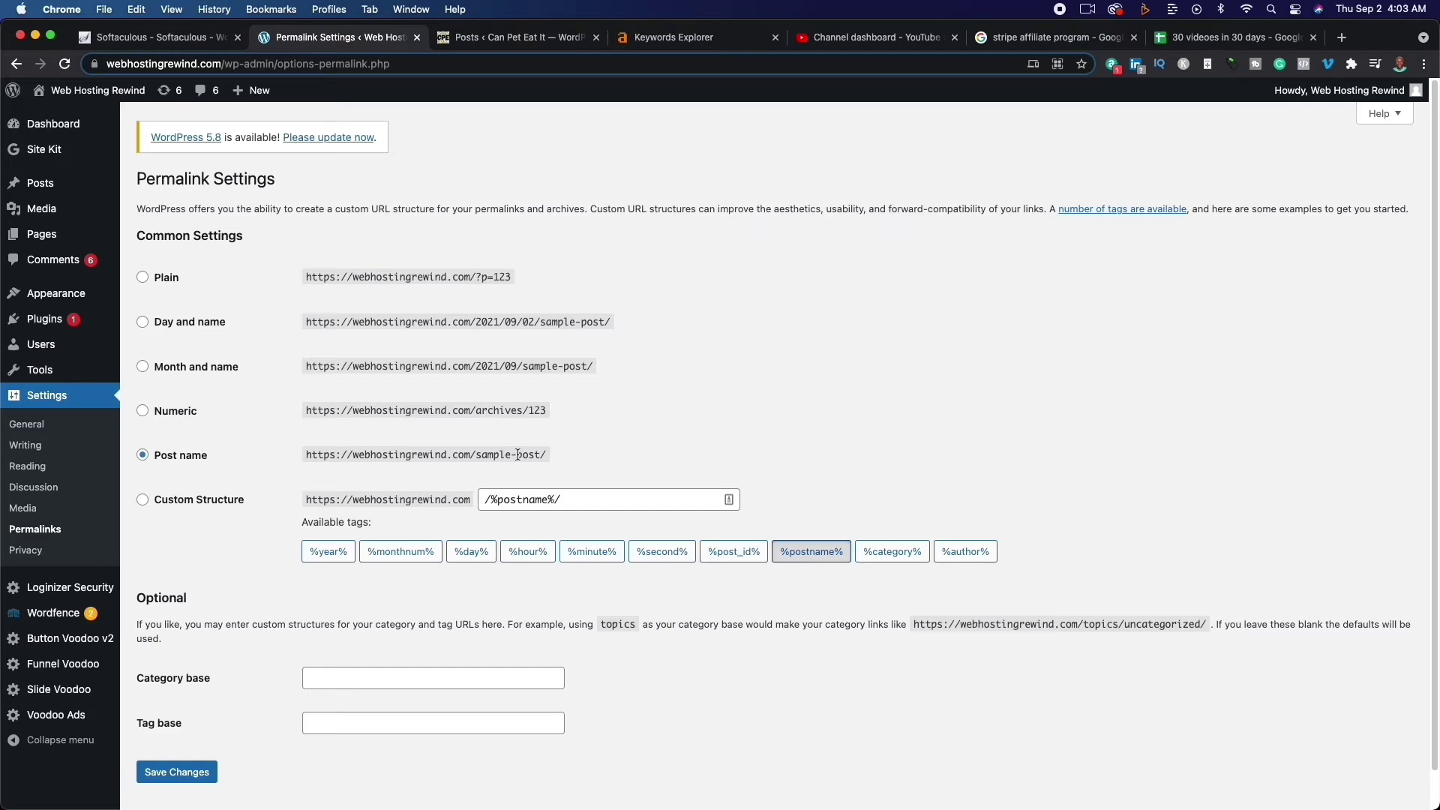
pyautogui.moveTo(476, 455); pyautogui.dragTo(540, 456)
pyautogui.click(808, 396)
pyautogui.scroll(-2, 393, 496)
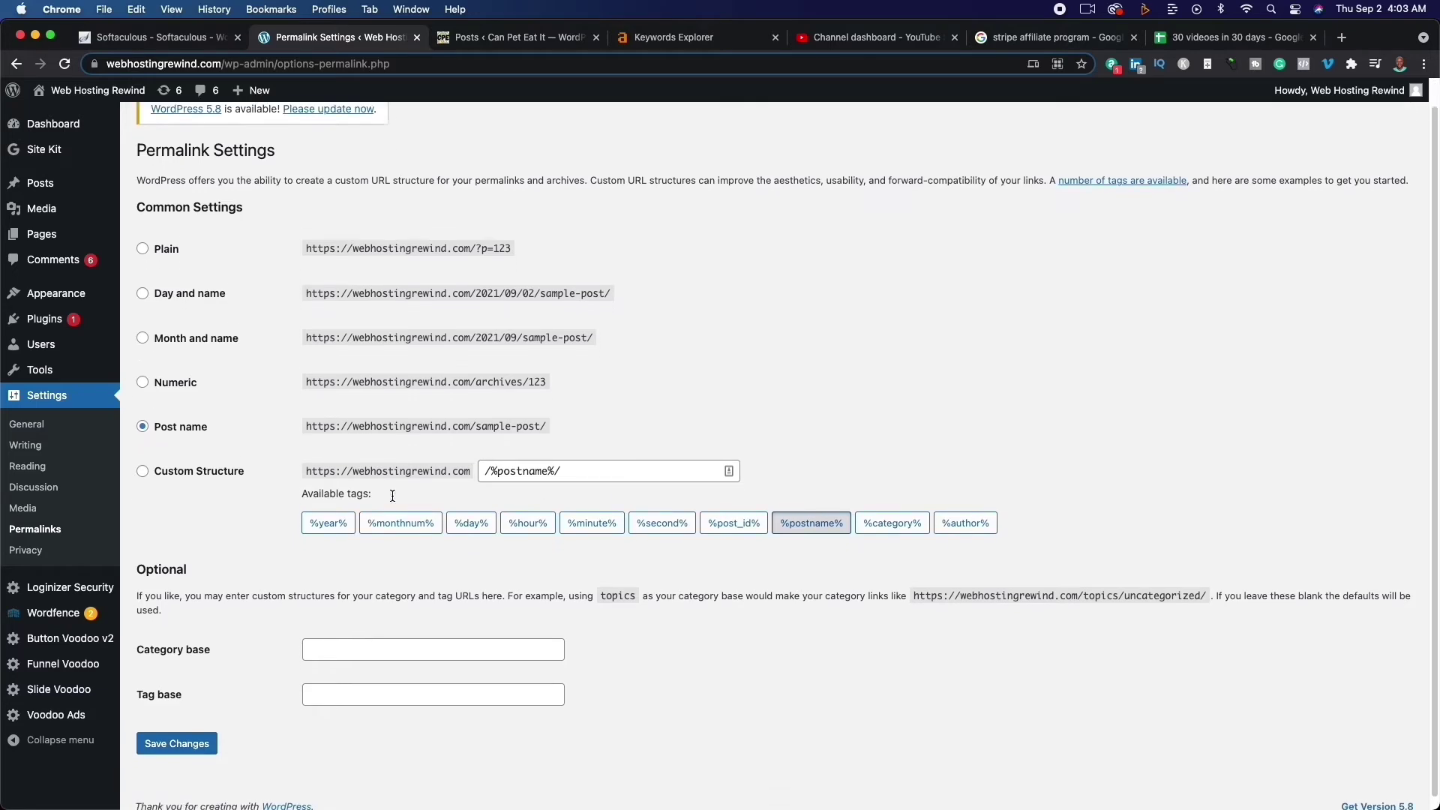
pyautogui.scroll(1, 818, 474)
pyautogui.scroll(1, 818, 479)
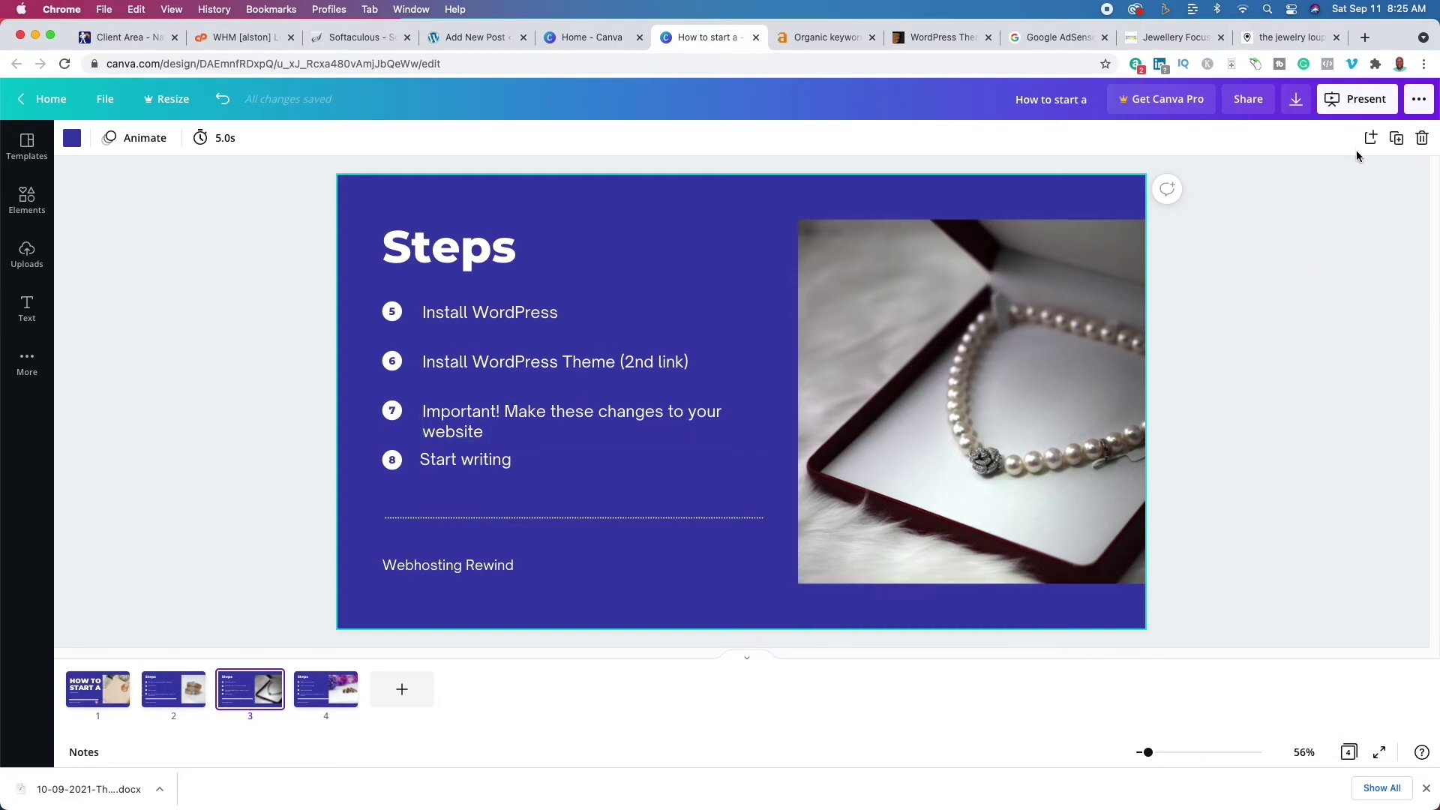
# - Look through the home page of The Jewelry Loupe blog as an example, including its Design and Collect sections
pyautogui.click(1287, 36)
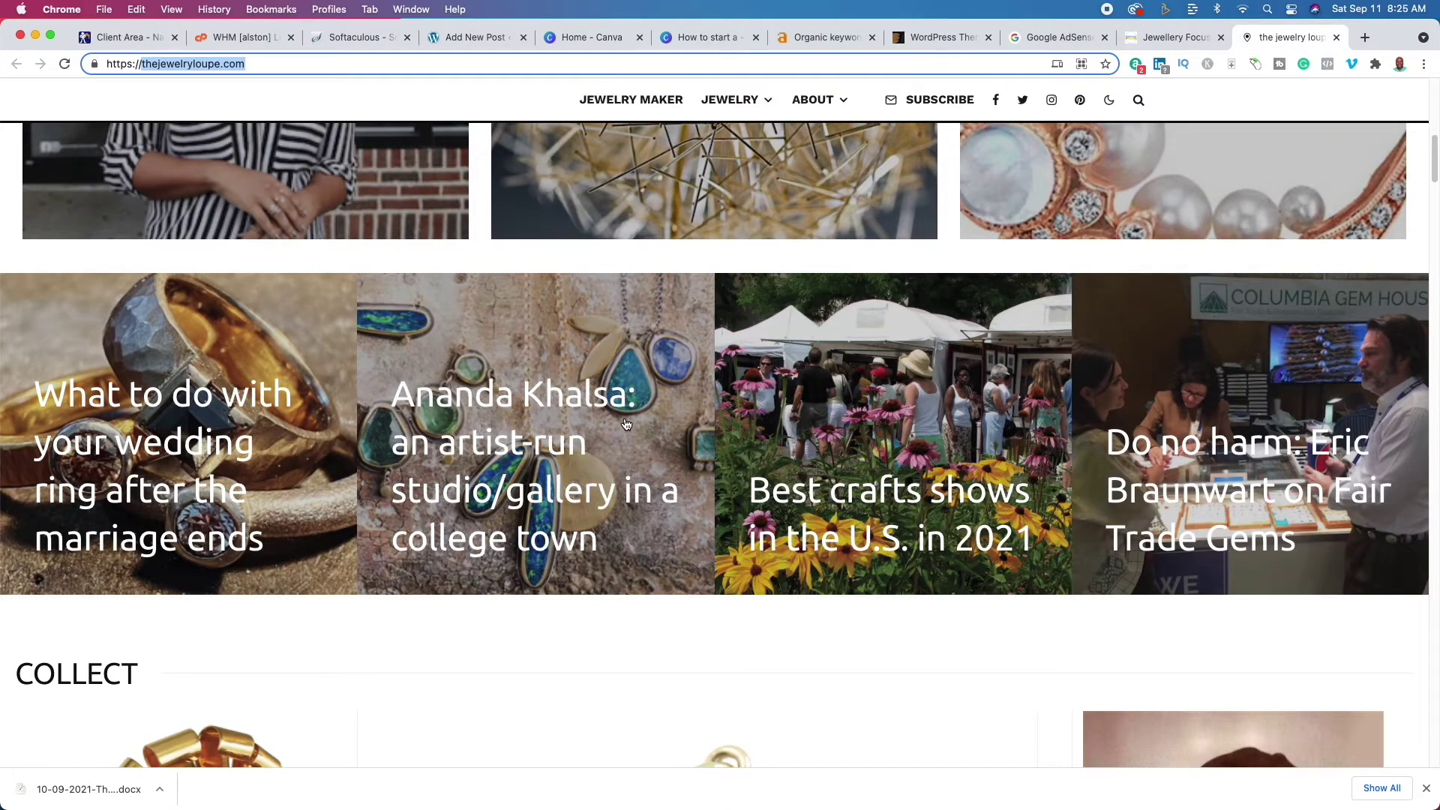
pyautogui.scroll(10, 626, 425)
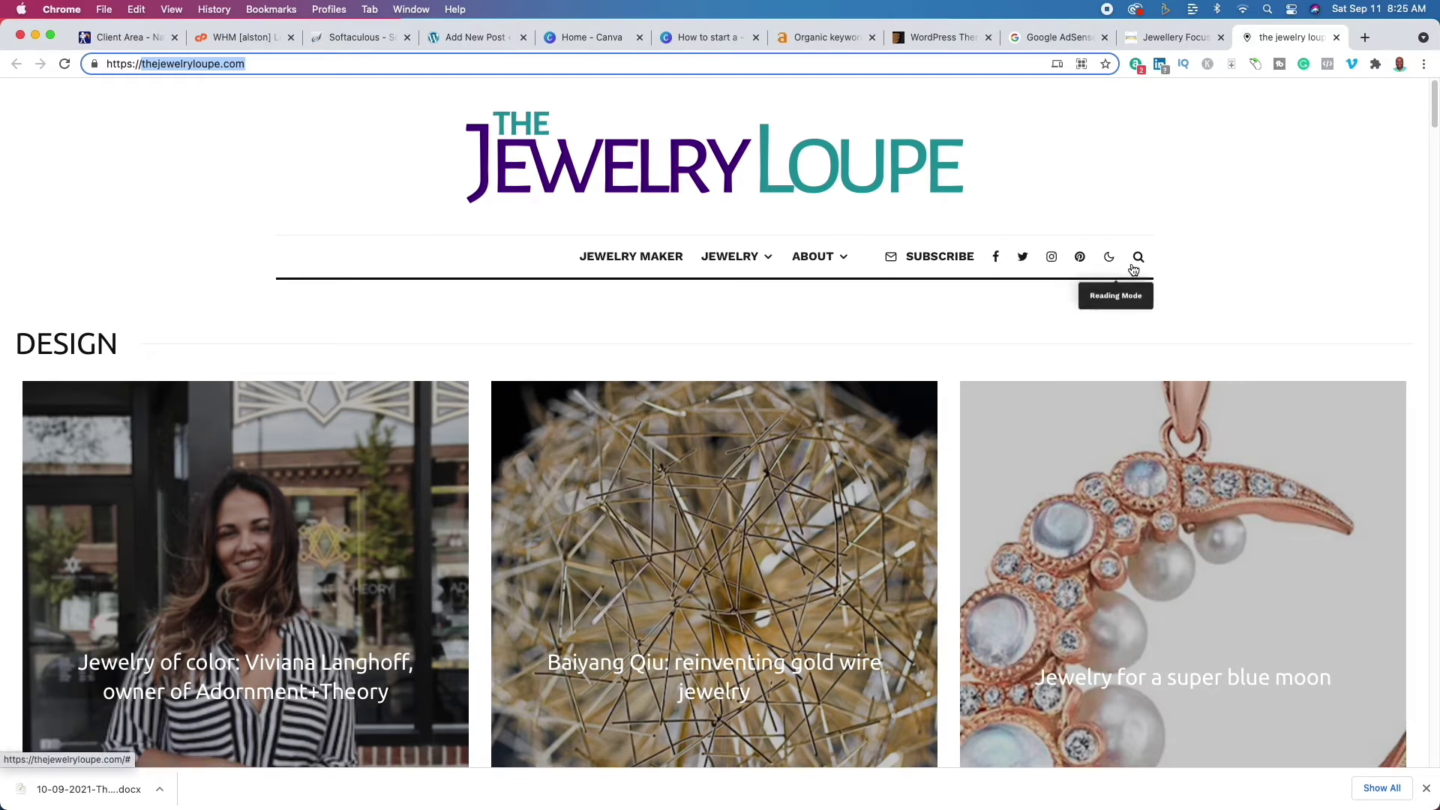
pyautogui.scroll(-4, 655, 447)
pyautogui.scroll(-15, 654, 446)
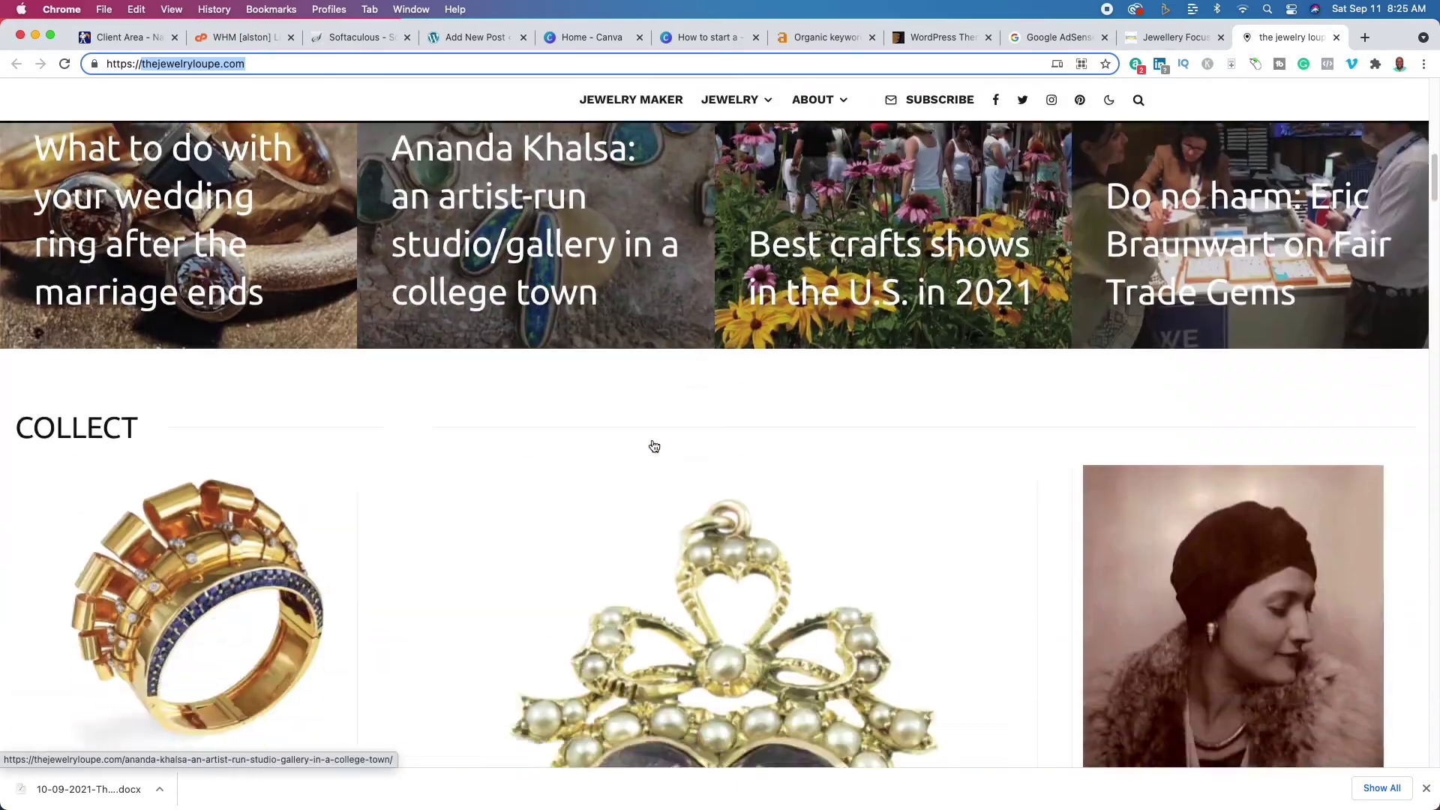
pyautogui.scroll(6, 654, 446)
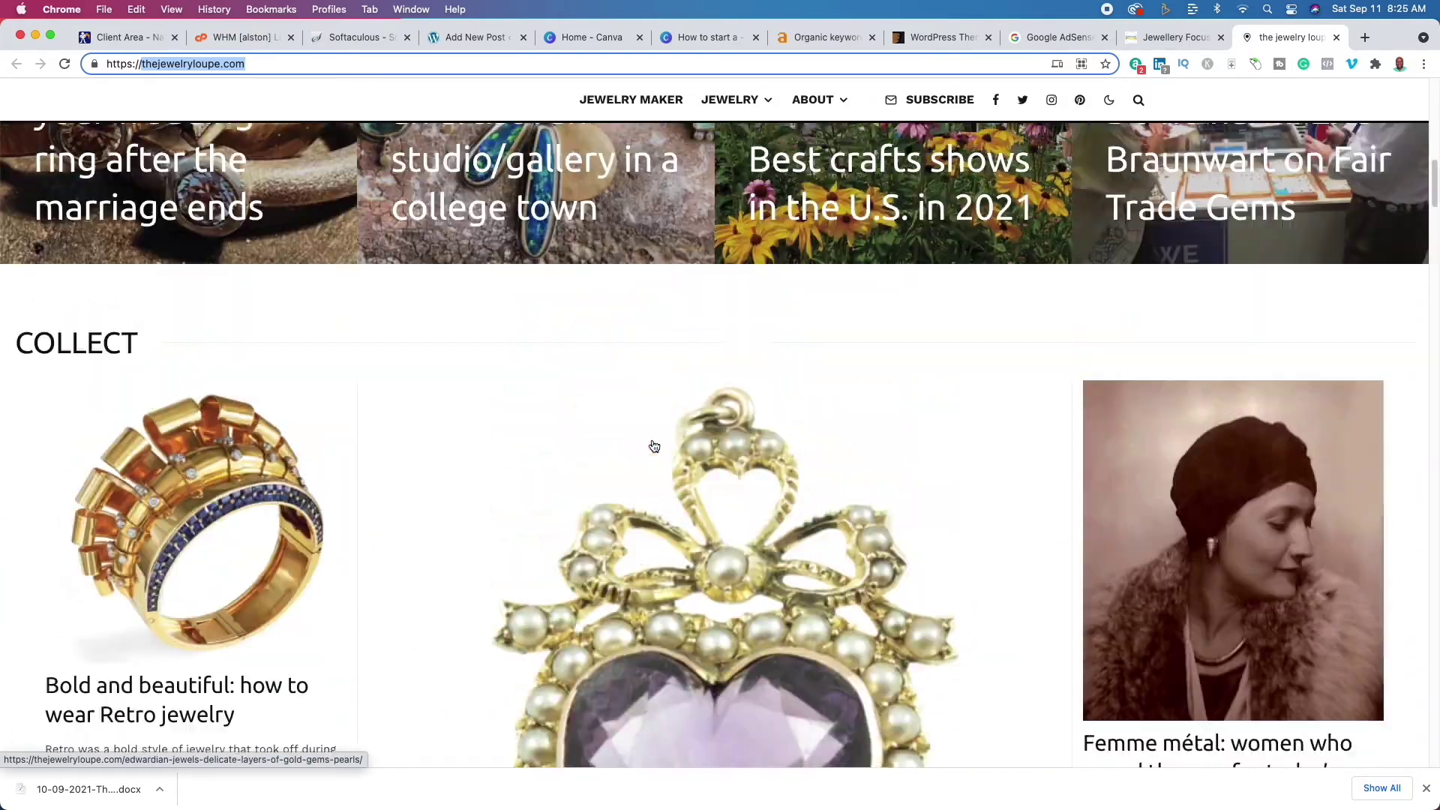
pyautogui.scroll(-1, 652, 450)
pyautogui.scroll(-15, 652, 450)
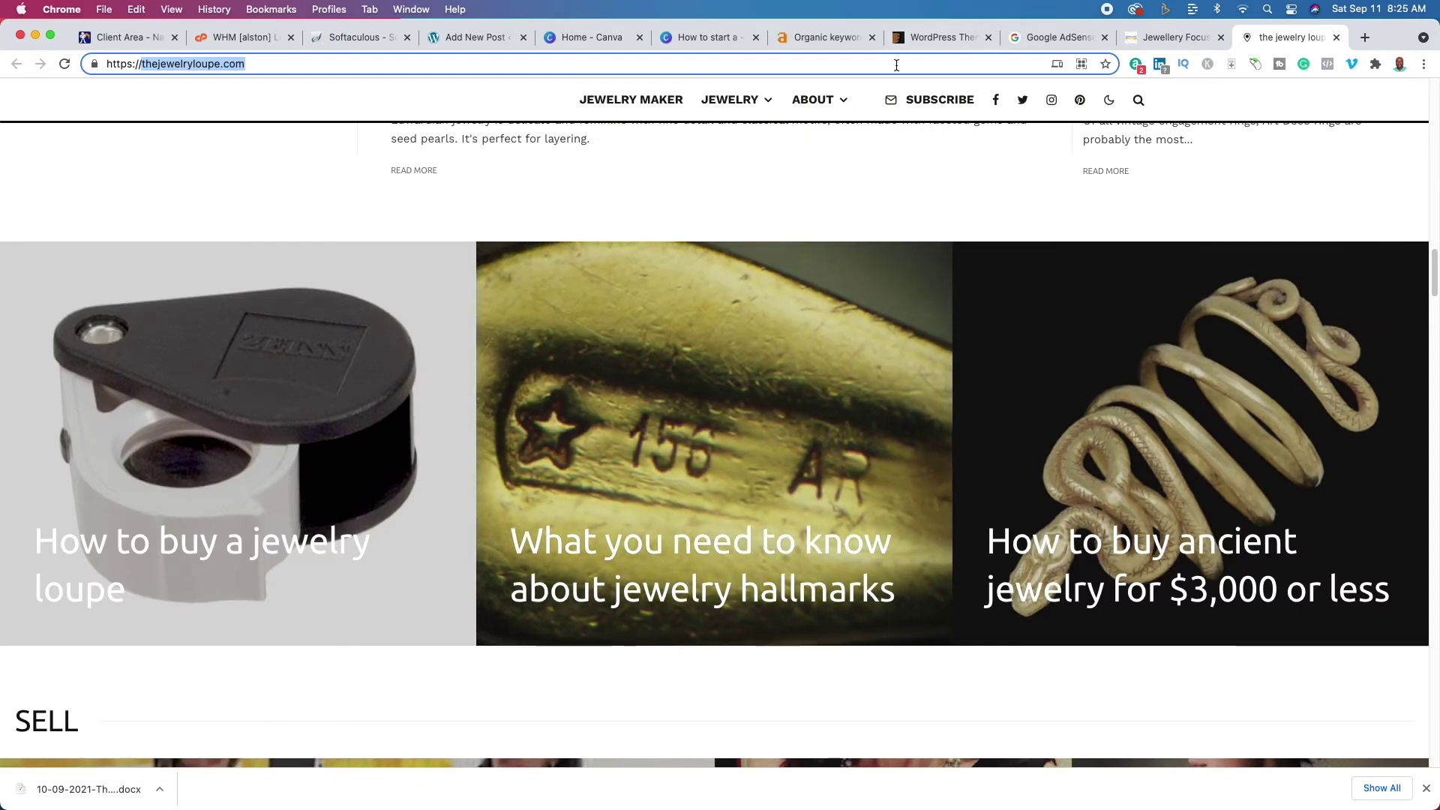
# - Switch to ThemeForest and search for jewelry themes in the WordPress category
pyautogui.click(928, 39)
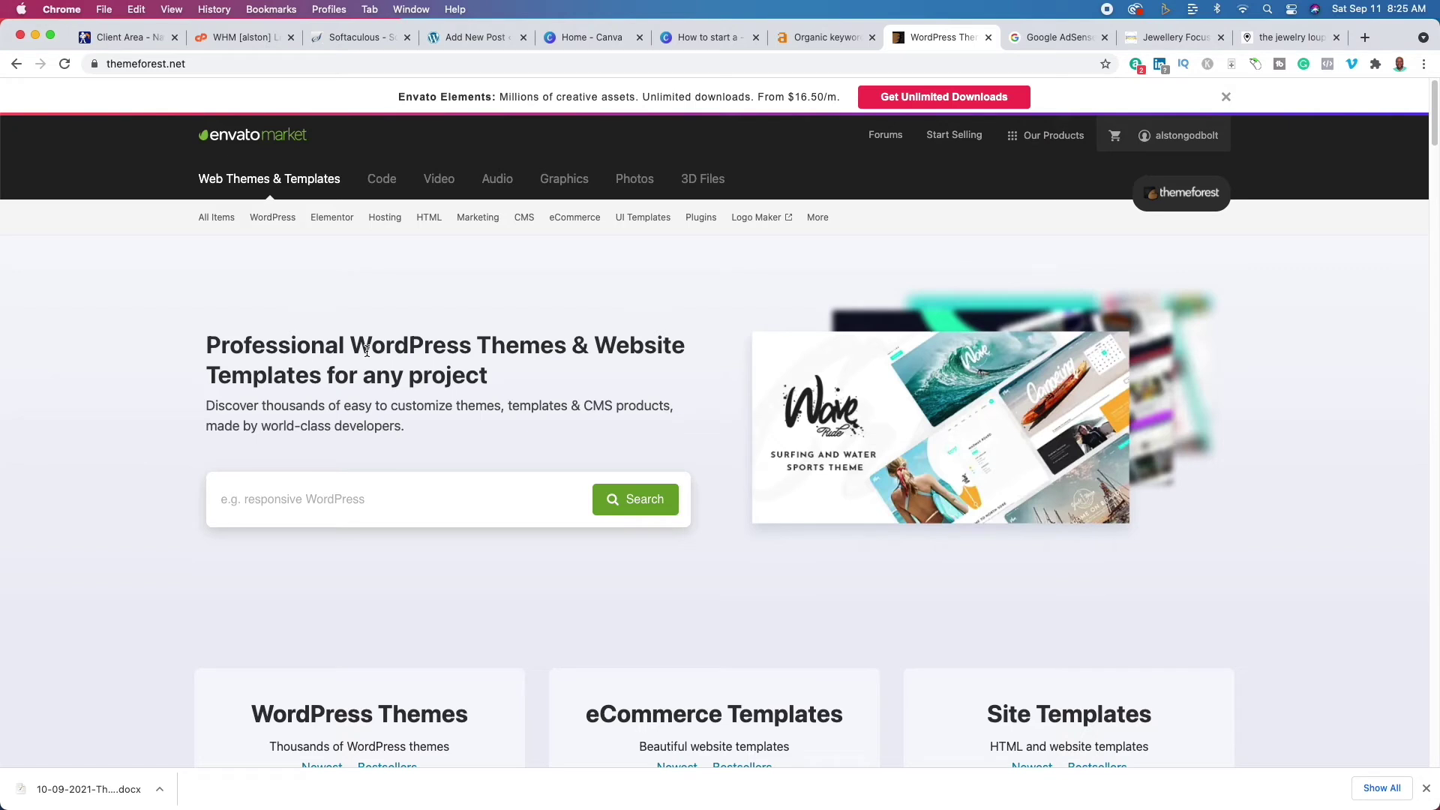
pyautogui.click(372, 501)
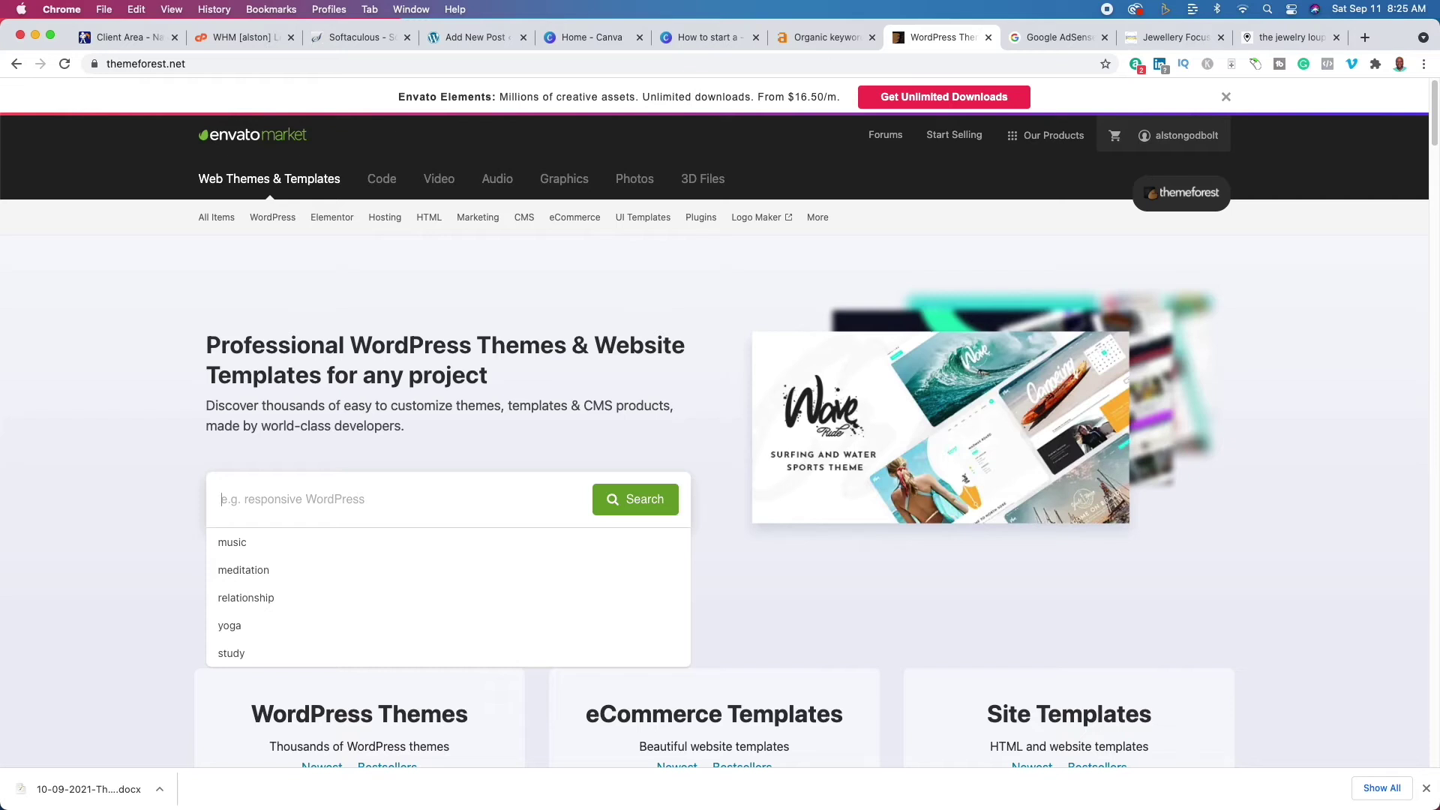
pyautogui.write('jew')
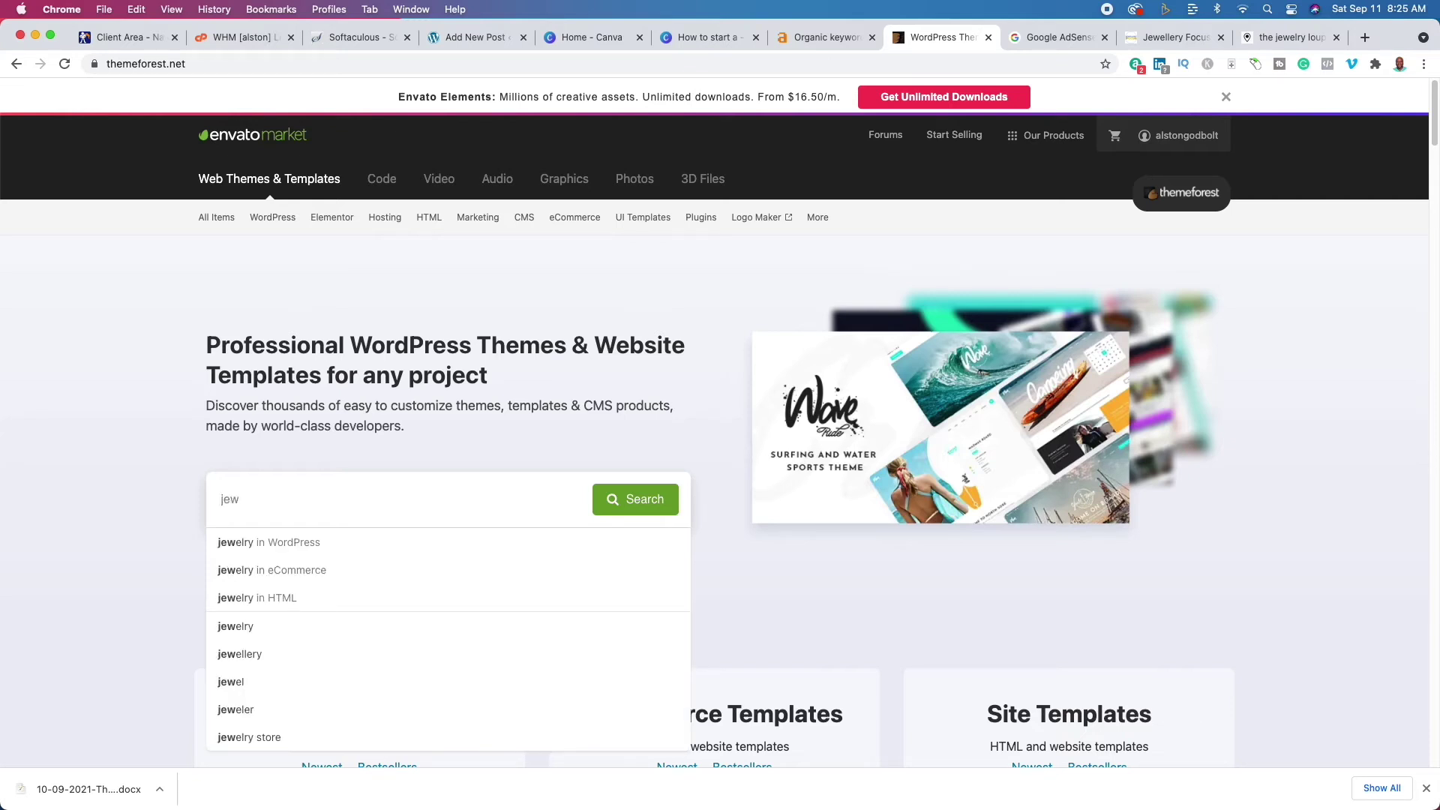
pyautogui.click(431, 542)
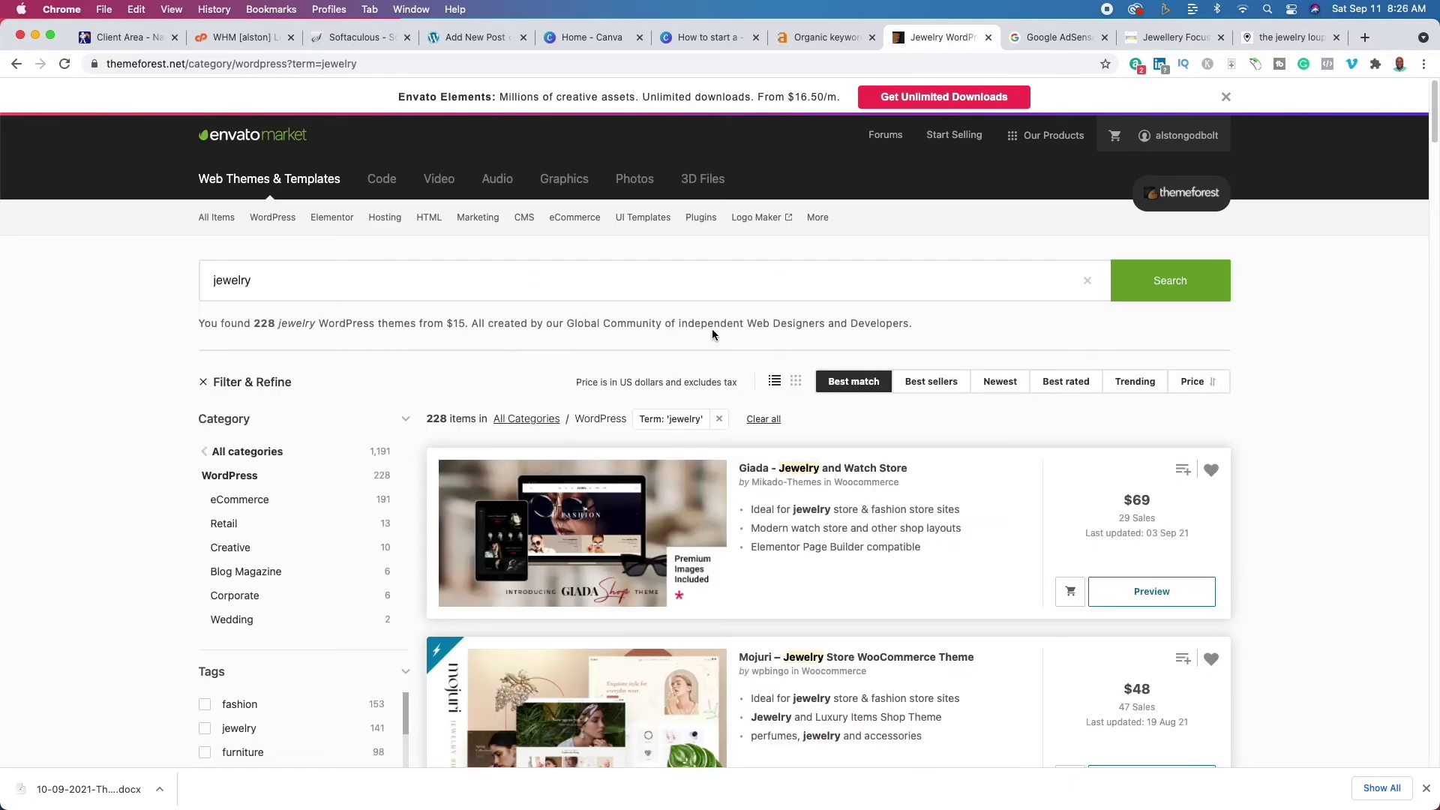
# - Browse the jewelry WordPress theme results, comparing the themes' features, prices and ratings
pyautogui.scroll(-5, 1250, 420)
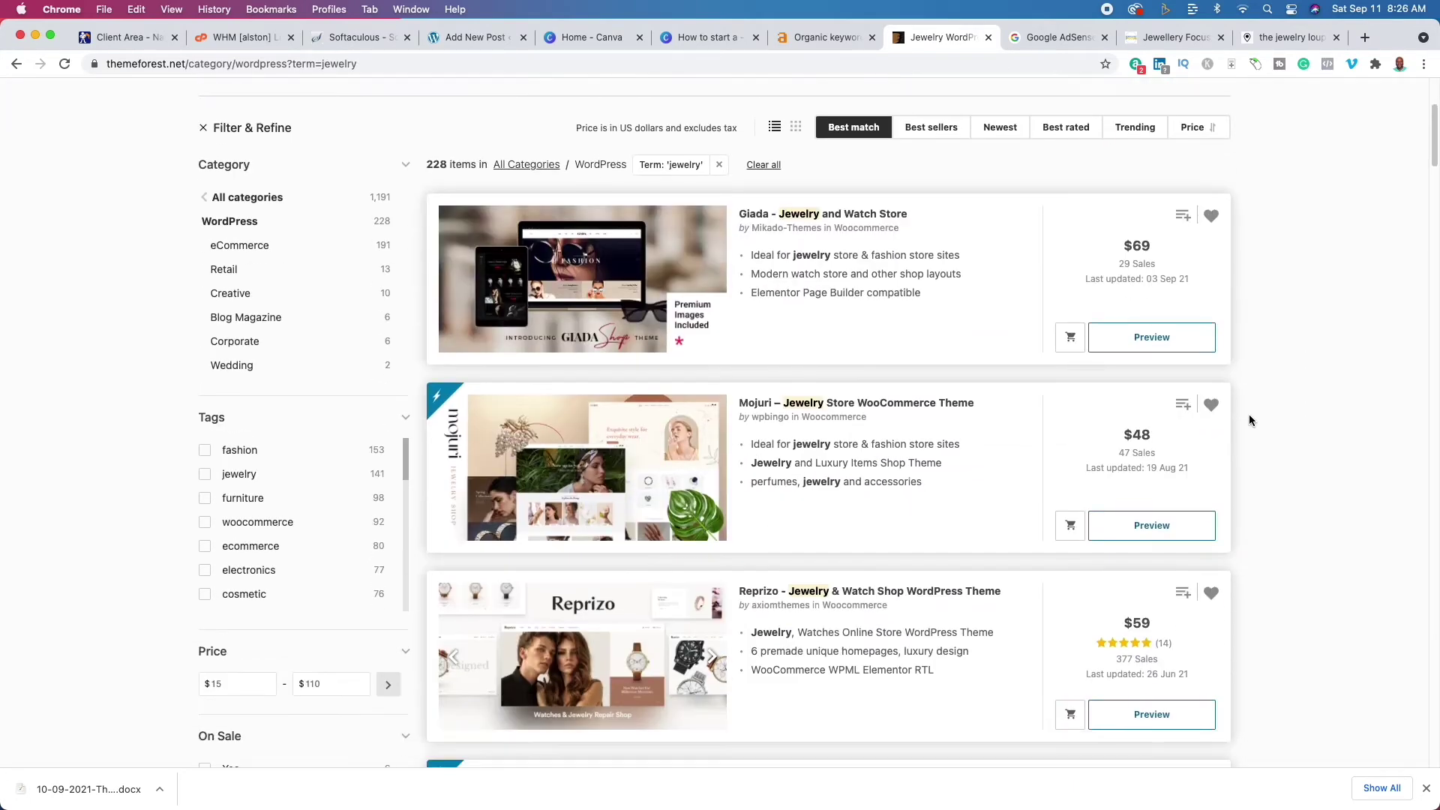
pyautogui.scroll(-3, 1314, 404)
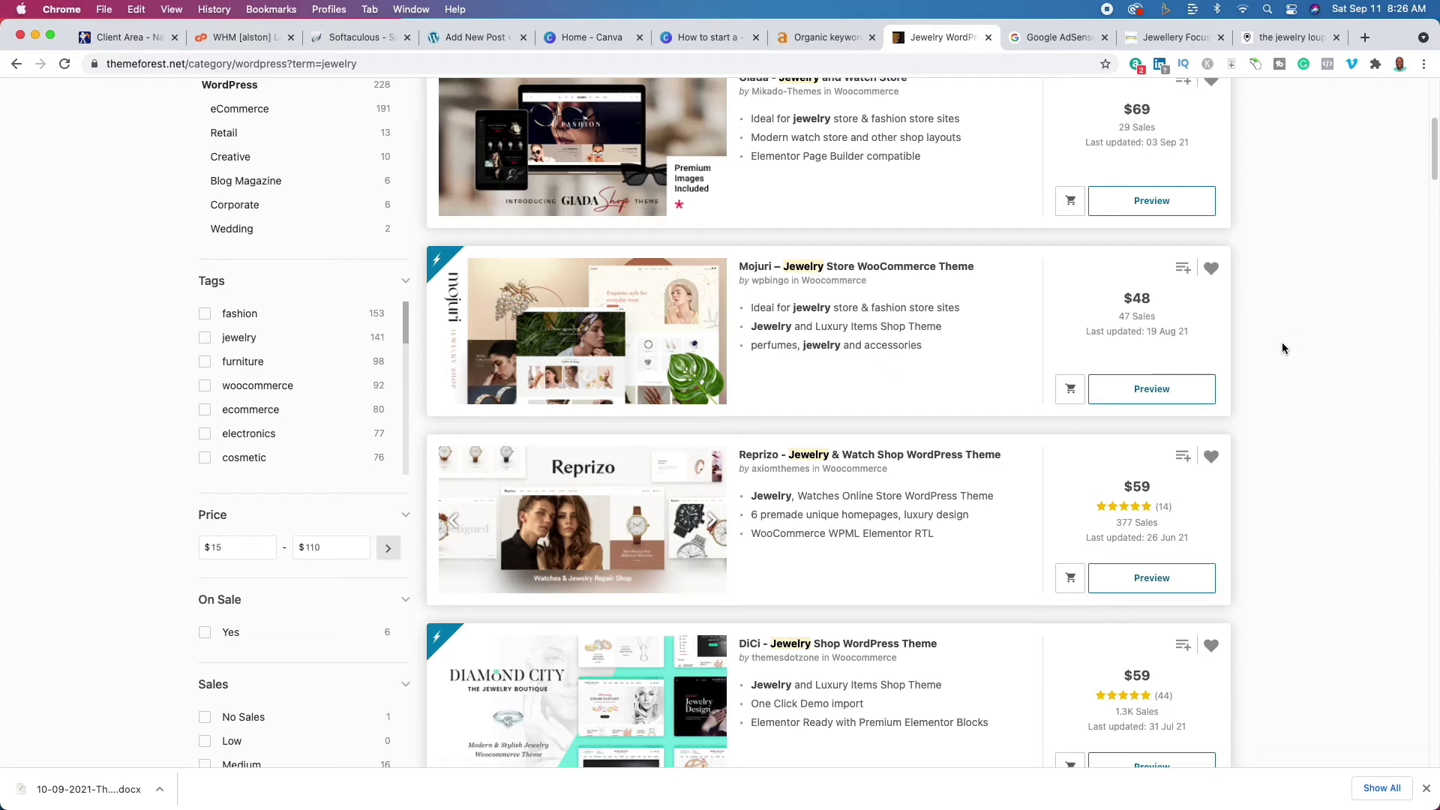
pyautogui.scroll(-2, 1264, 453)
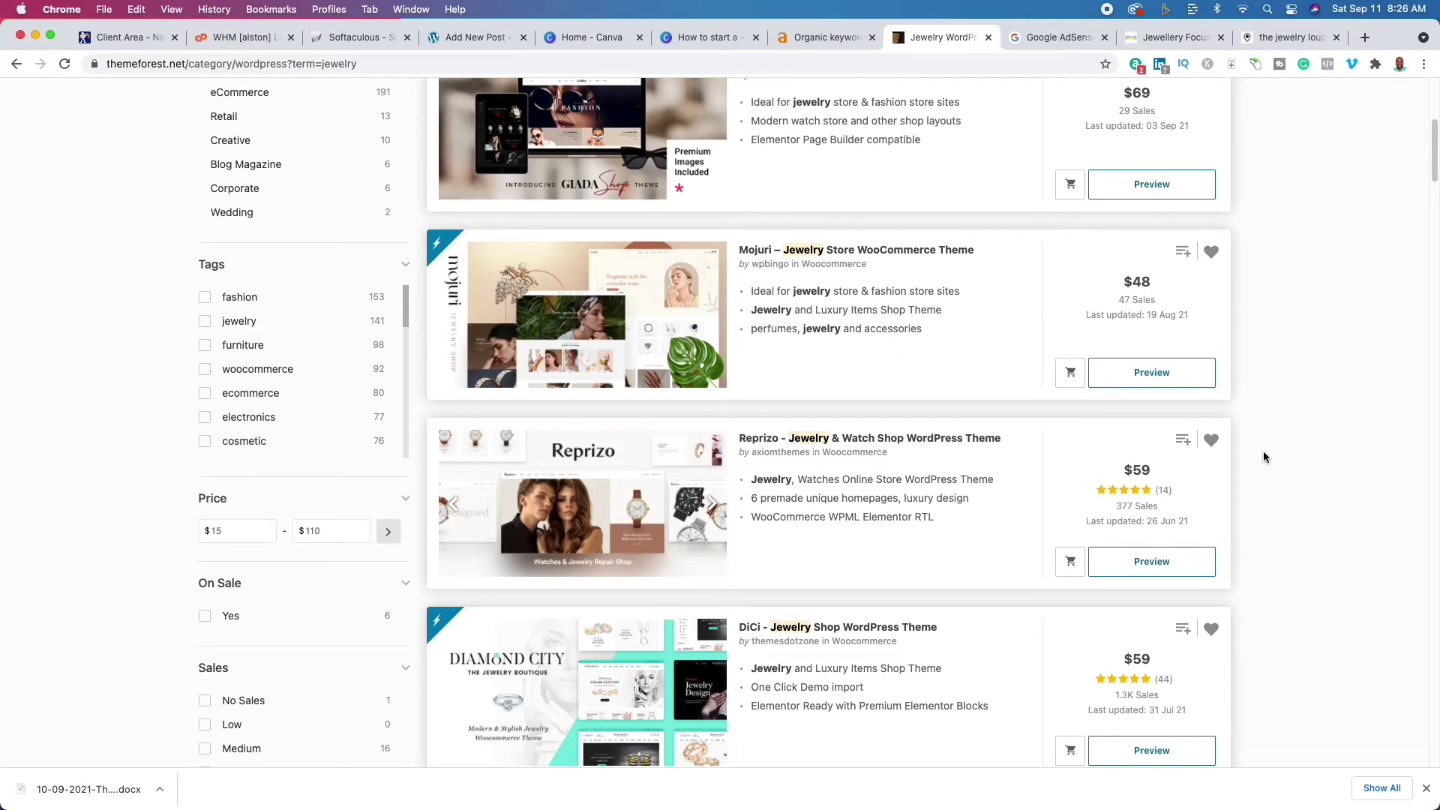
pyautogui.scroll(-10, 1263, 454)
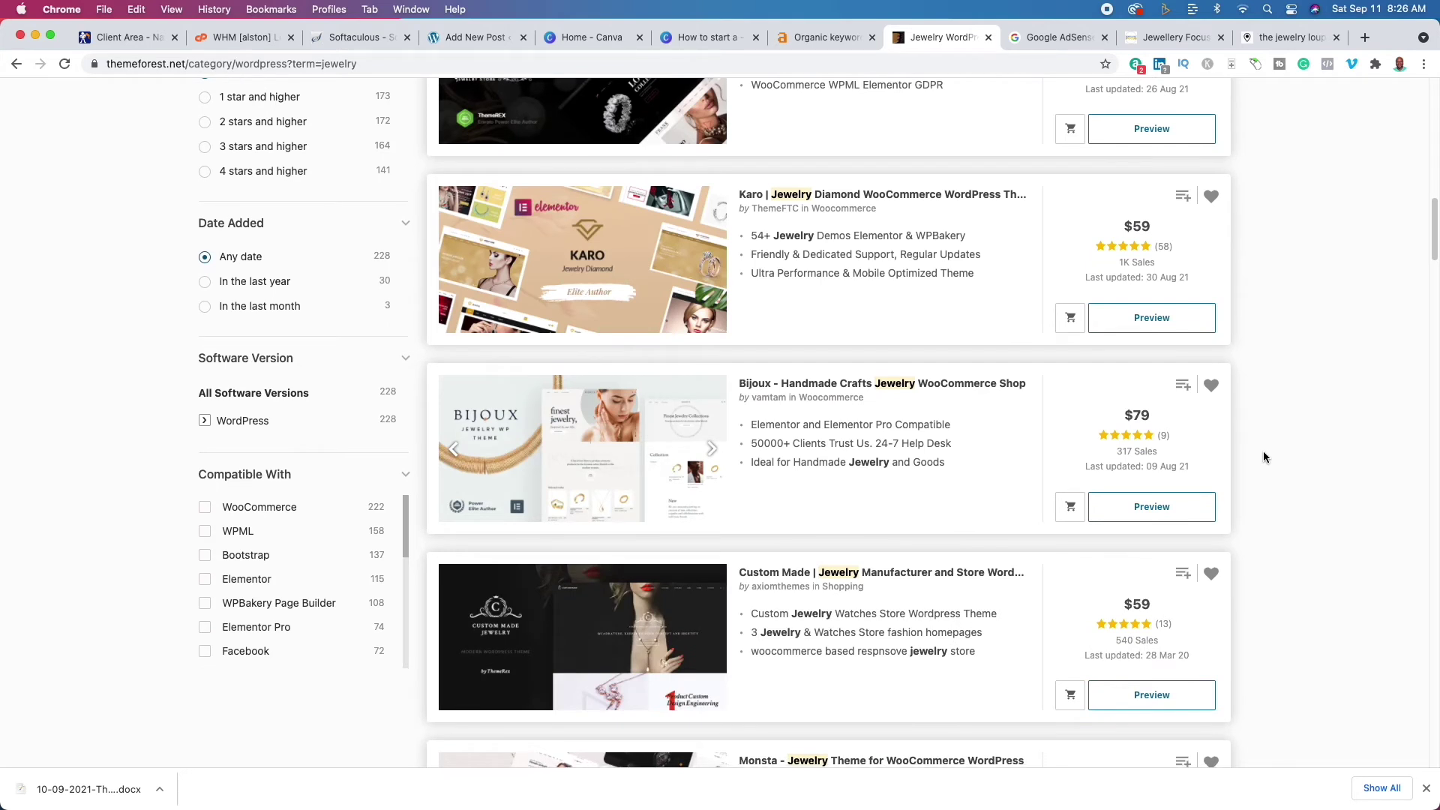
pyautogui.scroll(3, 1264, 456)
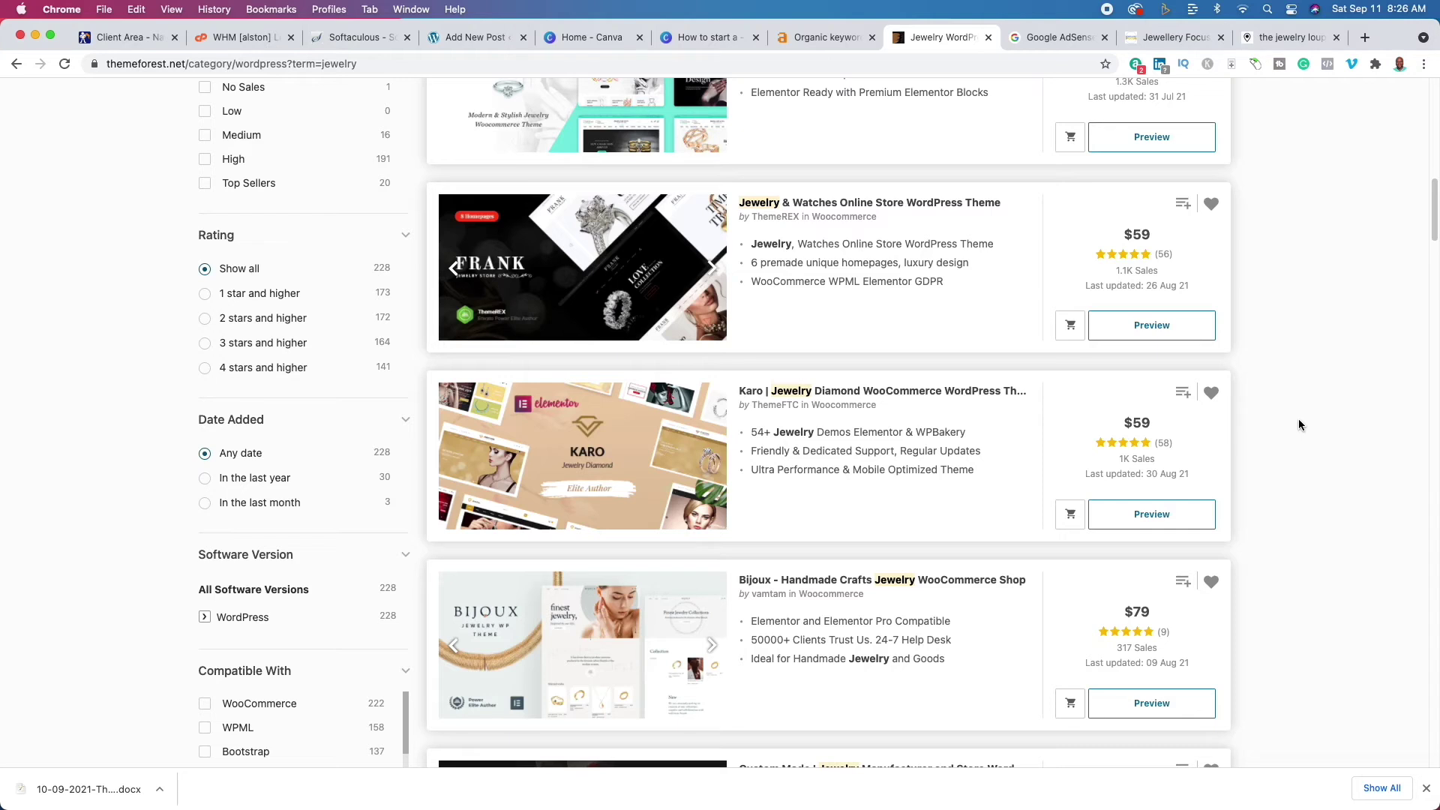
# - Switch to WordPress, leave the post editor and open the theme upload form for adding a new theme
pyautogui.click(456, 38)
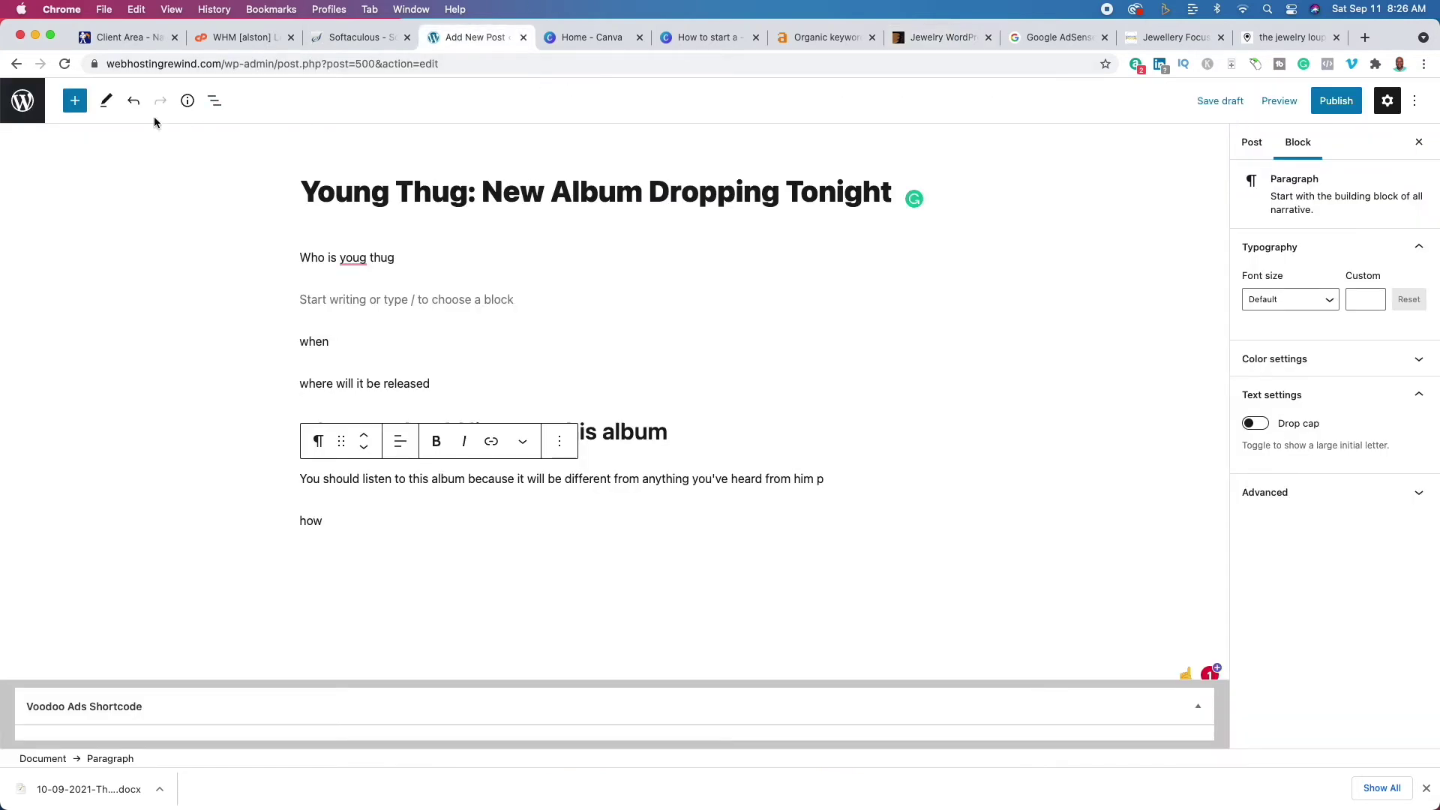
pyautogui.click(22, 100)
pyautogui.press('Return')
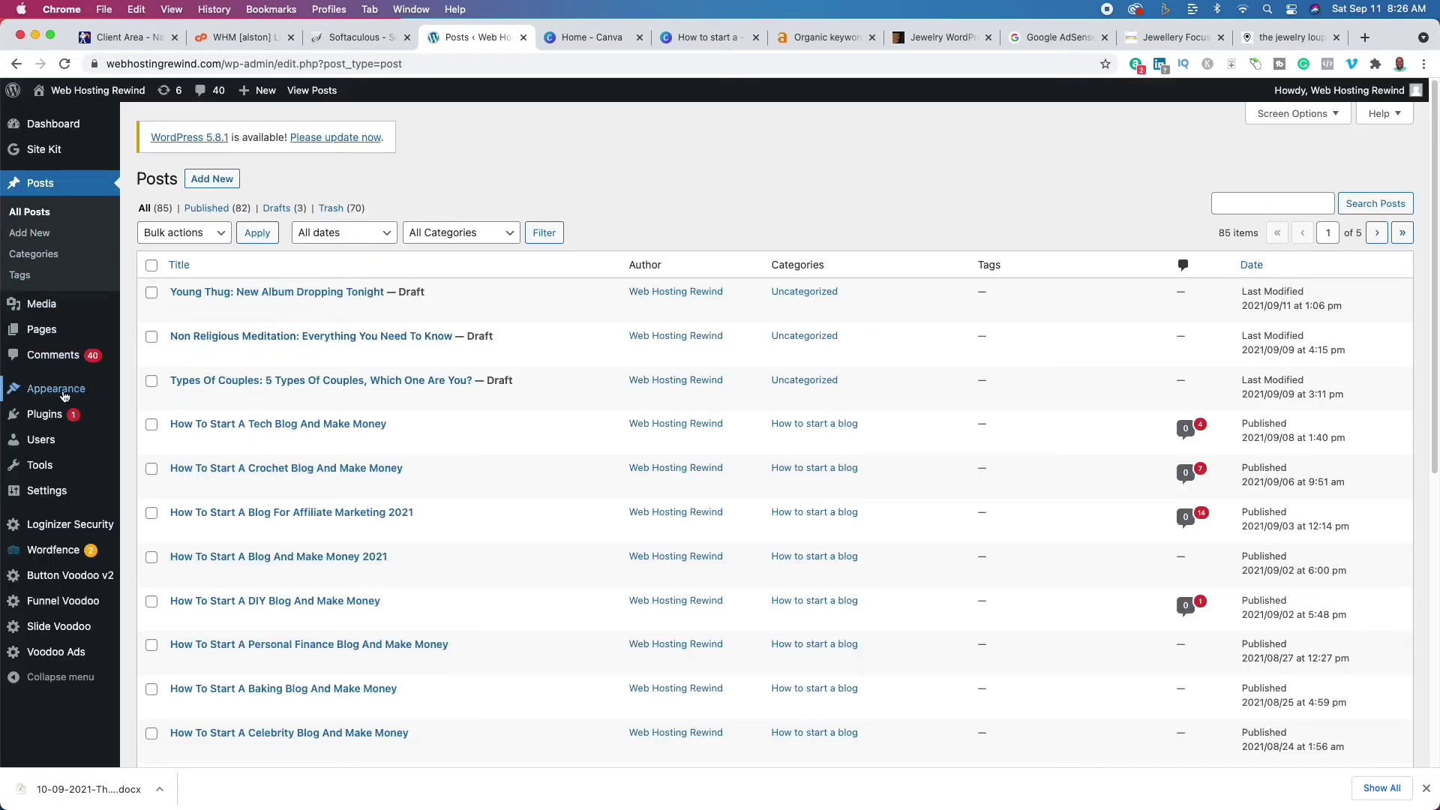
pyautogui.moveTo(63, 396)
pyautogui.click(165, 393)
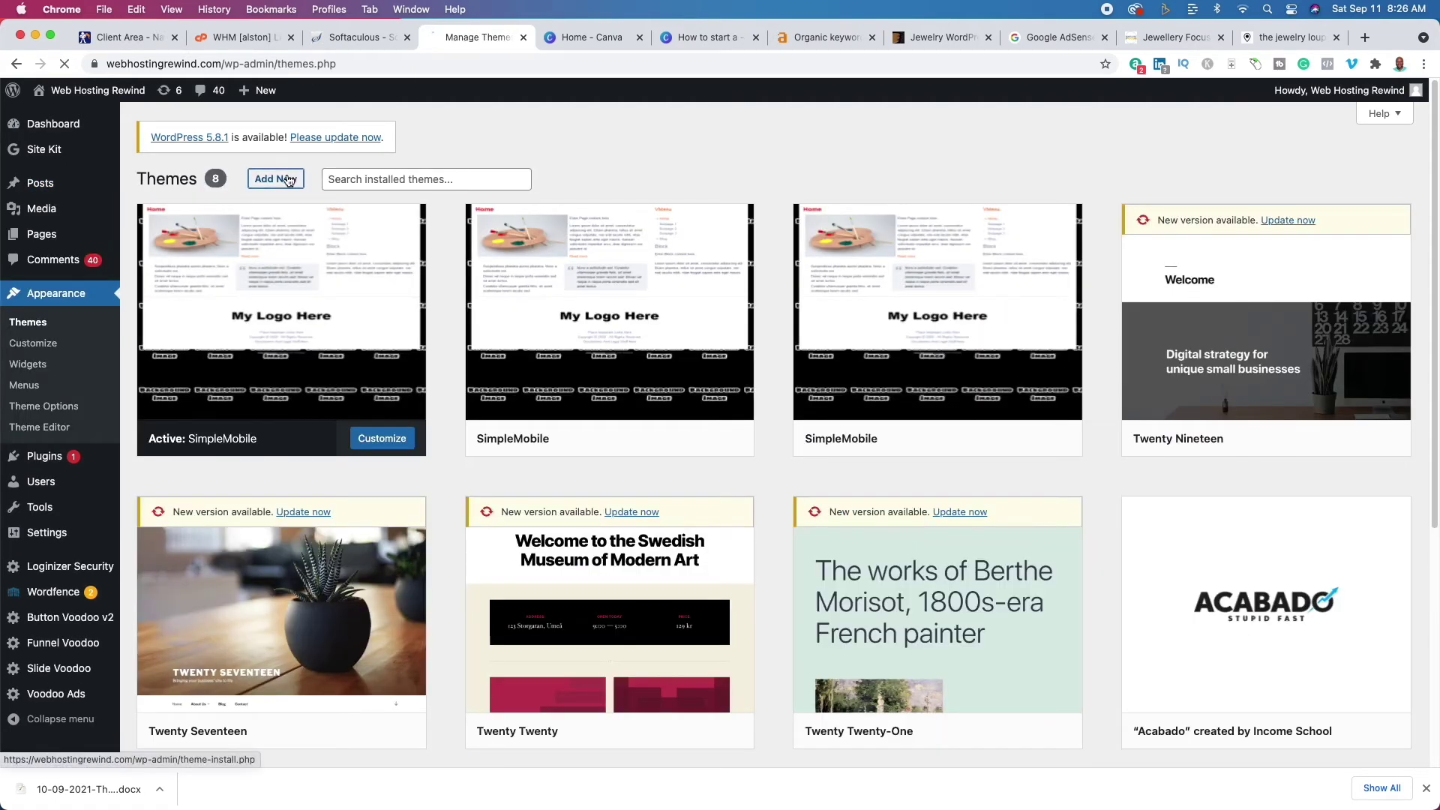
pyautogui.click(288, 179)
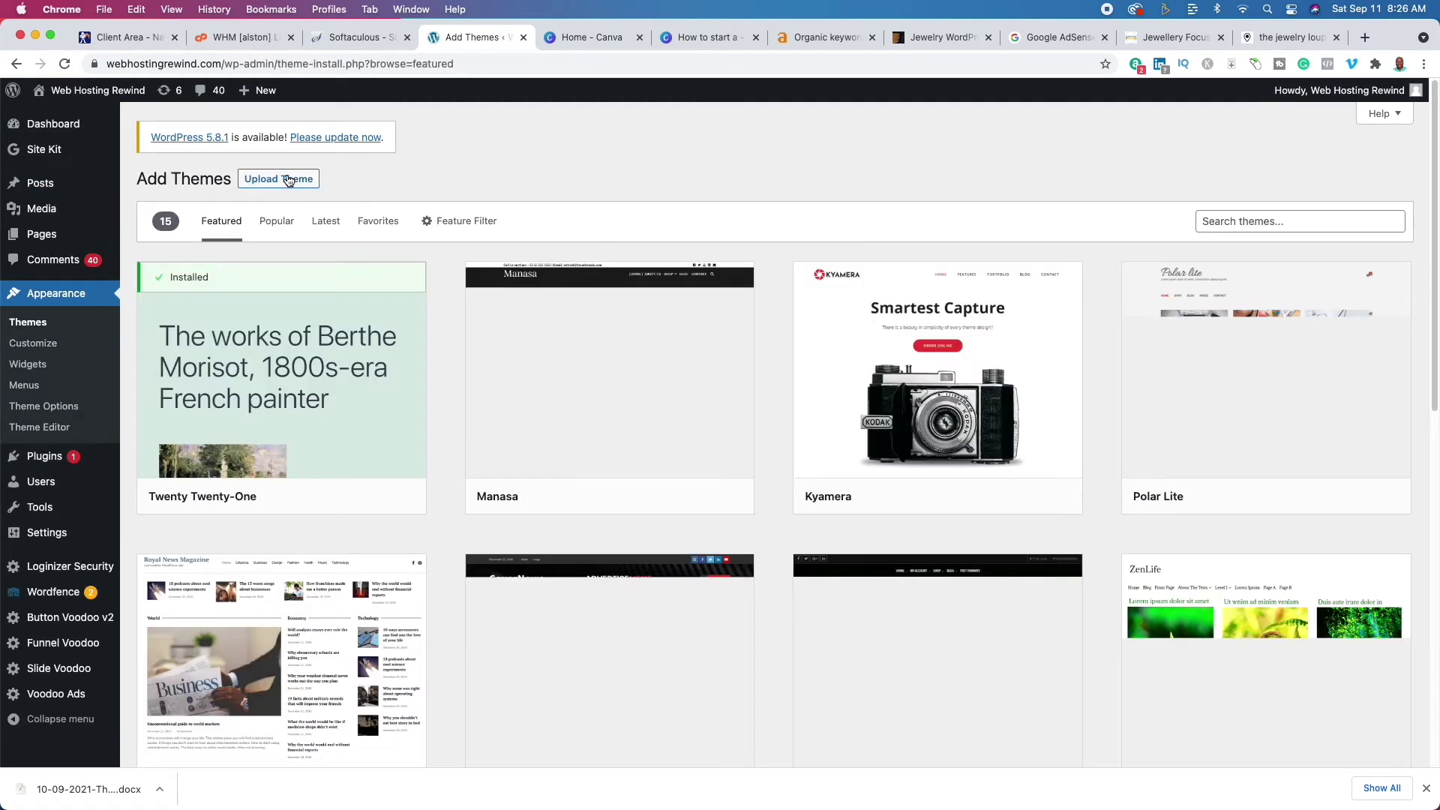
pyautogui.click(288, 179)
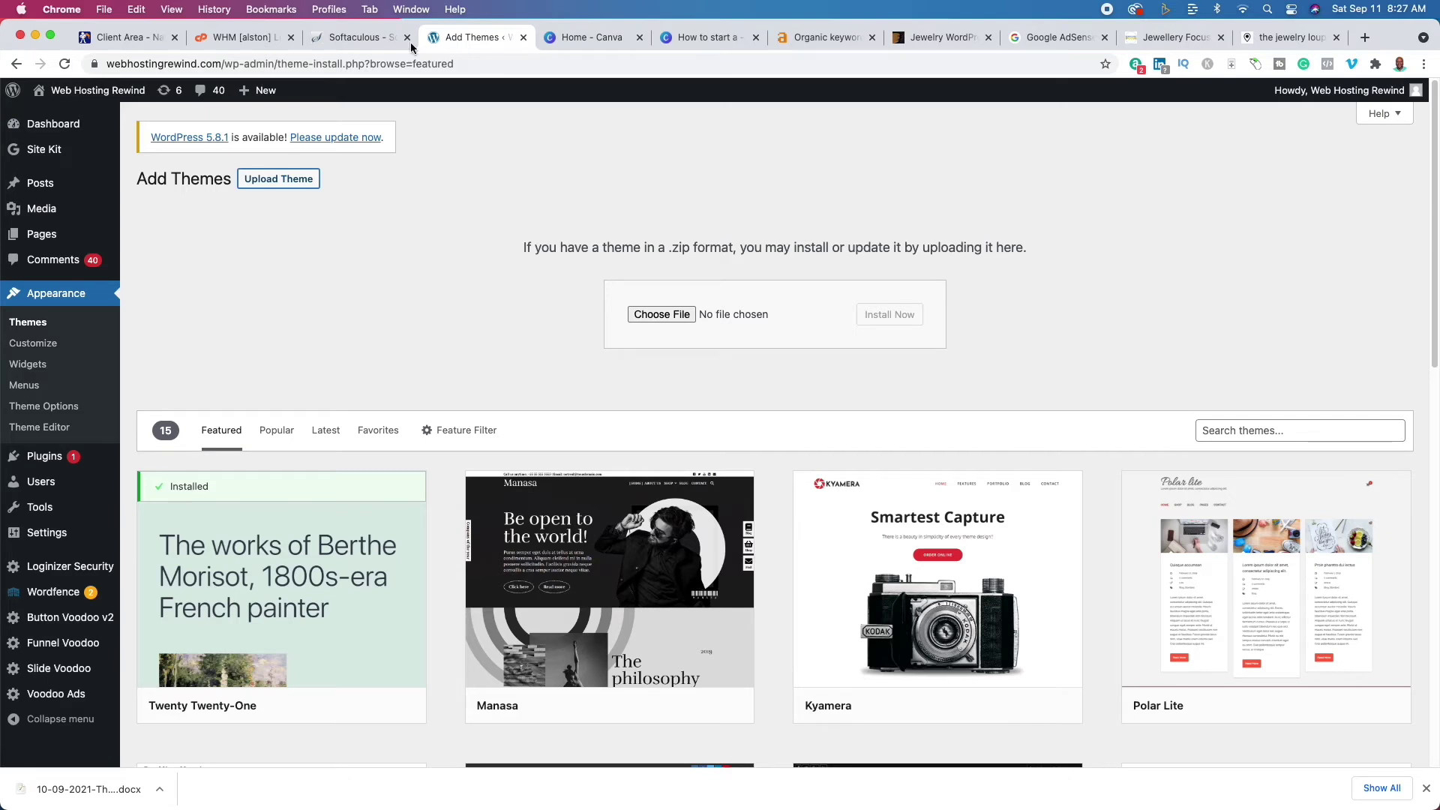
# - Check the Steps slide in Canva, and return to WordPress to create a new blank post
pyautogui.click(709, 38)
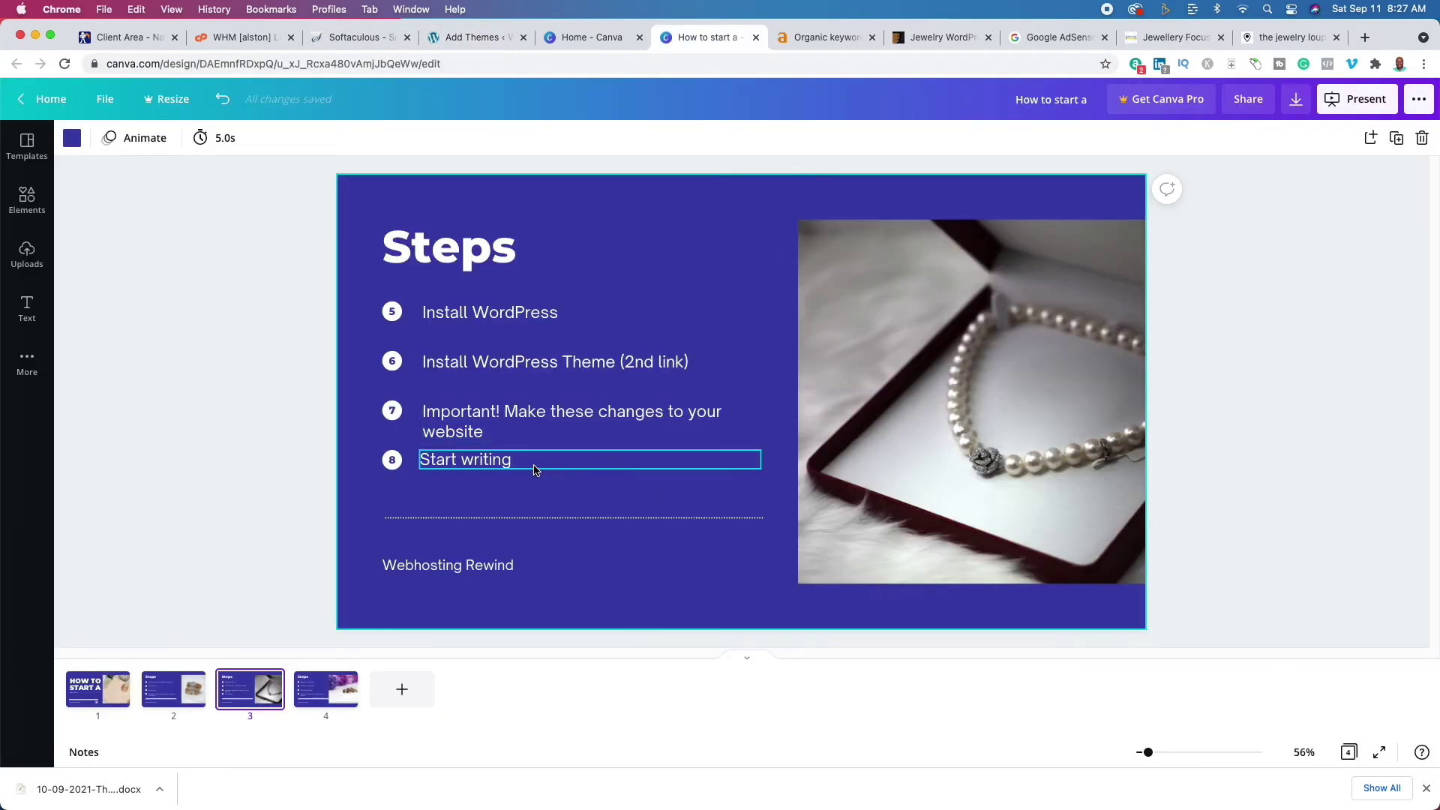
pyautogui.click(483, 39)
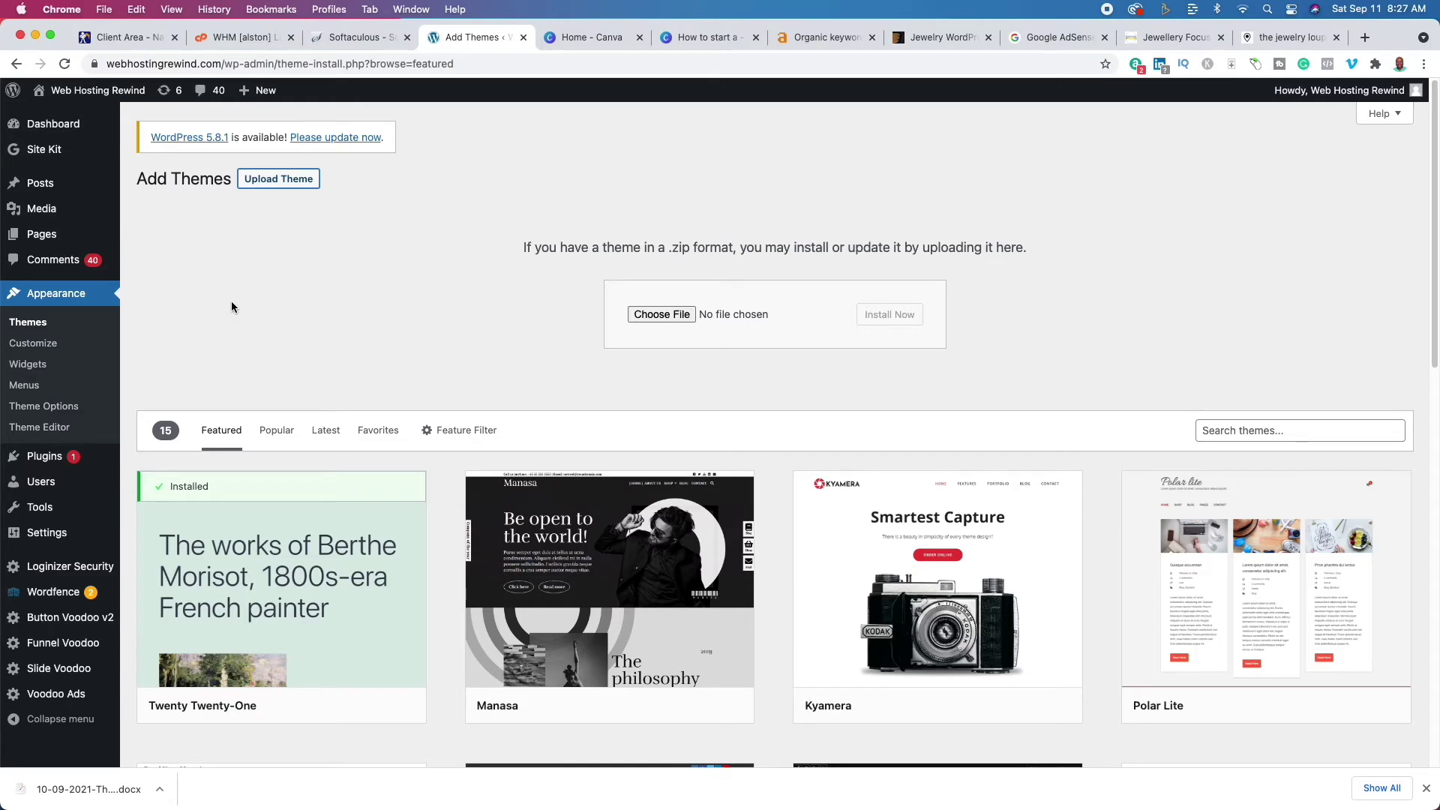
pyautogui.click(42, 187)
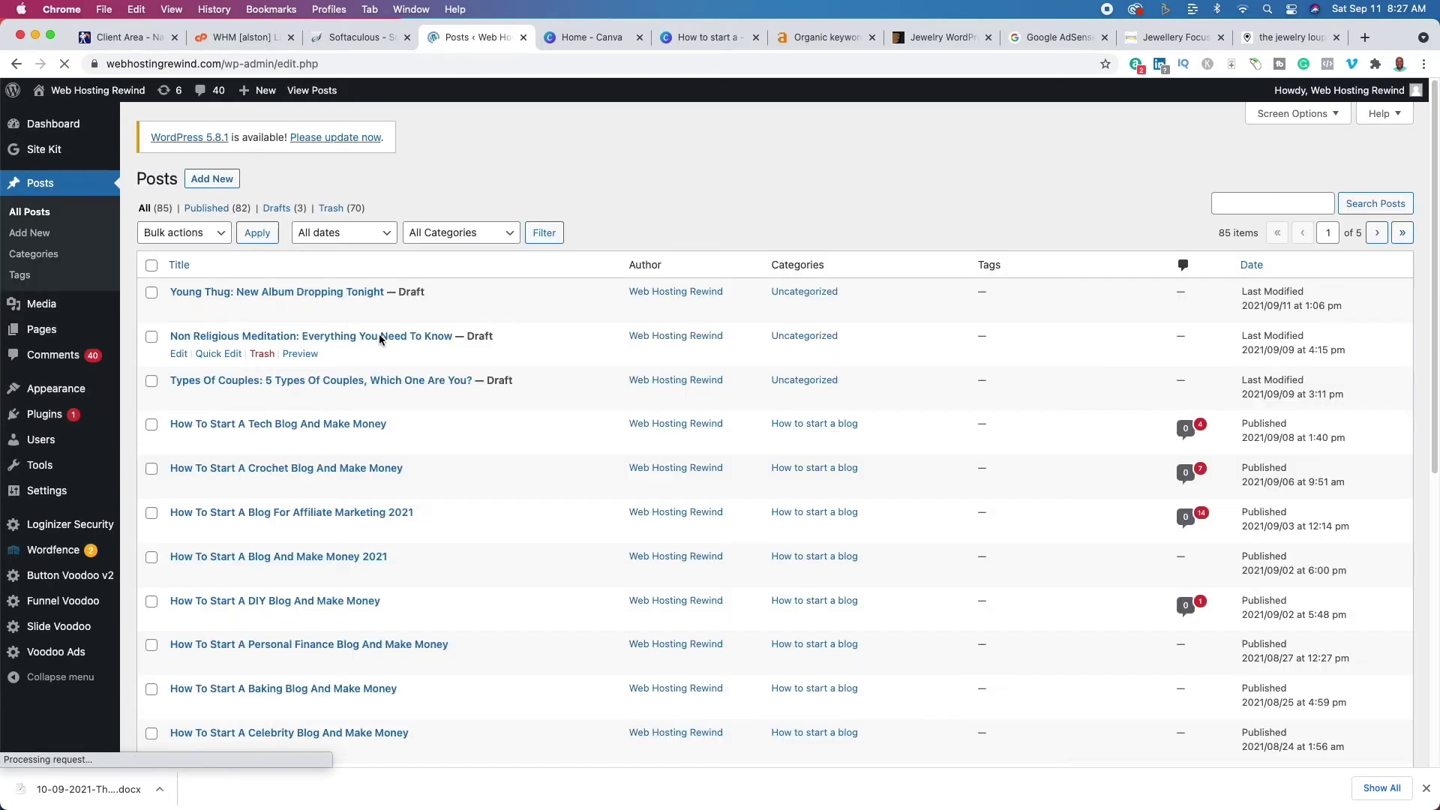
pyautogui.click(207, 180)
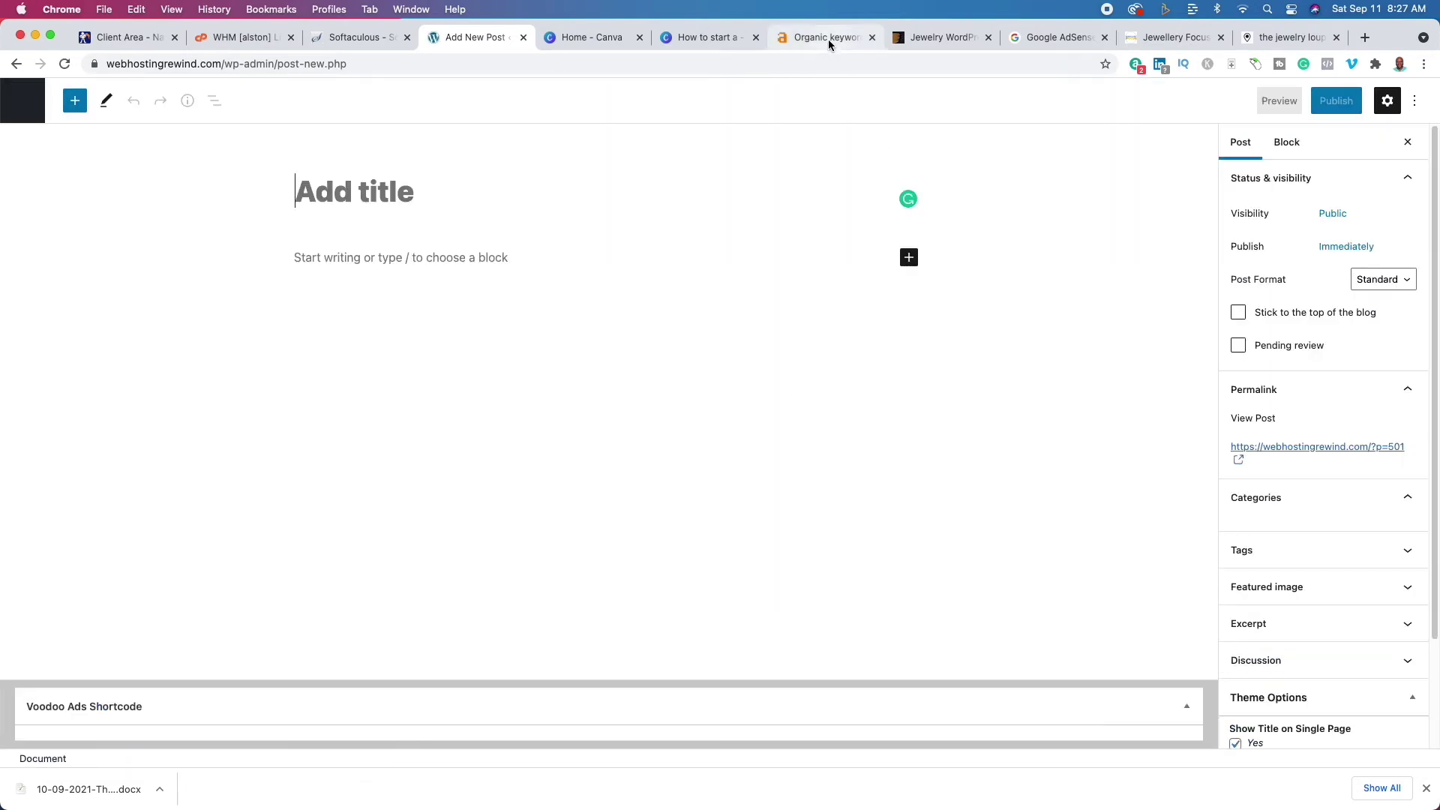
# - Copy the keyword "how to model jewelry" from the Ahrefs organic keywords list into the new WordPress post's title
pyautogui.click(828, 38)
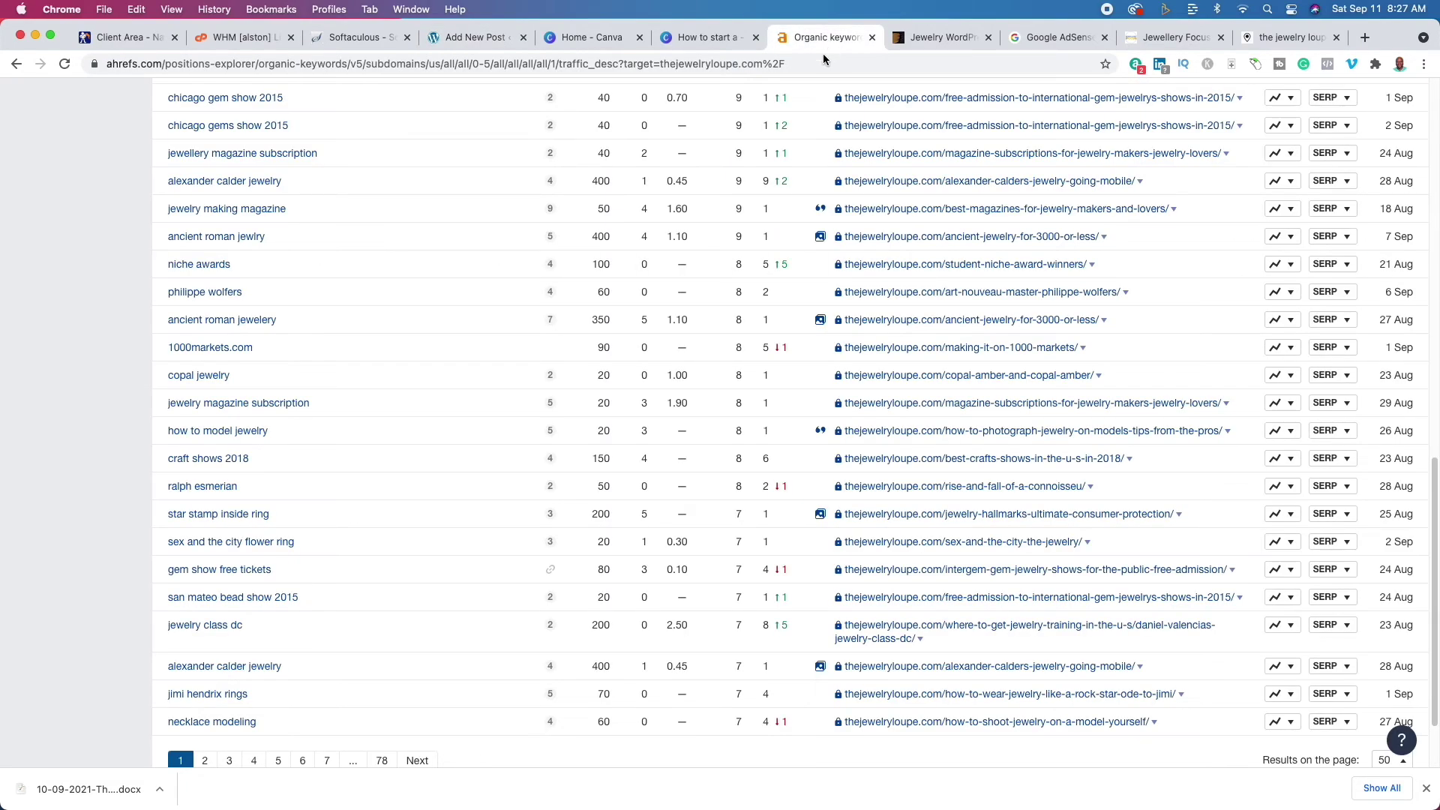
pyautogui.scroll(10, 255, 390)
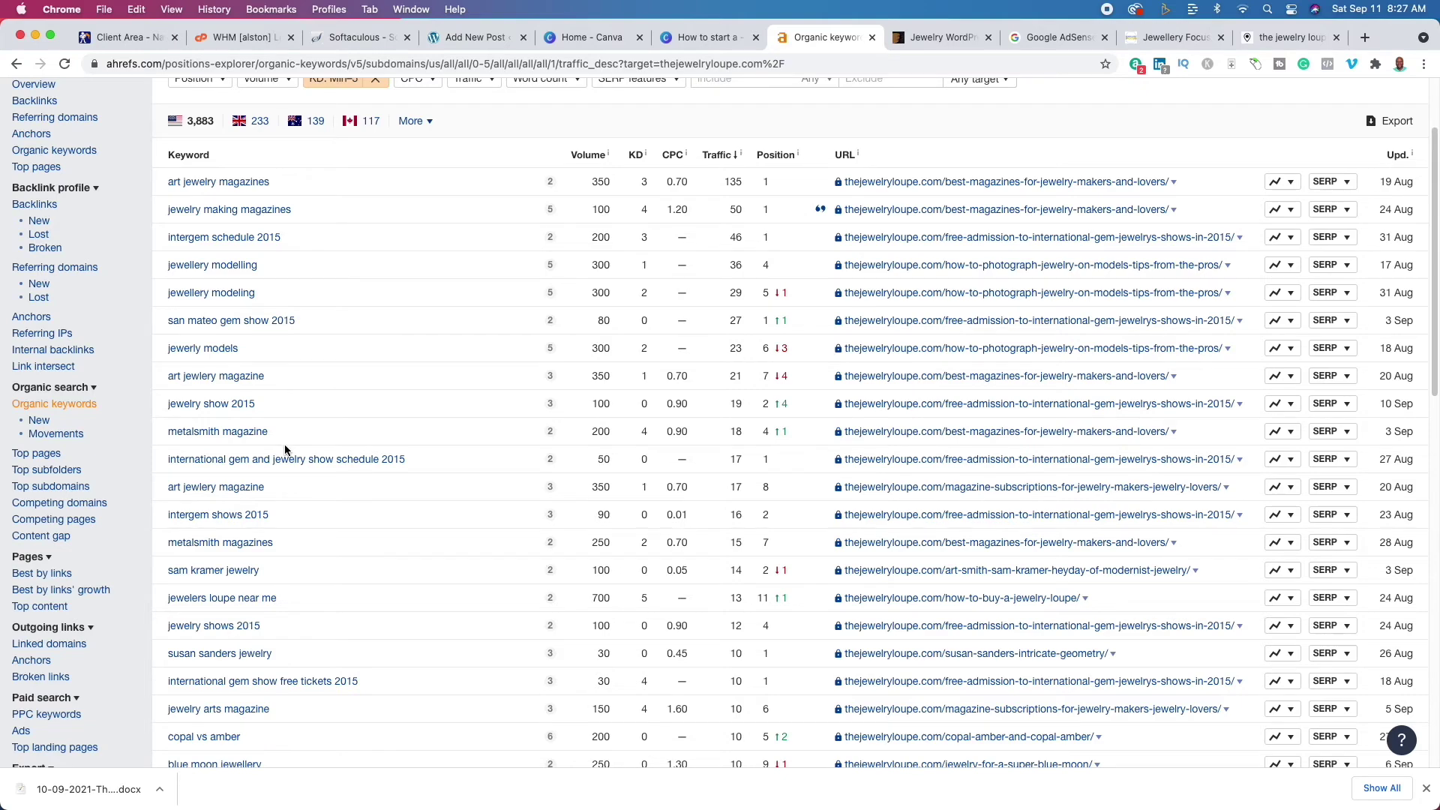
pyautogui.scroll(-10, 285, 450)
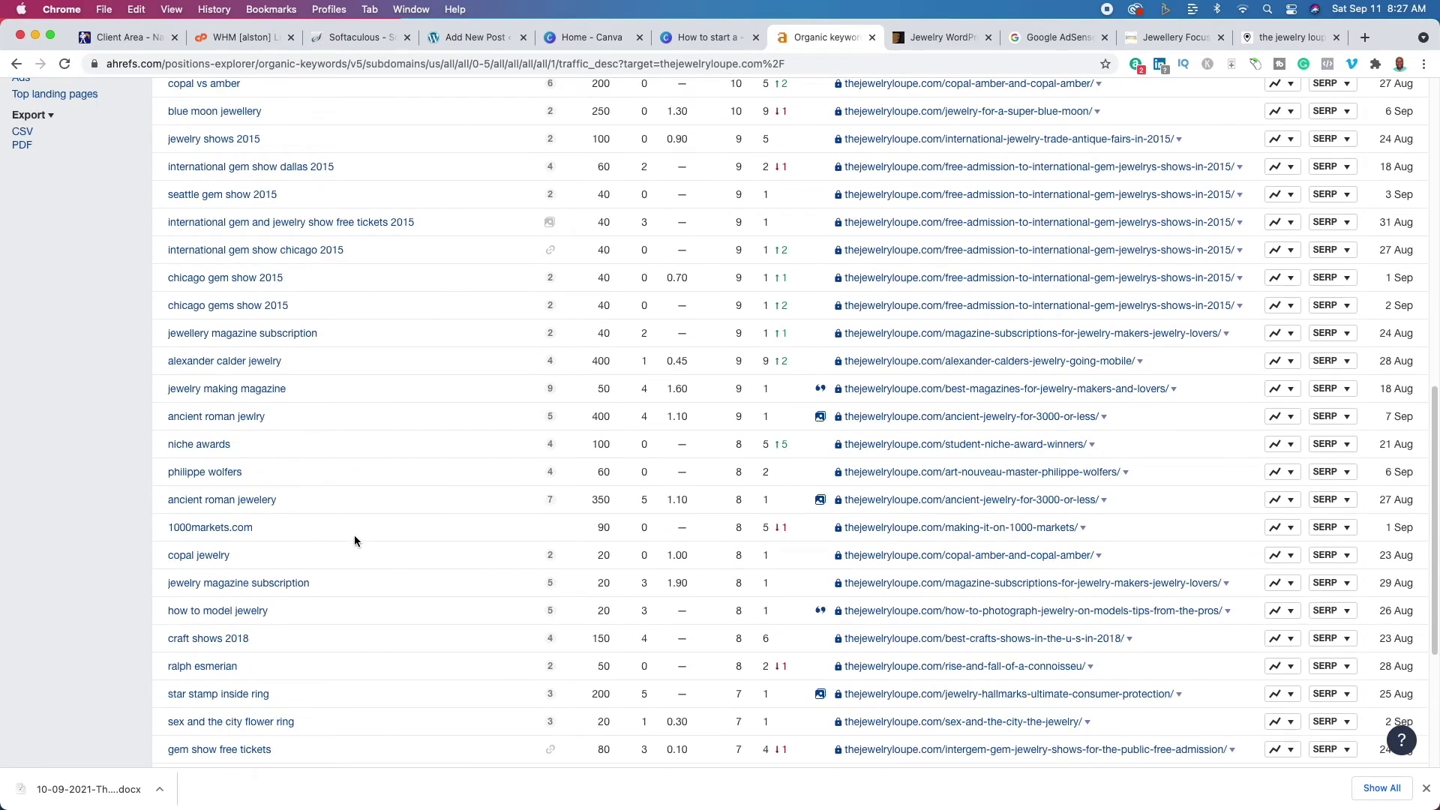
pyautogui.scroll(-3, 354, 534)
pyautogui.moveTo(285, 440); pyautogui.dragTo(168, 433)
pyautogui.press('super+c')
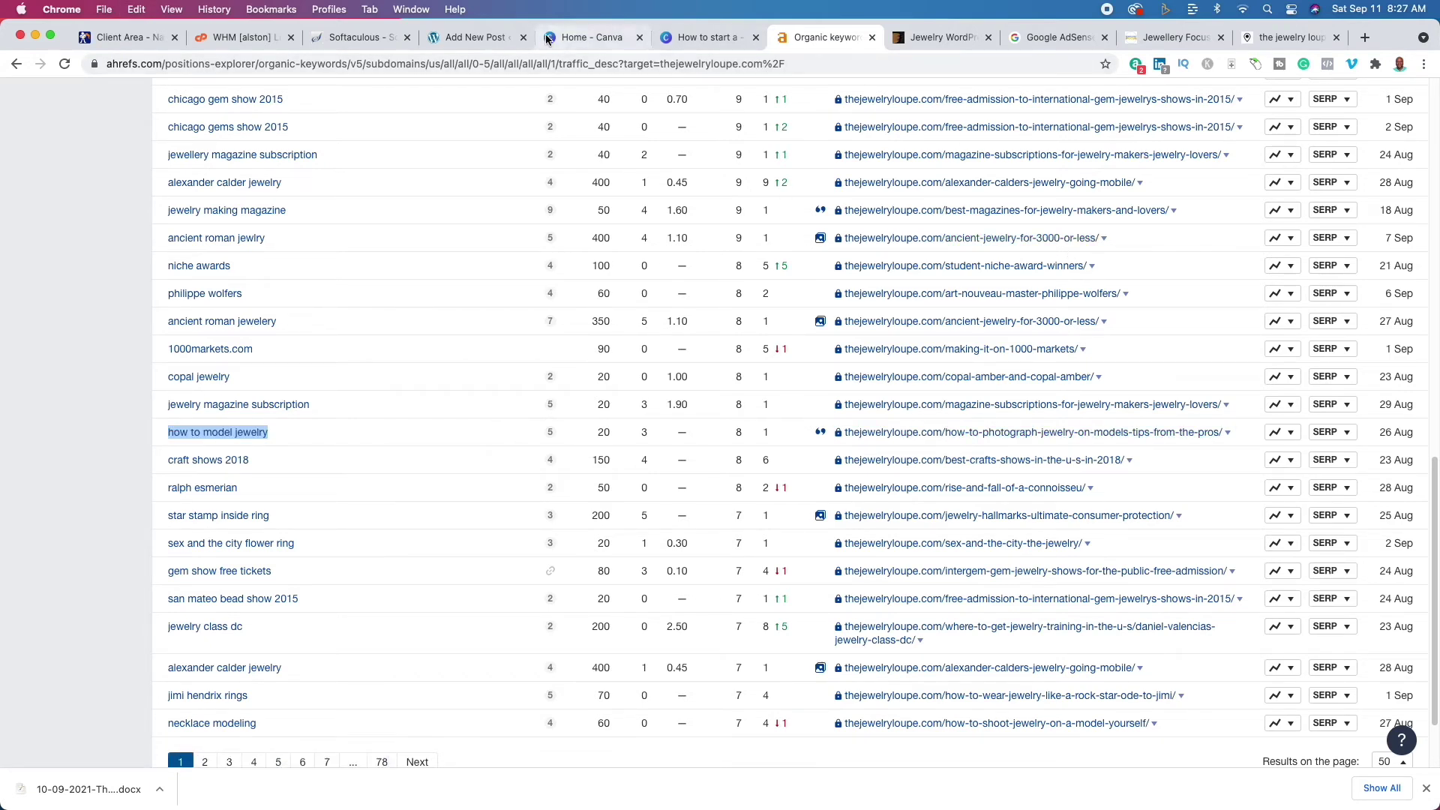
pyautogui.click(477, 37)
pyautogui.press('super+v')
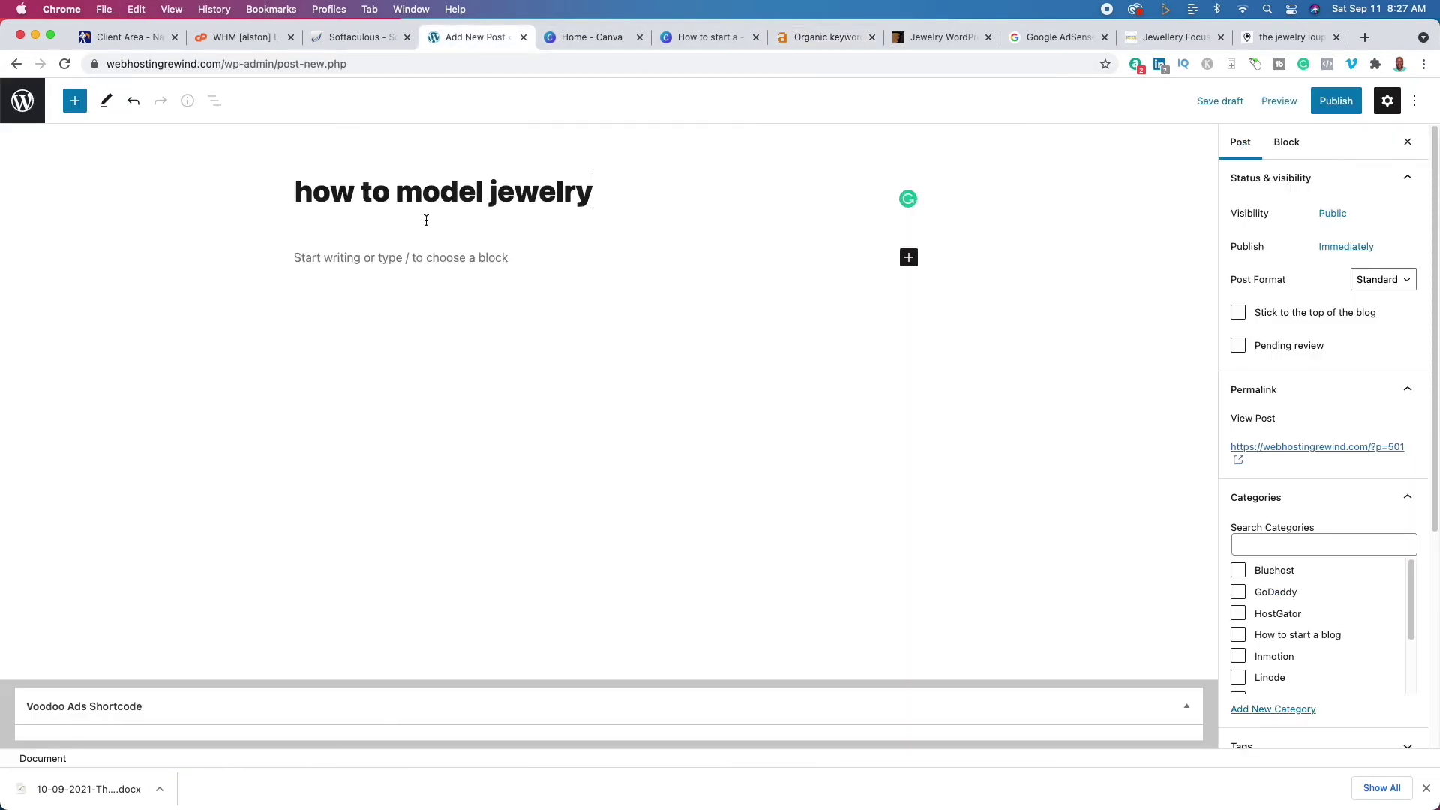
# - Capitalize each word of the post title so that it reads "How To Model Jewelry"
pyautogui.moveTo(308, 193); pyautogui.dragTo(409, 200)
pyautogui.write('H')
pyautogui.write('T')
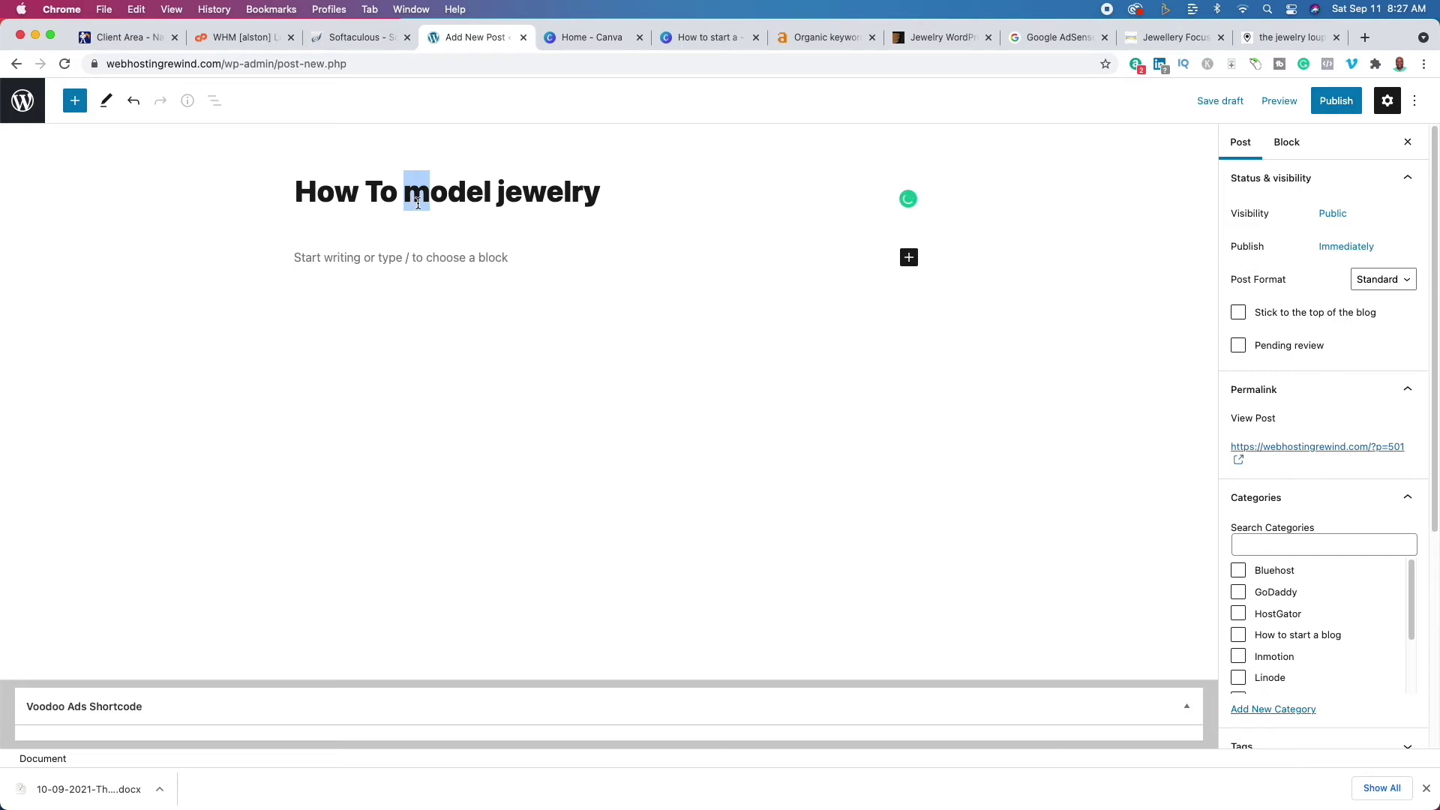
pyautogui.write('M')
pyautogui.moveTo(507, 197); pyautogui.dragTo(500, 203)
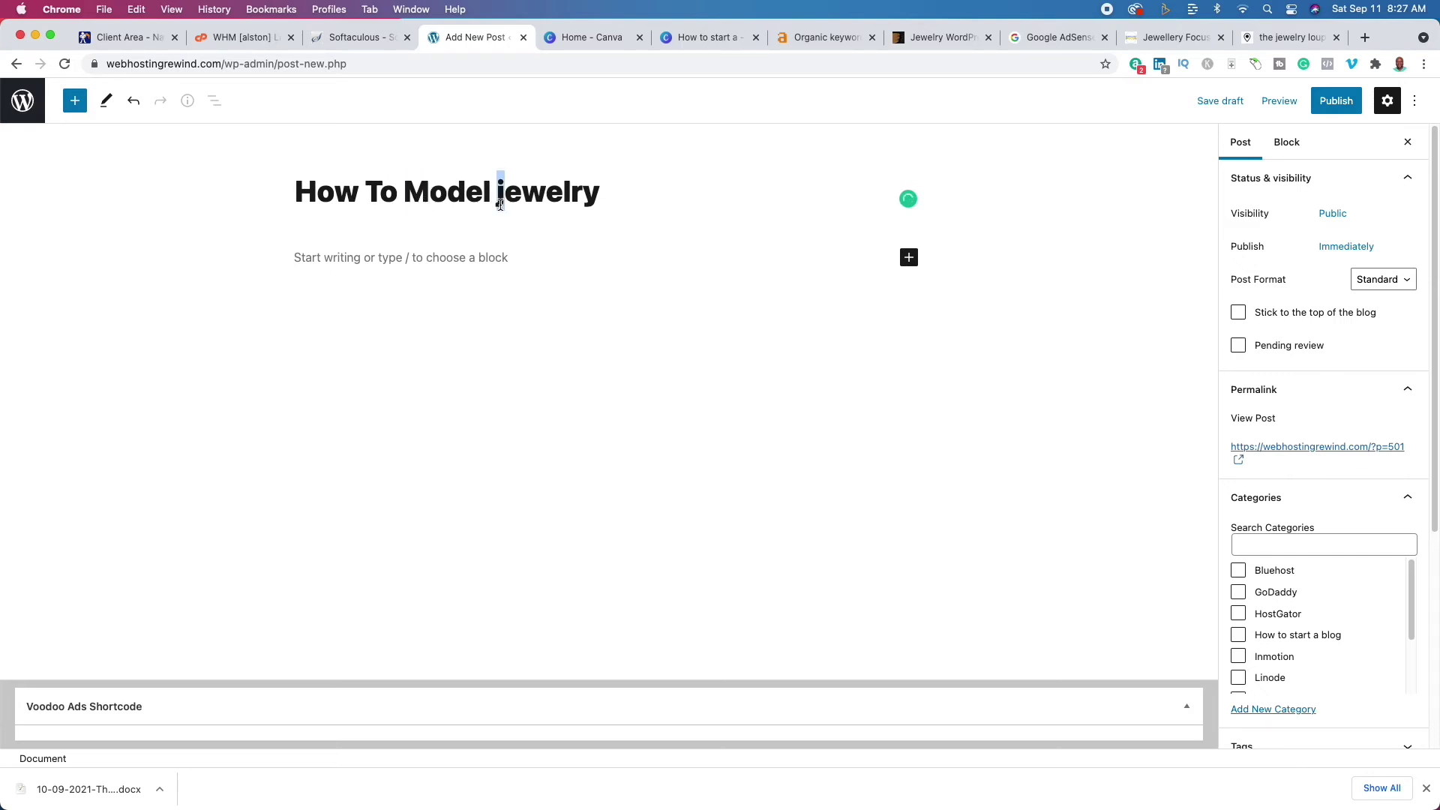
pyautogui.write('J')
# - Extend the post title with ": Everything You Need To Know"
pyautogui.click(725, 197)
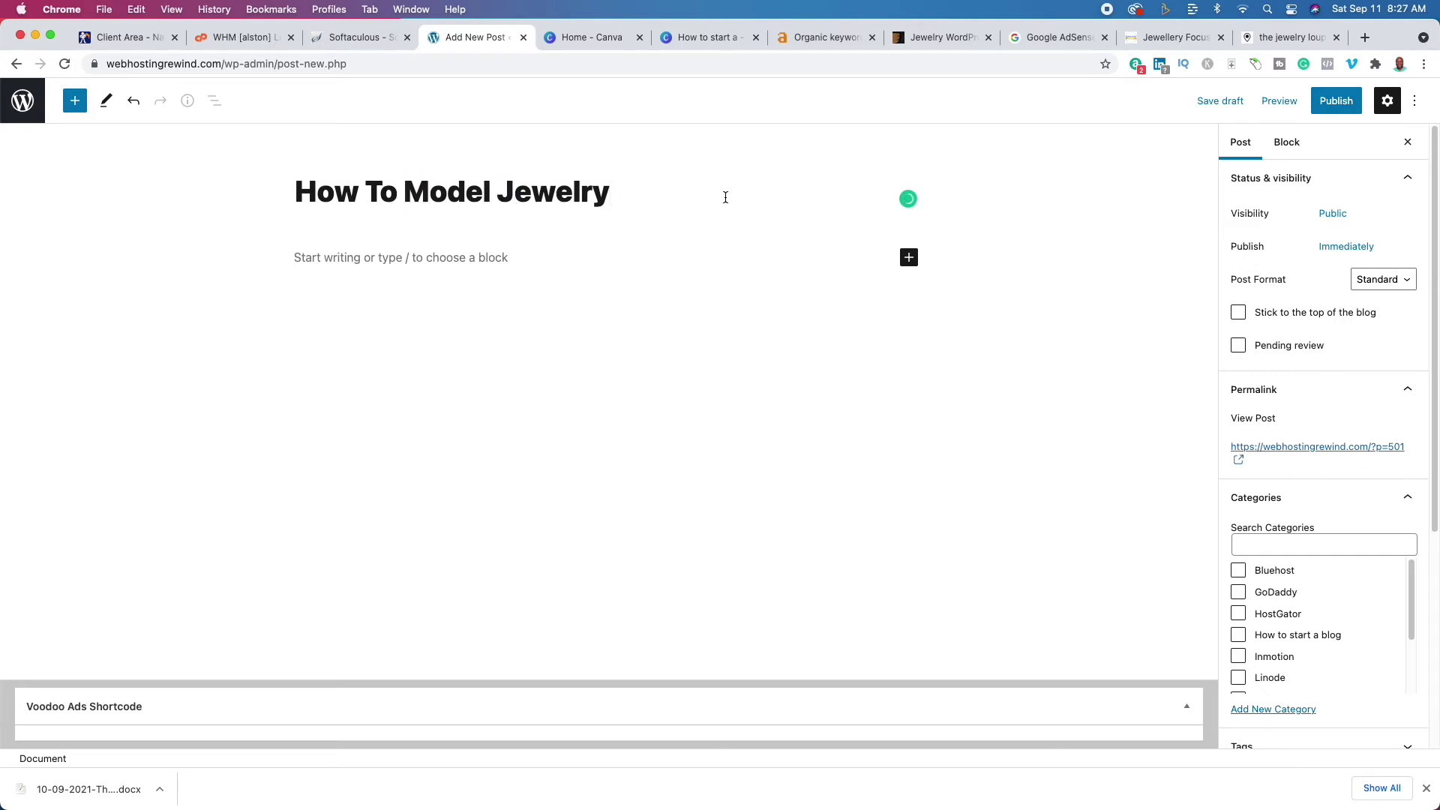
pyautogui.write(': Everything ')
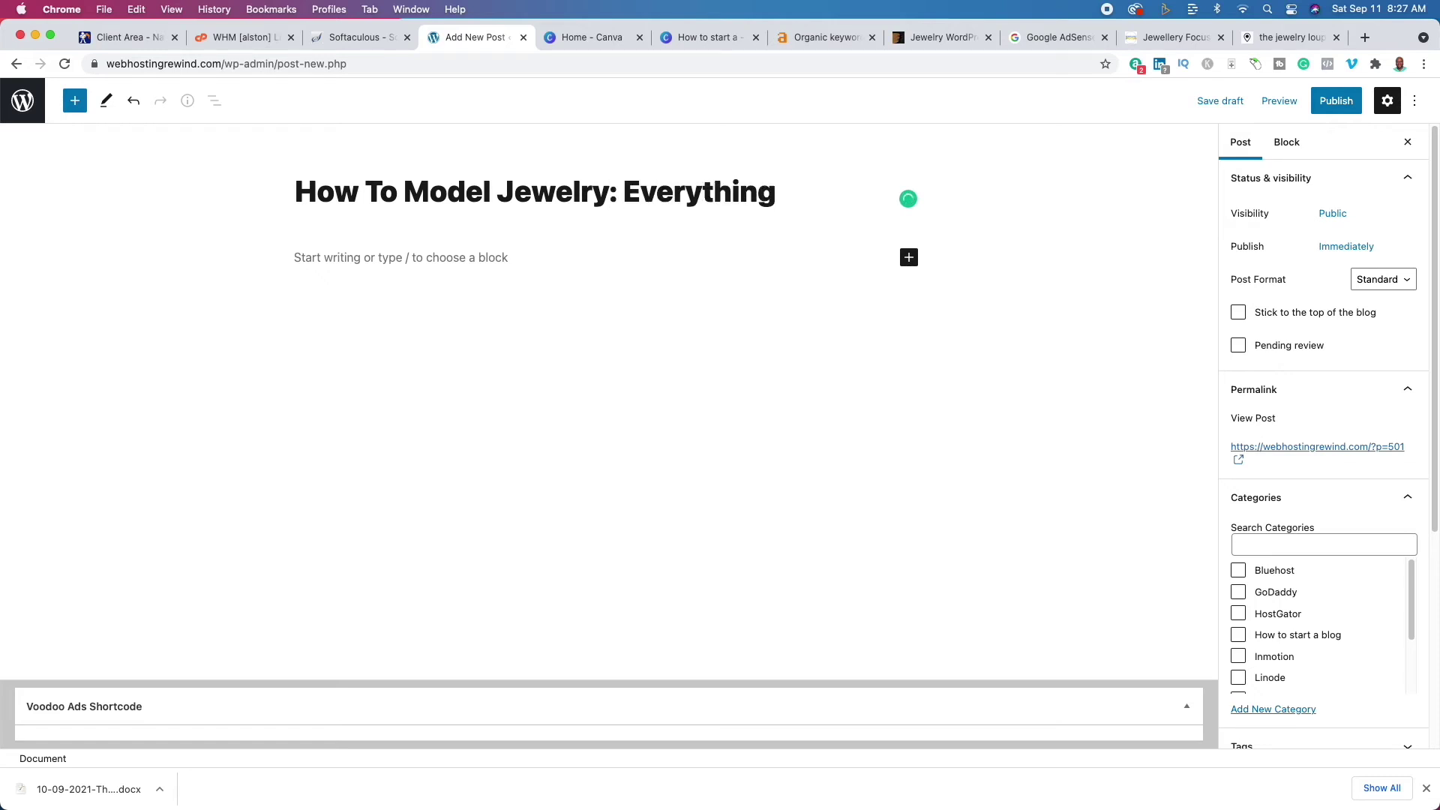
pyautogui.write('You Need')
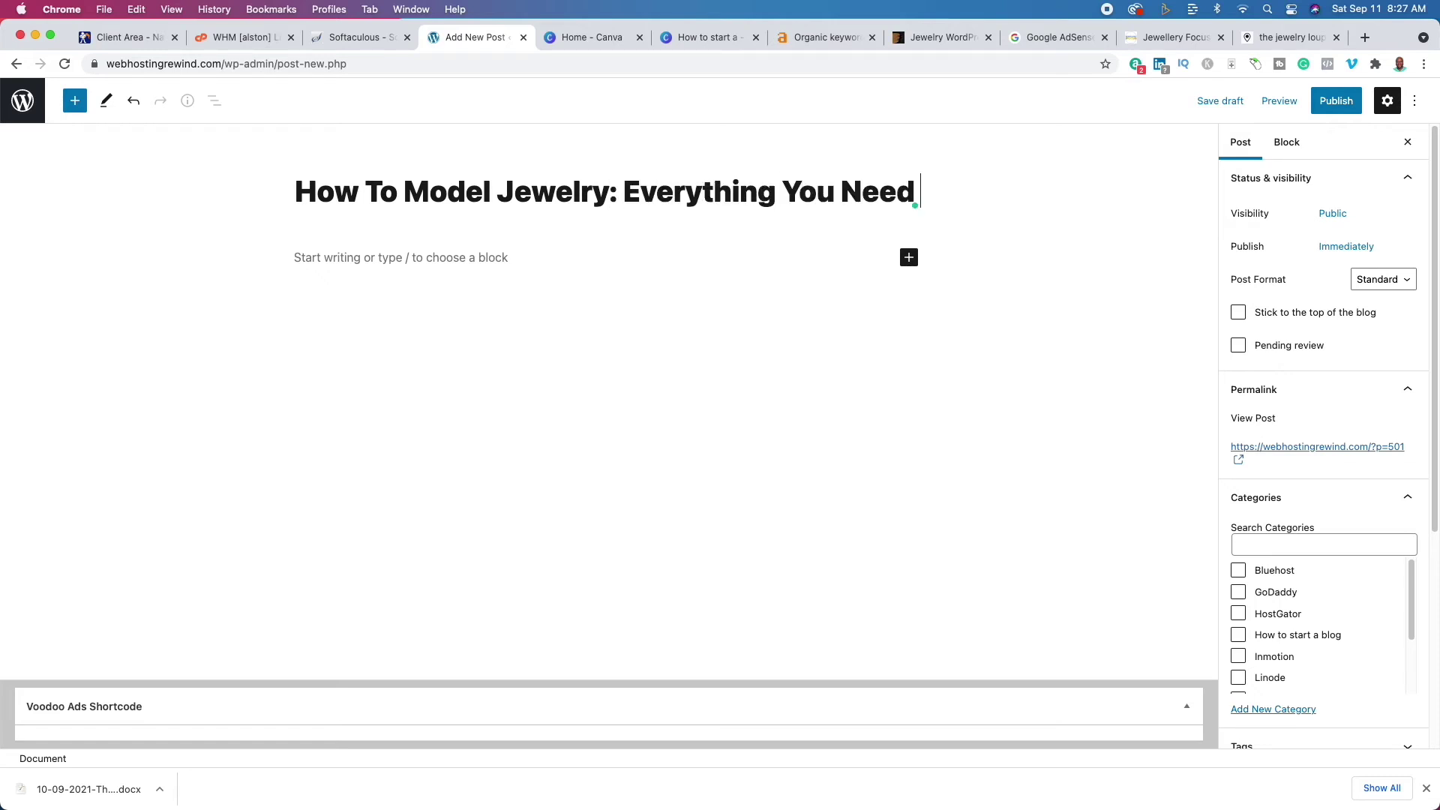
pyautogui.write(' To Know')
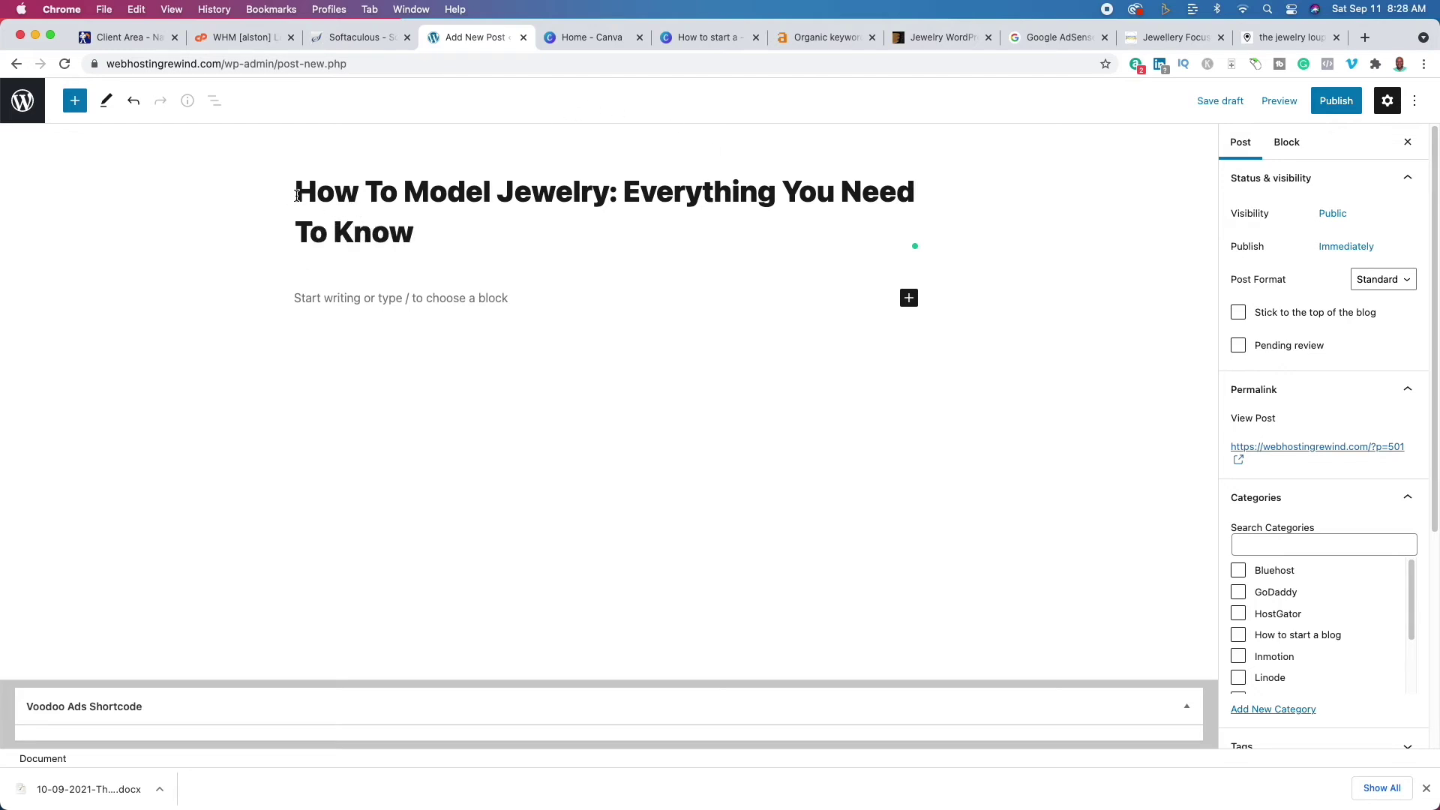
pyautogui.moveTo(297, 195); pyautogui.dragTo(679, 230)
pyautogui.click(636, 193)
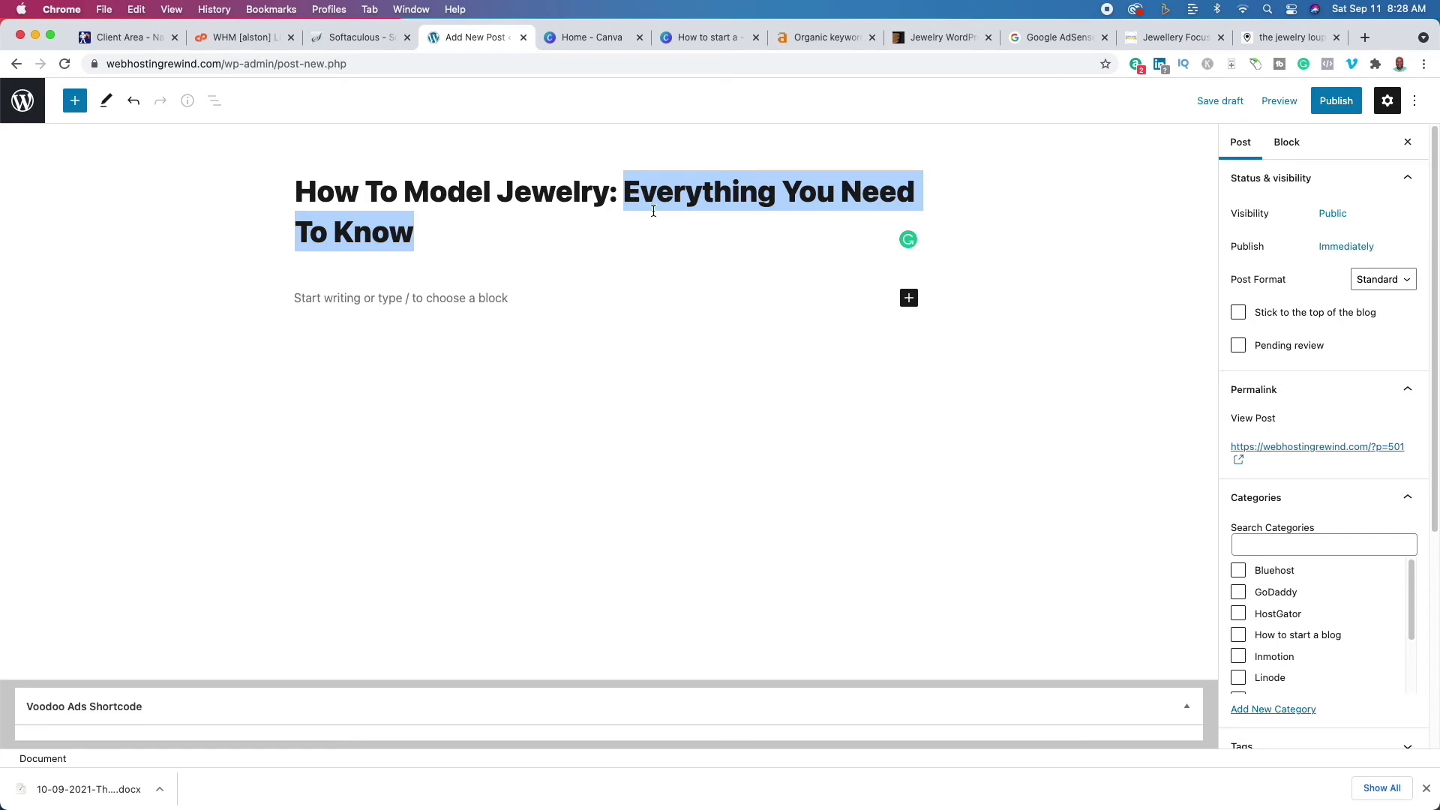
pyautogui.click(492, 197)
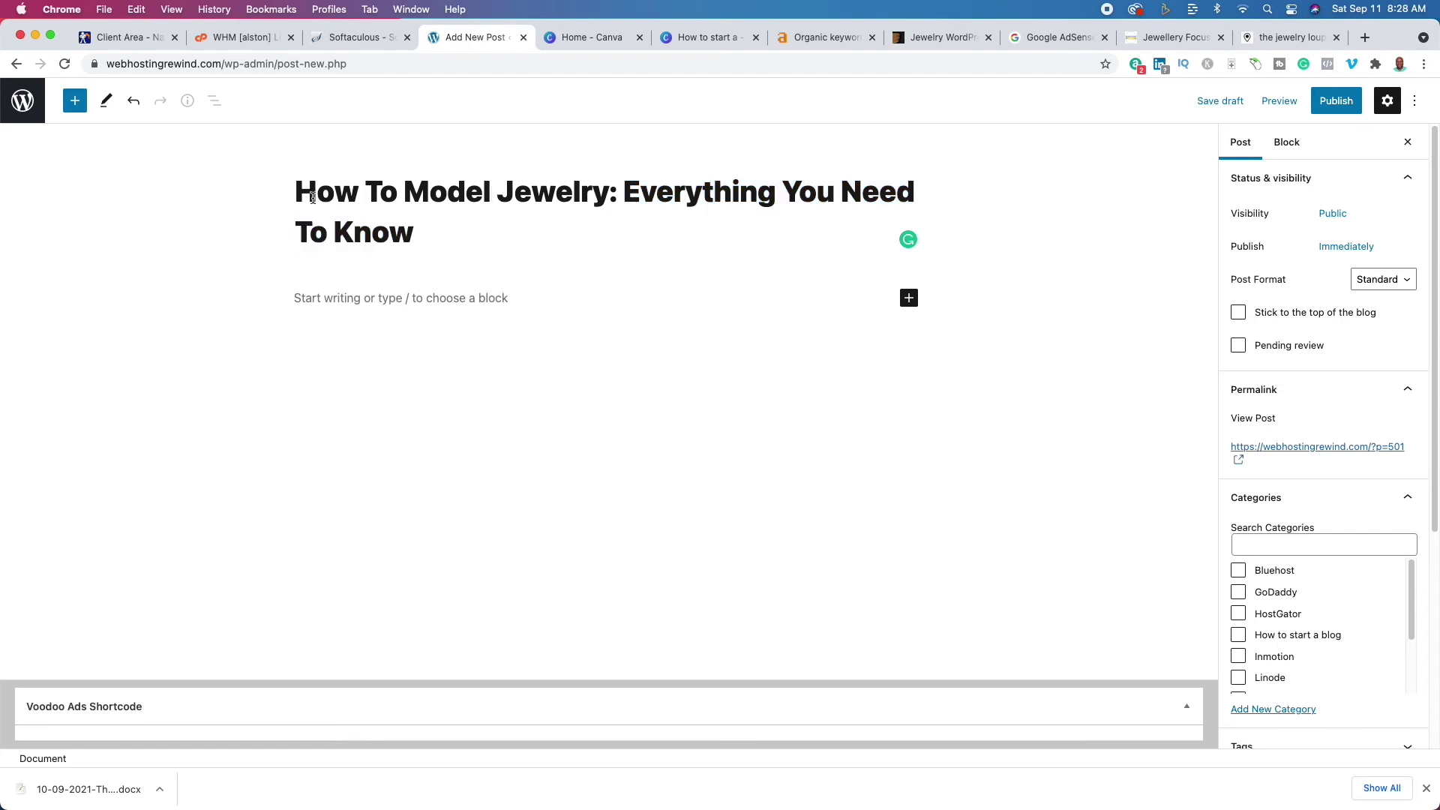
# - Copy "How To Model Jewelry" from the post title and search Google for it in a new browser tab
pyautogui.moveTo(297, 192); pyautogui.dragTo(608, 208)
pyautogui.hotkey('ctrl', 'c')
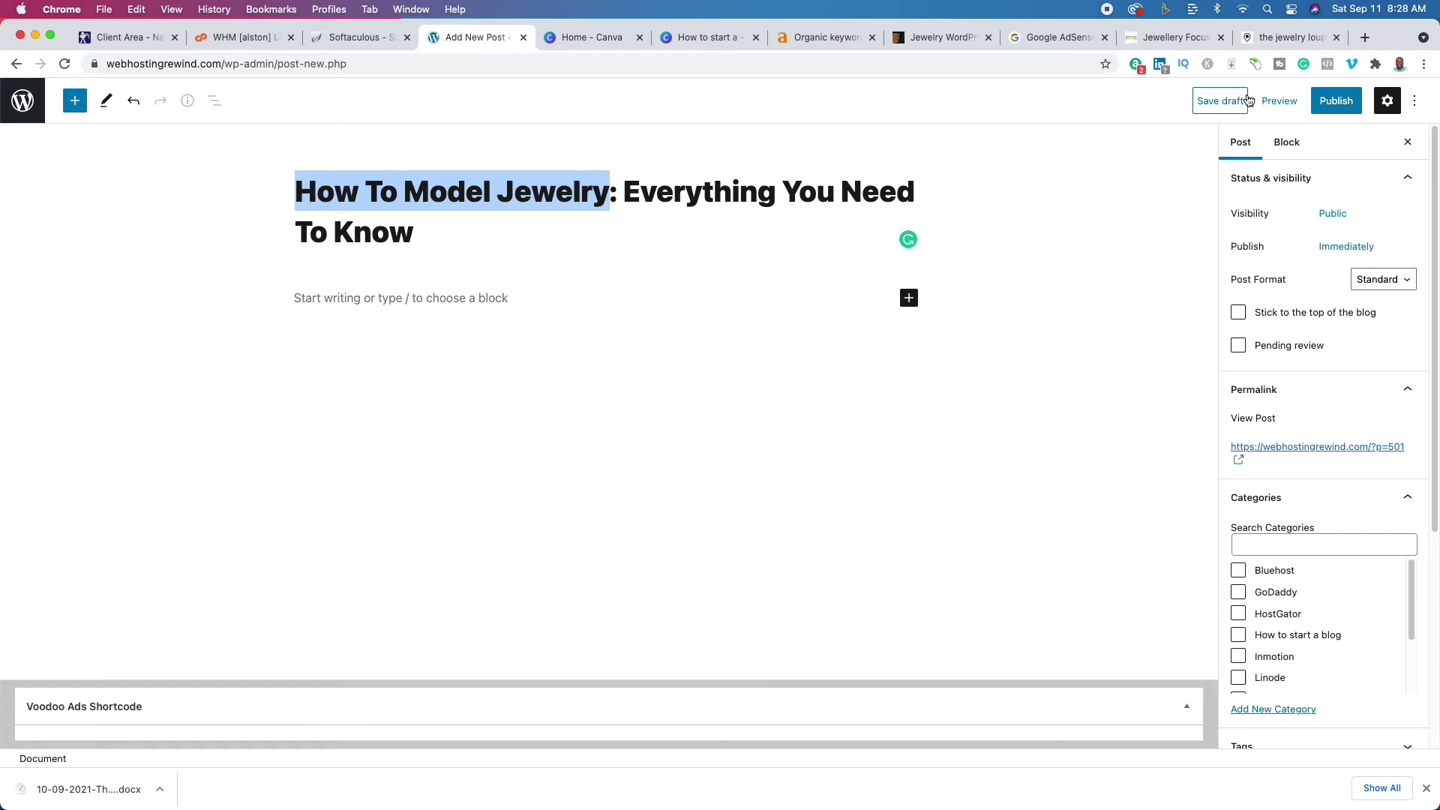
pyautogui.click(1372, 42)
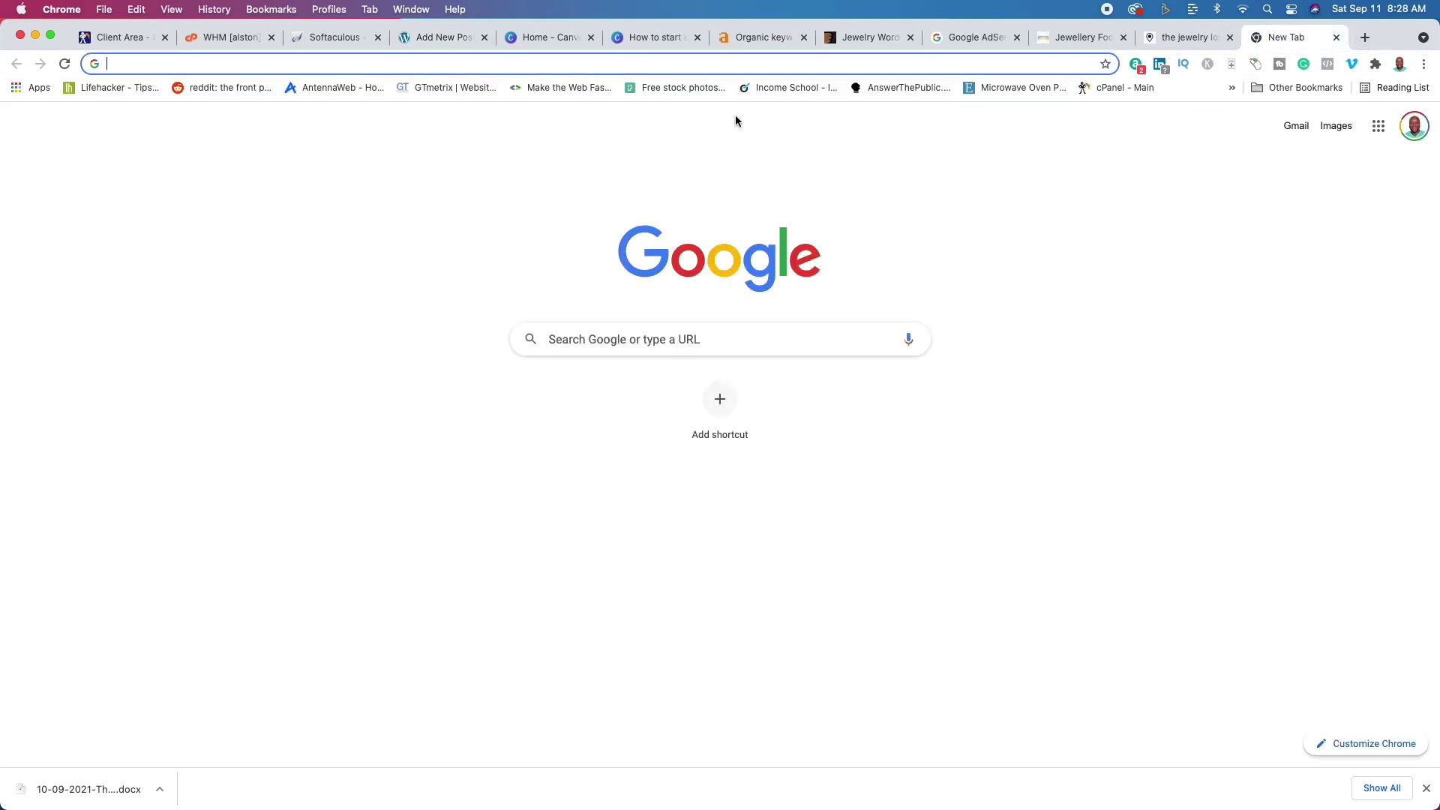
pyautogui.hotkey('ctrl', 'v')
pyautogui.press('Return')
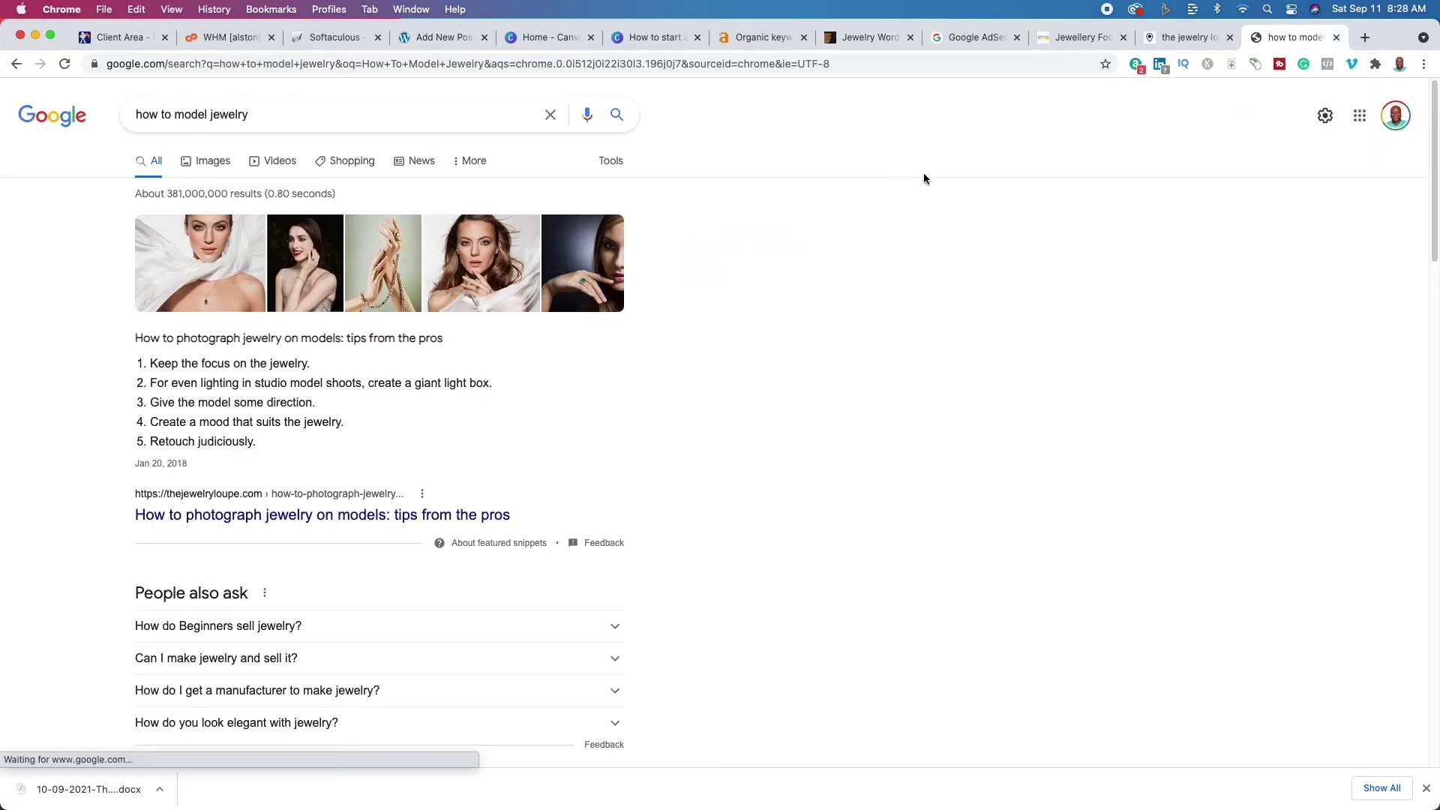
# - Open The Jewelry Loupe's "How to photograph jewelry on models: tips from the pros" and select the article's whole body text
pyautogui.click(289, 515)
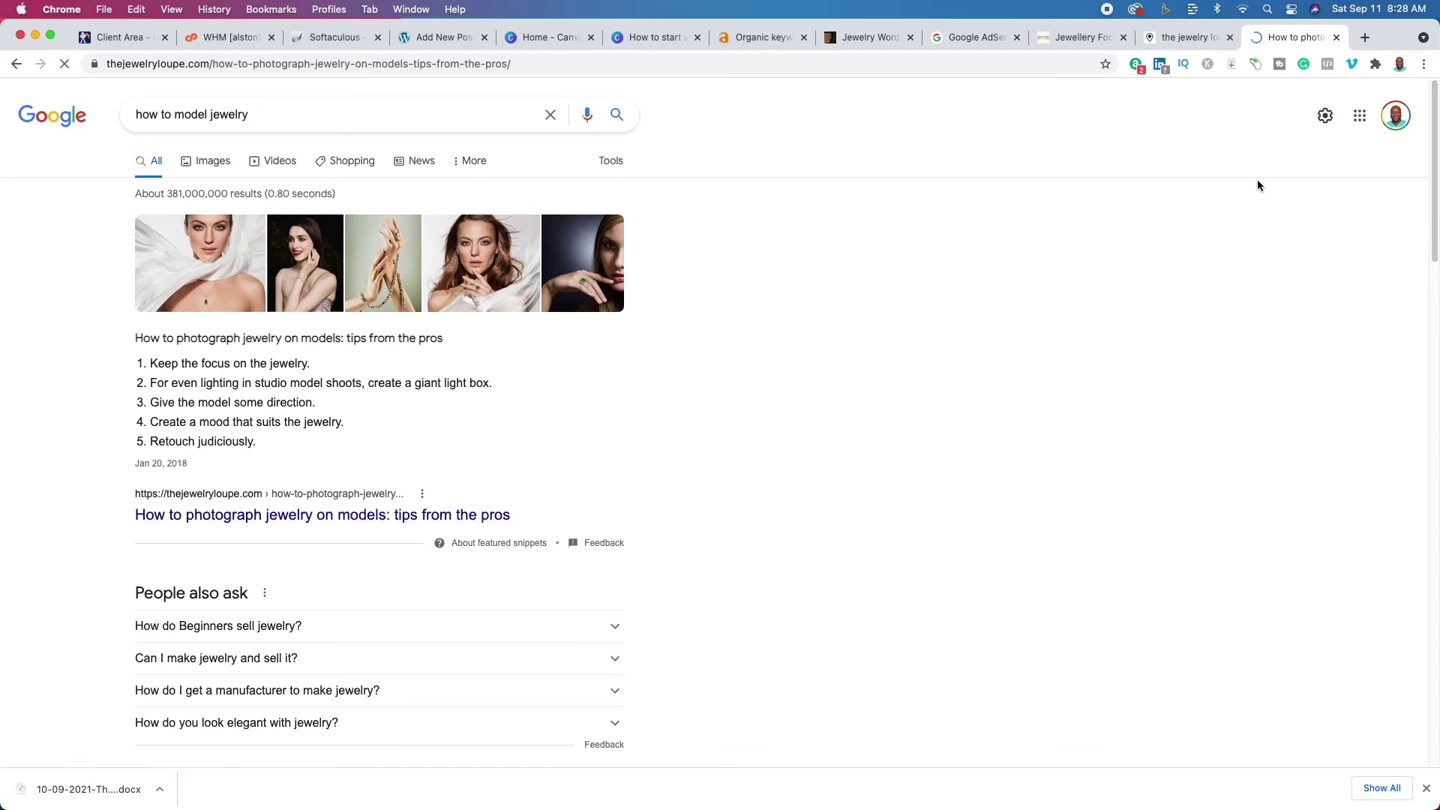
pyautogui.scroll(-10, 331, 410)
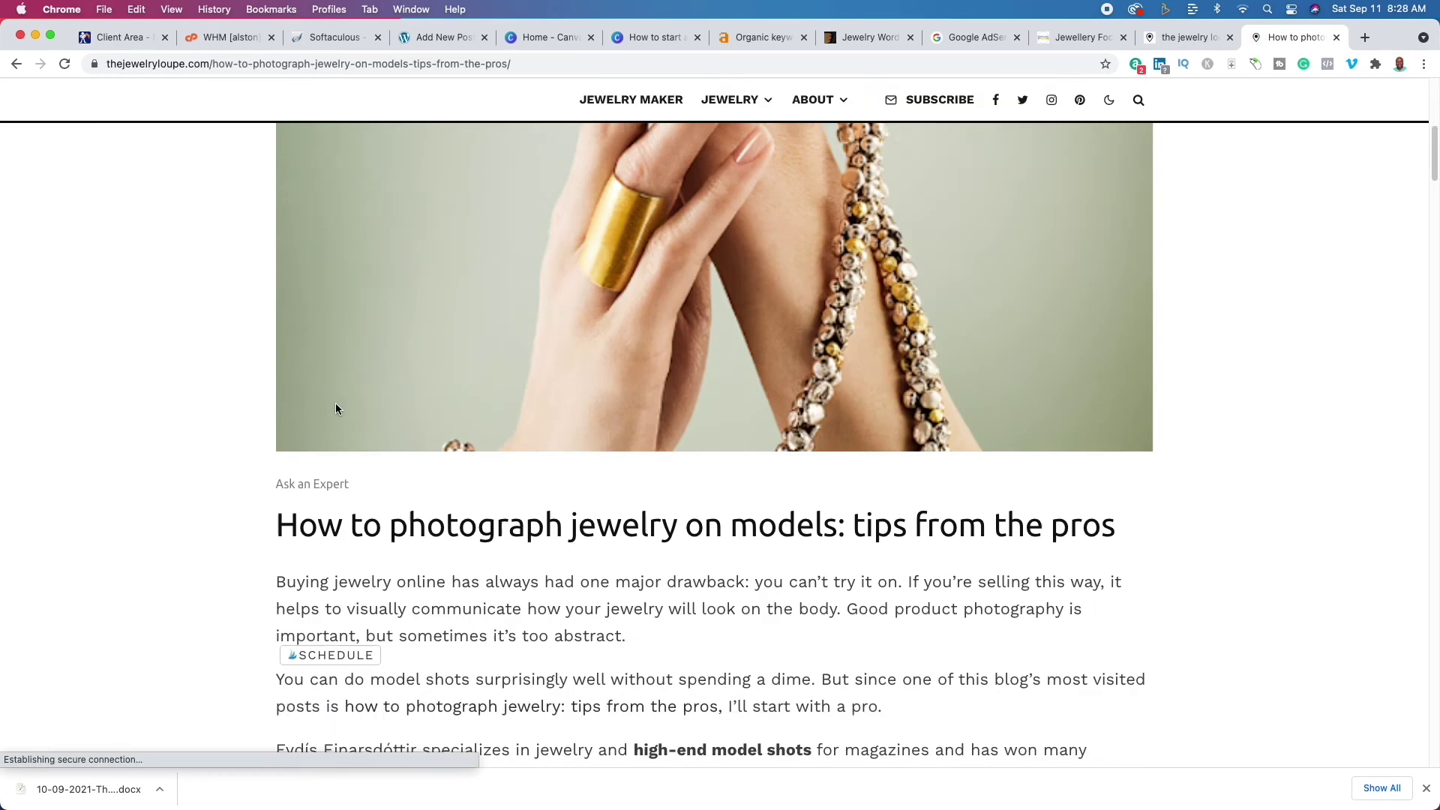
pyautogui.moveTo(277, 325); pyautogui.dragTo(884, 381)
pyautogui.scroll(-20, 791, 465)
pyautogui.scroll(-10, 794, 463)
pyautogui.scroll(8, 799, 465)
pyautogui.scroll(3, 833, 450)
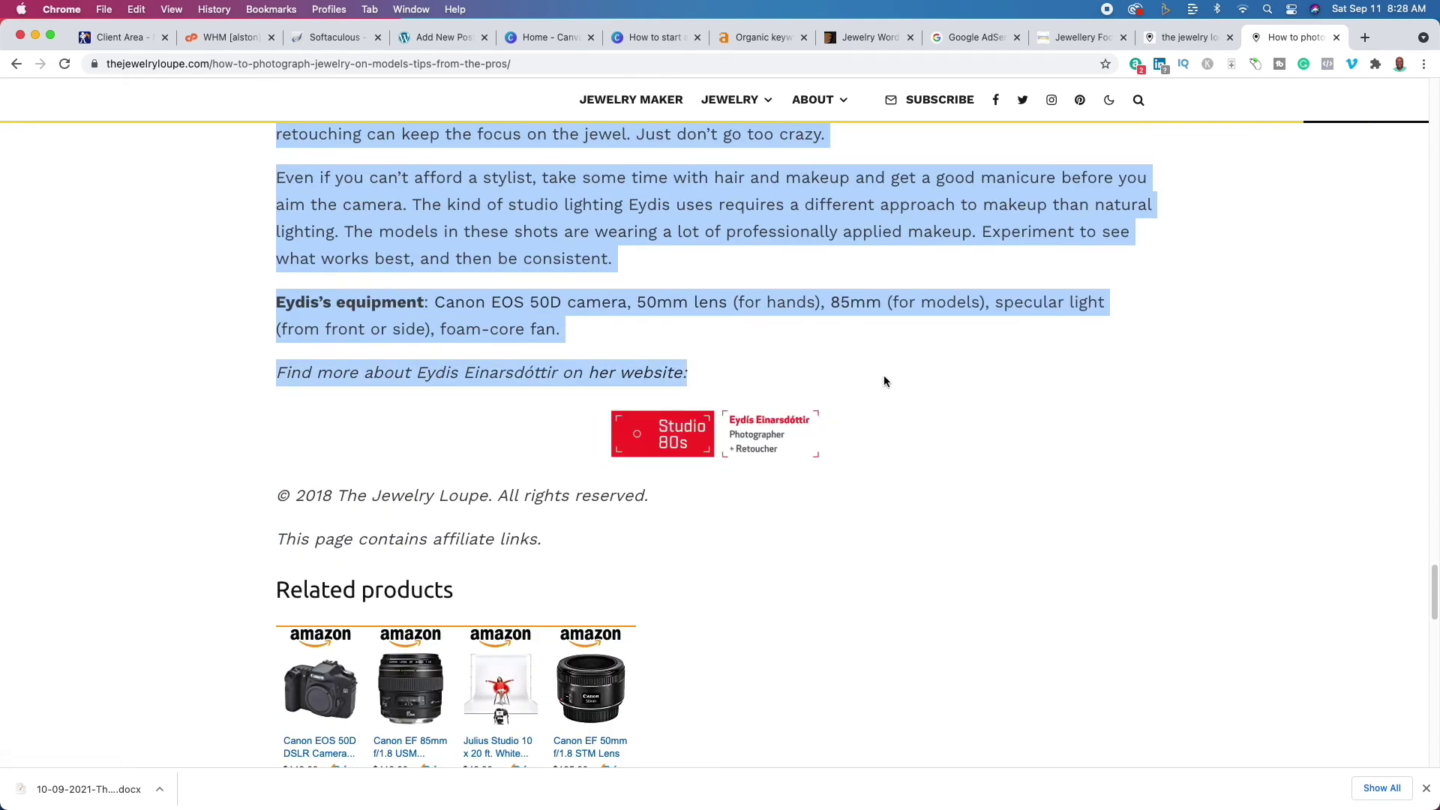
# - Count the words of the selected article text with Word Counter Plus, look back through the article and clear the selection
pyautogui.rightClick(848, 214)
pyautogui.click(935, 366)
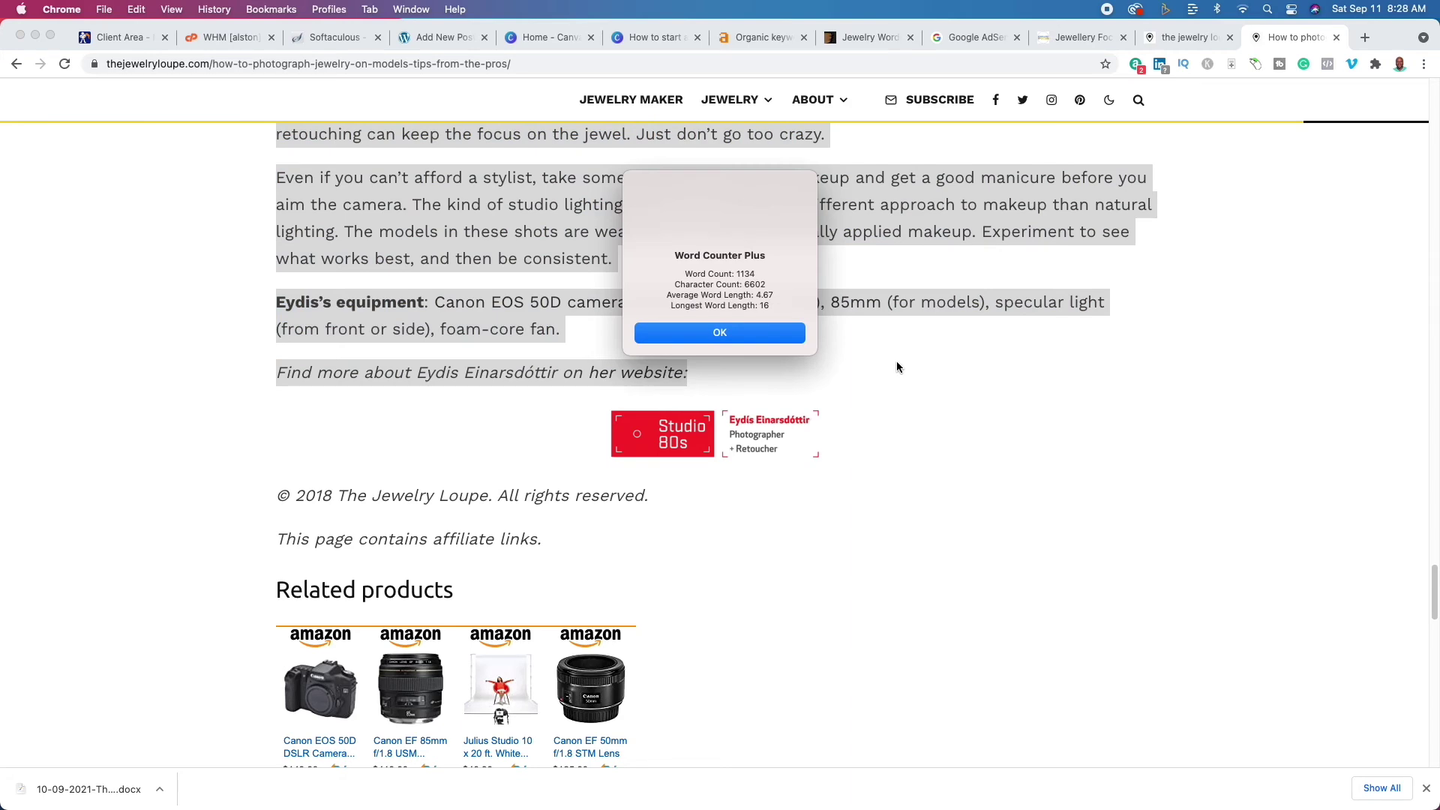
pyautogui.click(741, 340)
pyautogui.scroll(10, 952, 534)
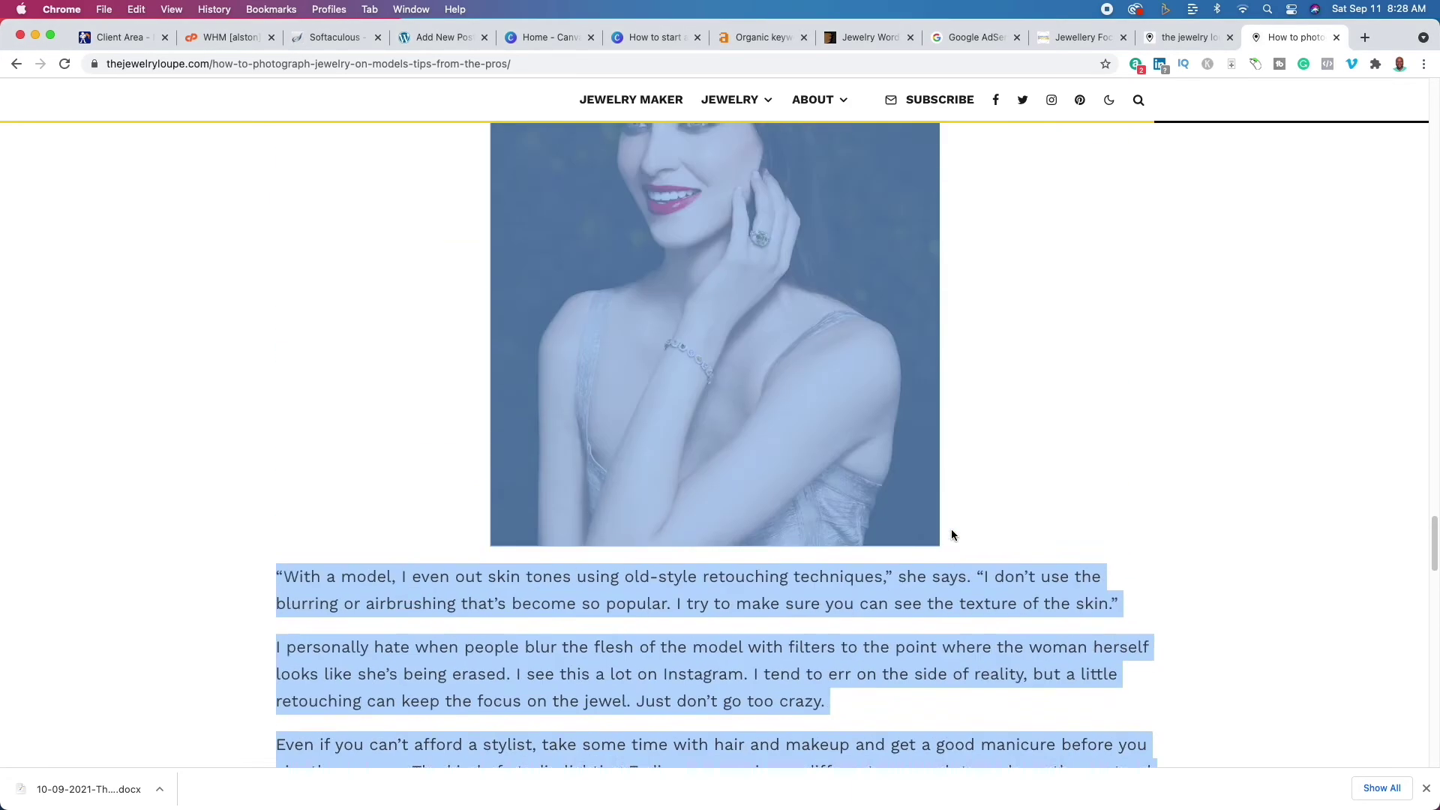
pyautogui.scroll(15, 951, 534)
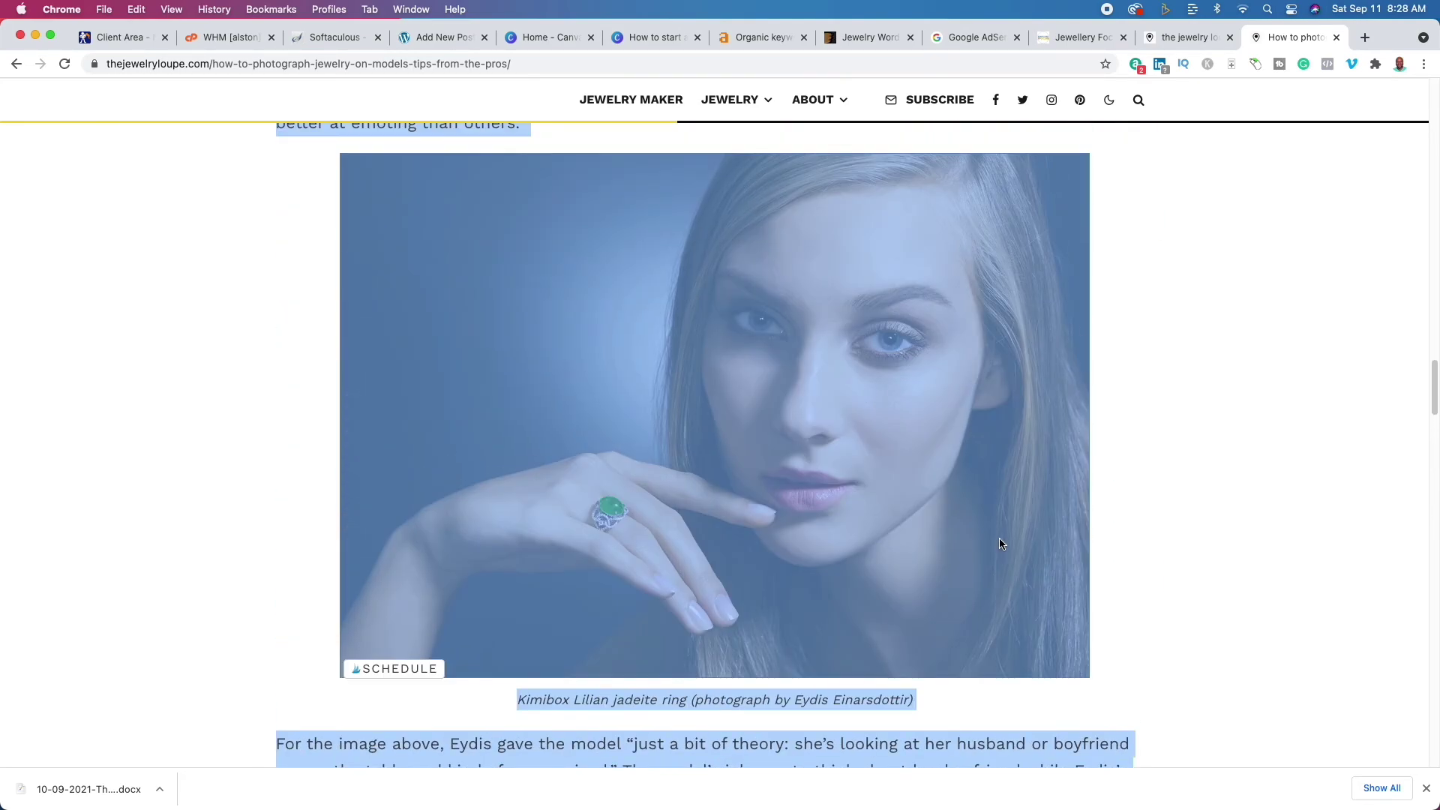
pyautogui.scroll(6, 1001, 539)
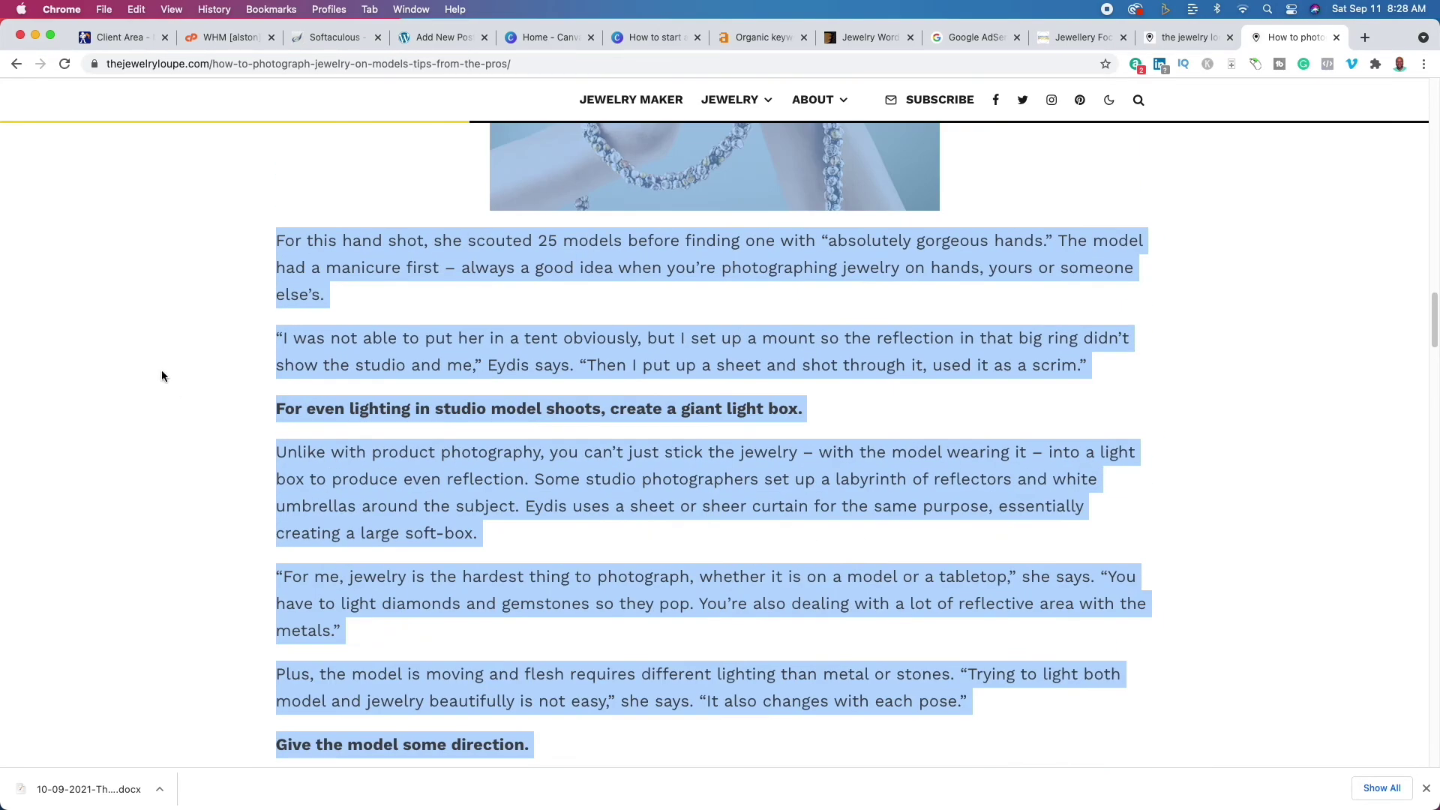
pyautogui.click(181, 390)
# - Return to the WordPress post and outline its body with separate paragraphs "Who", "what", "when", "where", "why" and "how"
pyautogui.press('super+4')
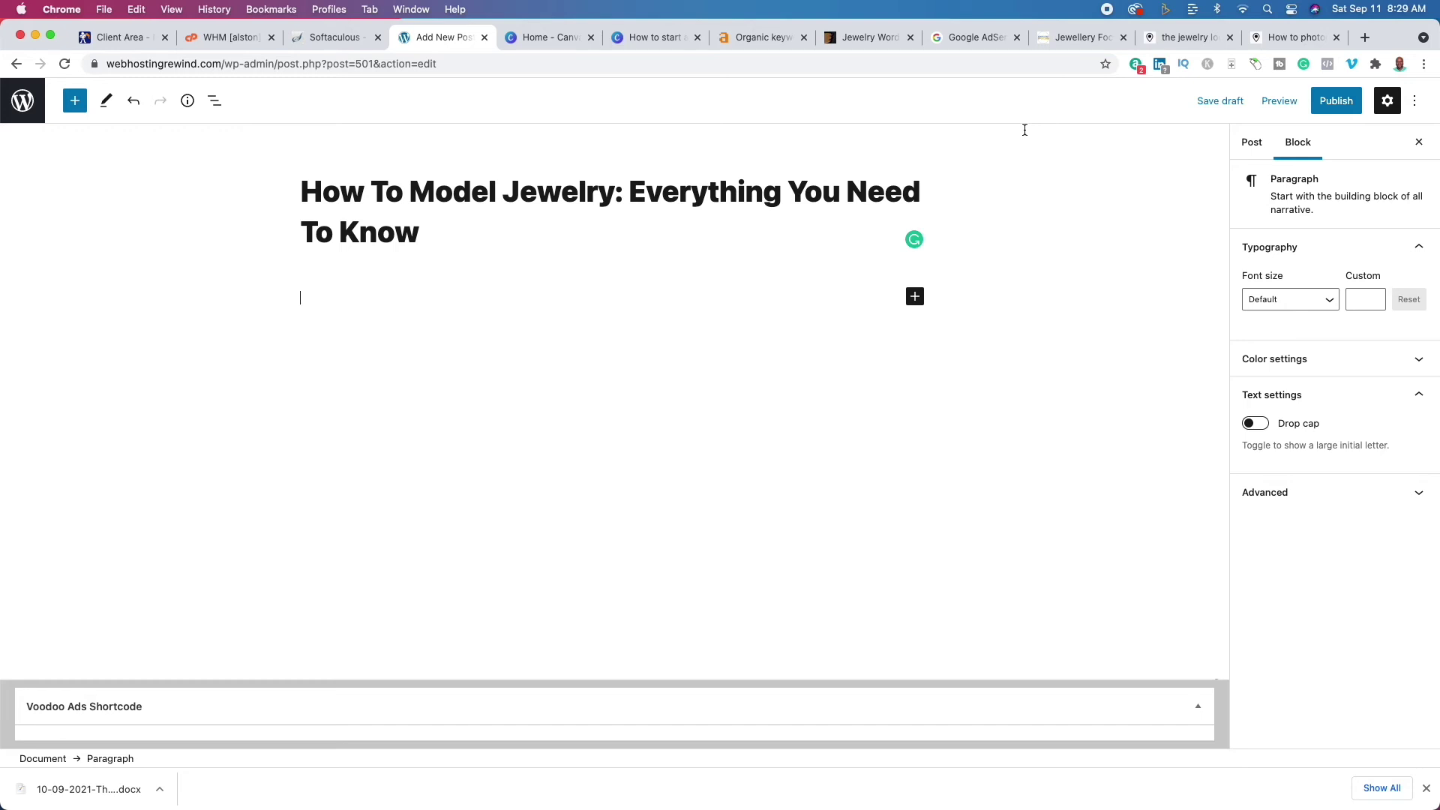
pyautogui.write('Who')
pyautogui.press('Return')
pyautogui.write('what')
pyautogui.press('Return')
pyautogui.write('when')
pyautogui.press('Return')
pyautogui.write('where')
pyautogui.press('Return')
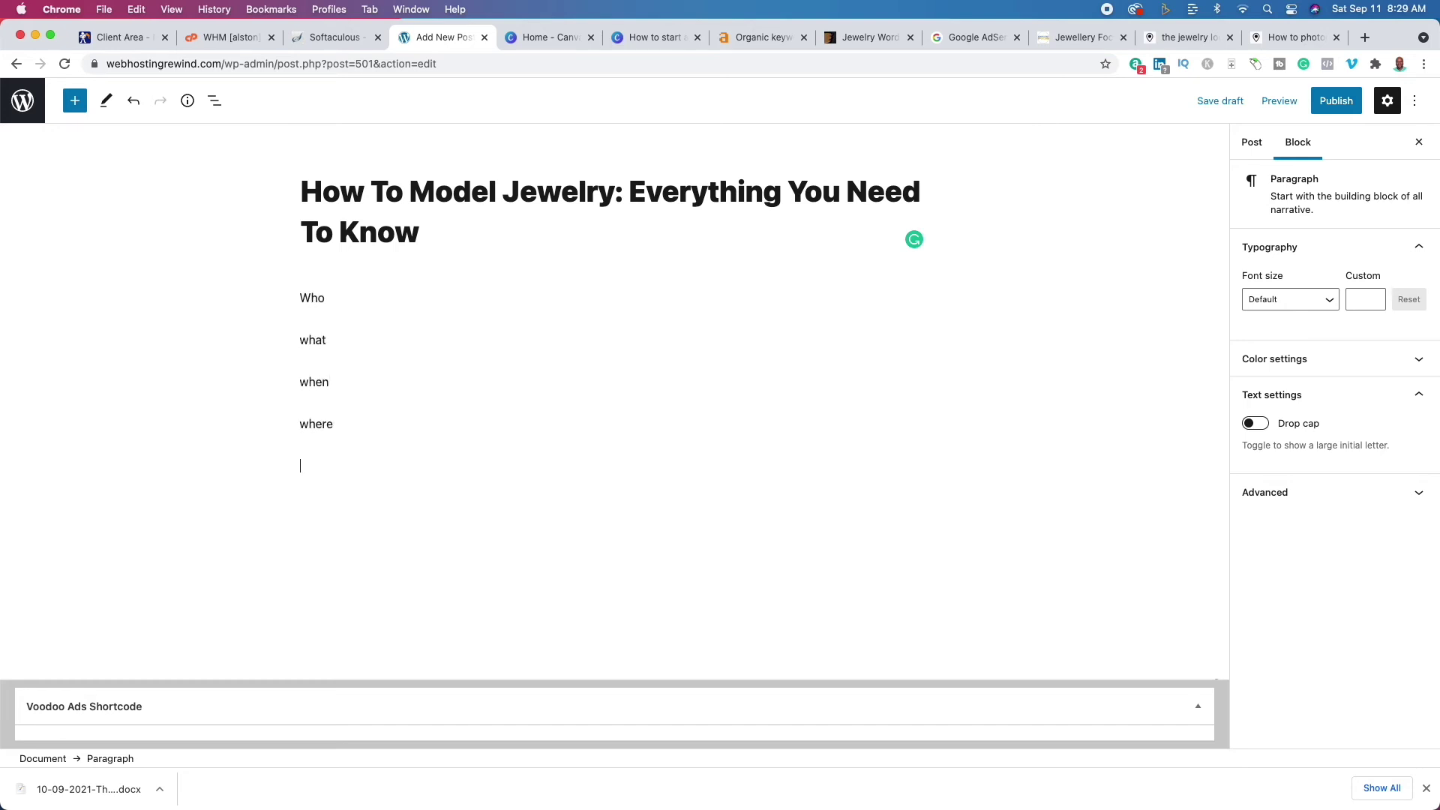
pyautogui.write('why')
pyautogui.write('how')
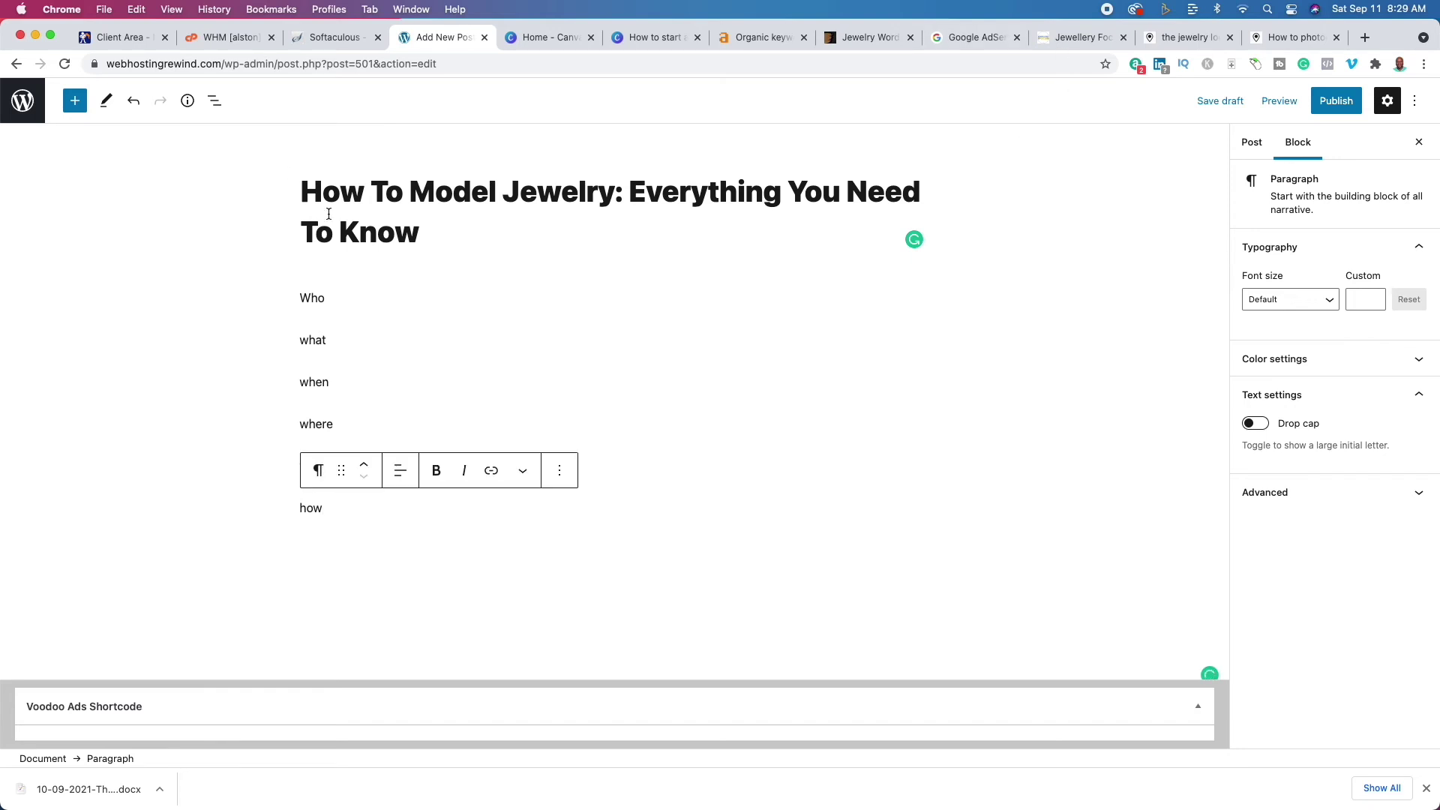
# - Extend the "what" paragraph of the post outline to read "what to include when modeling jewelry"
pyautogui.moveTo(301, 194); pyautogui.dragTo(613, 201)
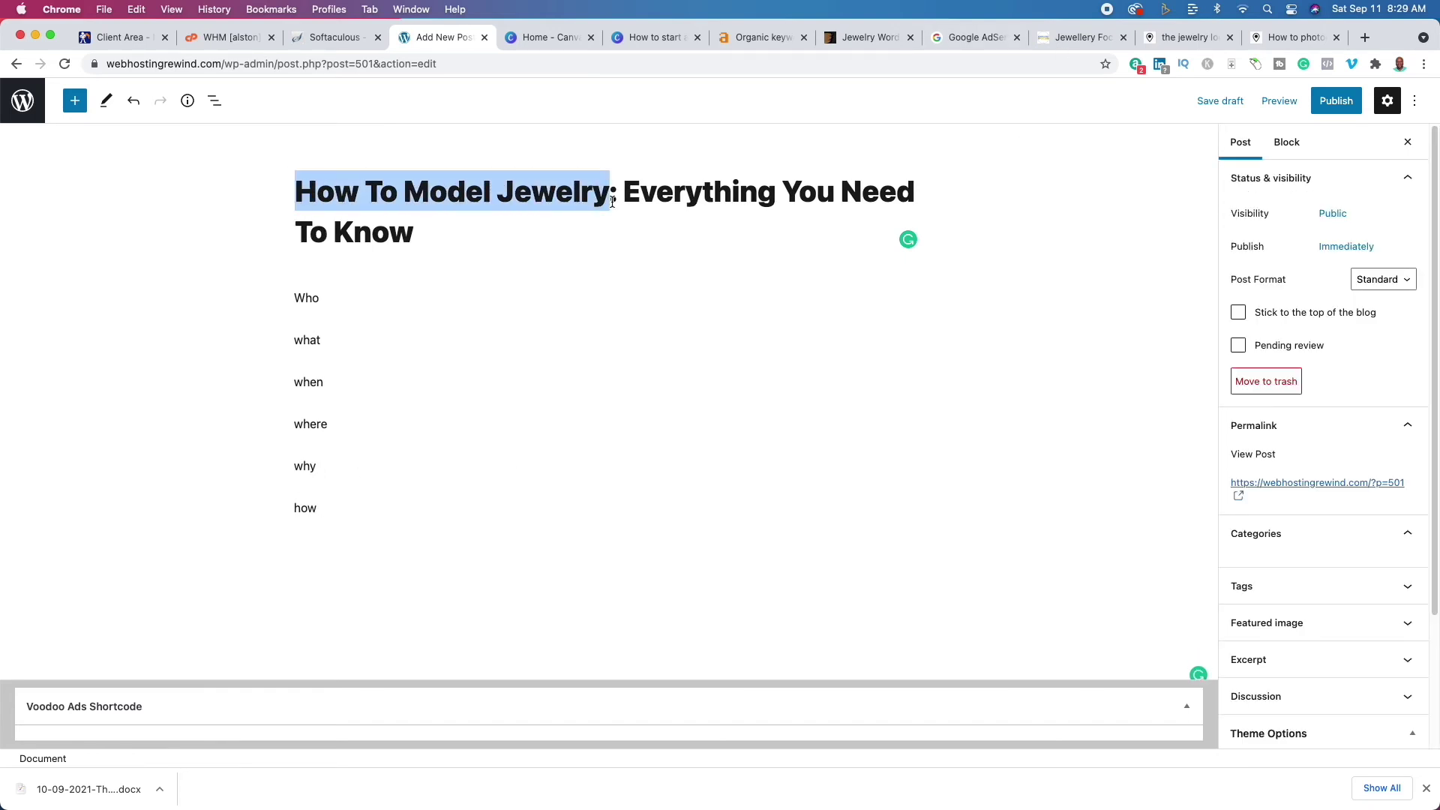
pyautogui.click(370, 342)
pyautogui.write('to includ')
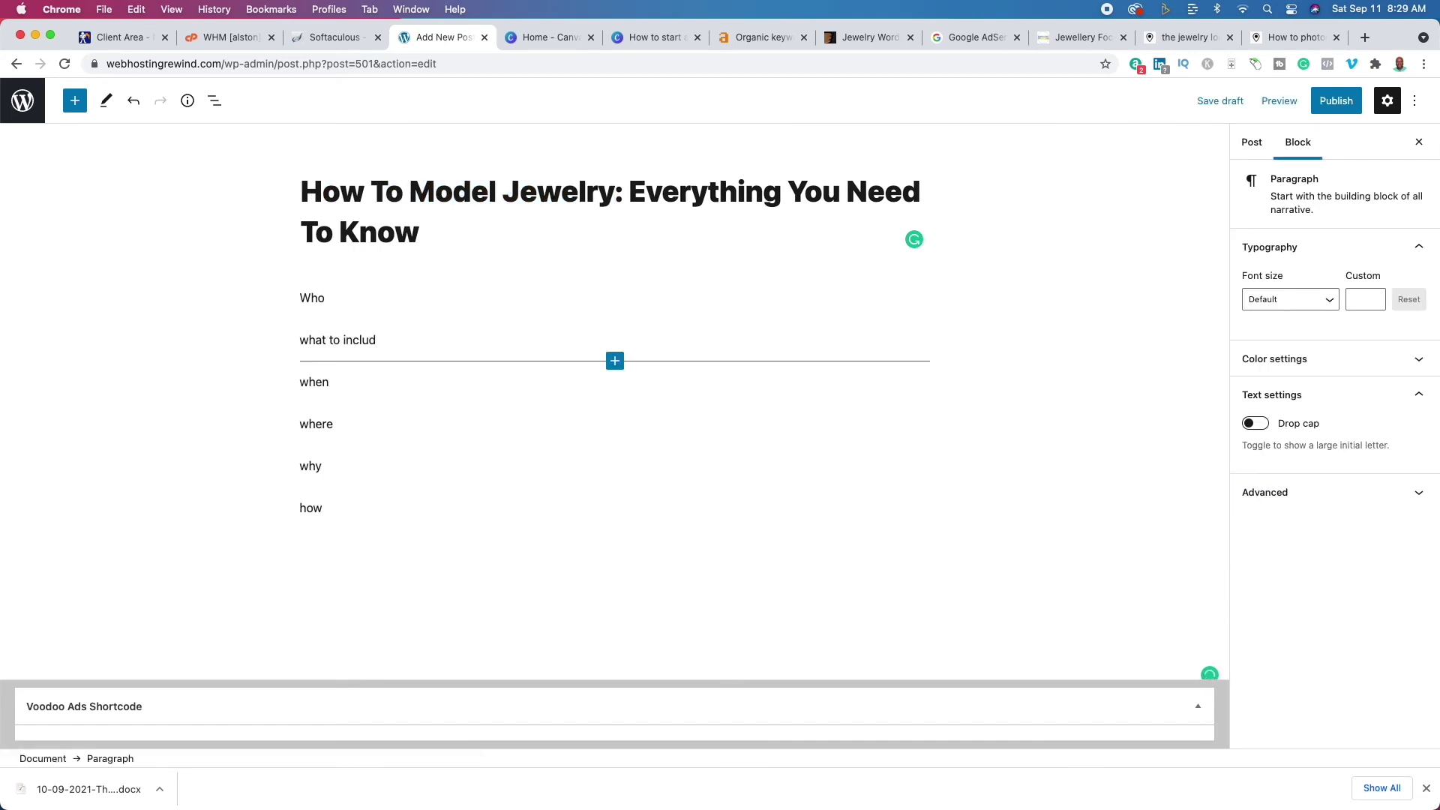
pyautogui.write('e')
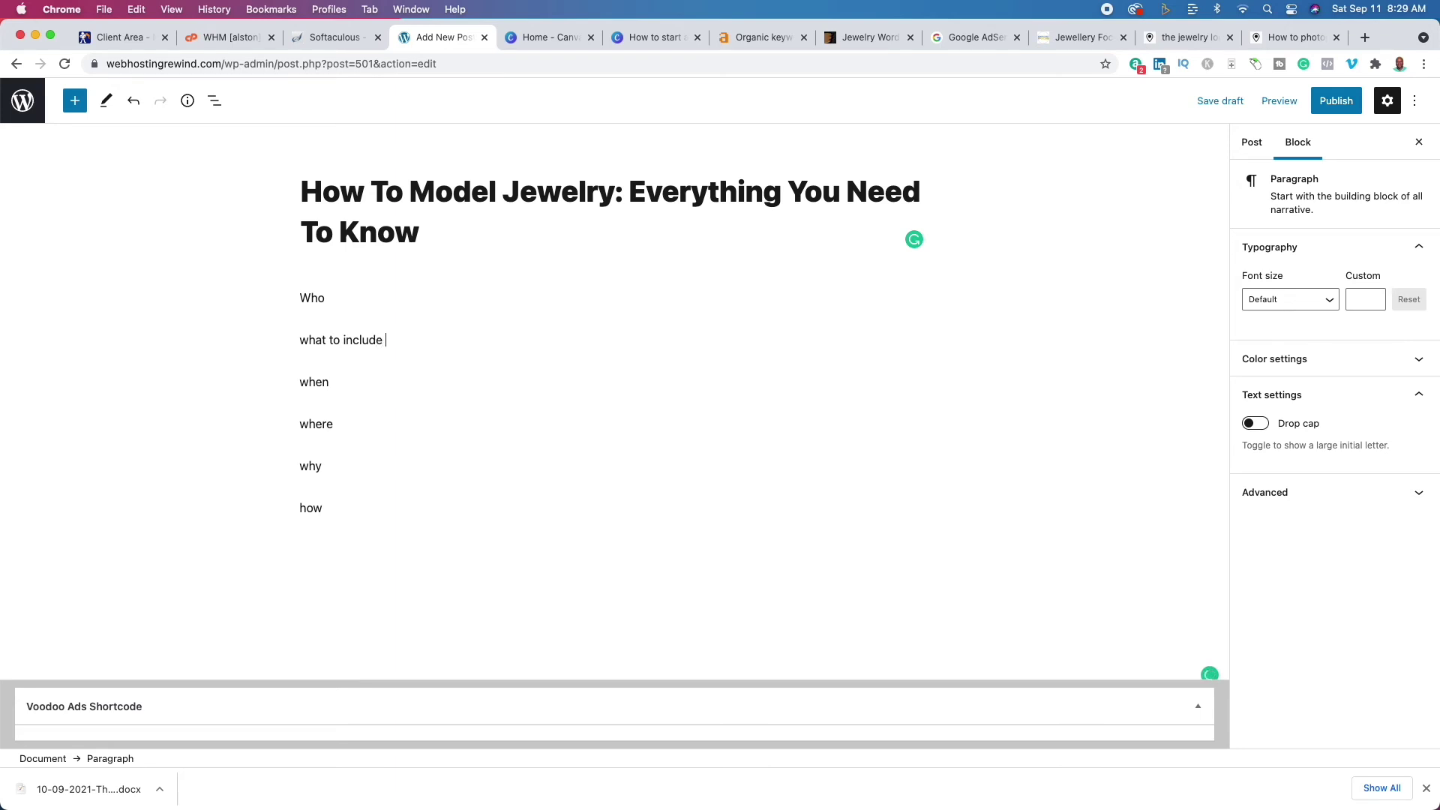
pyautogui.write(' when modeling jewelry')
# - Extend the "where" paragraph of the outline to read "where is the best place to model jewelry"
pyautogui.click(408, 424)
pyautogui.write('is the b')
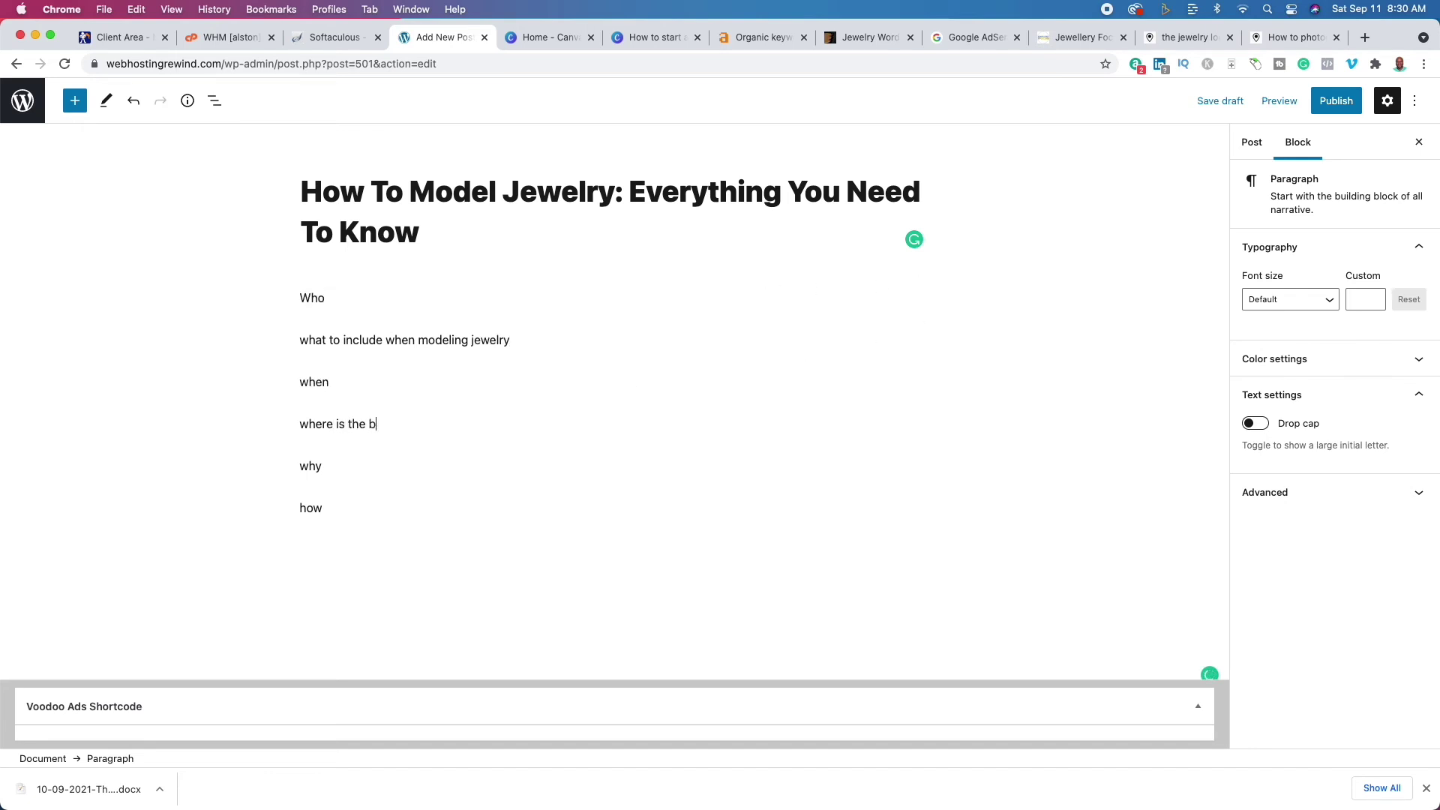
pyautogui.write('best place to model jewe')
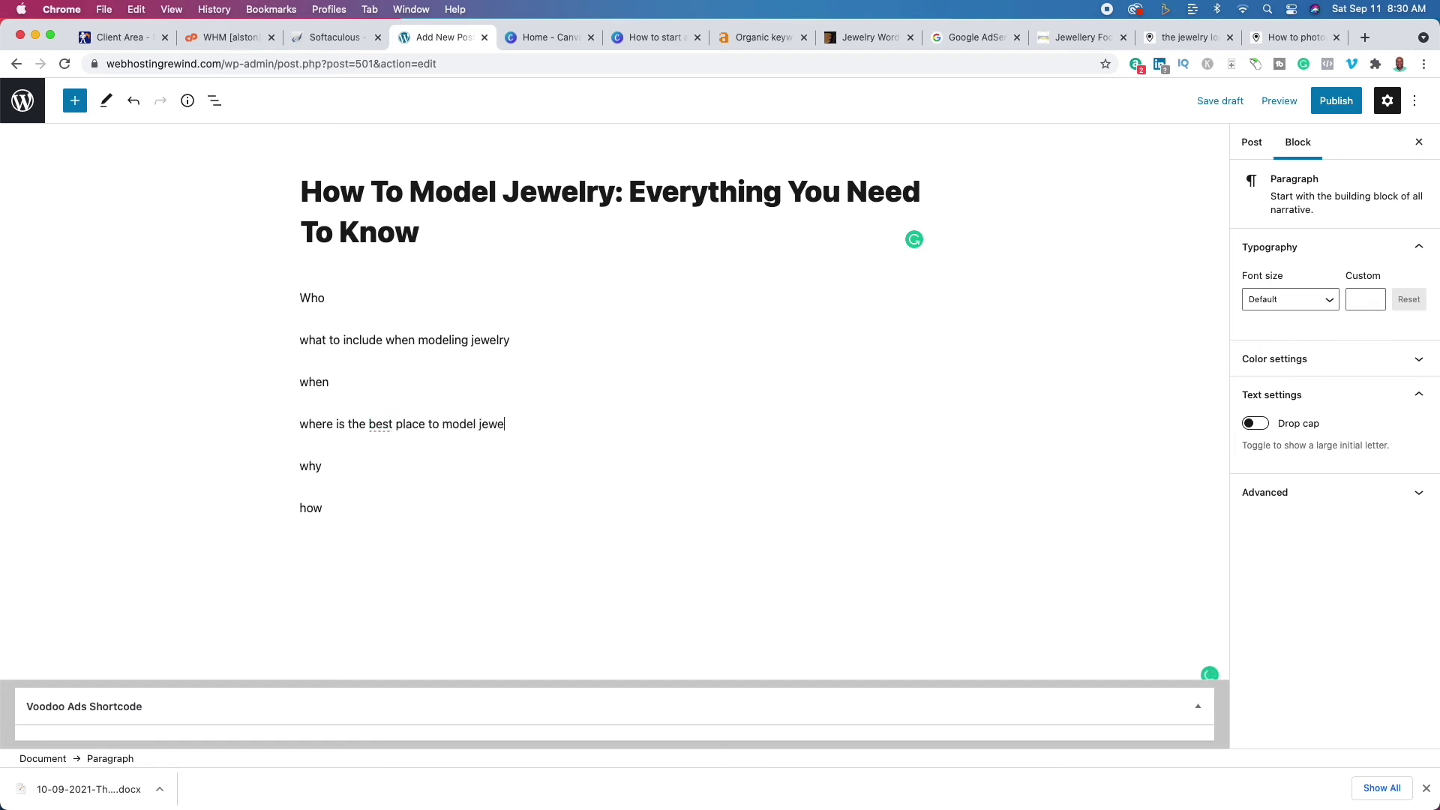
pyautogui.write('lry')
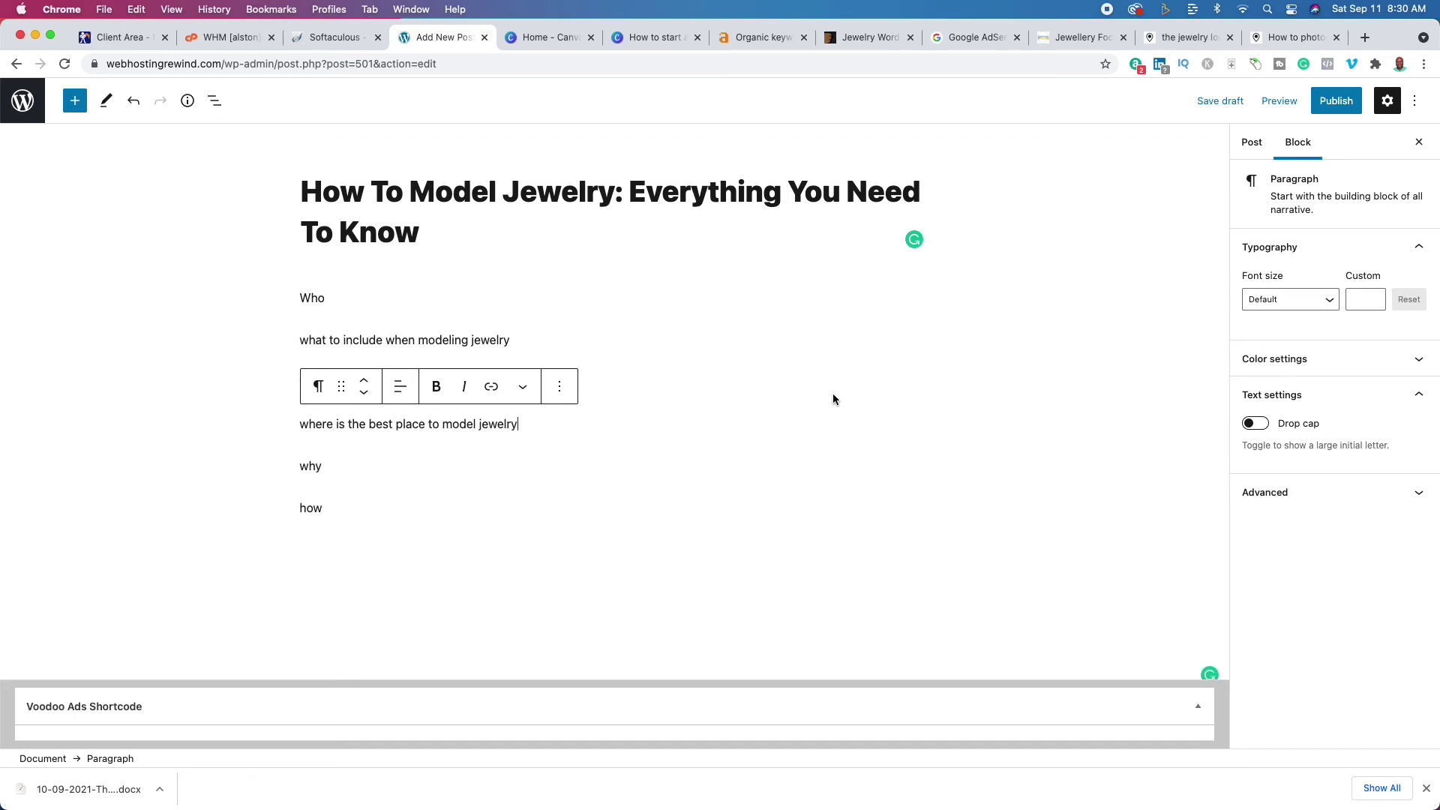
# - Extend the "why" paragraph of the outline to read "why you should never model jewelry on weekends"
pyautogui.click(350, 468)
pyautogui.write('you ')
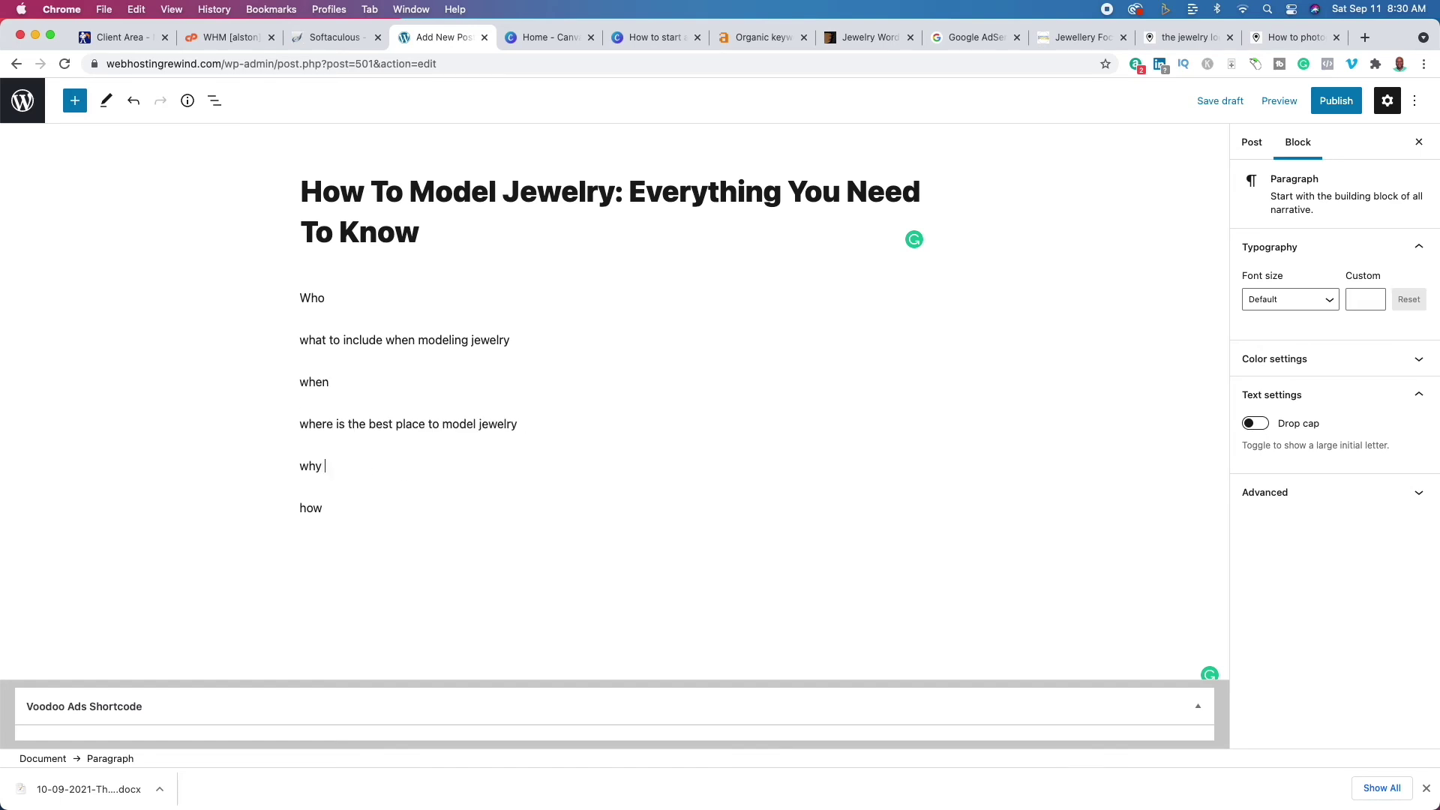
pyautogui.write('should never model ')
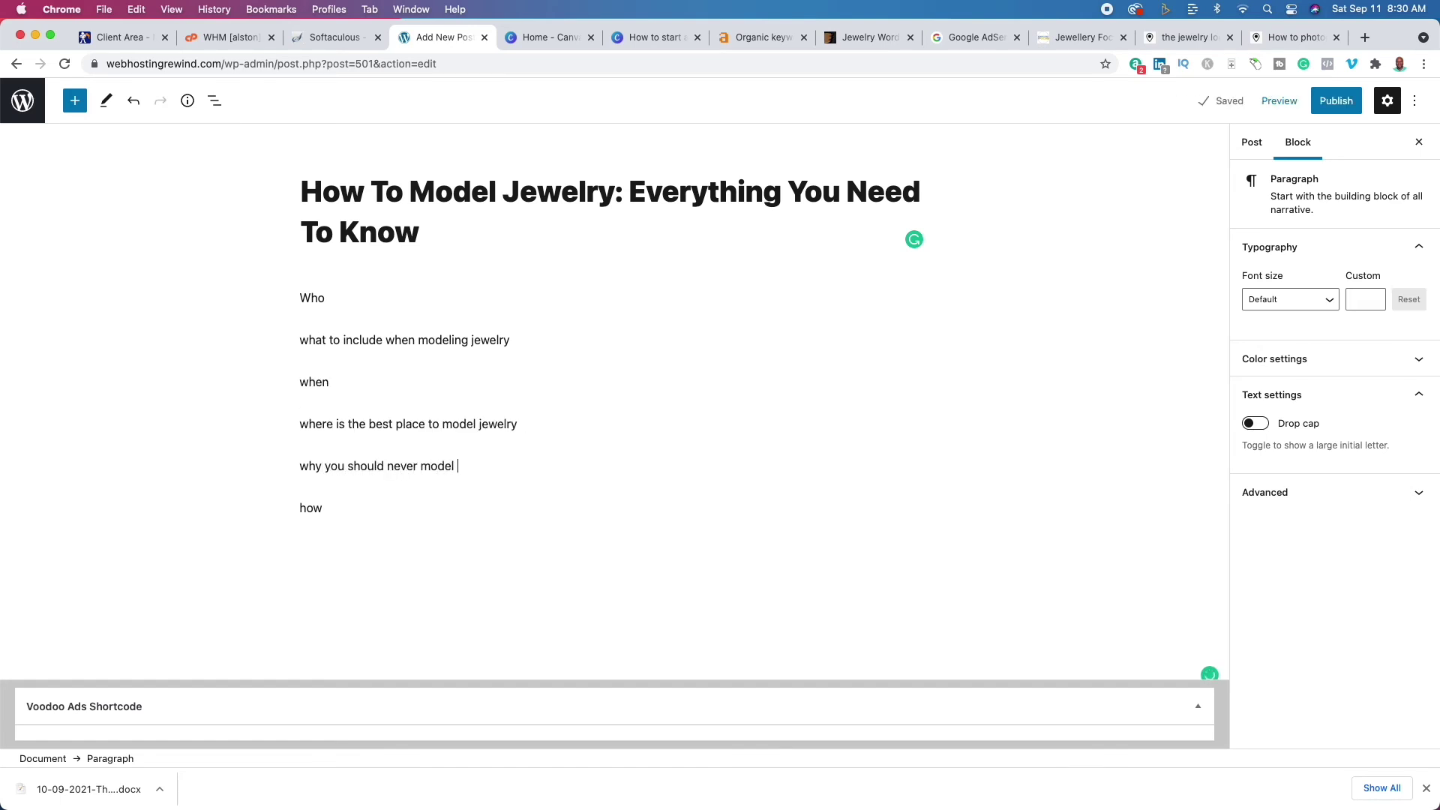
pyautogui.write('jewelry on weekends')
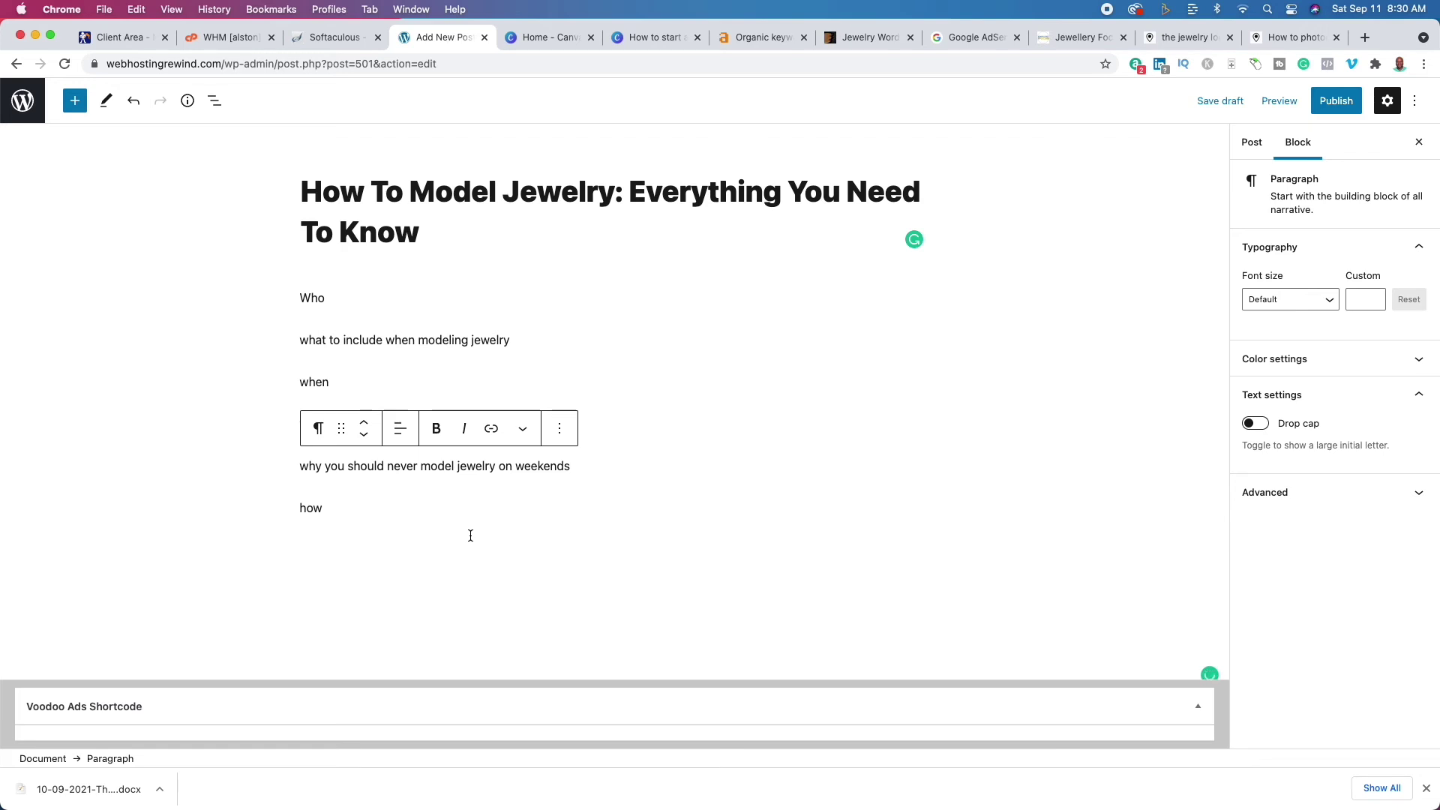
# - Clear the "why" paragraph's text and turn the "where is the best place to model jewelry" paragraph into a heading
pyautogui.tripleClick(508, 468)
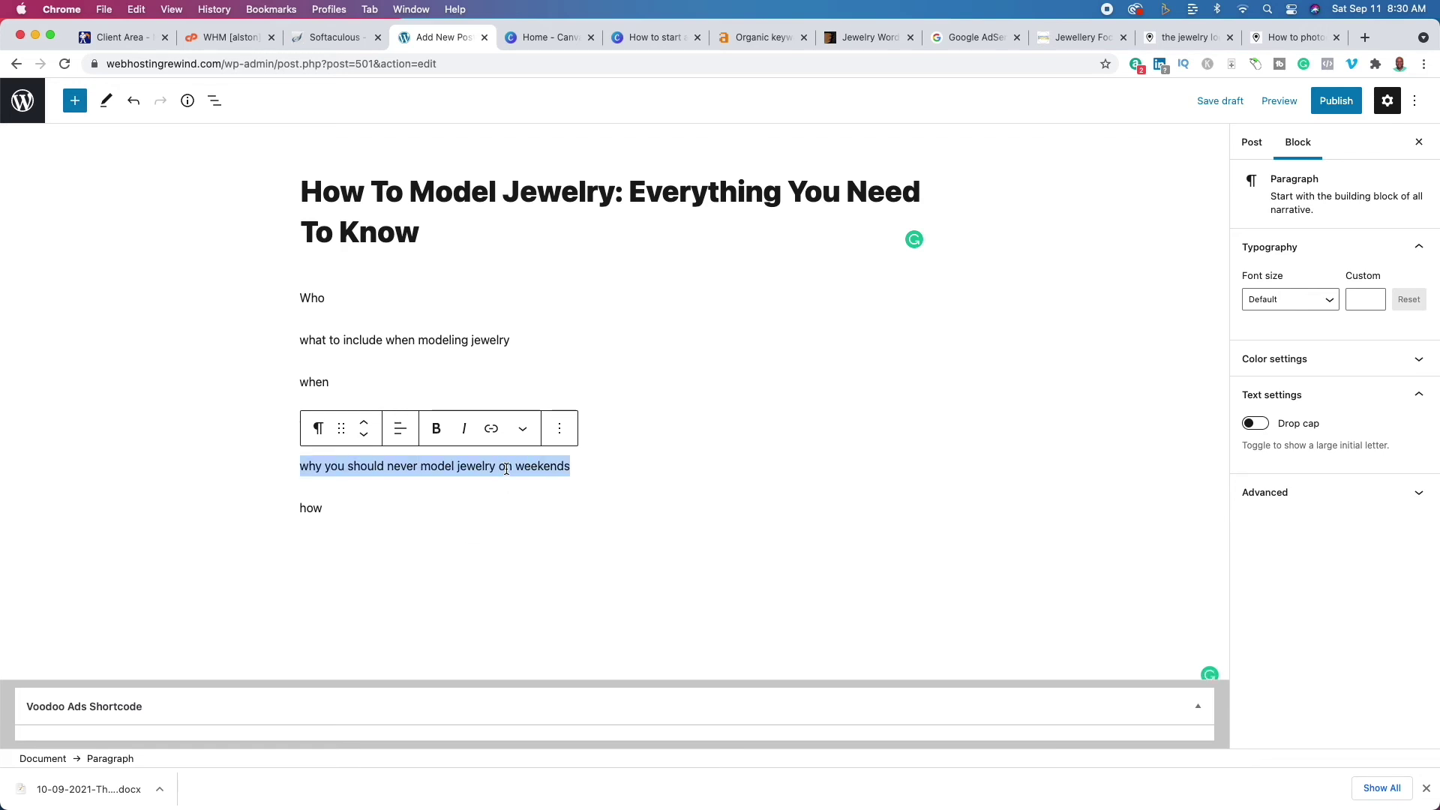
pyautogui.press('BackSpace')
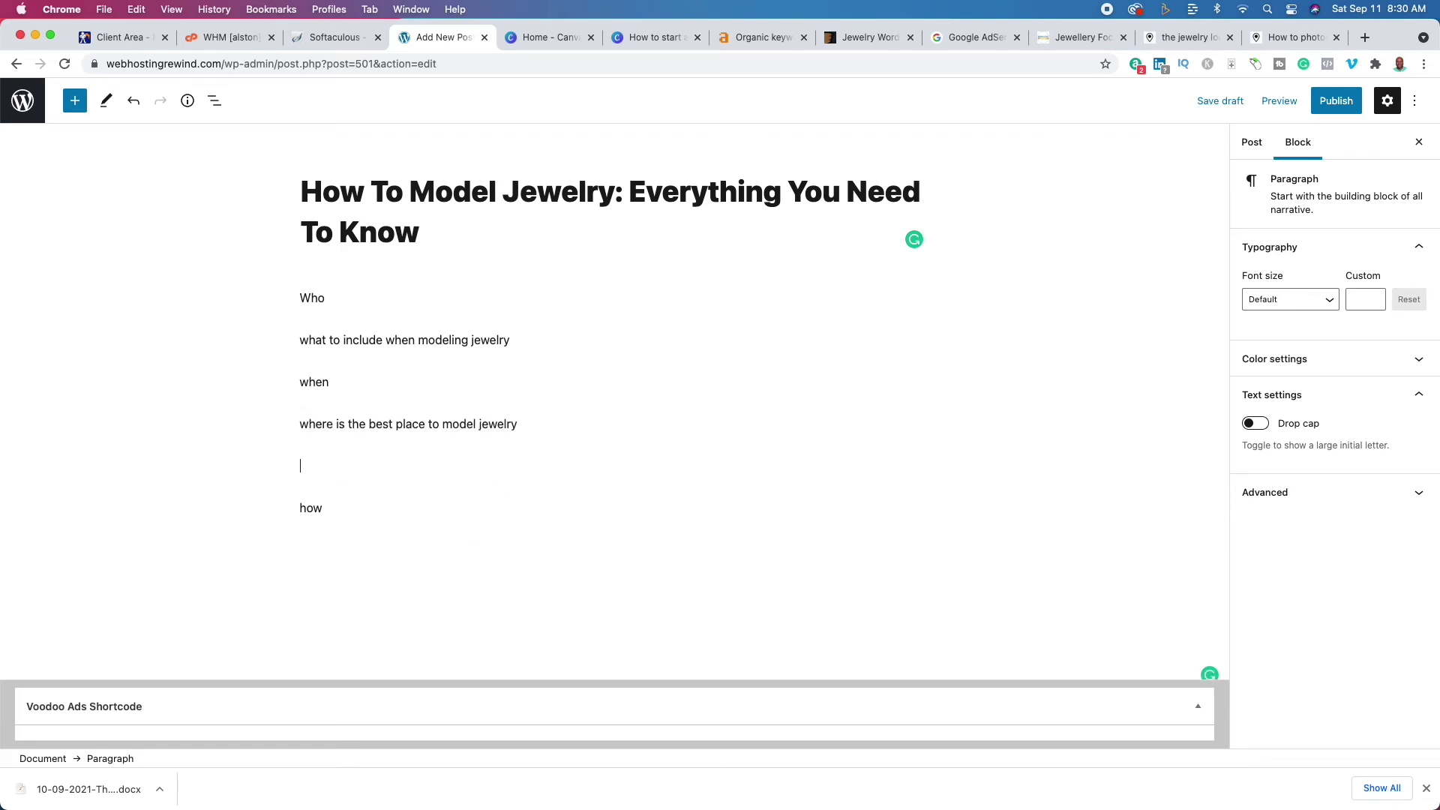
pyautogui.moveTo(511, 428); pyautogui.dragTo(282, 396)
pyautogui.click(318, 386)
pyautogui.click(406, 460)
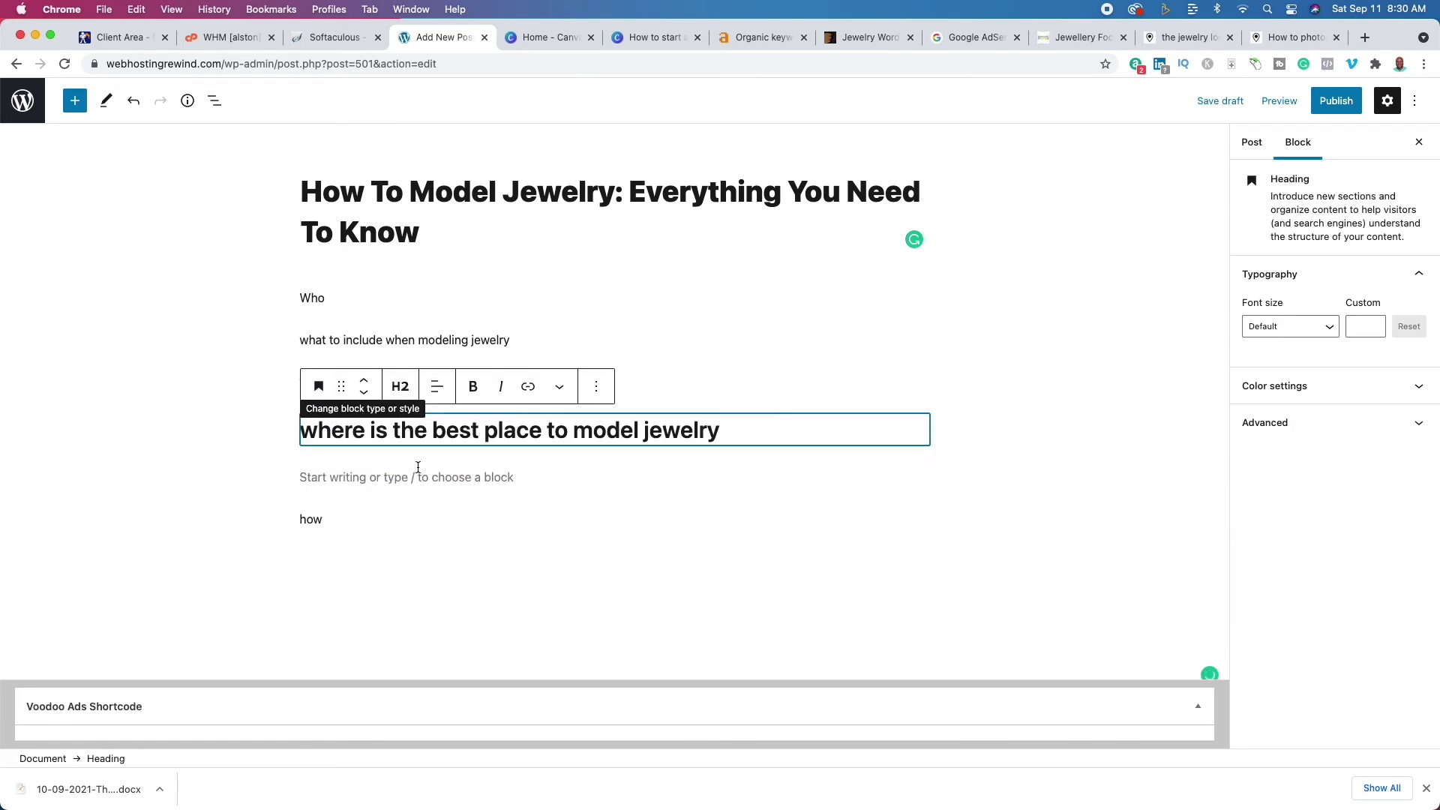
# - Add a paragraph reading "The 5 best places to model jewelry" directly below the "where is the best place" heading
pyautogui.click(784, 440)
pyautogui.press('Return')
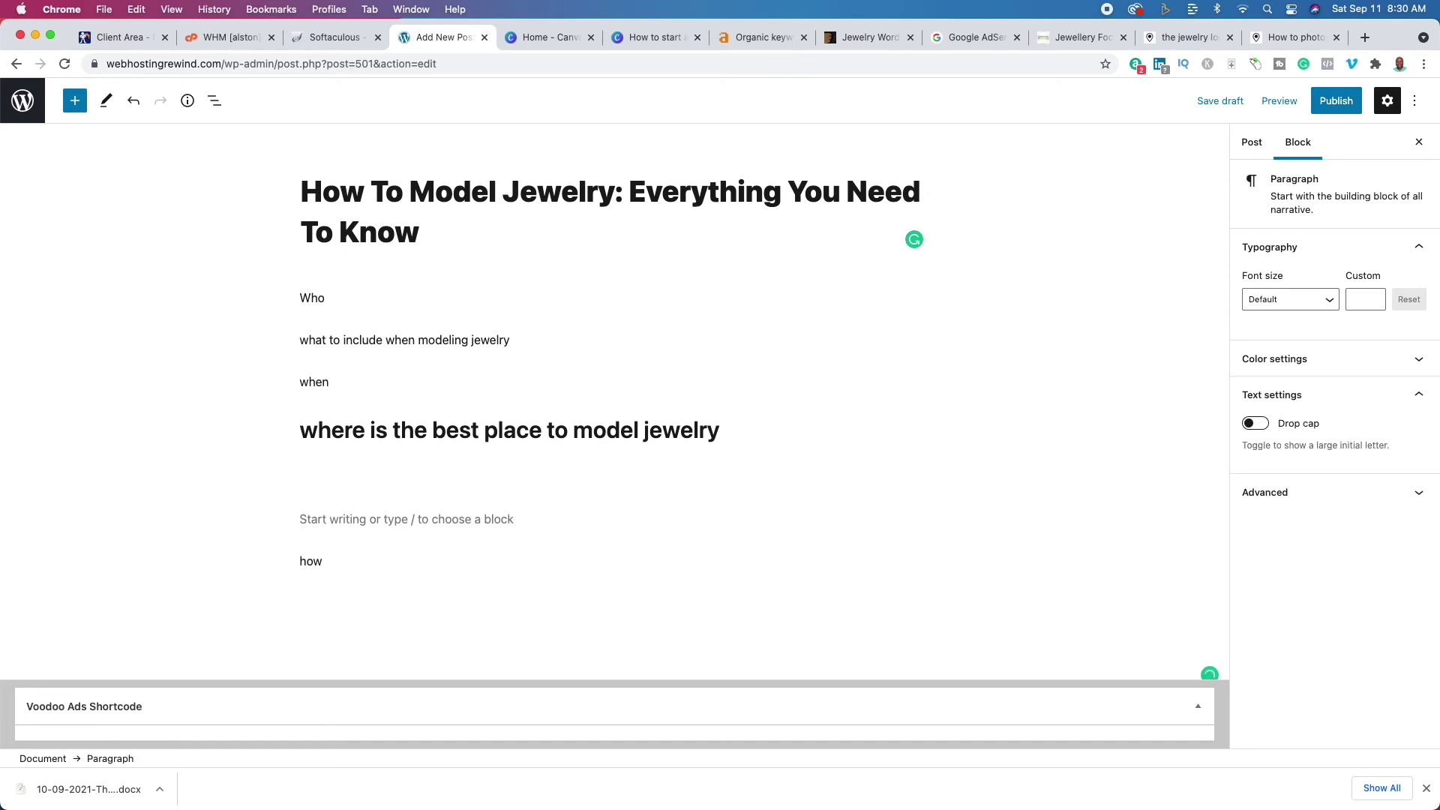
pyautogui.write('The 5 best places to model jewelry')
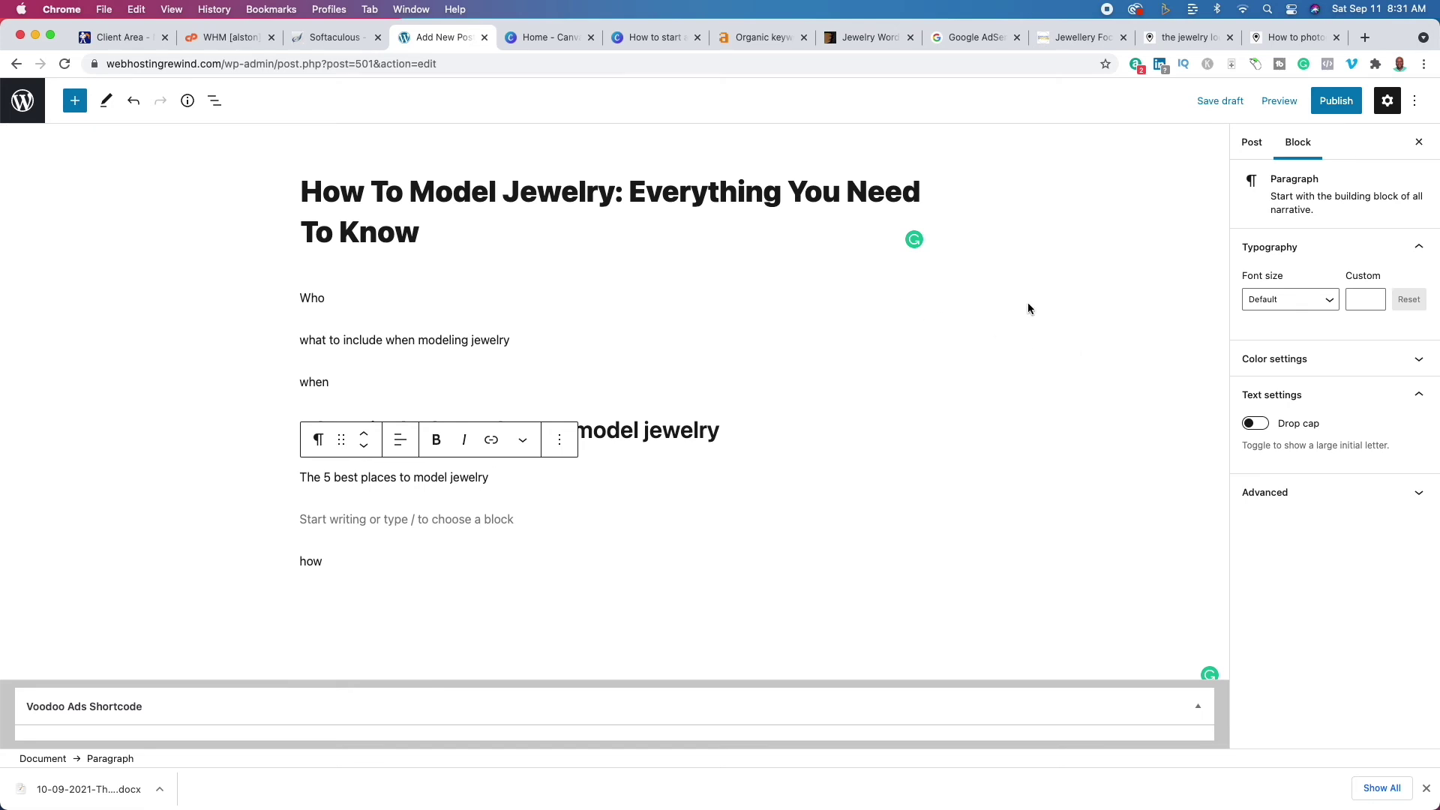
# - Switch to the "How to start a" presentation in Canva and show slide 4 with steps 9 to 12
pyautogui.click(654, 38)
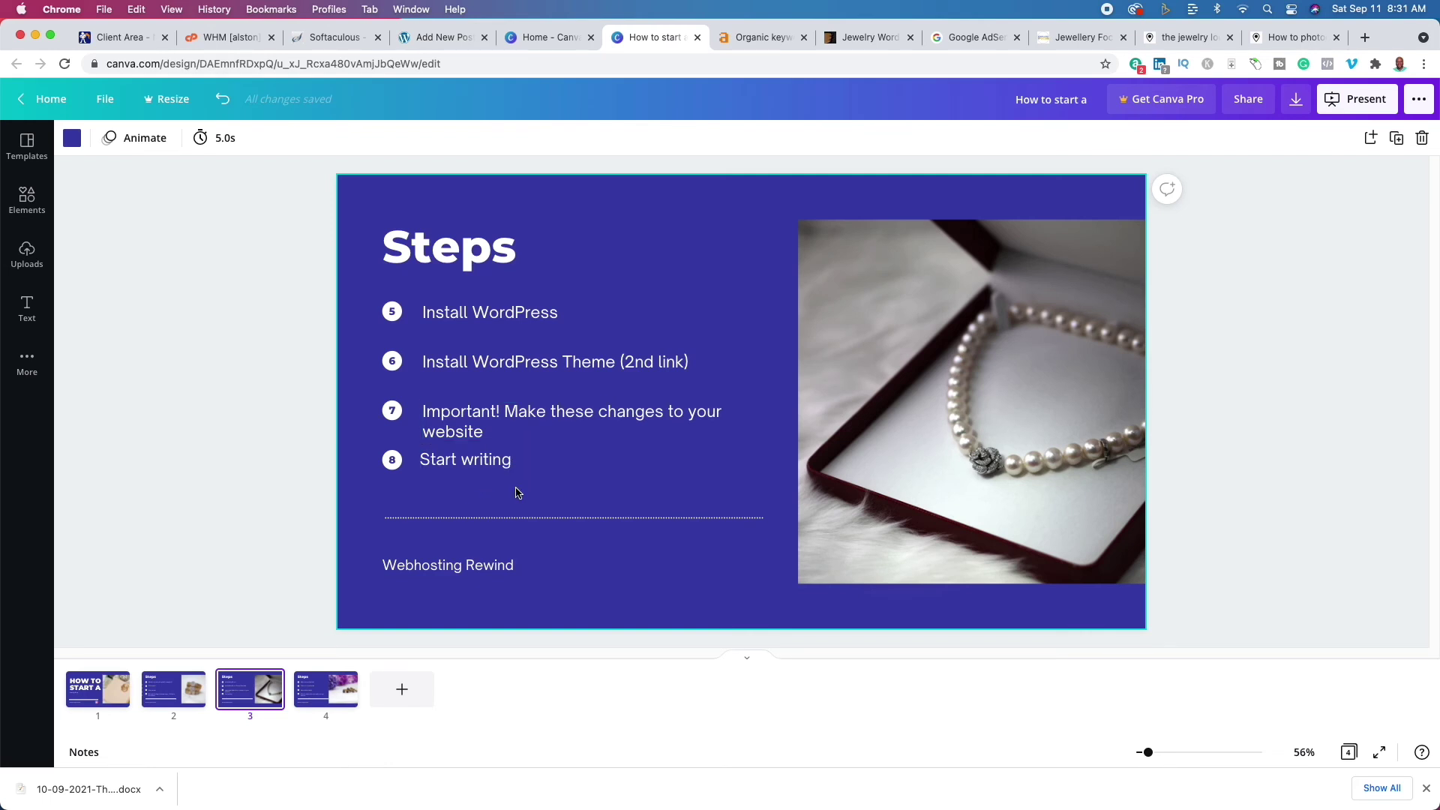
pyautogui.click(315, 696)
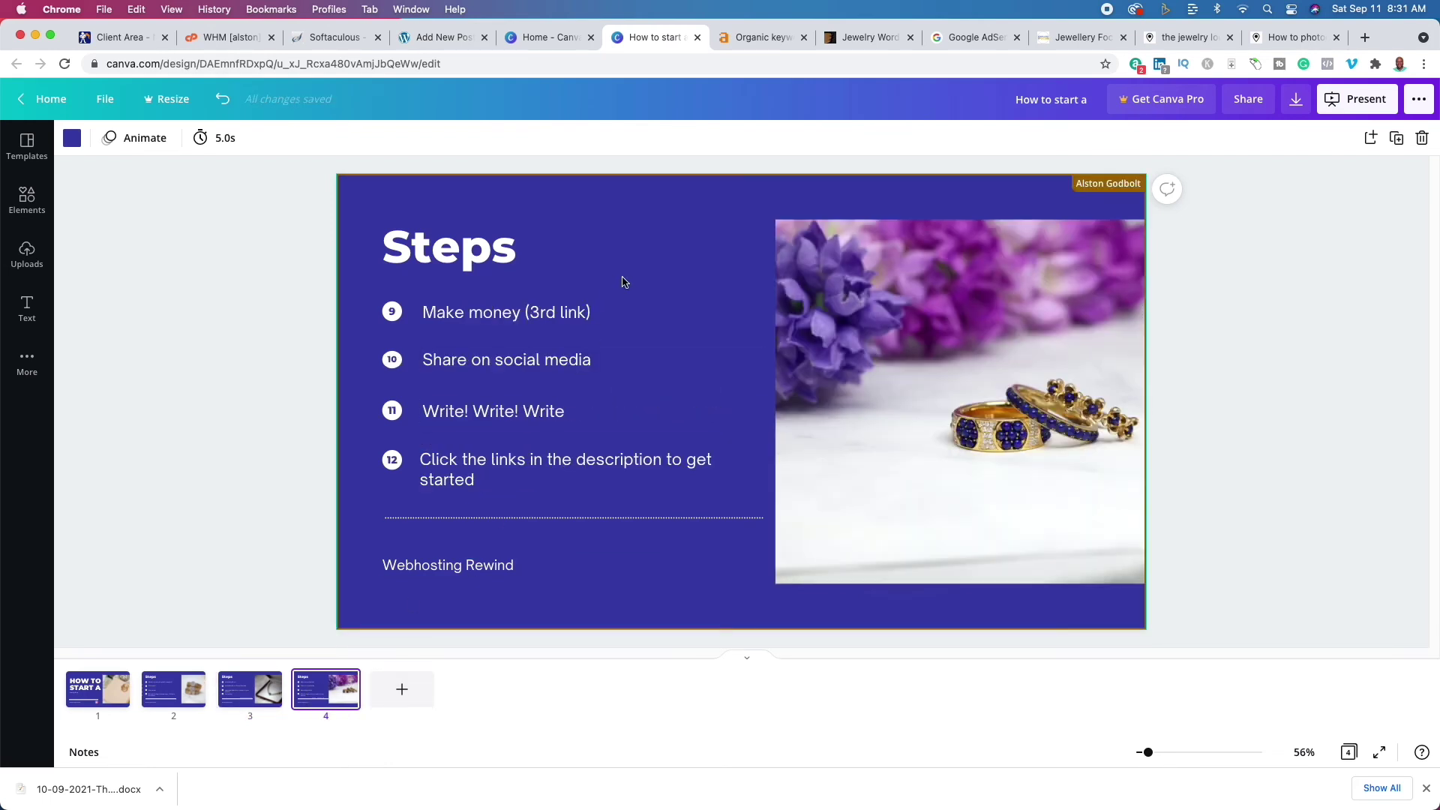
# - Look through The Jewelry Loupe's article on photographing jewelry on models and its home page down to the footer
pyautogui.click(1276, 46)
pyautogui.scroll(10, 1034, 574)
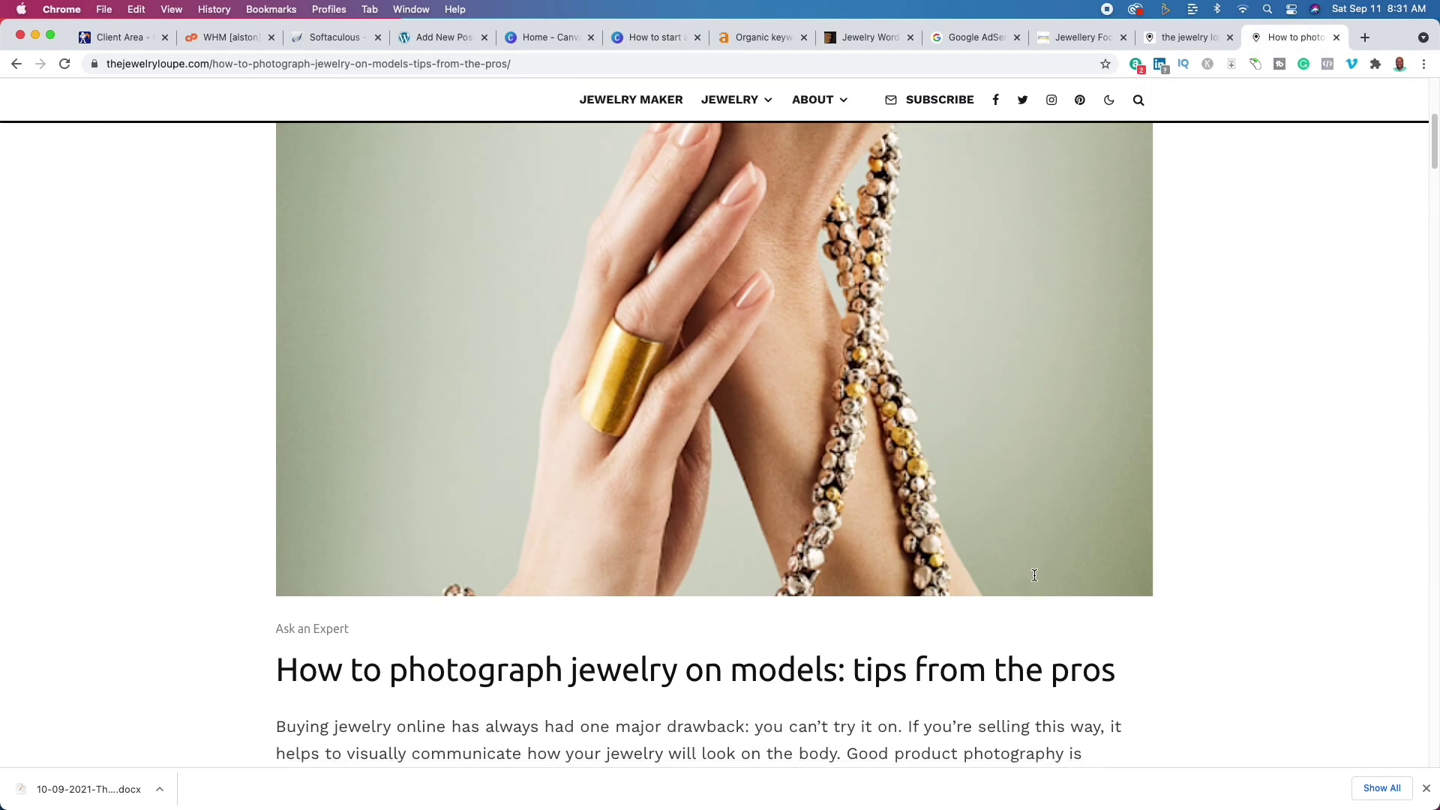
pyautogui.scroll(5, 1034, 574)
pyautogui.scroll(-20, 1046, 582)
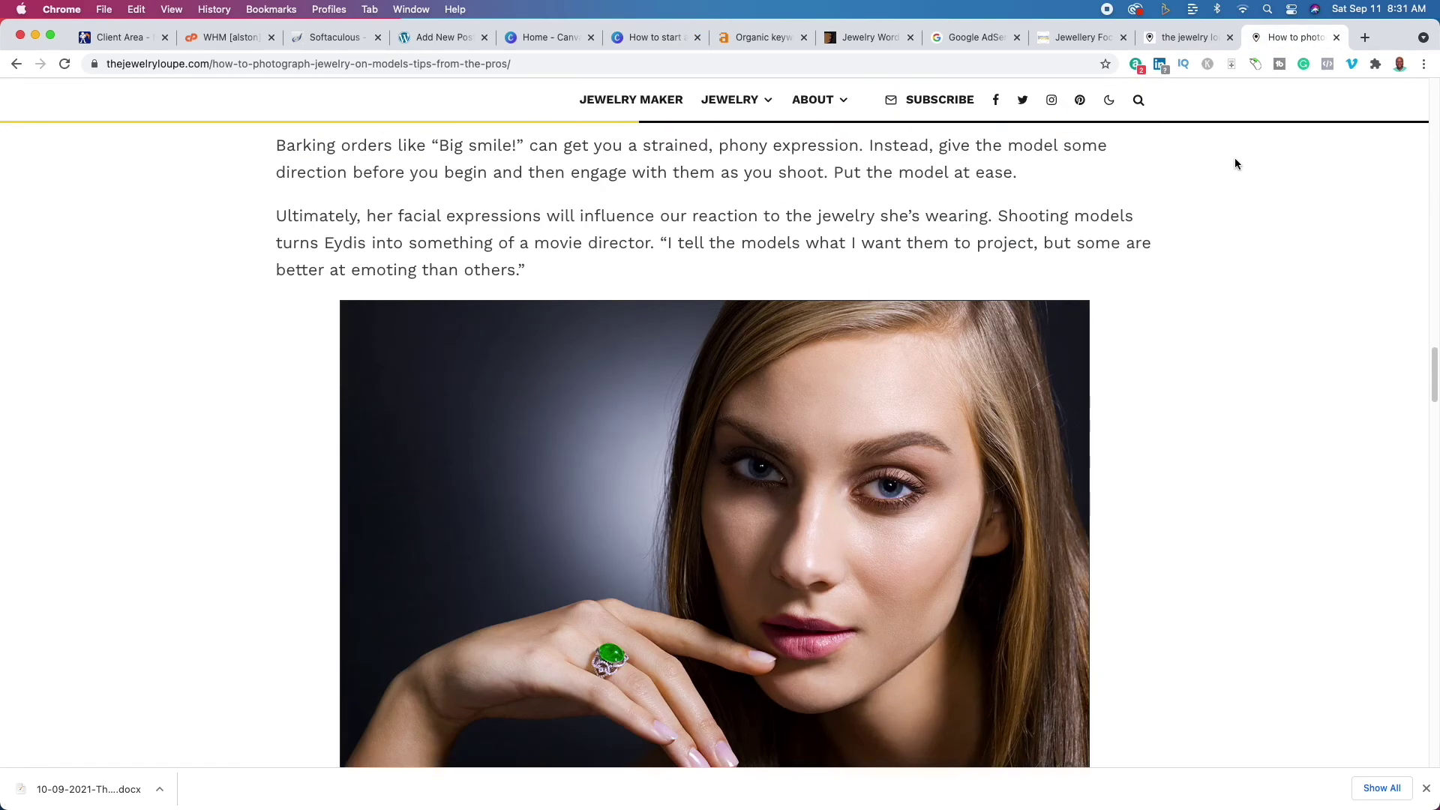
pyautogui.click(1174, 39)
pyautogui.scroll(10, 894, 516)
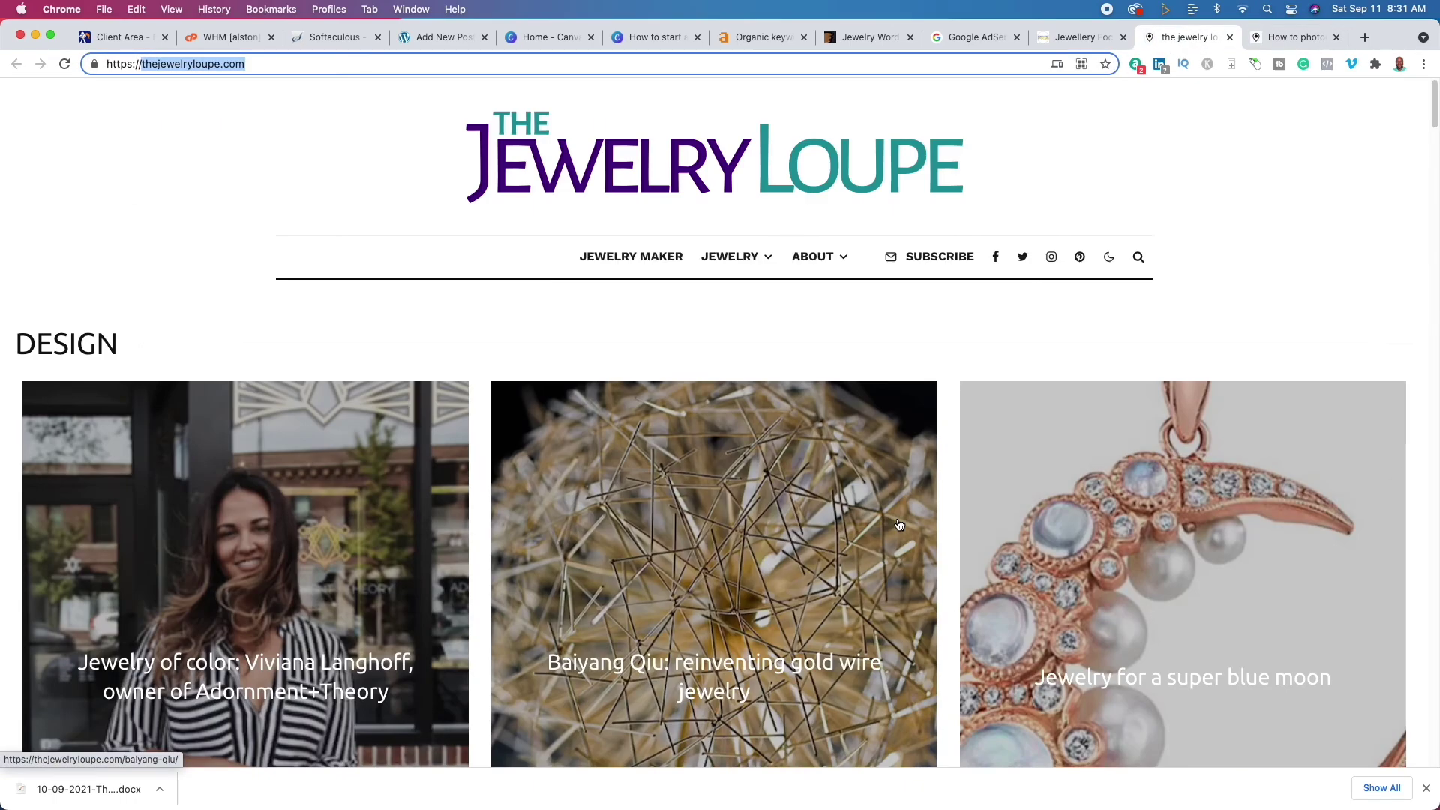
pyautogui.scroll(-20, 900, 524)
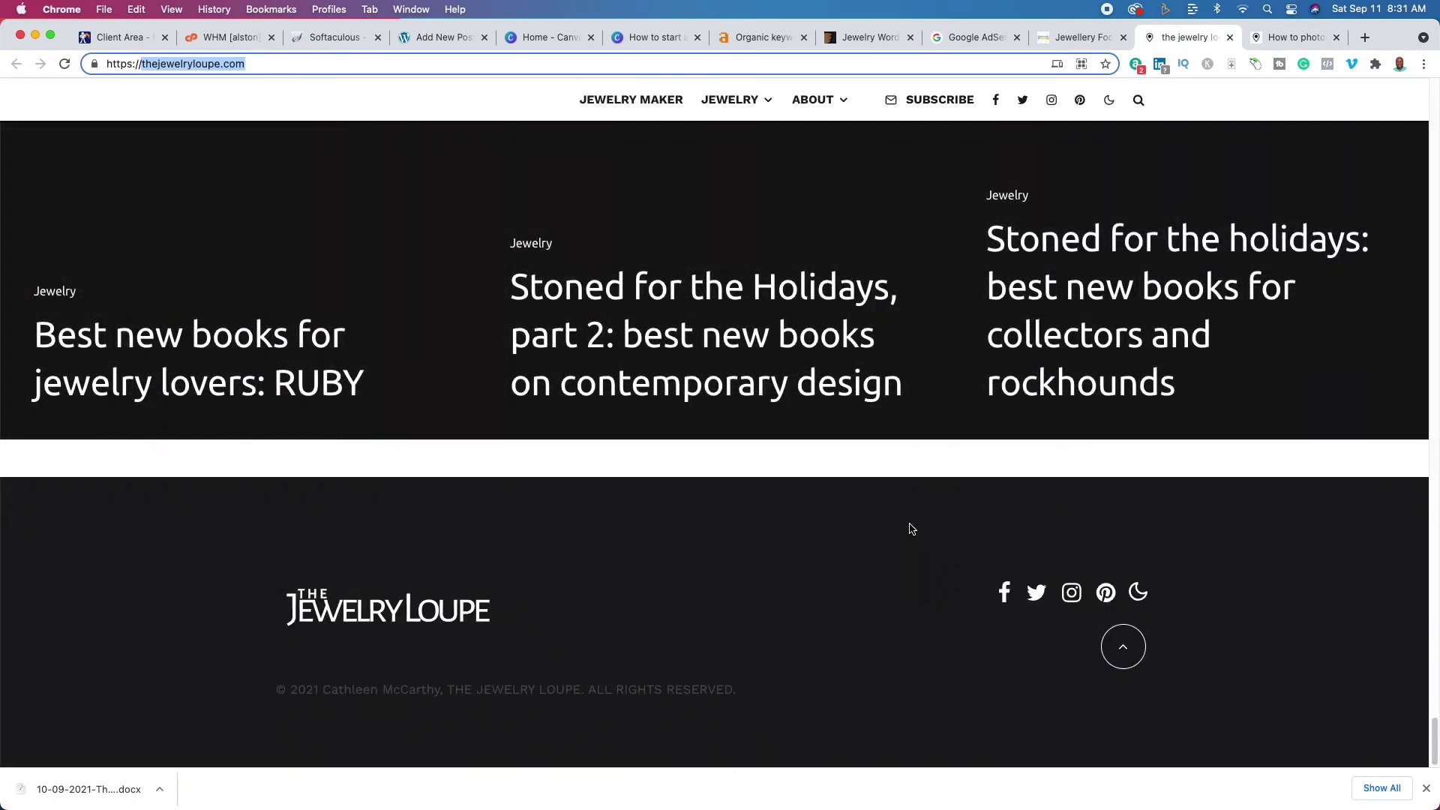
# - Show the top of the Jewellery Focus home page and switch to the Google AdSense start page
pyautogui.click(1083, 41)
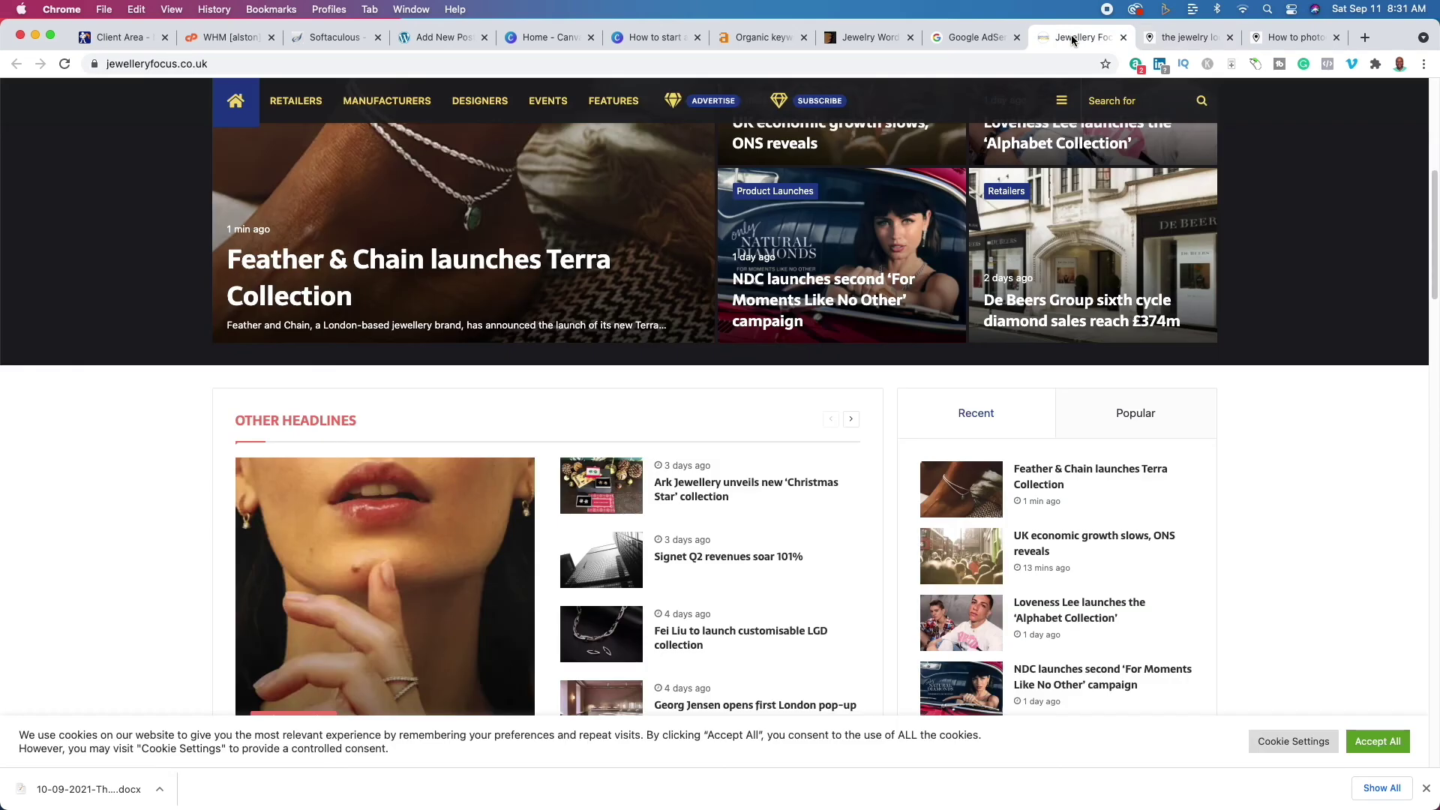
pyautogui.scroll(5, 1244, 513)
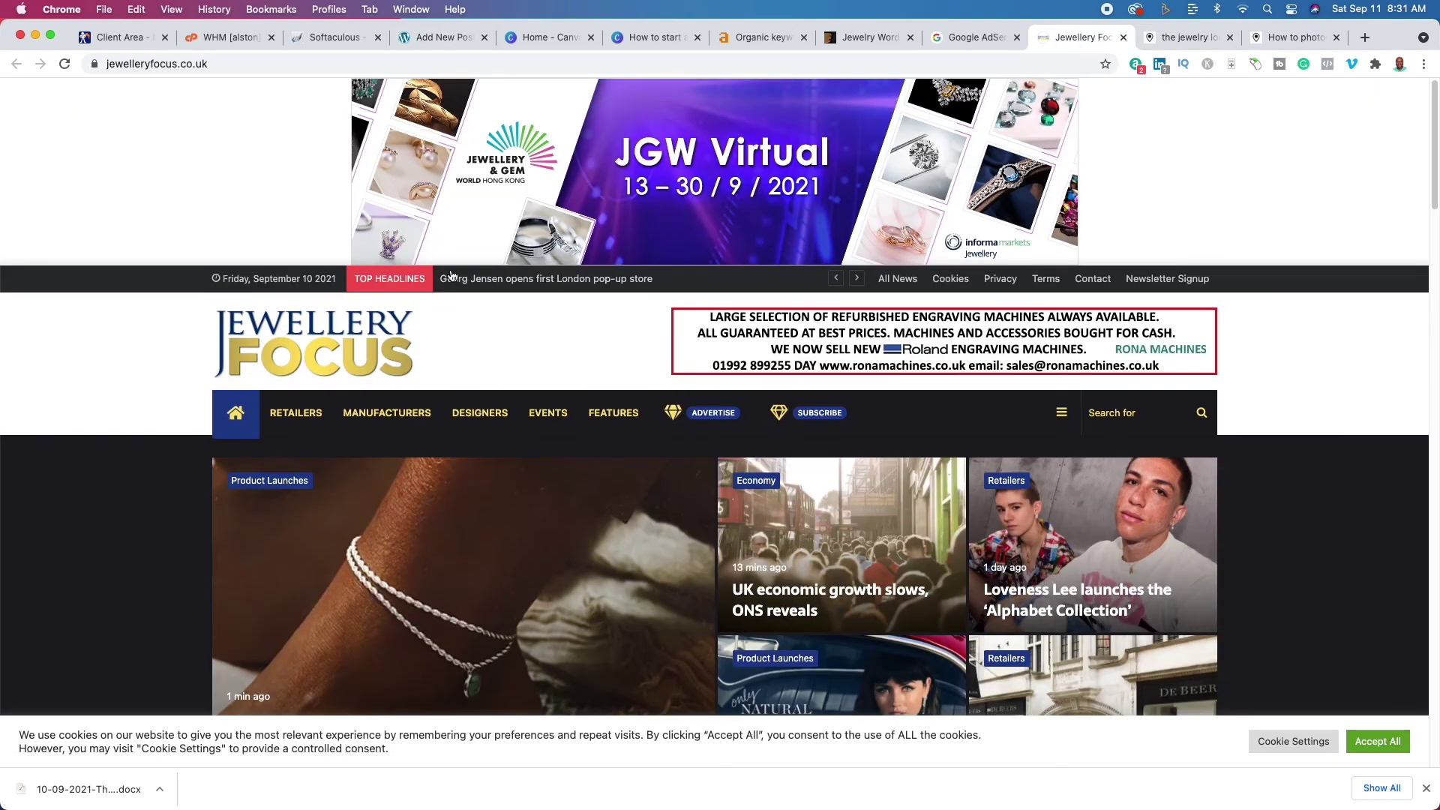
pyautogui.click(974, 36)
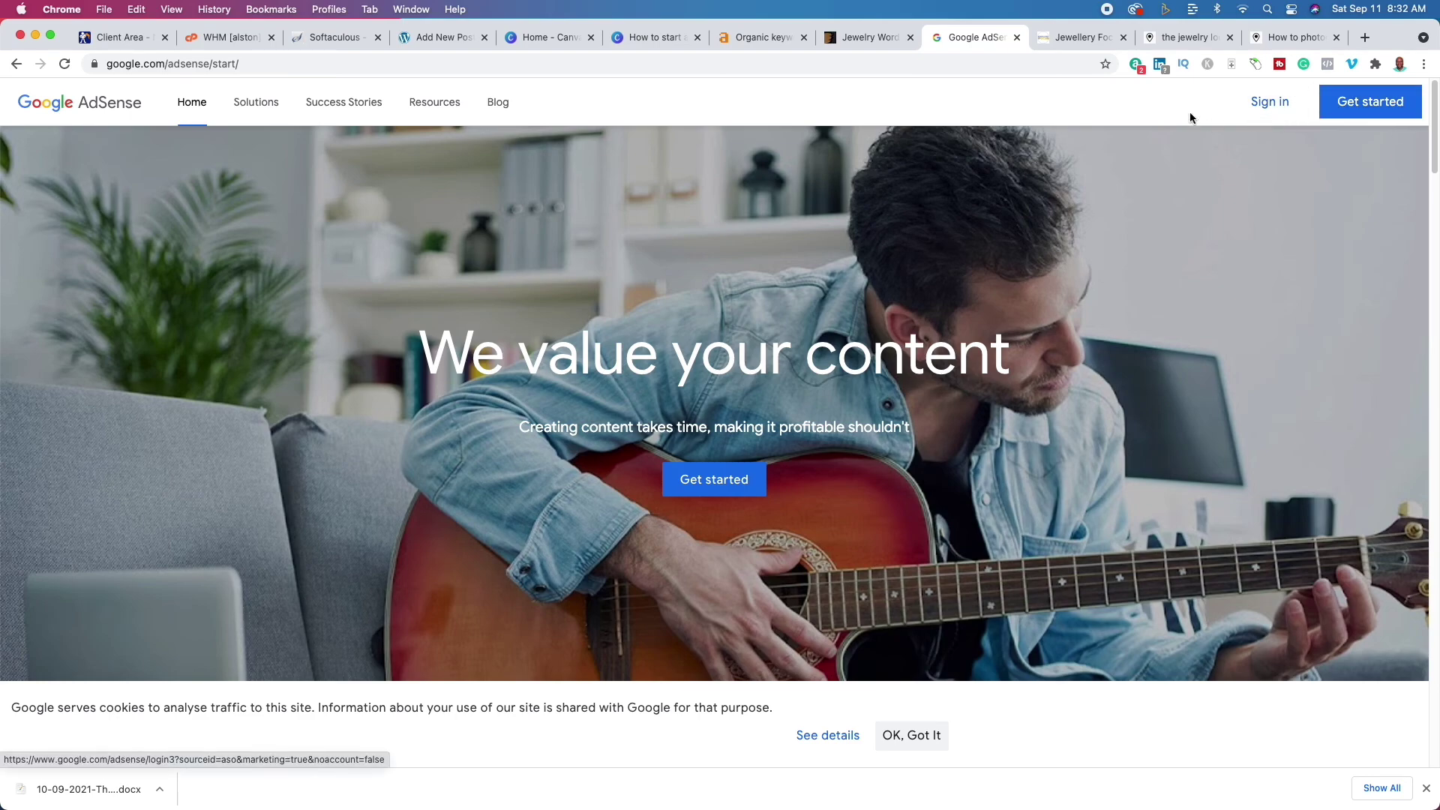
# - Return to the Jewellery Focus home page and examine its banner ads and article sections, finishing at the page's top
pyautogui.click(1080, 33)
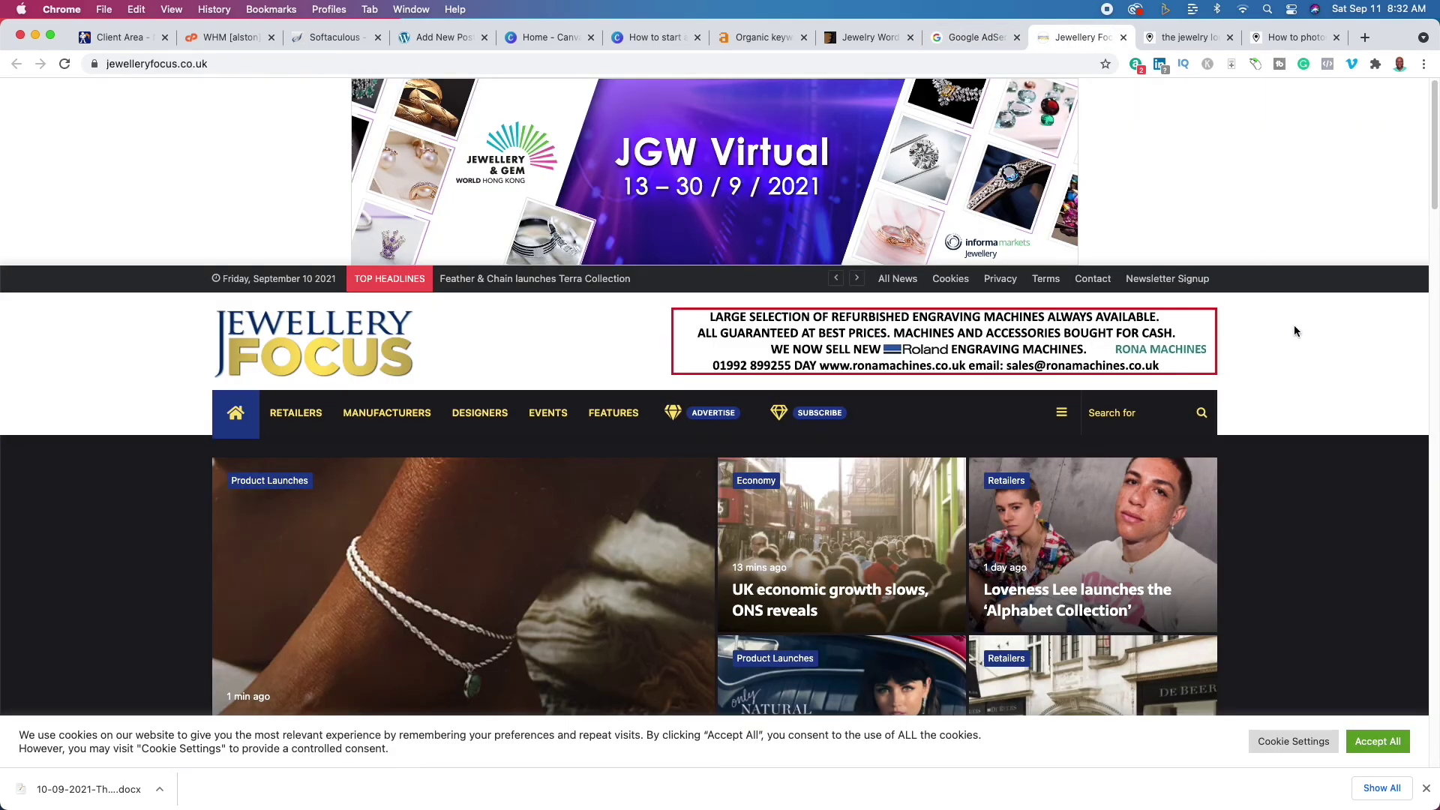
pyautogui.scroll(-15, 1294, 326)
pyautogui.scroll(15, 1294, 326)
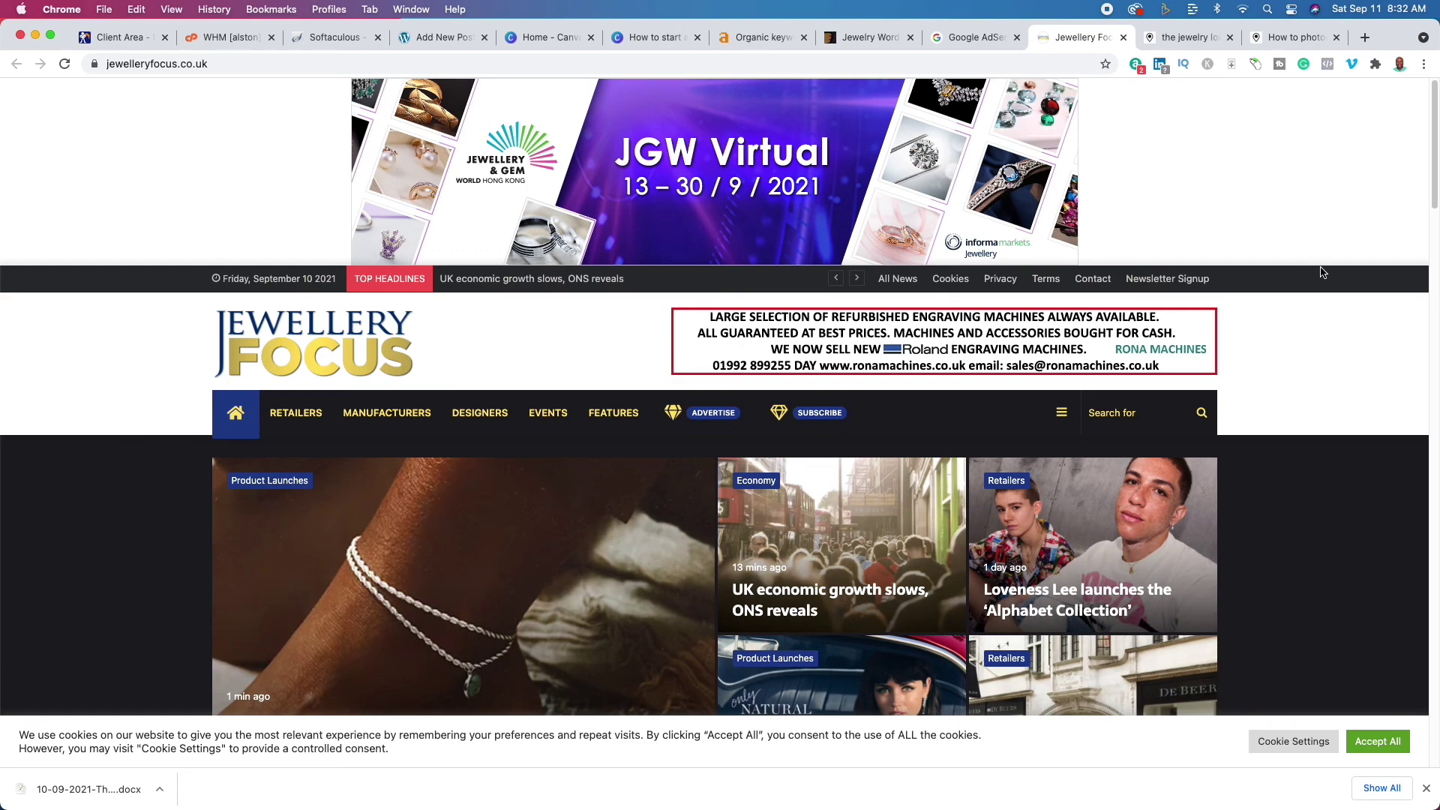
pyautogui.scroll(-8, 1319, 271)
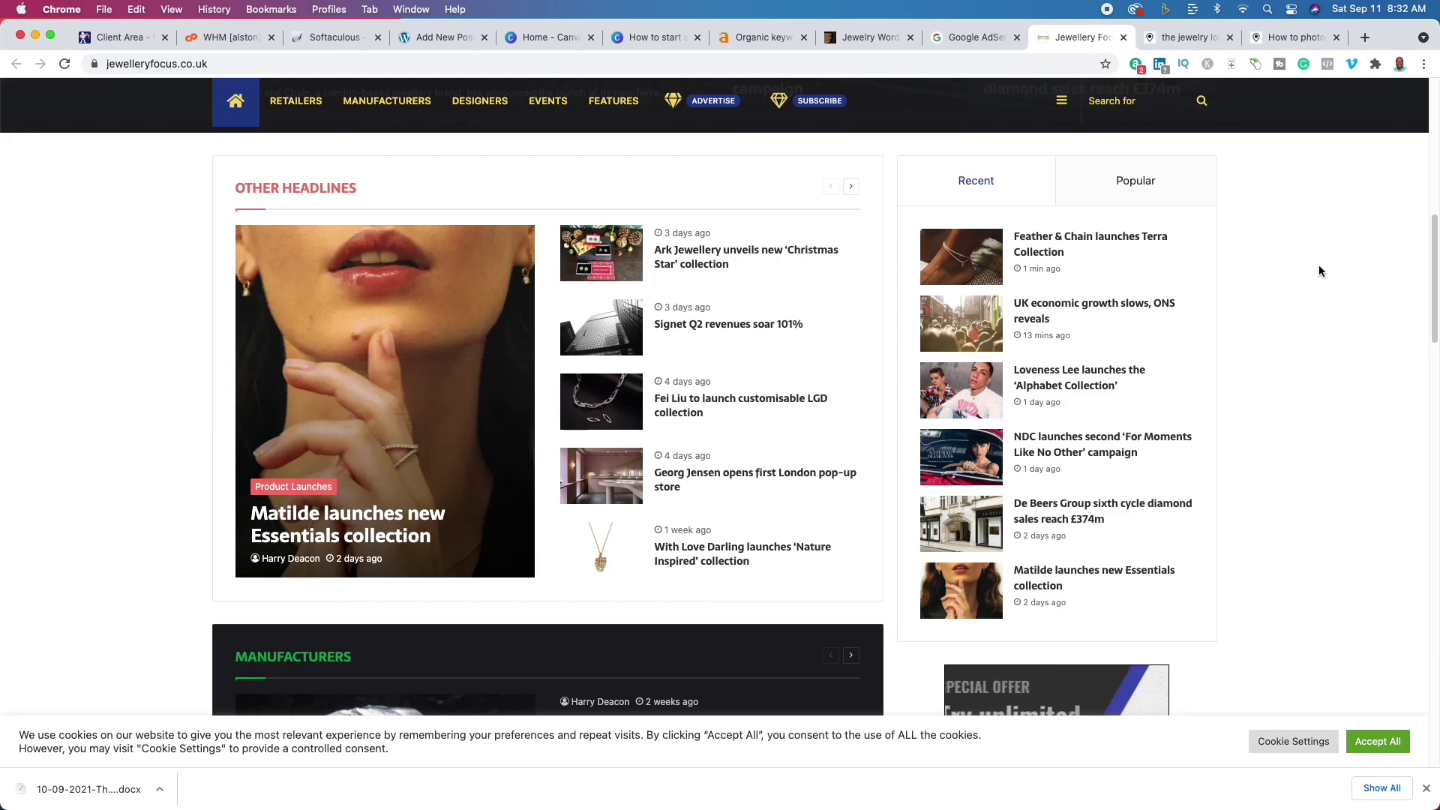
pyautogui.scroll(-10, 1276, 398)
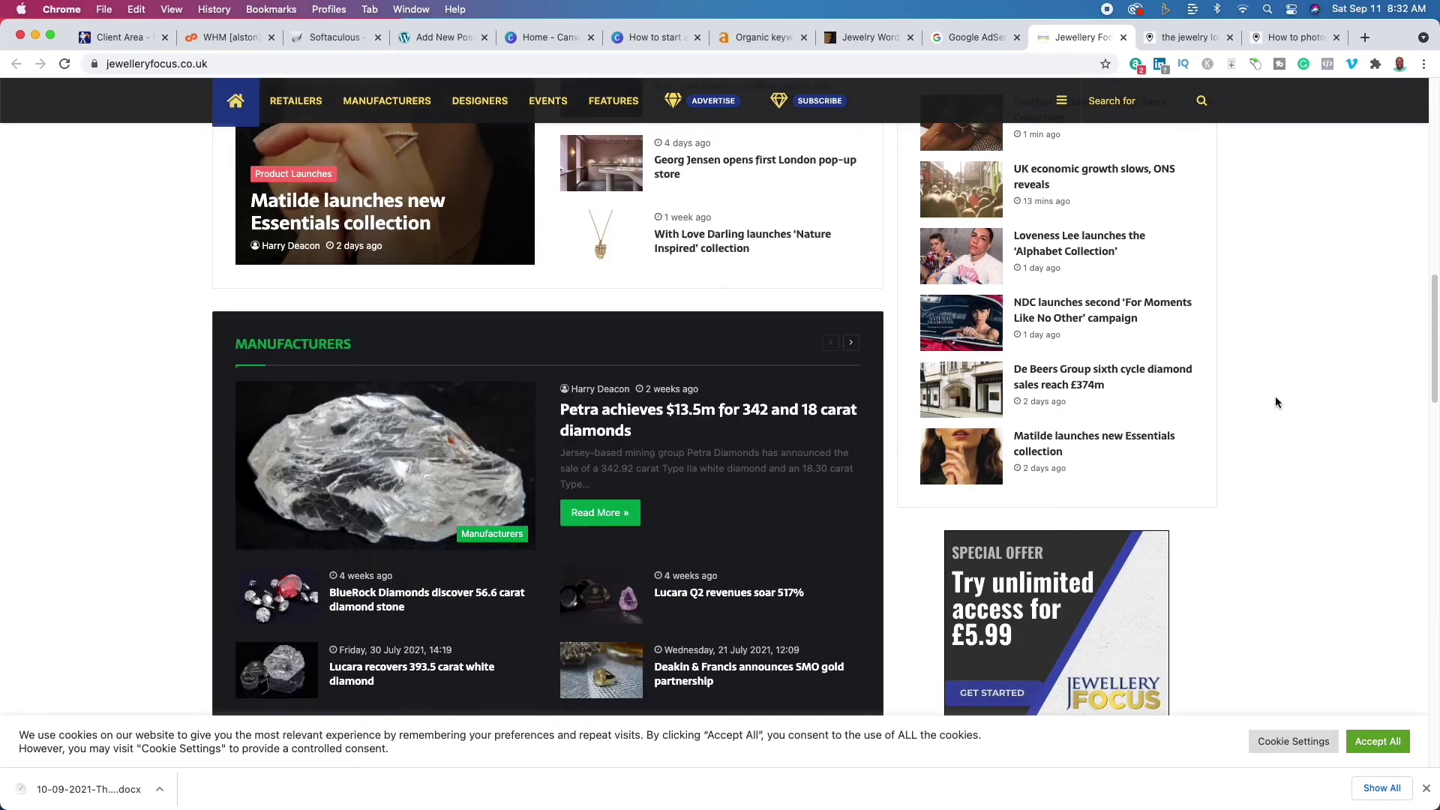
pyautogui.scroll(10, 1279, 402)
pyautogui.scroll(-10, 1284, 402)
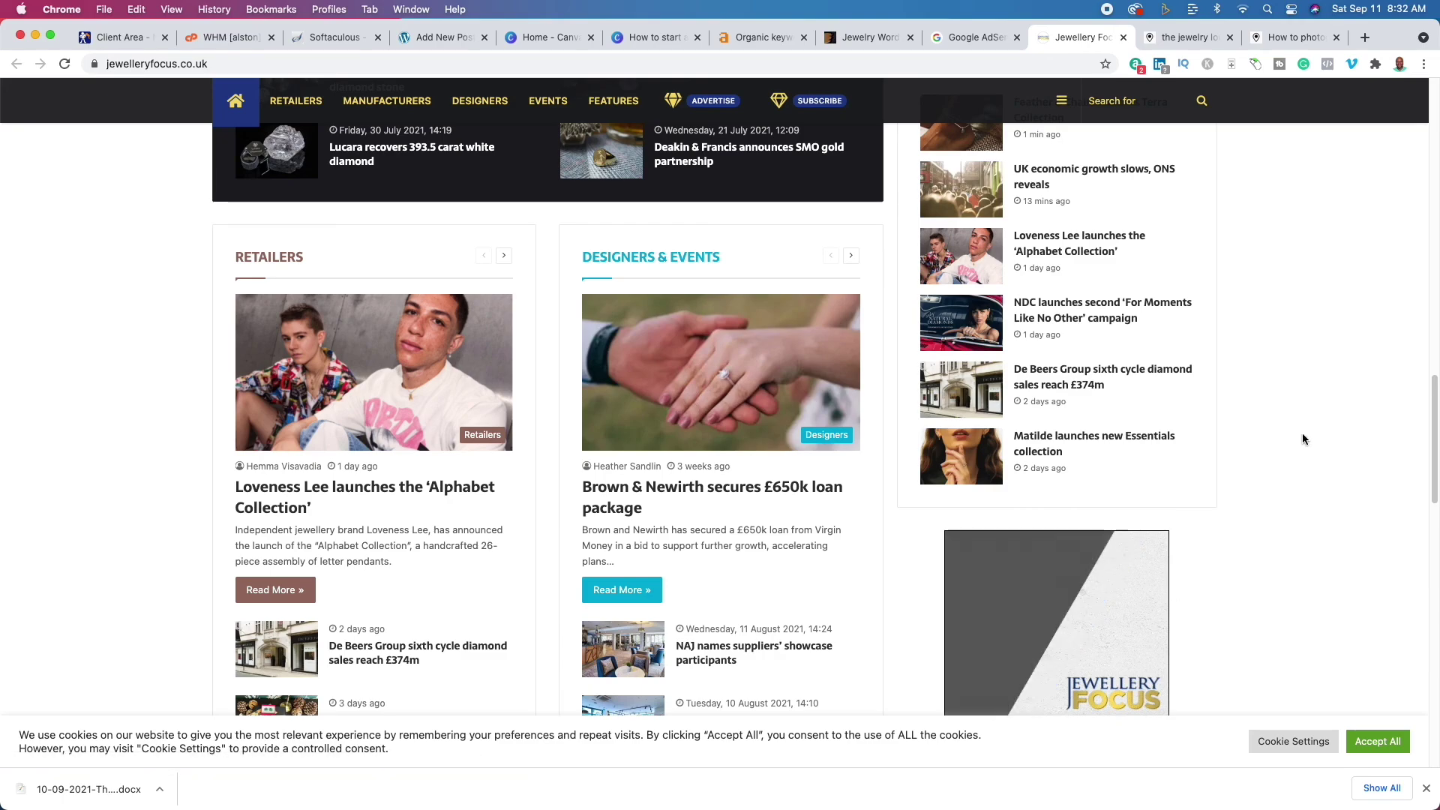
pyautogui.scroll(-15, 1302, 435)
pyautogui.scroll(15, 1302, 439)
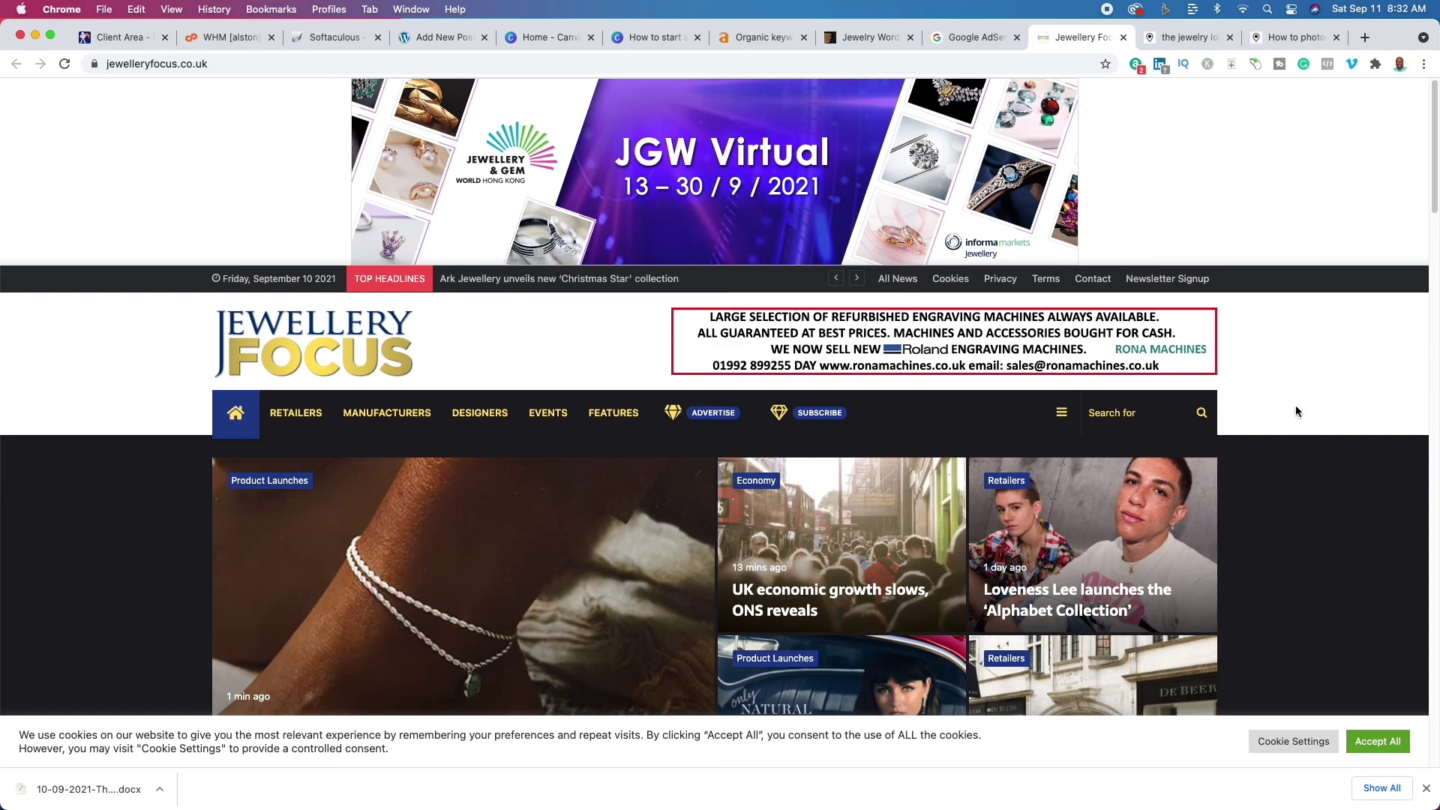
pyautogui.scroll(-10, 1297, 411)
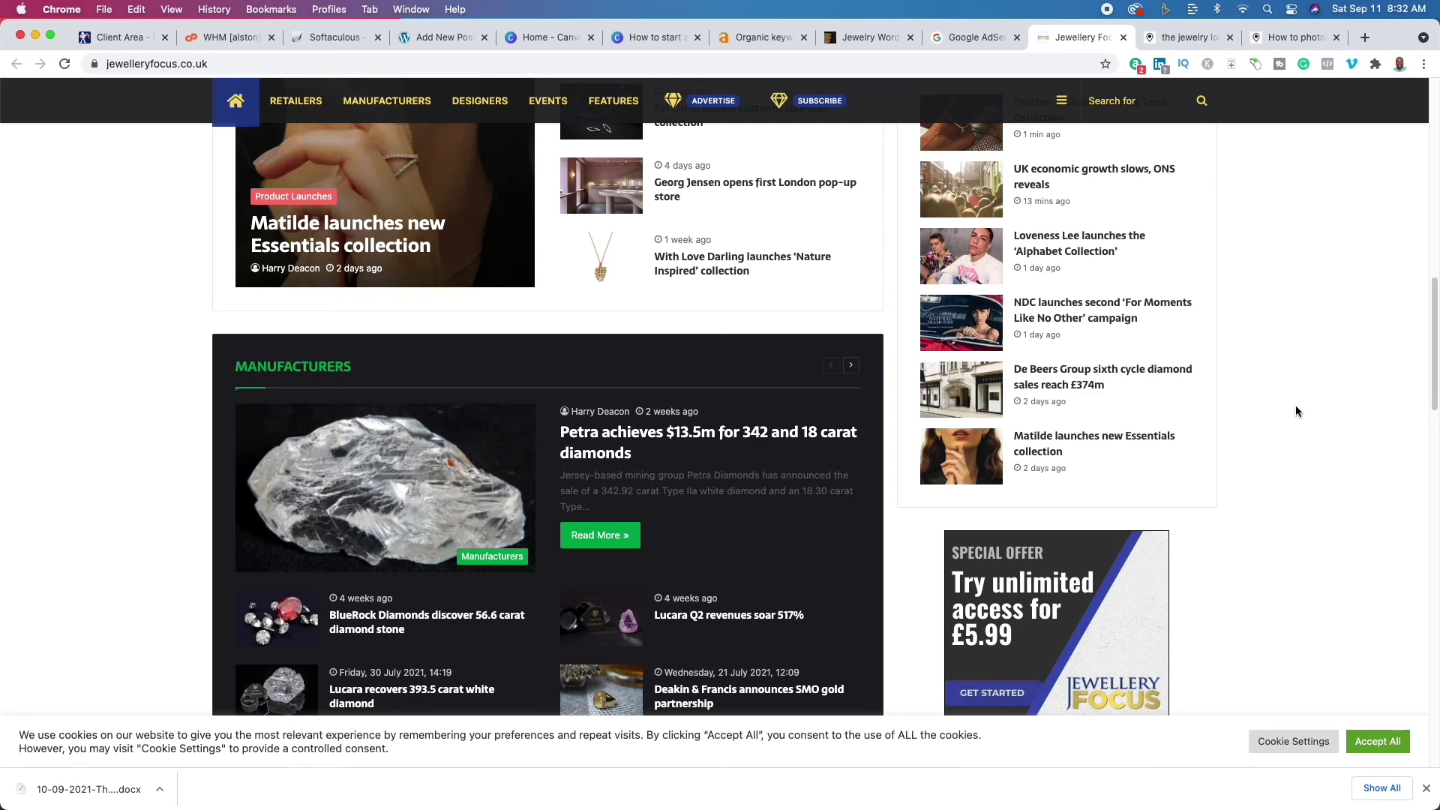
pyautogui.scroll(-5, 1296, 411)
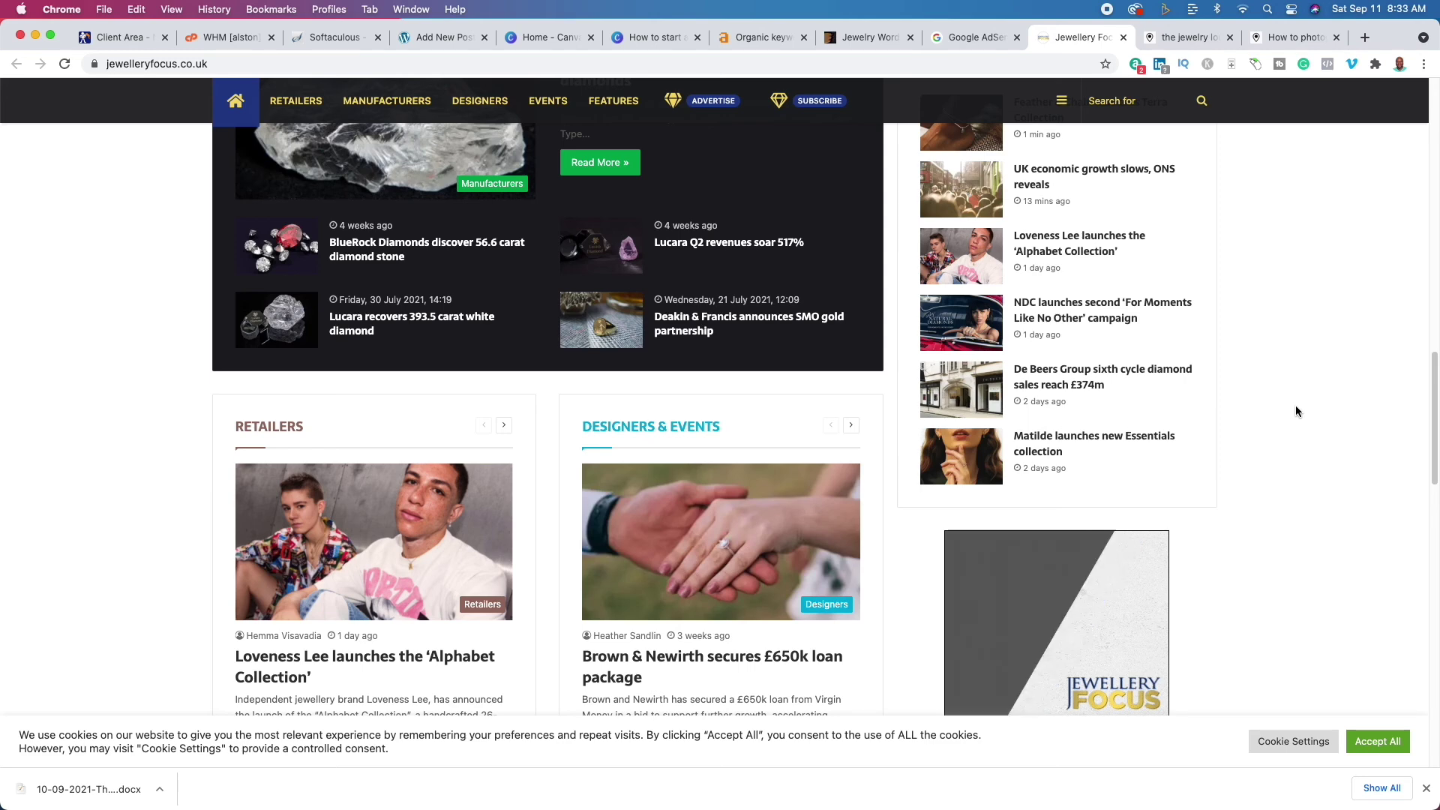
pyautogui.scroll(15, 1295, 411)
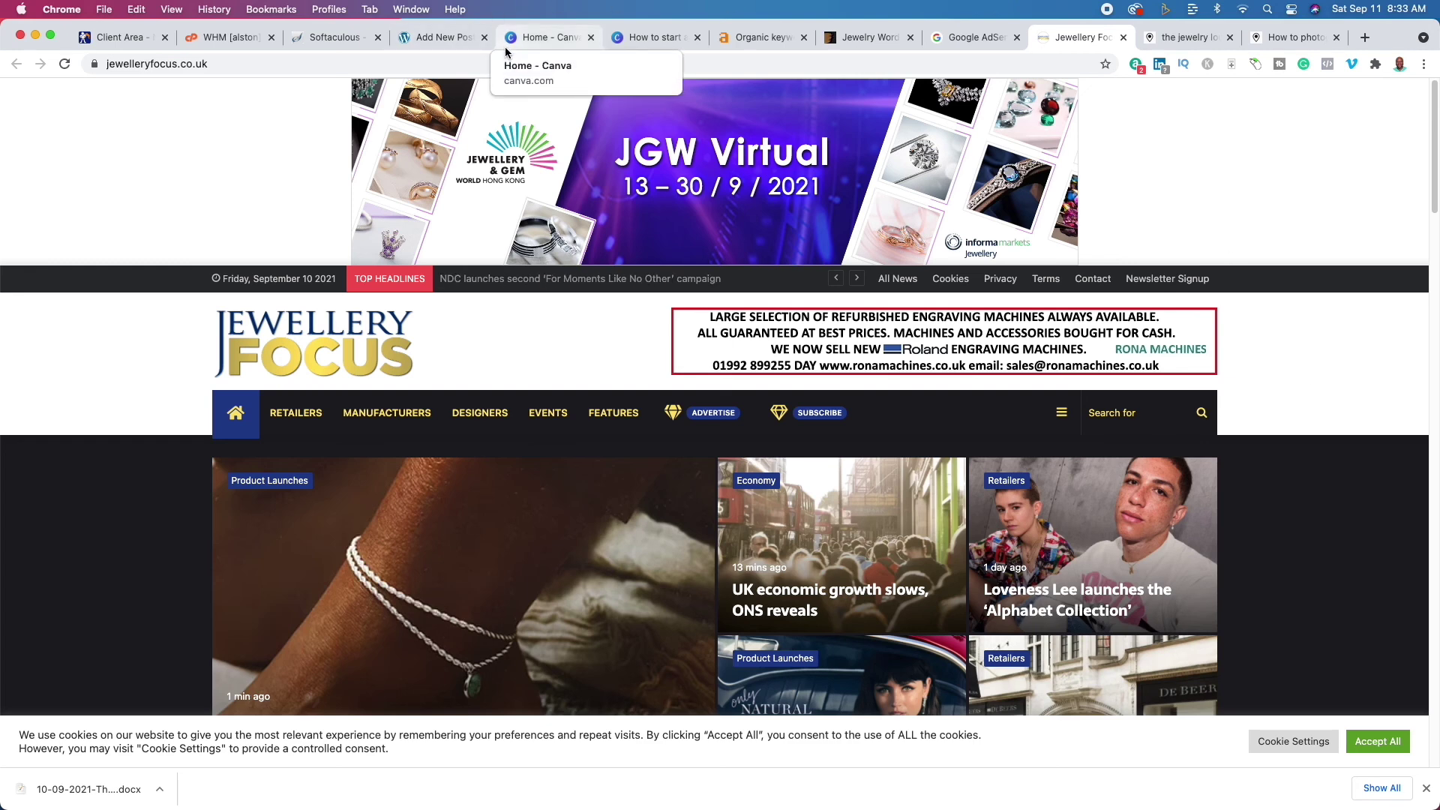
# - Look back over The Jewelry Loupe's home page up to its header and return to slide 4 of the Canva presentation
pyautogui.click(659, 45)
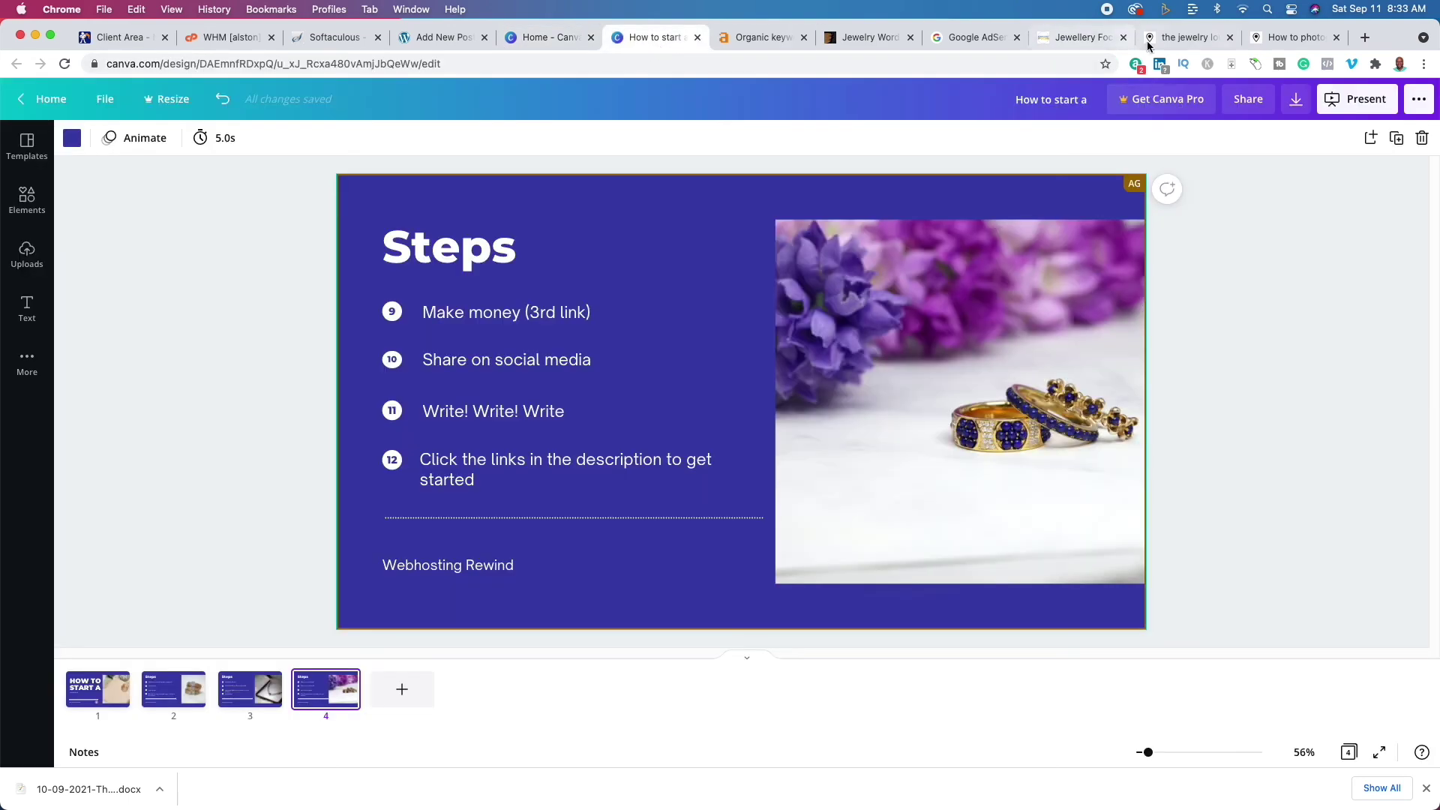
pyautogui.click(1292, 38)
pyautogui.click(1178, 41)
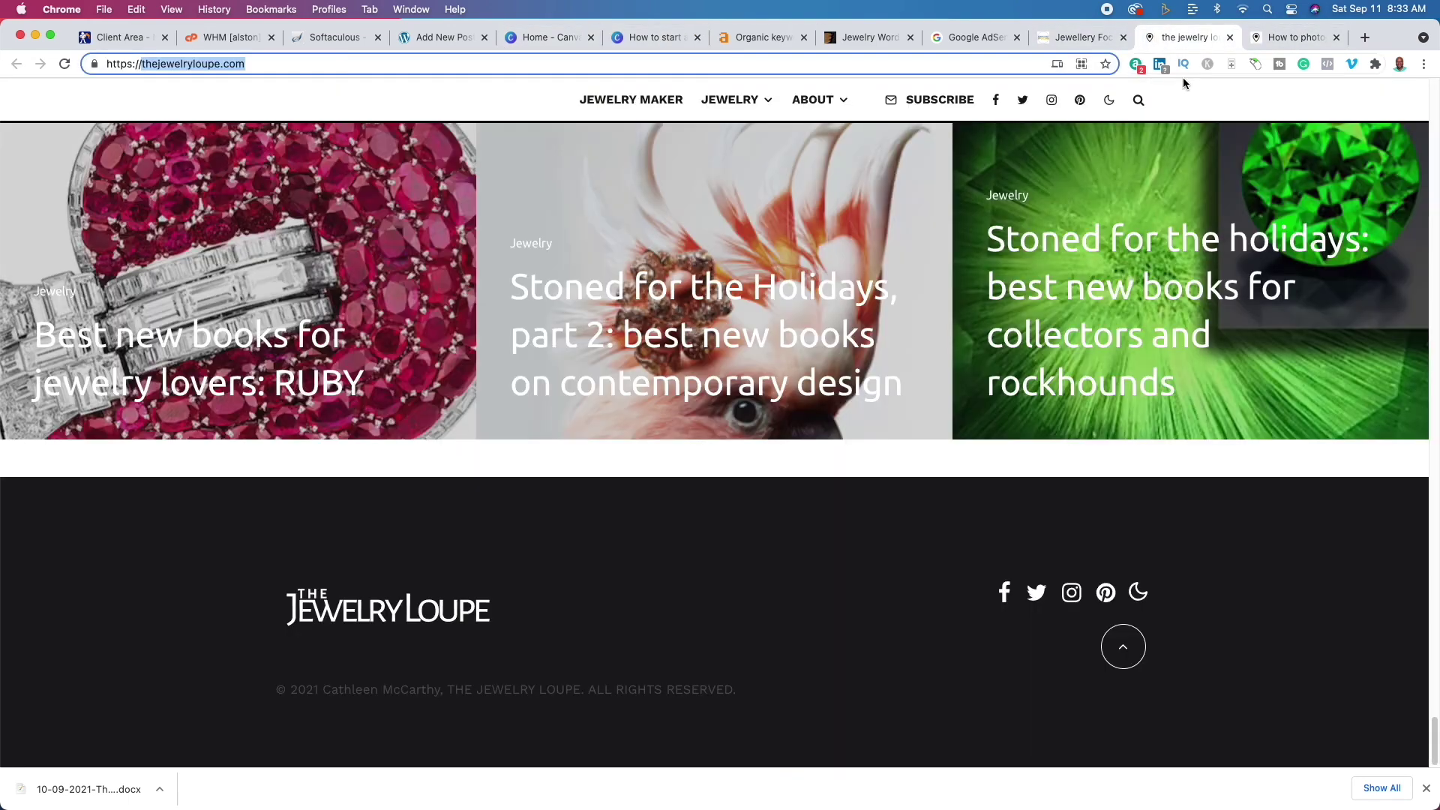
pyautogui.scroll(5, 1166, 240)
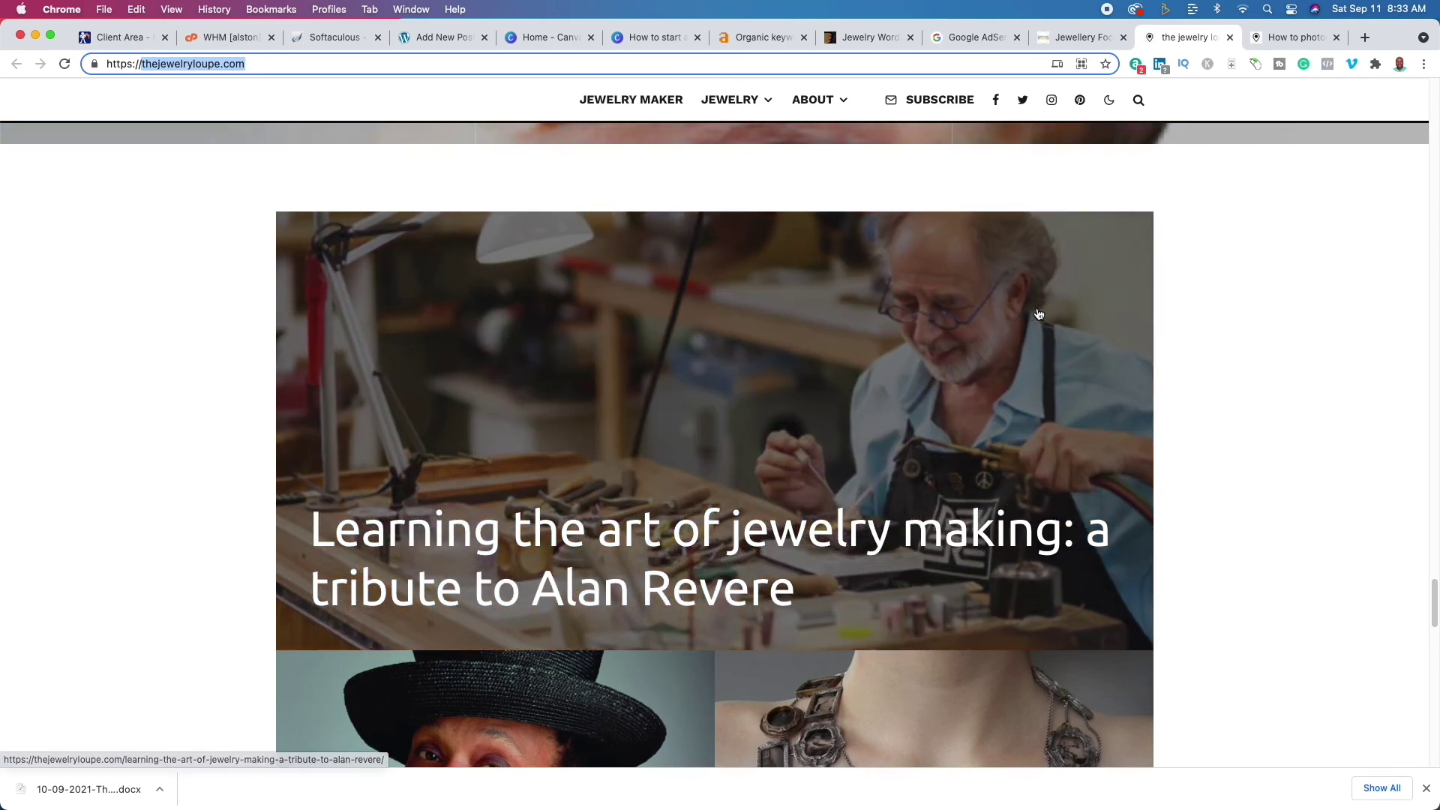
pyautogui.scroll(20, 1267, 384)
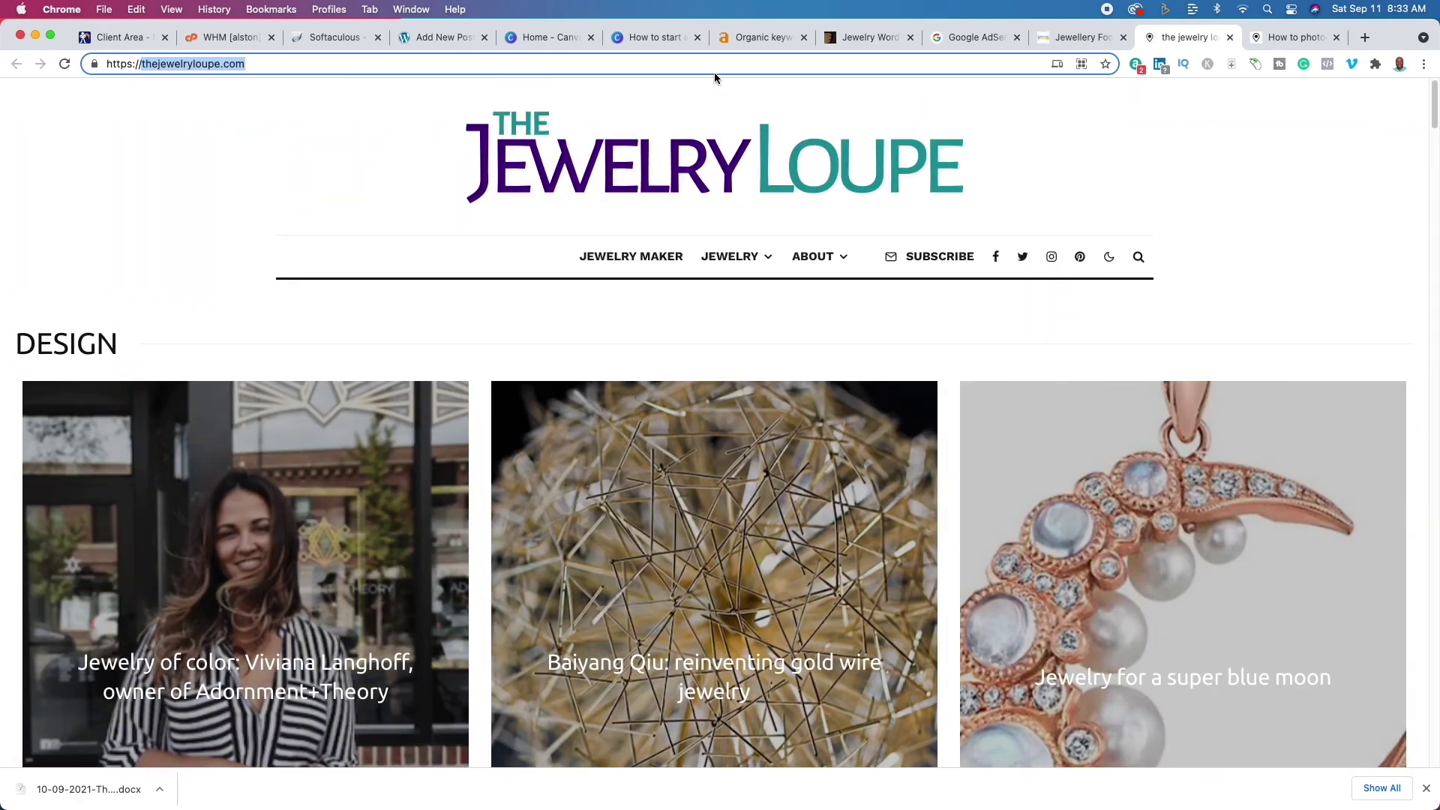
pyautogui.click(654, 38)
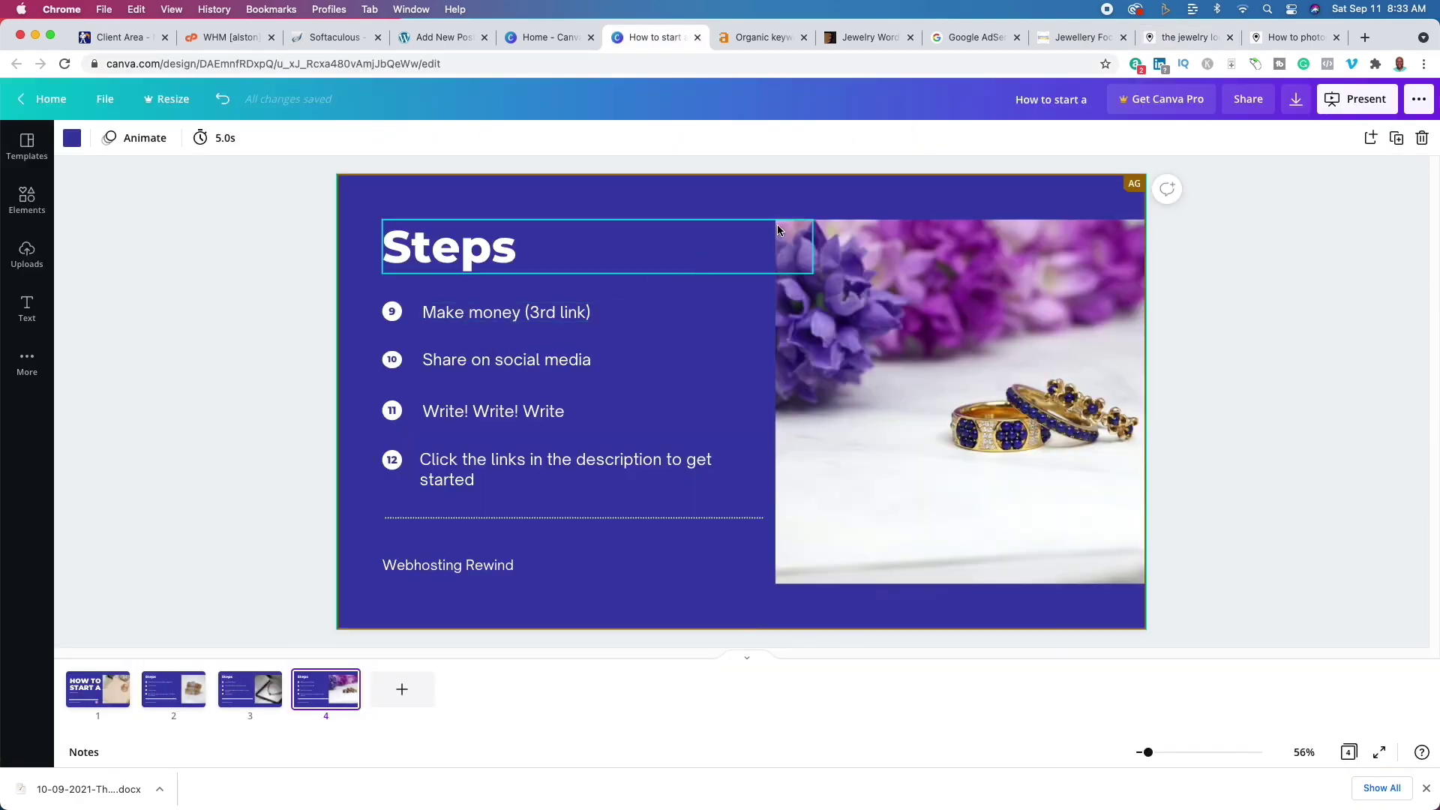